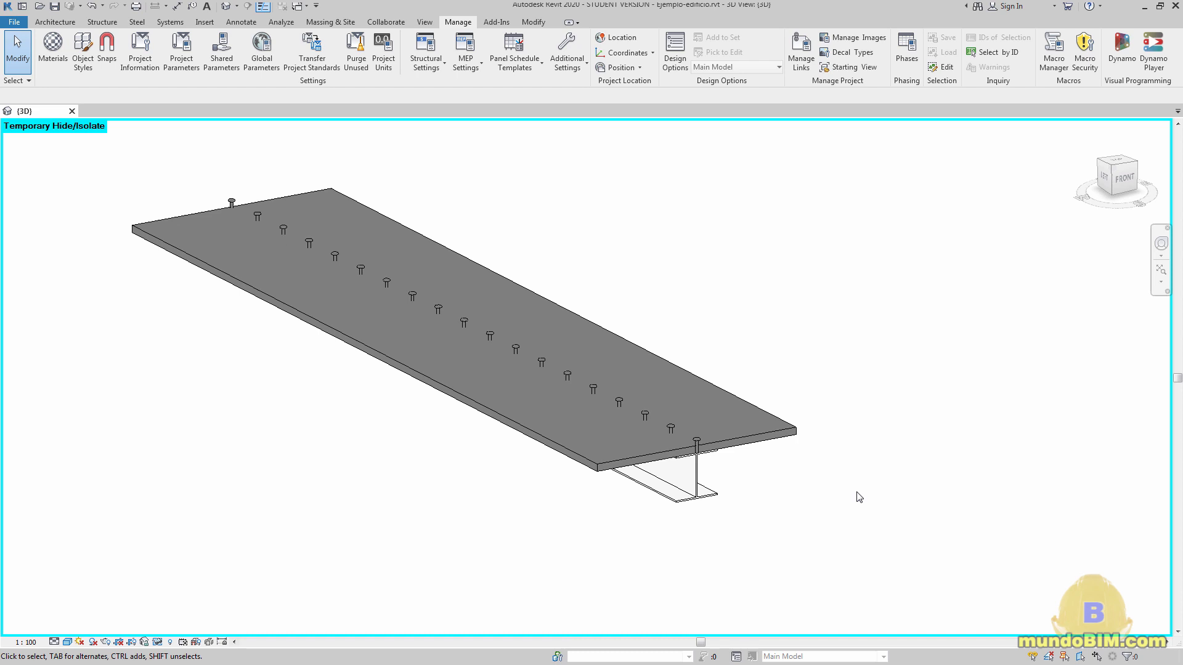
- Examine the isolated floor slab, its steel beam and the row of shear studs from different angles in 3D
{"action": "middle_click_drag", "start_coordinate": [855, 514], "coordinate": [867, 486], "text": "shift"}
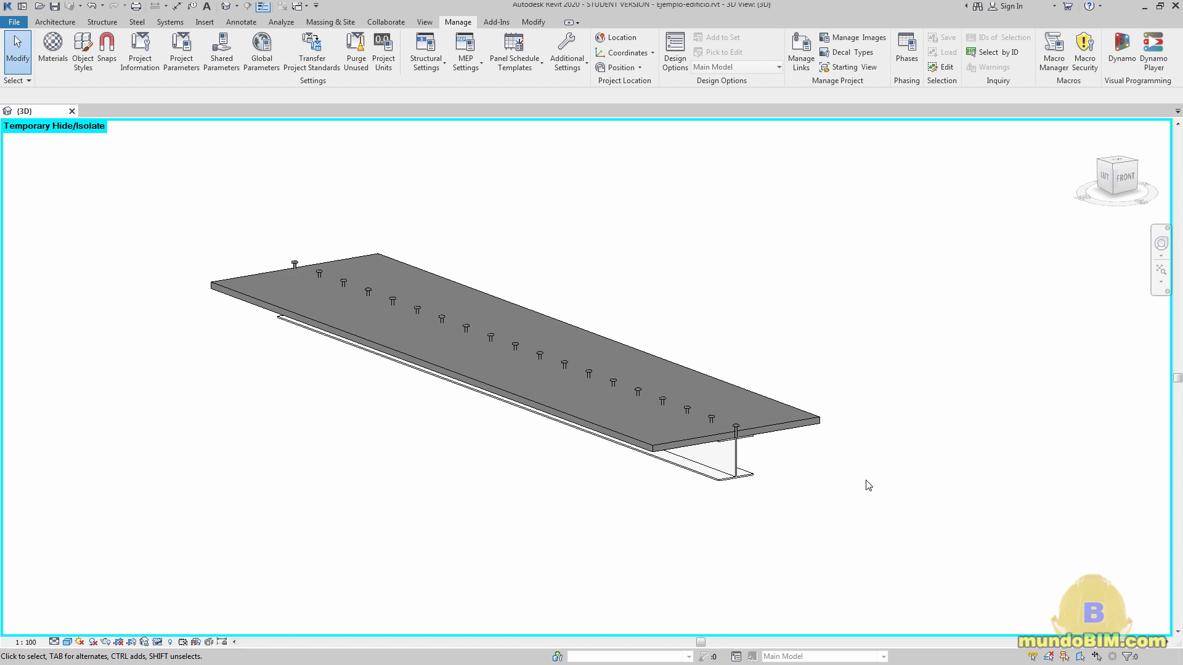
{"action": "scroll", "coordinate": [846, 519], "scroll_direction": "down", "scroll_amount": 1}
{"action": "mouse_move", "coordinate": [849, 496]}
{"action": "middle_mouse_down", "text": "shift"}
{"action": "mouse_move", "coordinate": [868, 513]}
{"action": "mouse_move", "coordinate": [801, 510]}
{"action": "mouse_move", "coordinate": [857, 507]}
{"action": "middle_mouse_up", "text": "shift"}
{"action": "scroll", "coordinate": [803, 515], "scroll_direction": "up", "scroll_amount": 1}
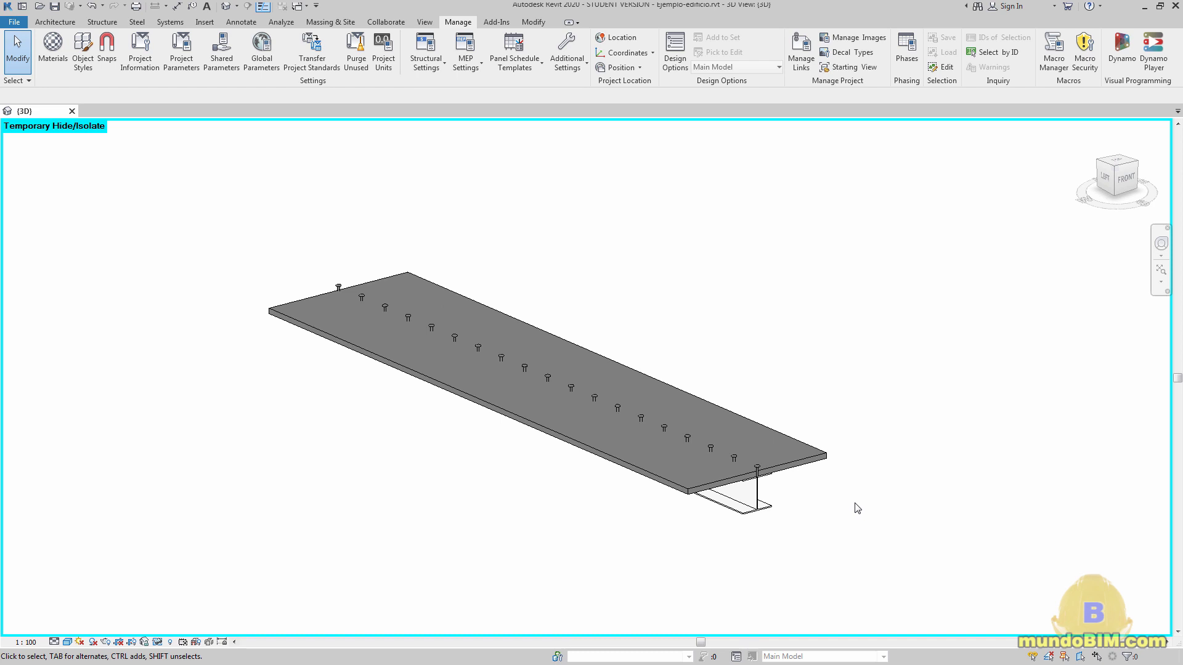
{"action": "scroll", "coordinate": [899, 536], "scroll_direction": "down", "scroll_amount": 1}
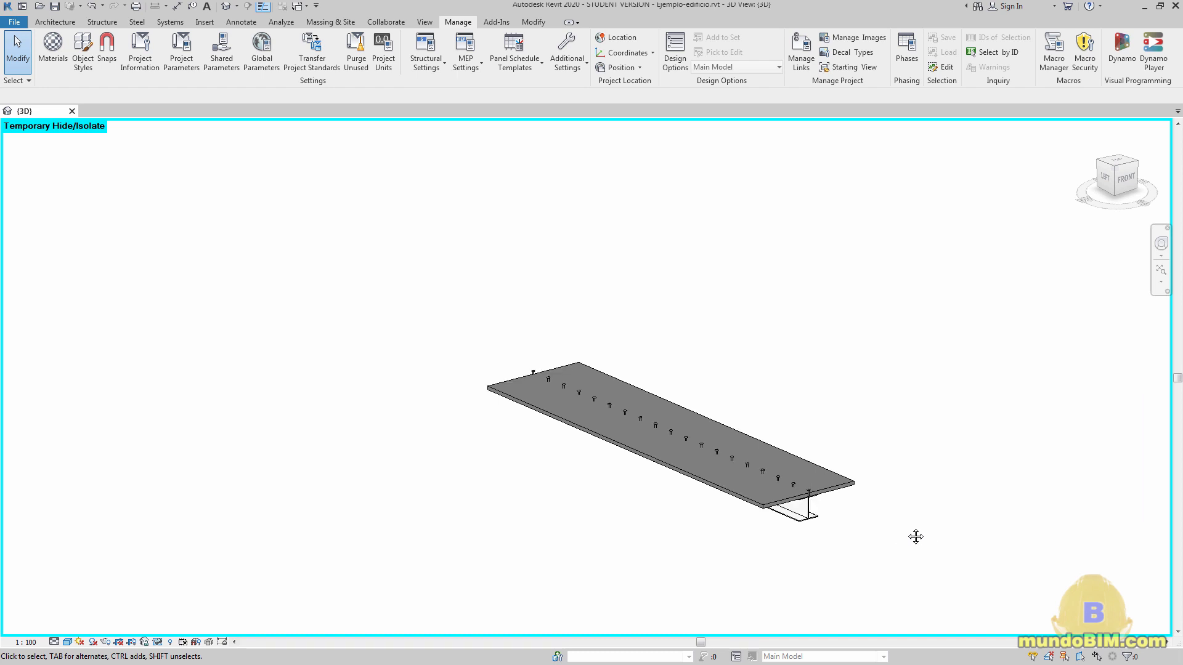
{"action": "middle_click_drag", "start_coordinate": [916, 536], "coordinate": [844, 478]}
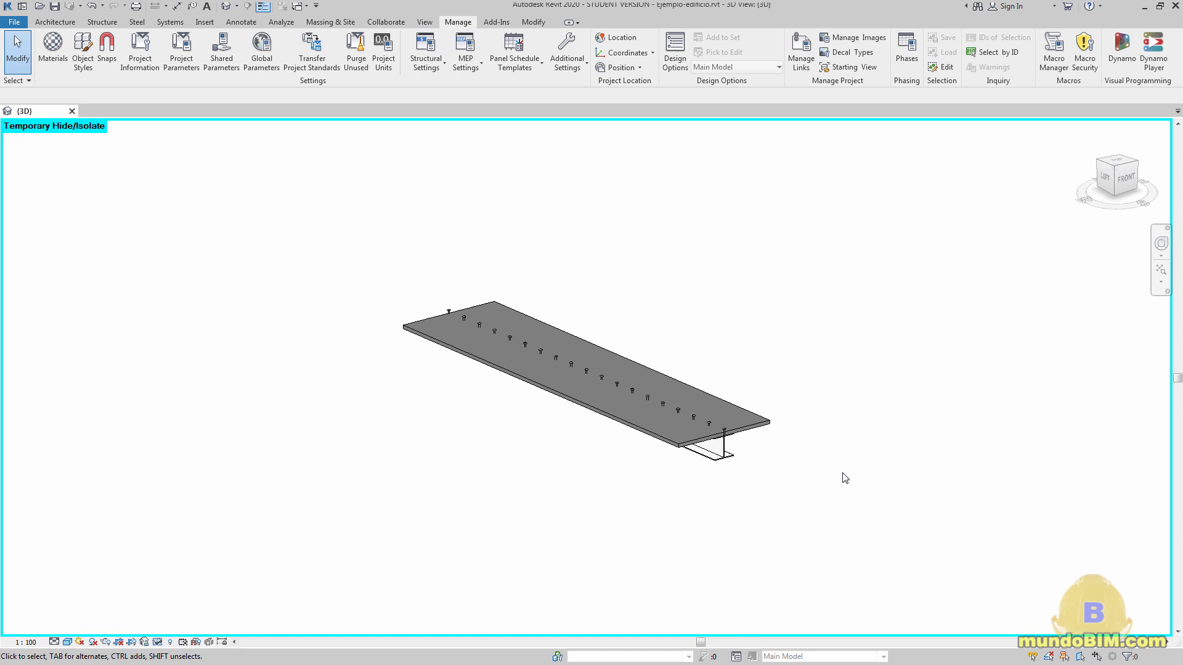
{"action": "scroll", "coordinate": [868, 464], "scroll_direction": "down", "scroll_amount": 1}
{"action": "middle_click_drag", "start_coordinate": [918, 457], "coordinate": [803, 404]}
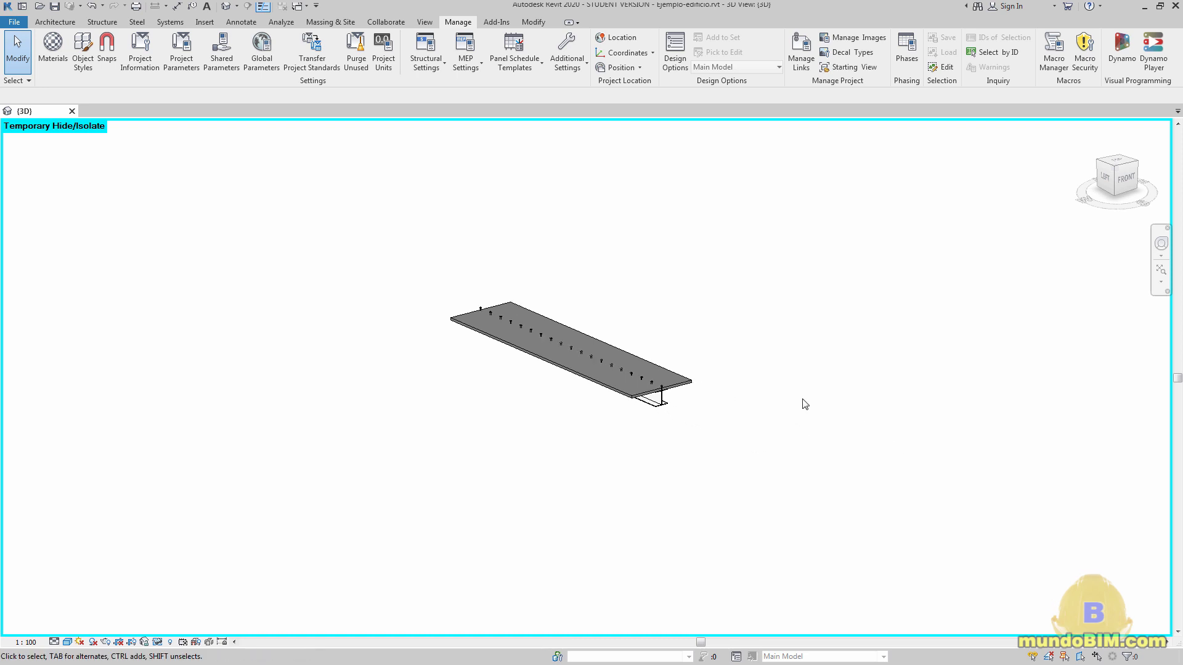
- Reset the temporary hide/isolate to show the entire building structure in the 3D view
{"action": "left_click", "coordinate": [158, 643]}
{"action": "left_click", "coordinate": [203, 628]}
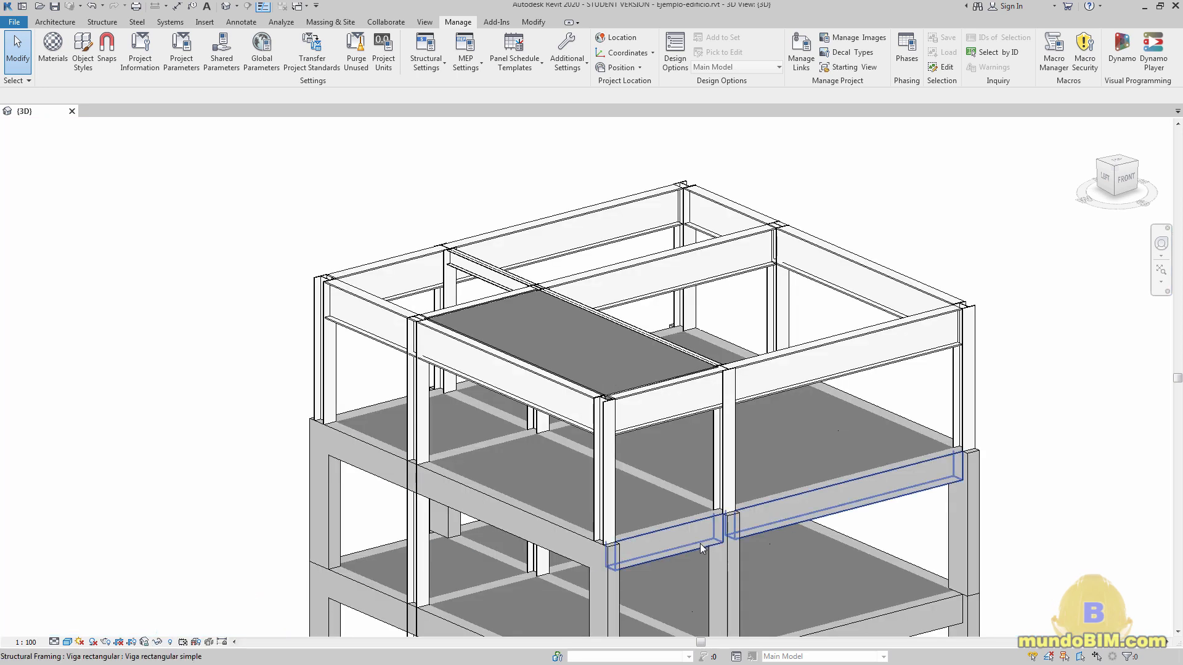
{"action": "scroll", "coordinate": [700, 543], "scroll_direction": "down", "scroll_amount": 2}
{"action": "middle_click_drag", "start_coordinate": [801, 601], "coordinate": [726, 475]}
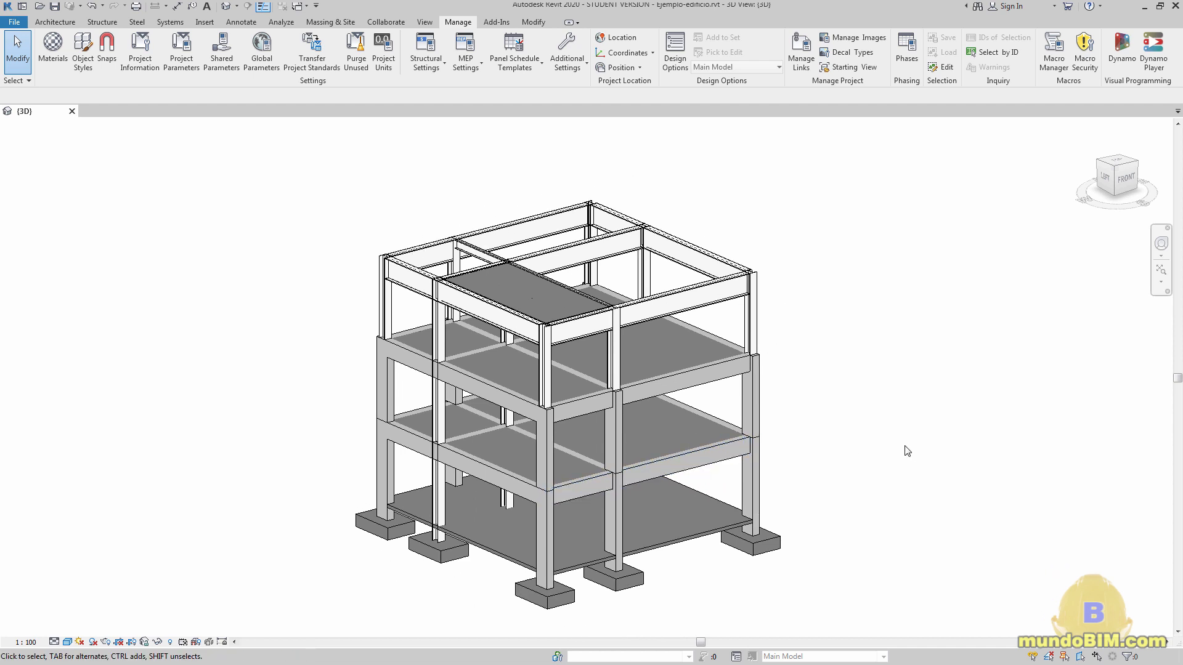
{"action": "middle_click_drag", "start_coordinate": [834, 441], "coordinate": [856, 430]}
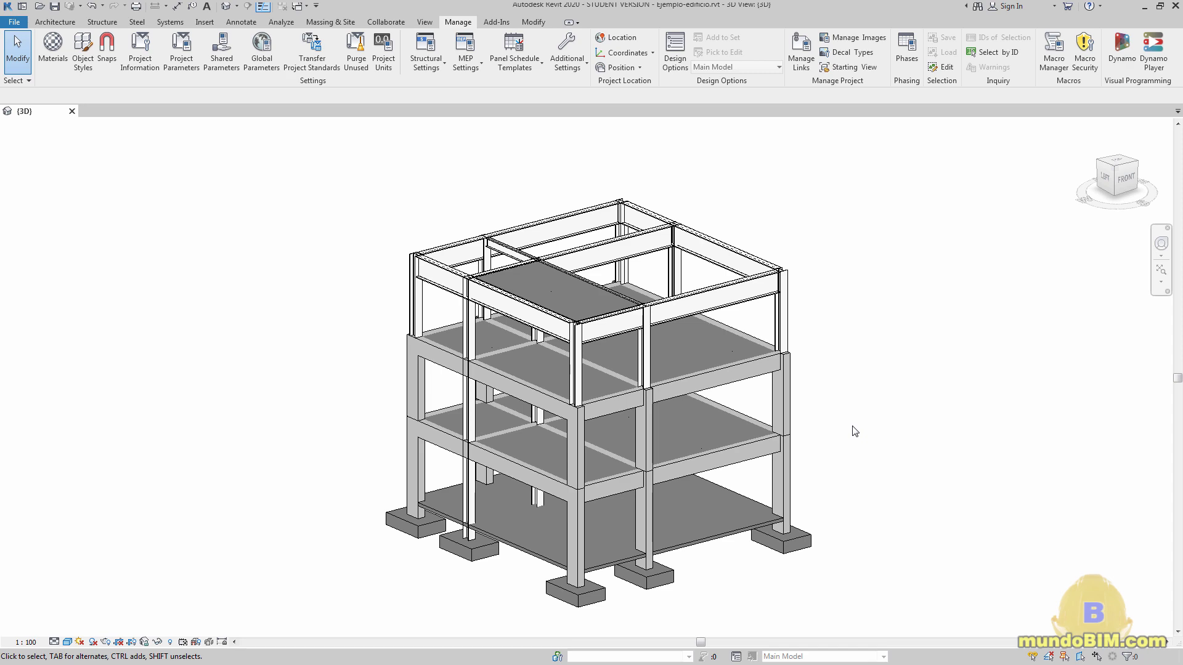
- Inspect the complete building structure from several sides, including its footings, columns, beams and floor slabs
{"action": "middle_click_drag", "start_coordinate": [924, 526], "coordinate": [924, 470], "text": "shift"}
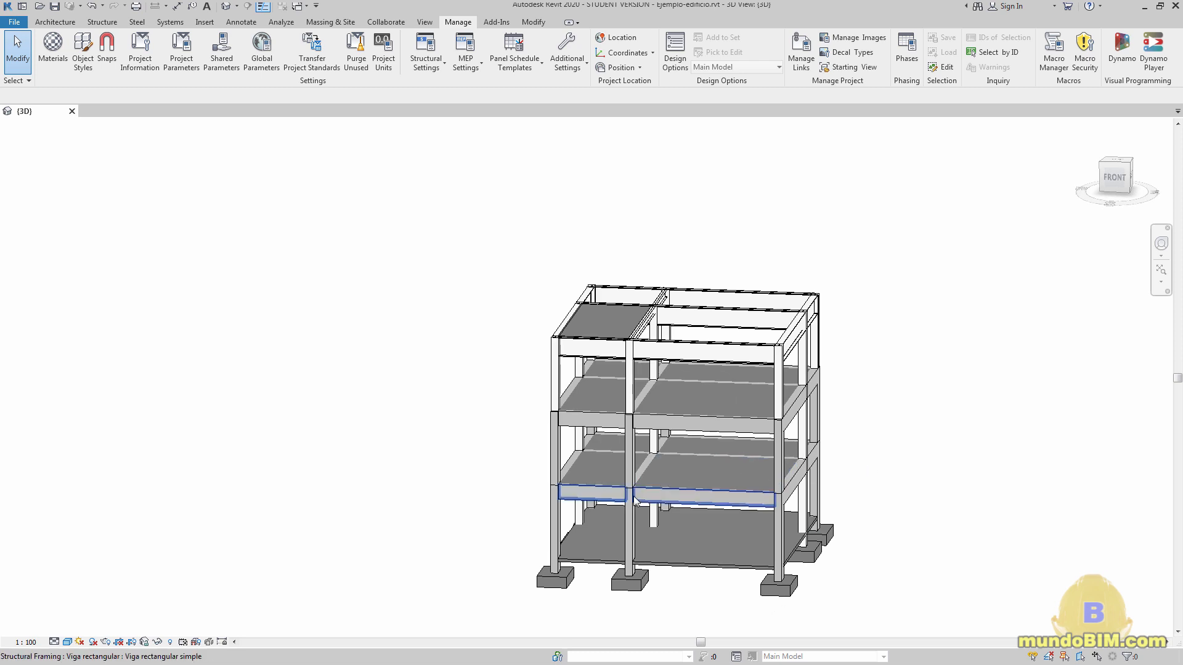
{"action": "middle_click_drag", "start_coordinate": [575, 508], "coordinate": [922, 455], "text": "shift"}
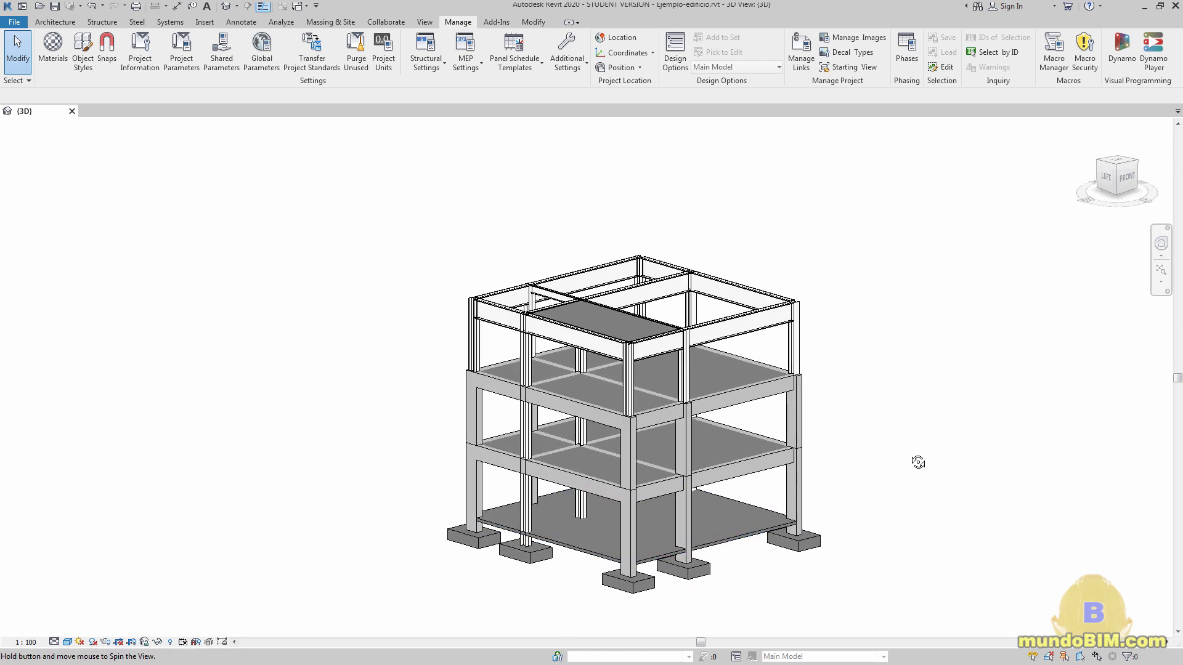
{"action": "scroll", "coordinate": [896, 459], "scroll_direction": "up", "scroll_amount": 2}
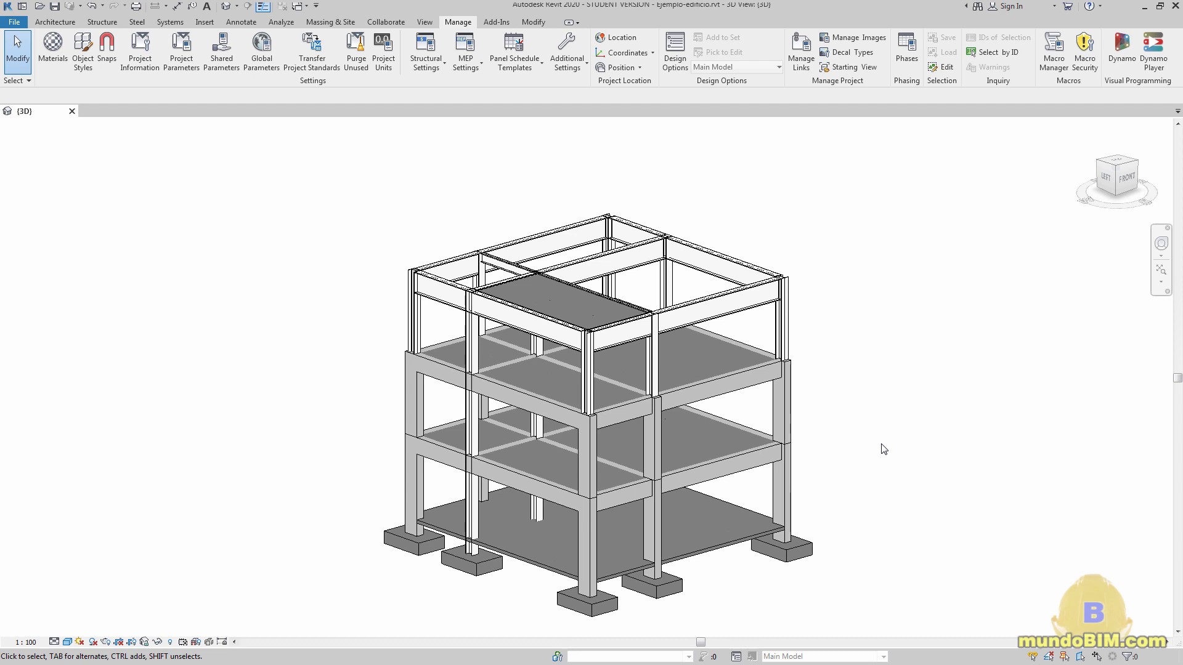
{"action": "scroll", "coordinate": [890, 432], "scroll_direction": "up", "scroll_amount": 3}
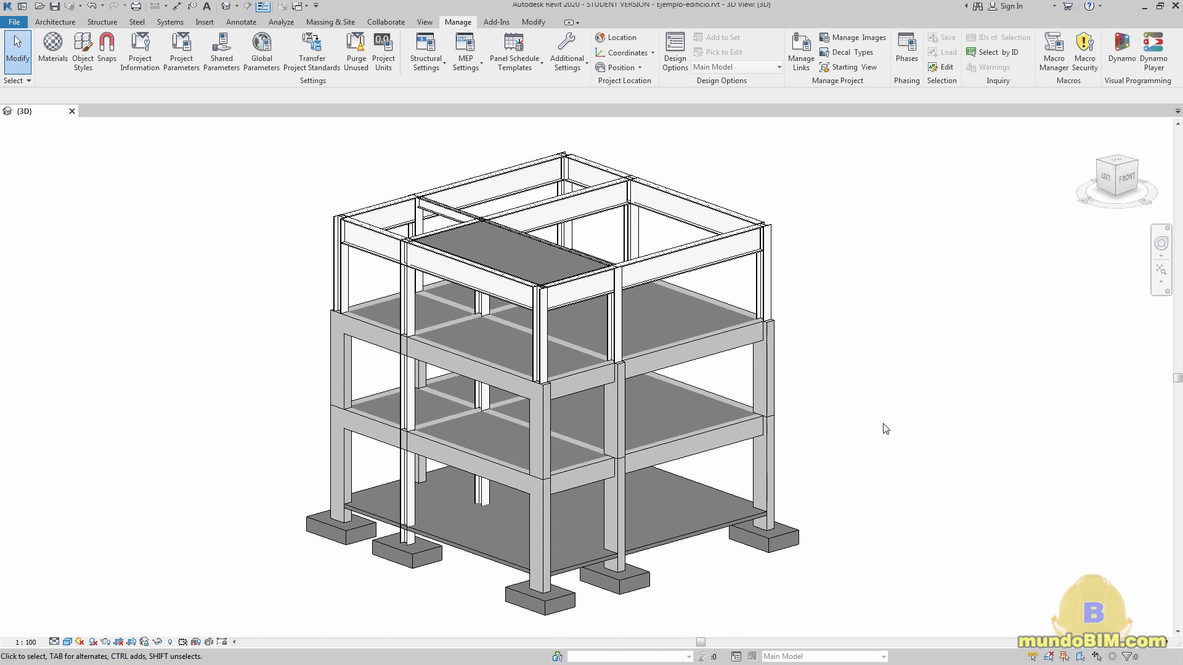
{"action": "scroll", "coordinate": [916, 363], "scroll_direction": "down", "scroll_amount": 1}
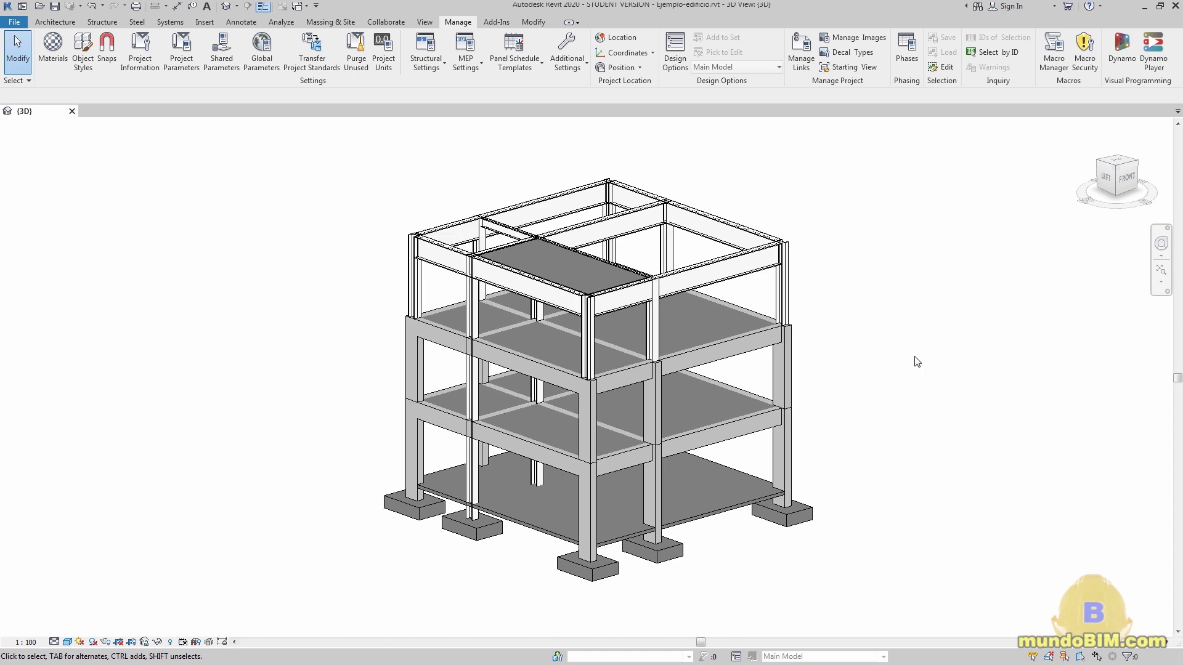
{"action": "middle_click_drag", "start_coordinate": [916, 364], "coordinate": [866, 361]}
{"action": "scroll", "coordinate": [848, 365], "scroll_direction": "up", "scroll_amount": 1}
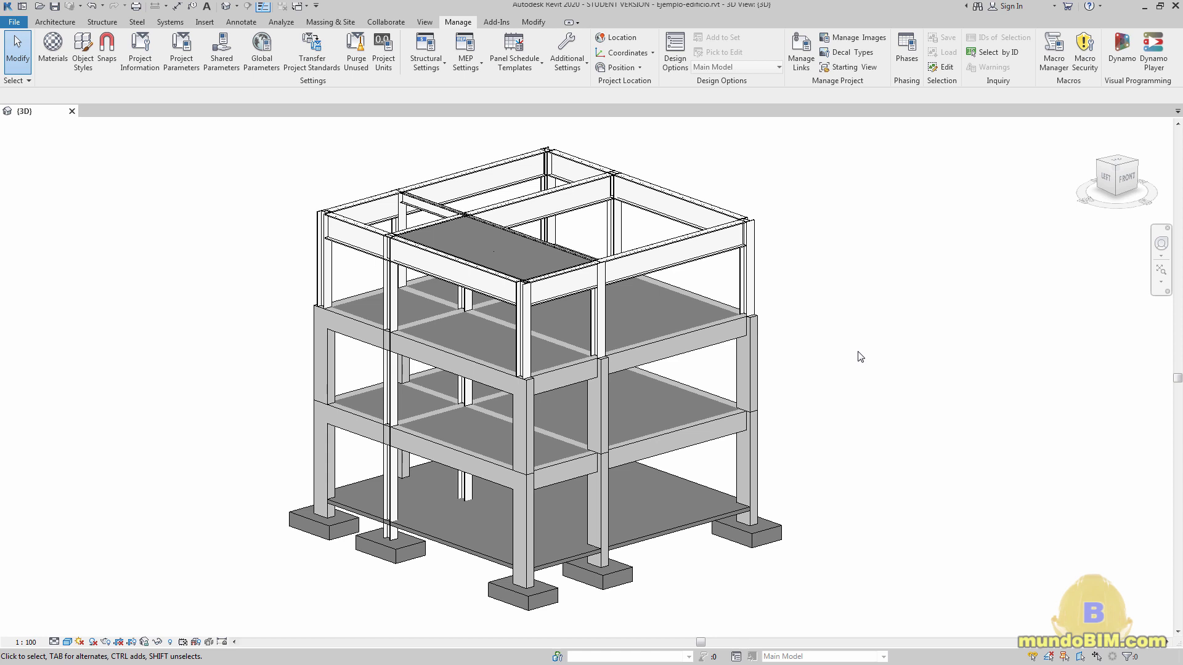
{"action": "scroll", "coordinate": [845, 383], "scroll_direction": "down", "scroll_amount": 1}
{"action": "middle_click_drag", "start_coordinate": [882, 441], "coordinate": [684, 495], "text": "shift"}
{"action": "scroll", "coordinate": [859, 570], "scroll_direction": "up", "scroll_amount": 1}
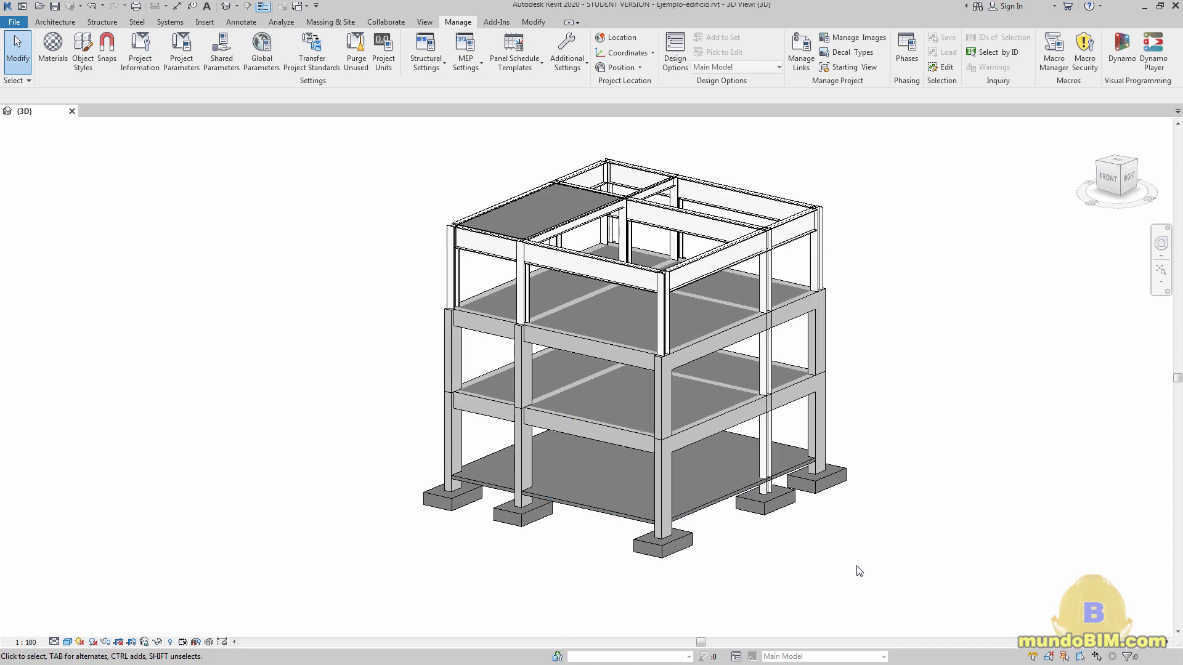
{"action": "scroll", "coordinate": [868, 526], "scroll_direction": "up", "scroll_amount": 2}
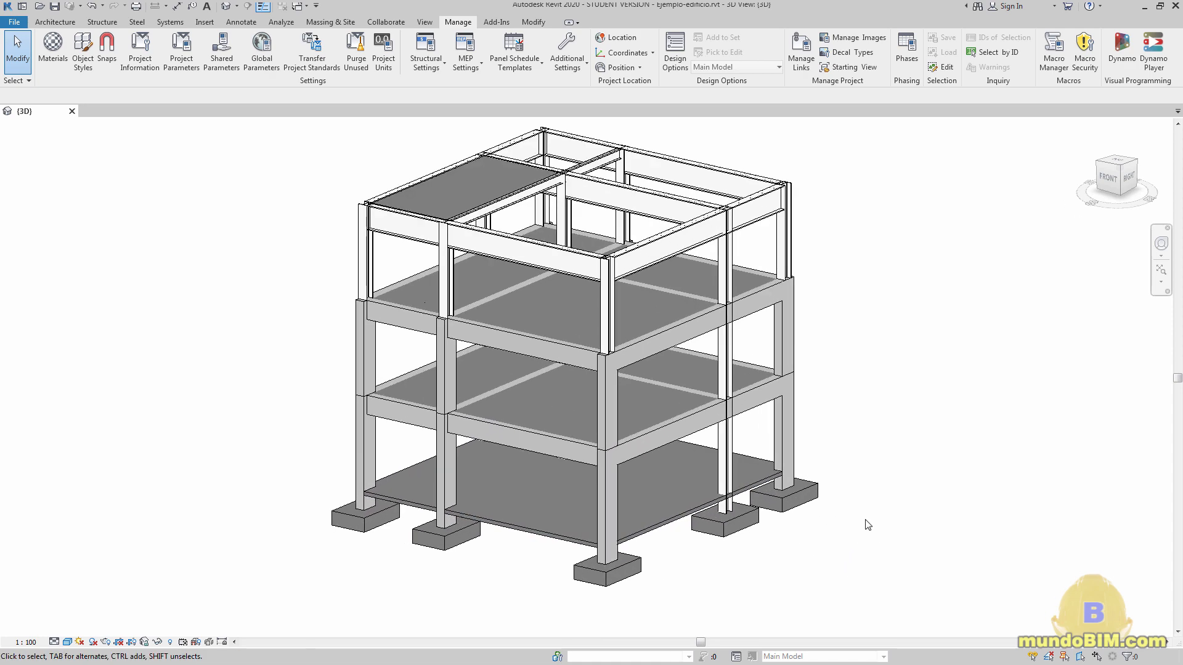
{"action": "middle_click_drag", "start_coordinate": [815, 585], "coordinate": [988, 571], "text": "shift"}
{"action": "middle_click_drag", "start_coordinate": [879, 441], "coordinate": [932, 473]}
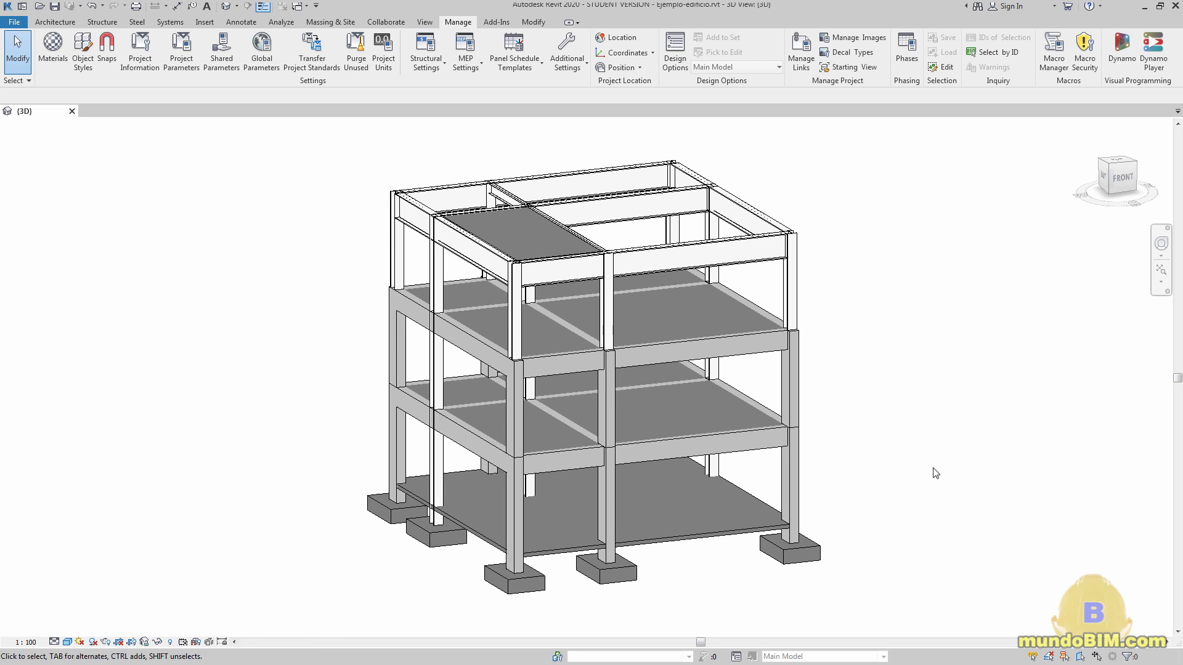
{"action": "scroll", "coordinate": [935, 473], "scroll_direction": "up", "scroll_amount": 1}
{"action": "scroll", "coordinate": [931, 467], "scroll_direction": "down", "scroll_amount": 3}
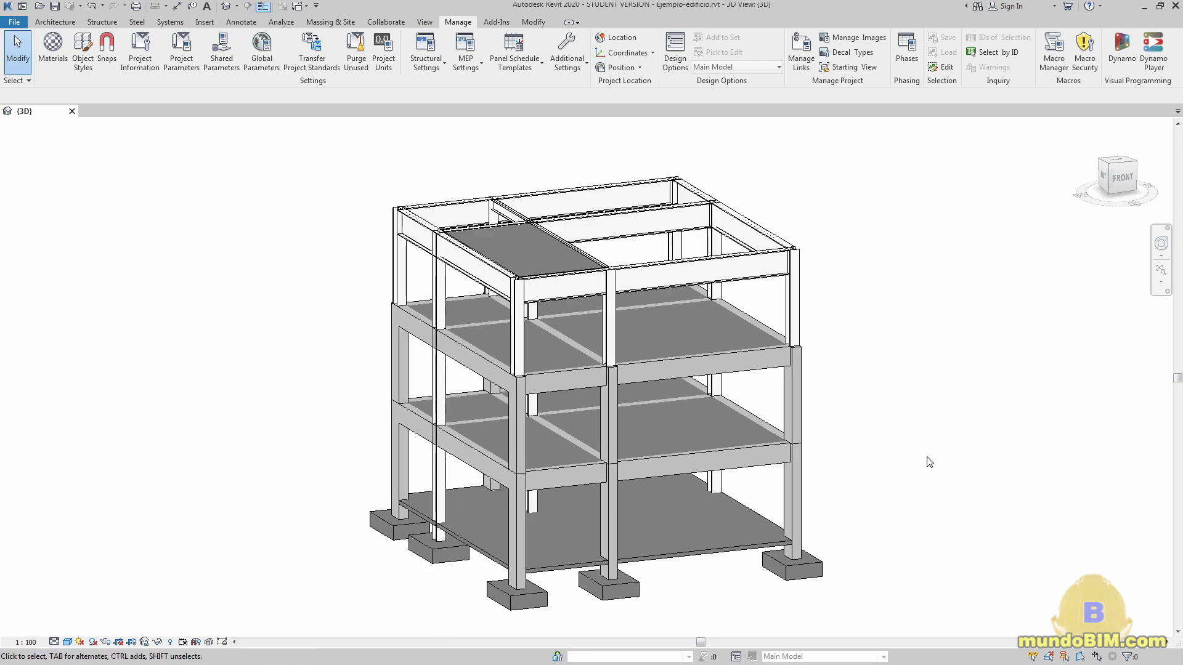
{"action": "middle_click_drag", "start_coordinate": [930, 462], "coordinate": [949, 424]}
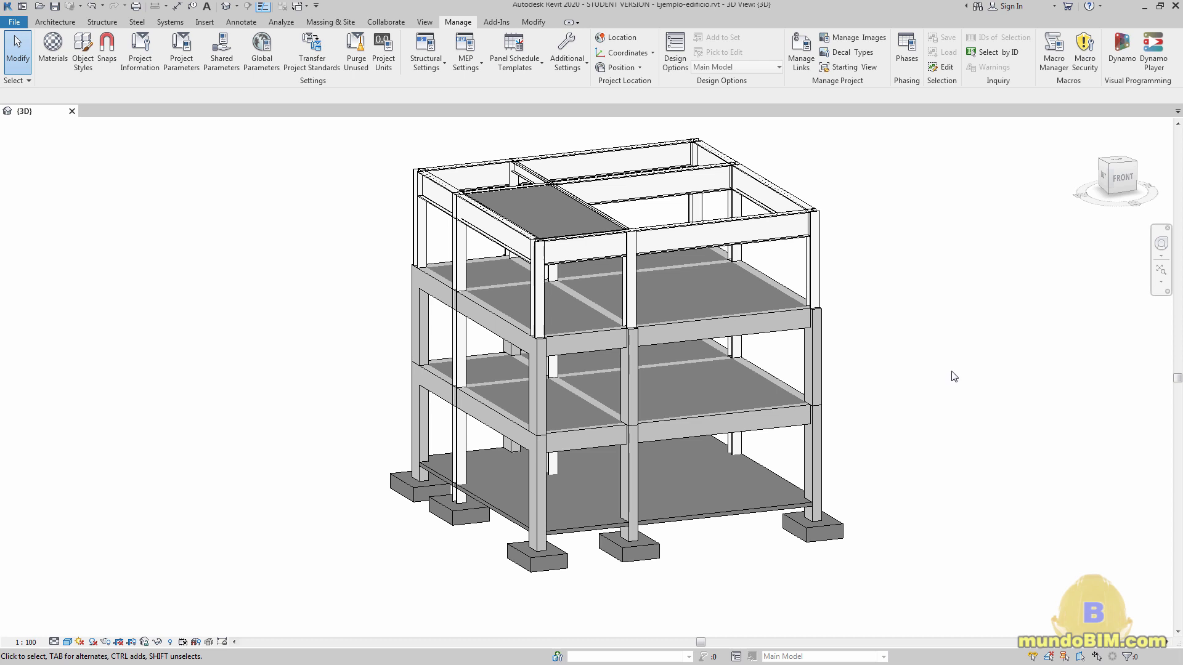
{"action": "middle_click_drag", "start_coordinate": [954, 385], "coordinate": [900, 372]}
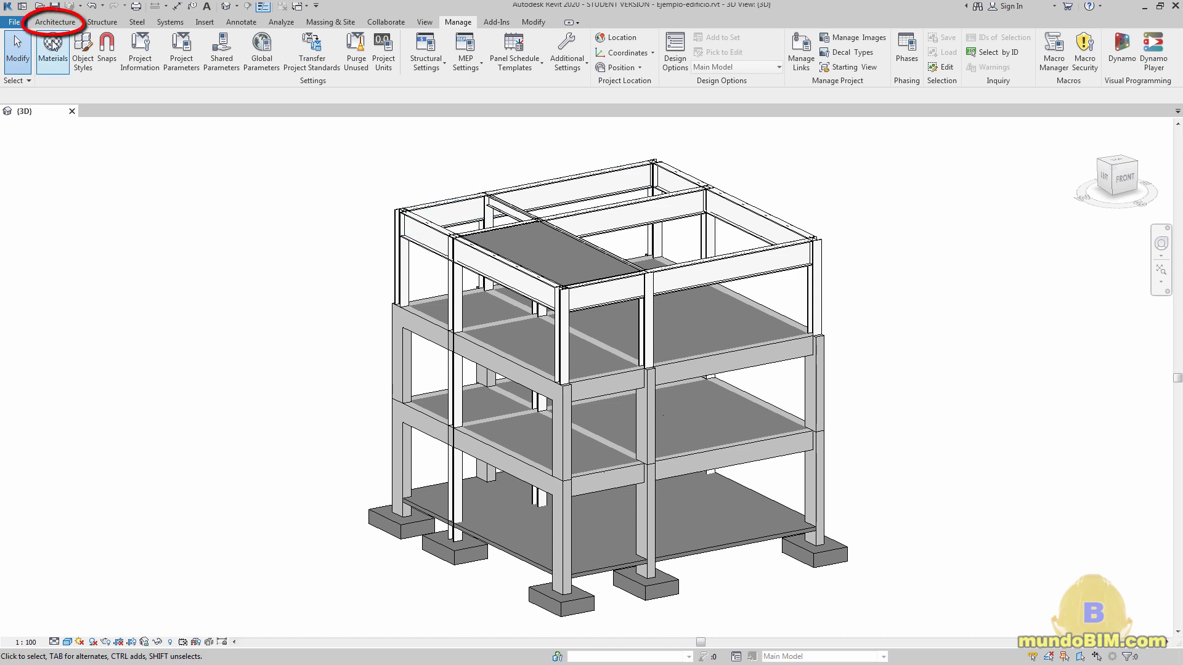
- Return from the Area Gross Building schedule to the 3D view and examine the building's upper steel framing and concrete floors
{"action": "left_click", "coordinate": [55, 22]}
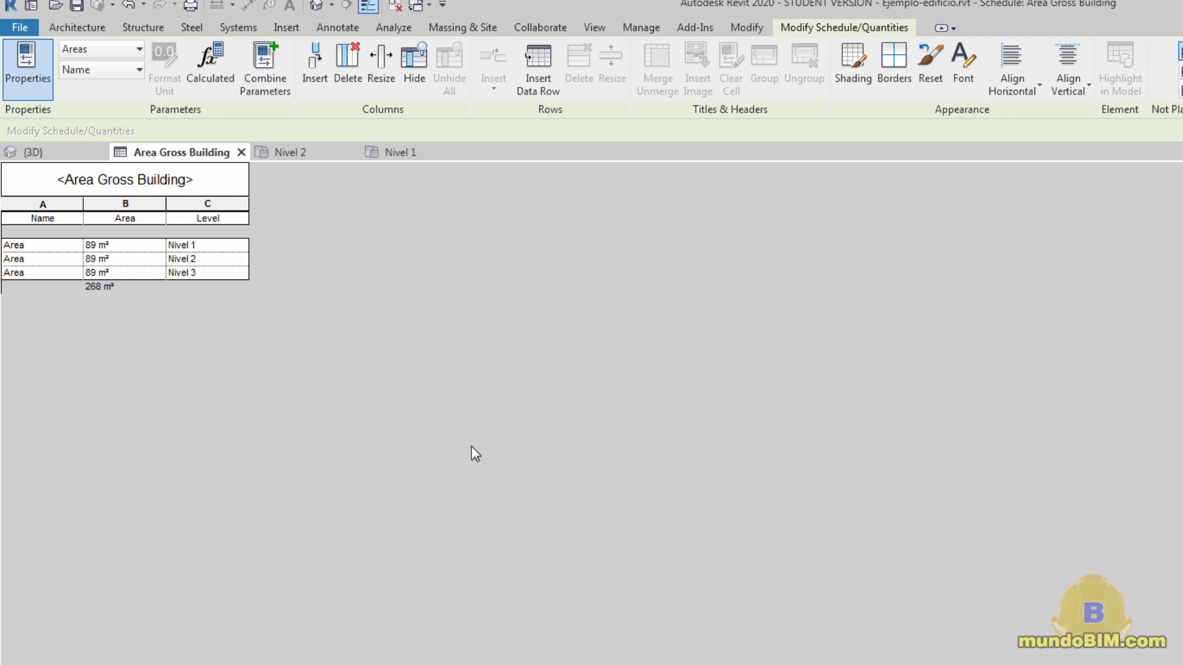
{"action": "left_click", "coordinate": [34, 152]}
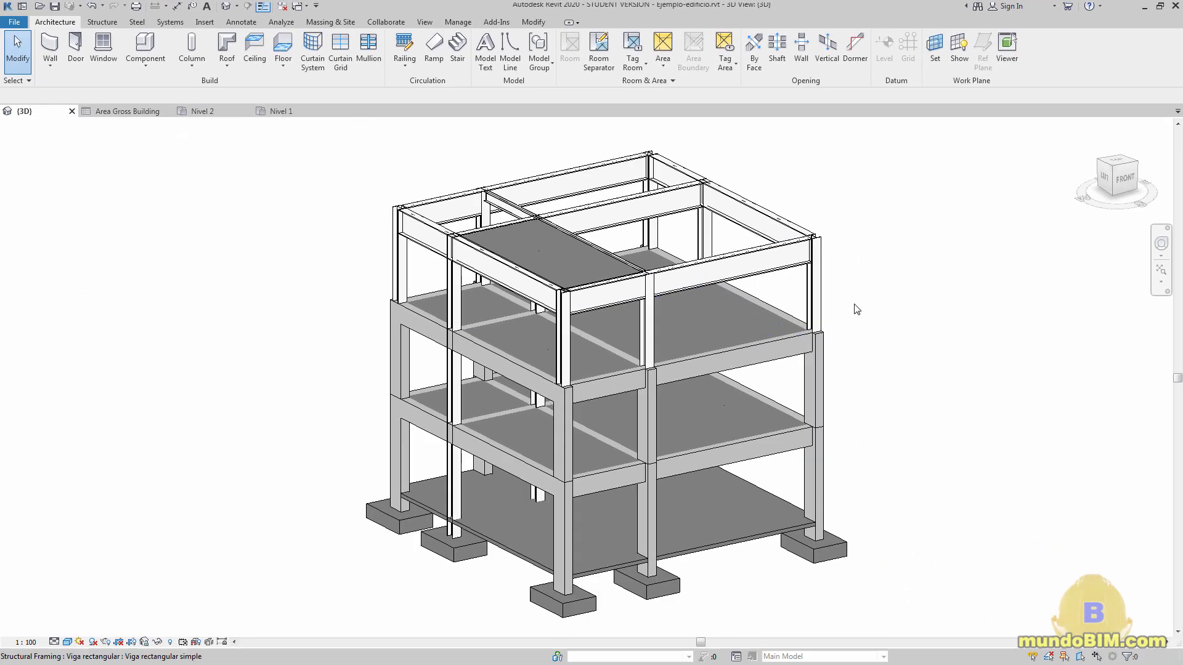
{"action": "middle_click_drag", "start_coordinate": [872, 303], "coordinate": [855, 309]}
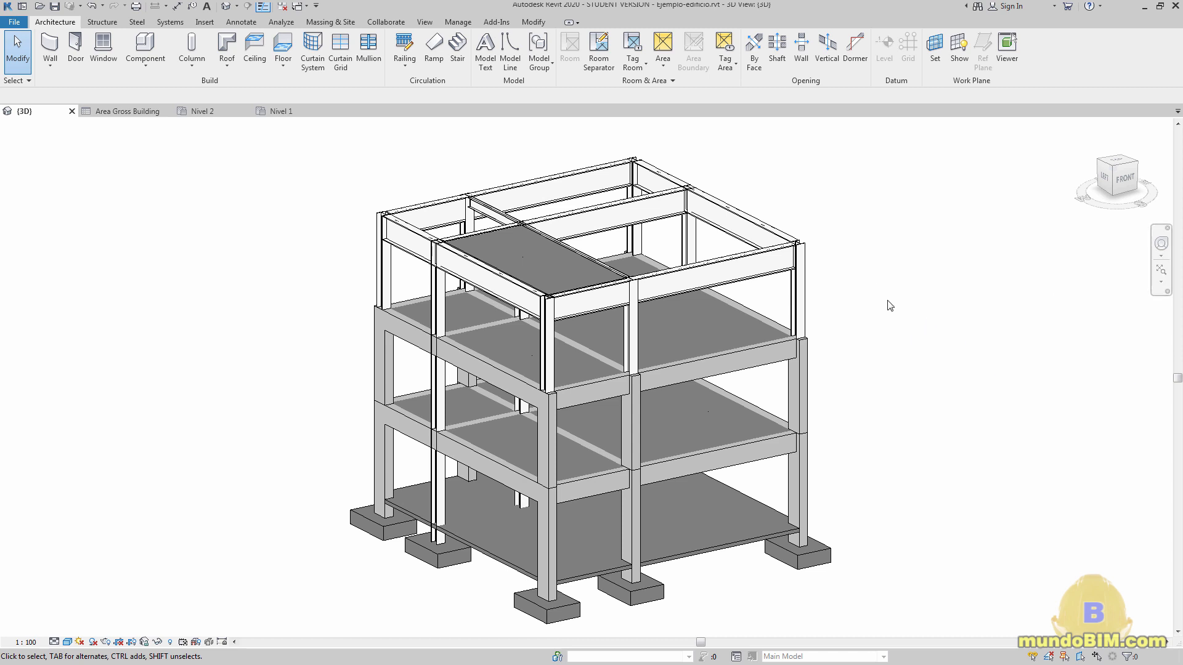
{"action": "scroll", "coordinate": [887, 302], "scroll_direction": "down", "scroll_amount": 1}
{"action": "middle_click_drag", "start_coordinate": [937, 404], "coordinate": [719, 445], "text": "shift"}
{"action": "scroll", "coordinate": [862, 320], "scroll_direction": "up", "scroll_amount": 2}
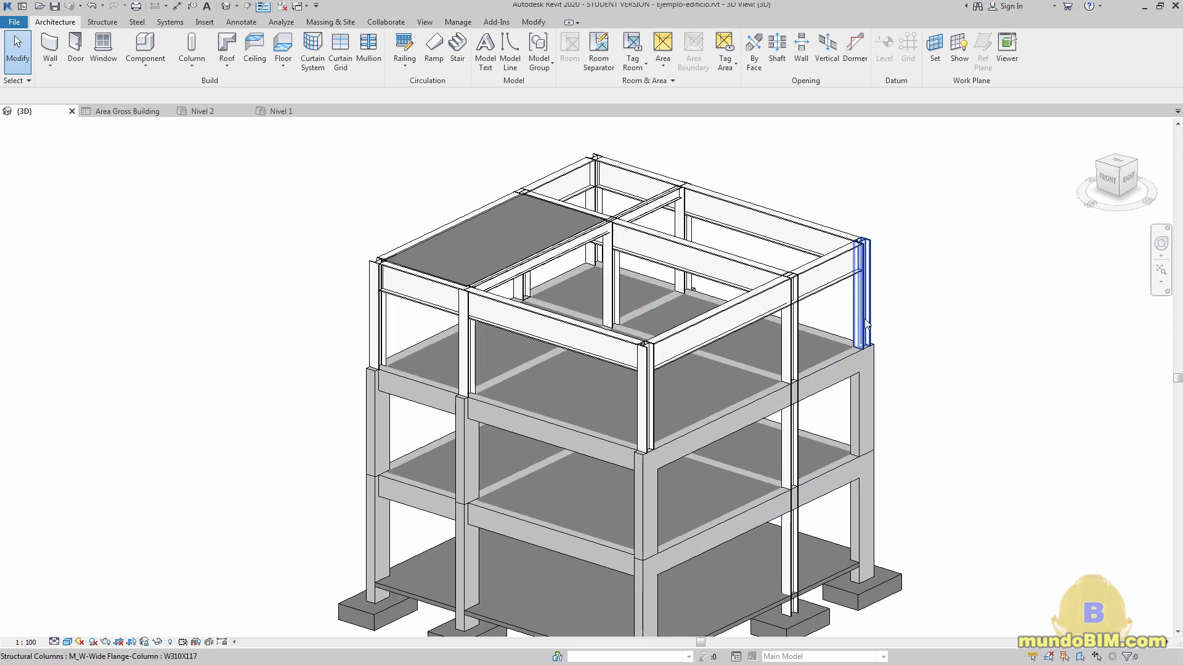
{"action": "scroll", "coordinate": [909, 268], "scroll_direction": "up", "scroll_amount": 2}
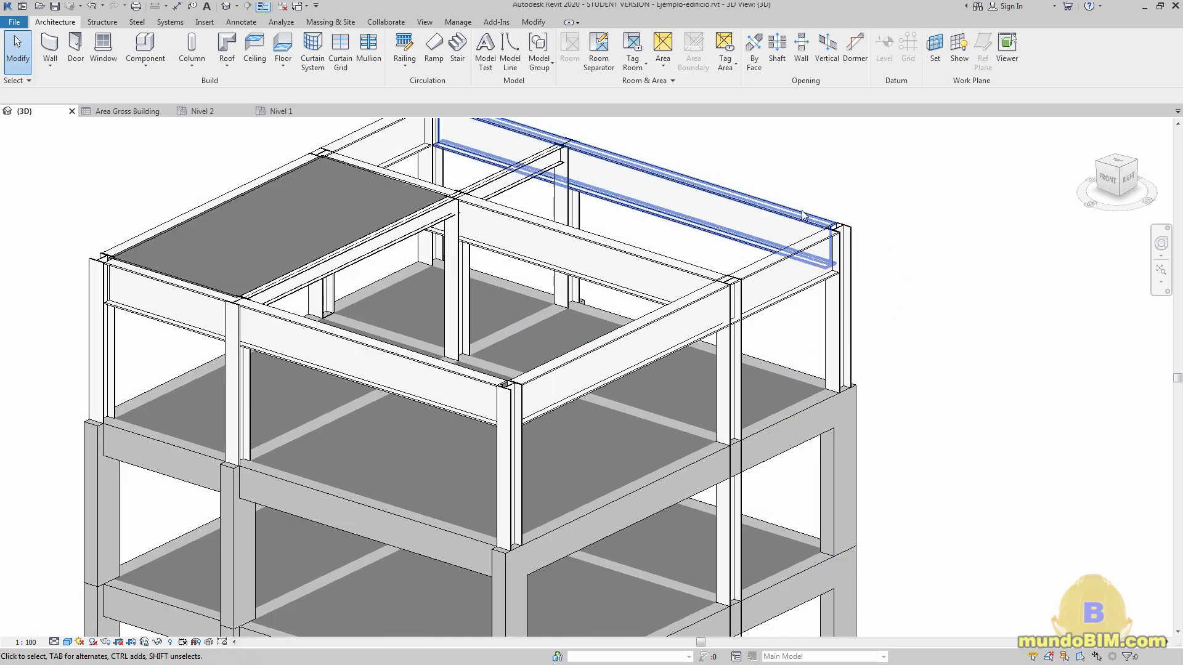
{"action": "scroll", "coordinate": [964, 387], "scroll_direction": "down", "scroll_amount": 2}
{"action": "scroll", "coordinate": [964, 387], "scroll_direction": "down", "scroll_amount": 1}
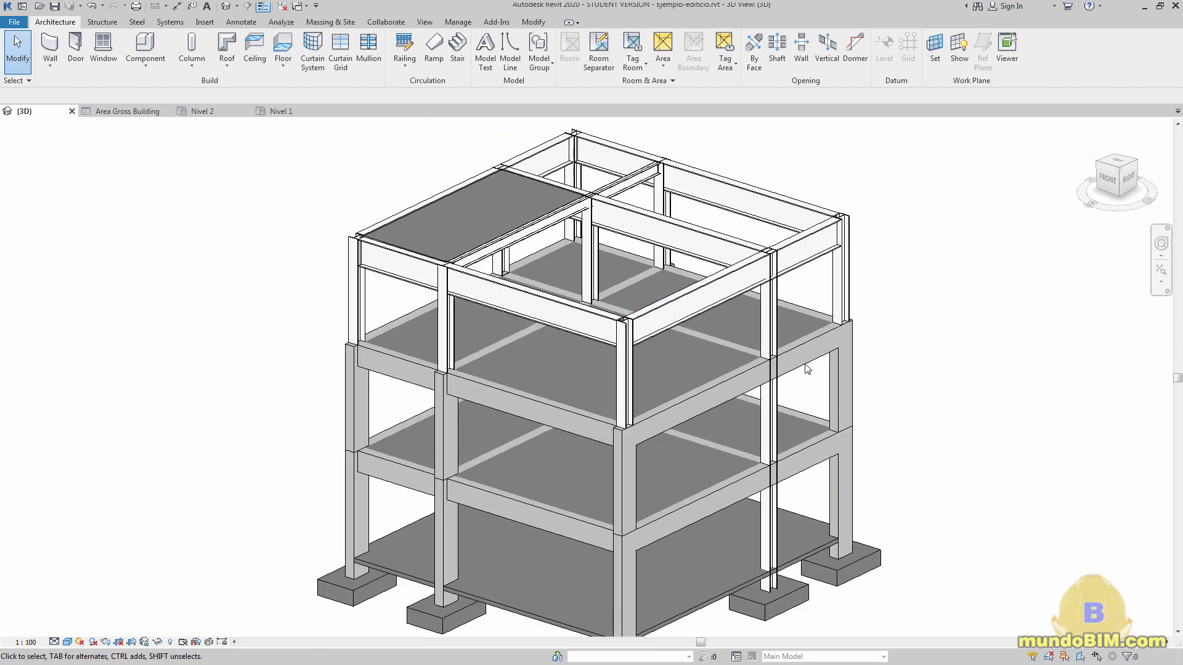
{"action": "scroll", "coordinate": [628, 486], "scroll_direction": "down", "scroll_amount": 1}
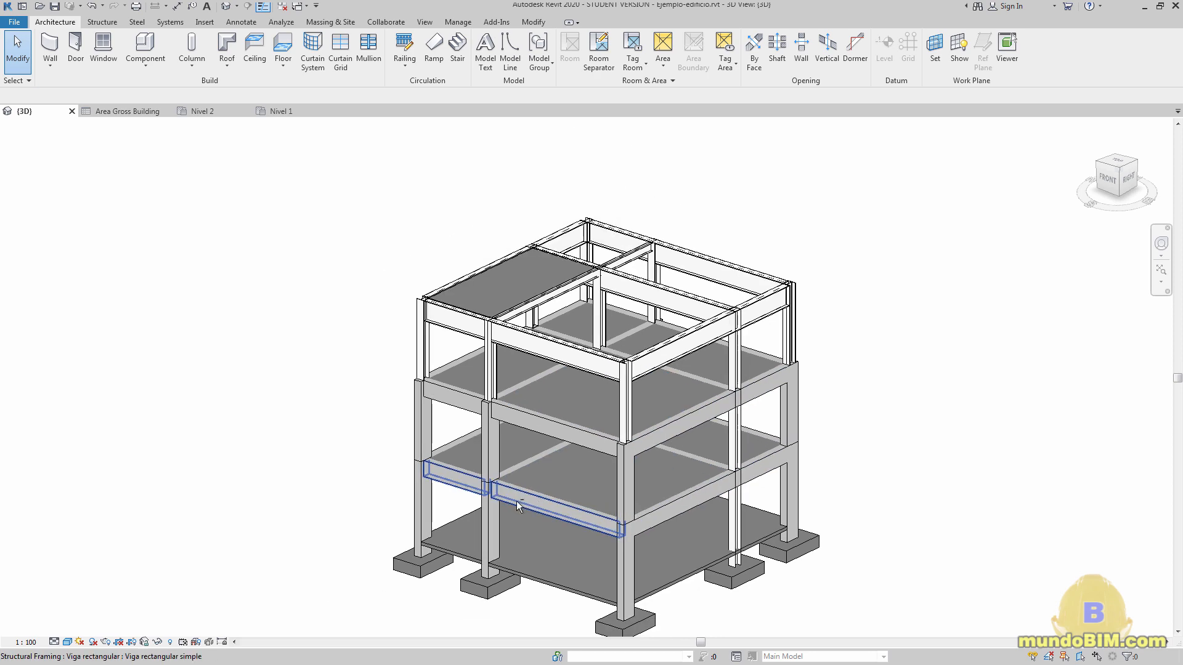
{"action": "middle_click_drag", "start_coordinate": [516, 501], "coordinate": [832, 490], "text": "shift"}
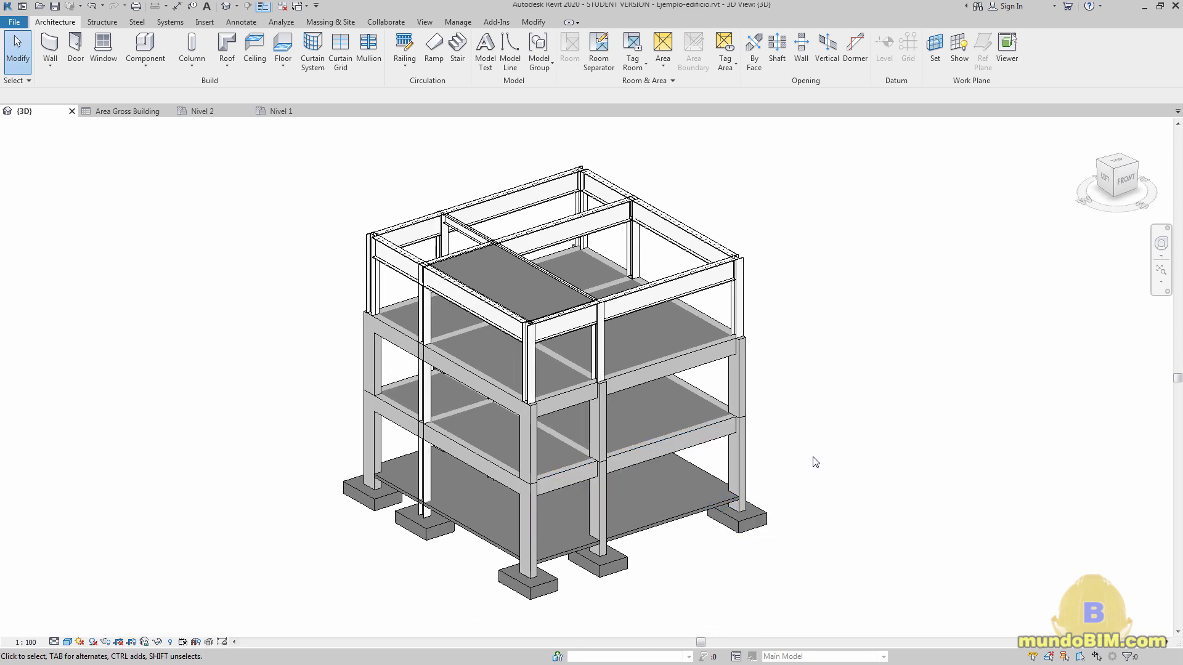
{"action": "middle_click_drag", "start_coordinate": [603, 548], "coordinate": [645, 441], "text": "shift"}
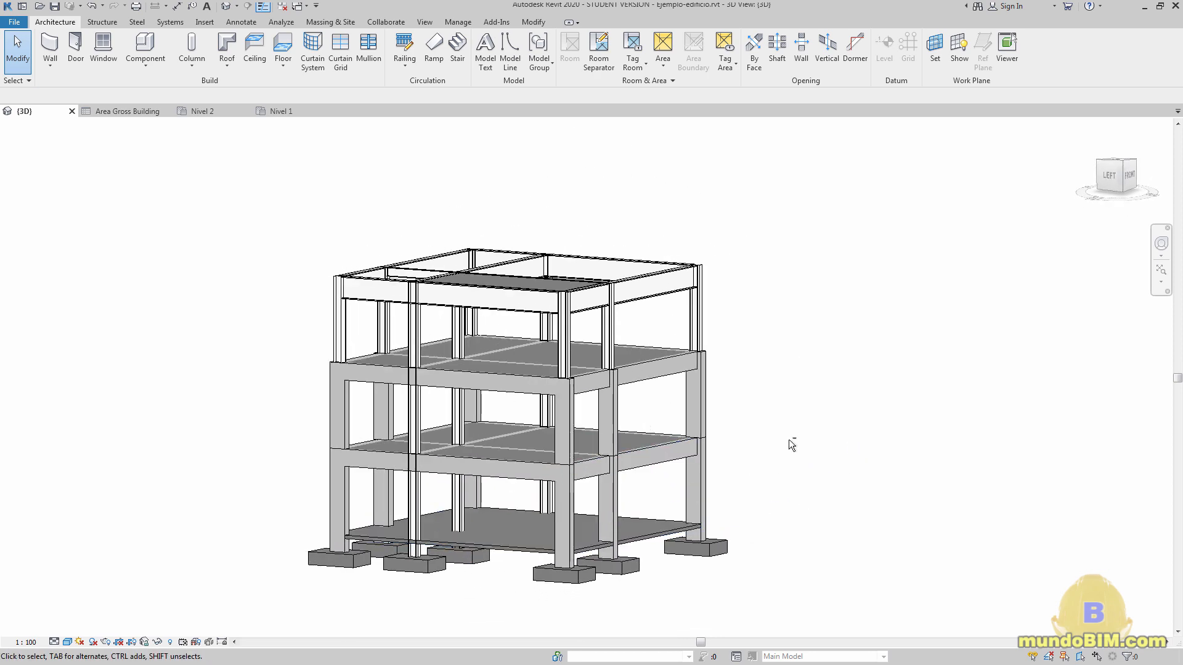
{"action": "middle_click_drag", "start_coordinate": [789, 444], "coordinate": [824, 220], "text": "shift"}
{"action": "middle_click_drag", "start_coordinate": [826, 271], "coordinate": [792, 283]}
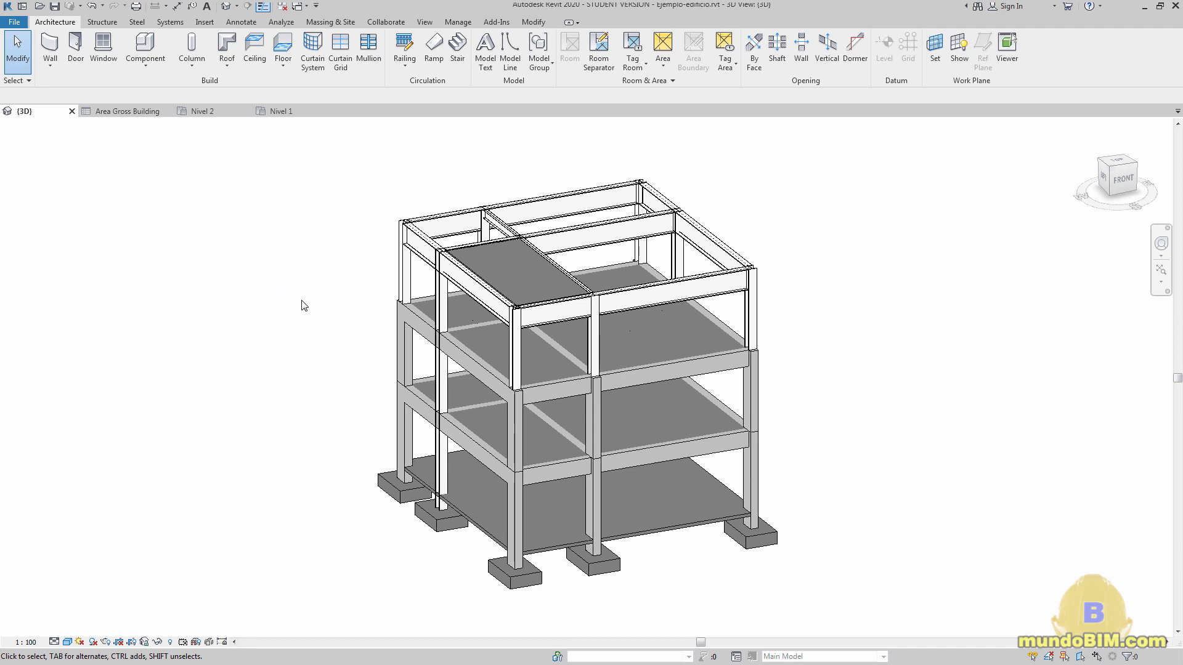
- Create a multi-category material takeoff named "Reporte de materiales" for the Construccion phase
{"action": "left_click", "coordinate": [425, 22]}
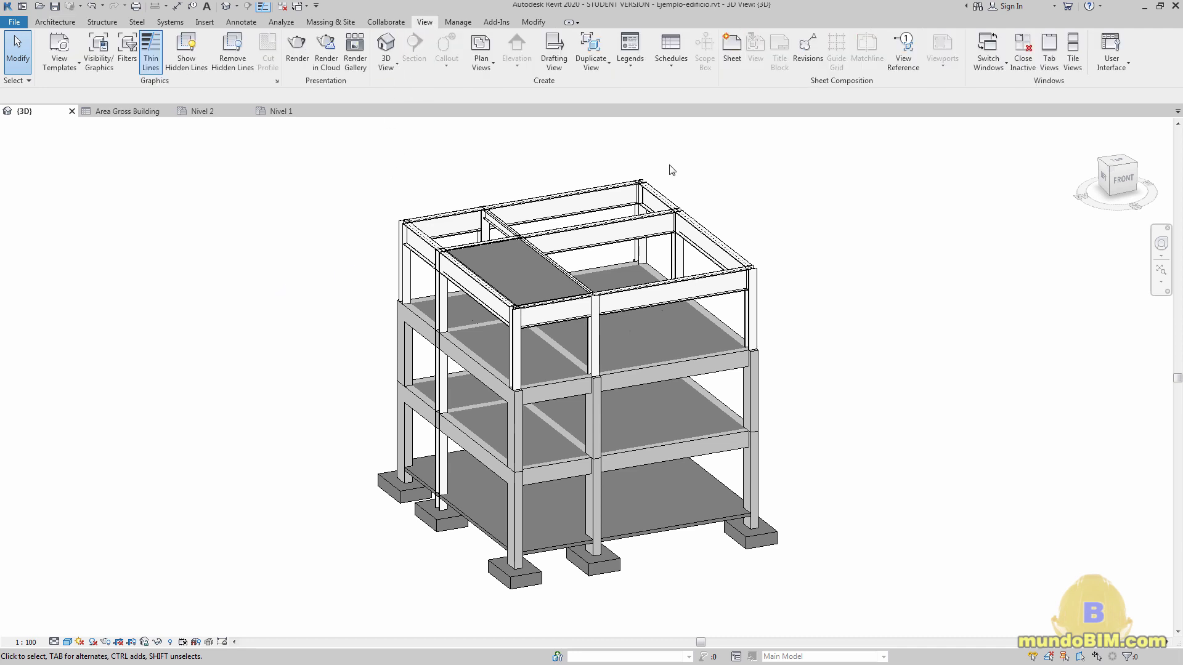
{"action": "left_click", "coordinate": [670, 69]}
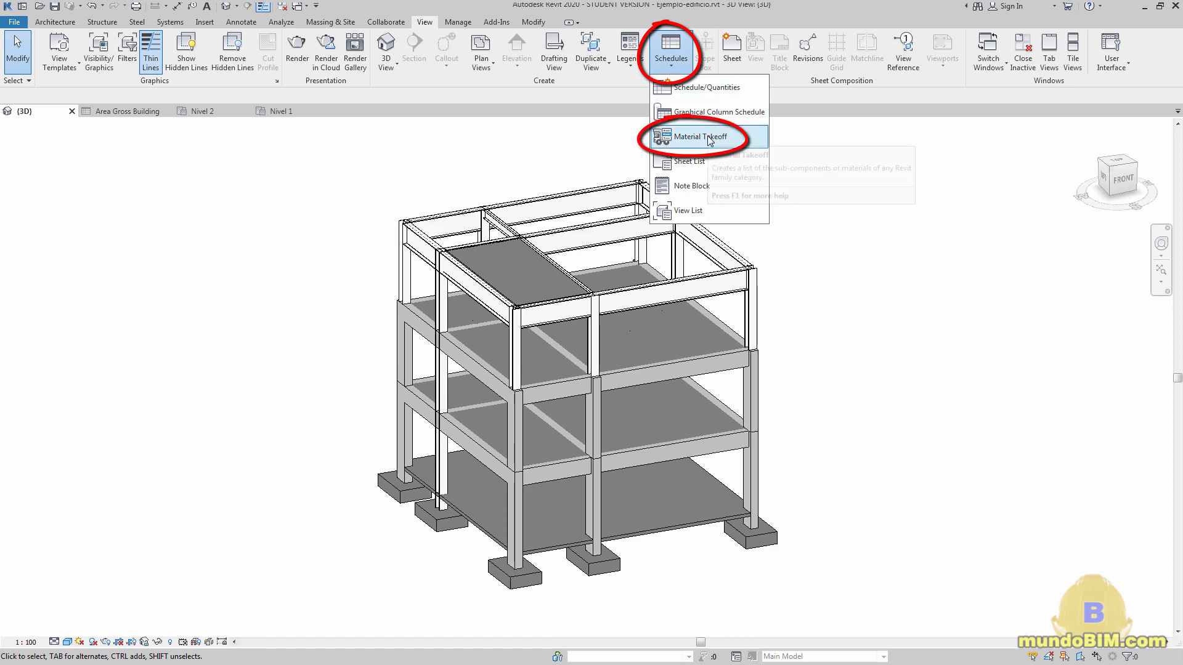
{"action": "left_click", "coordinate": [700, 137]}
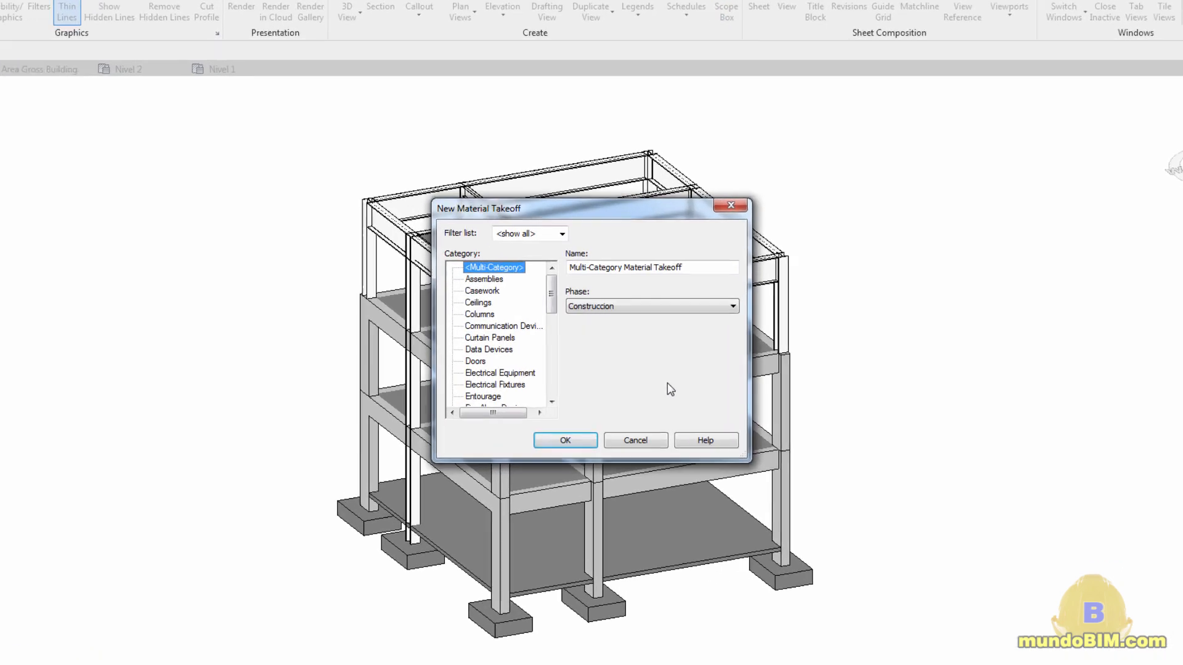
{"action": "left_click_drag", "start_coordinate": [689, 277], "coordinate": [541, 283]}
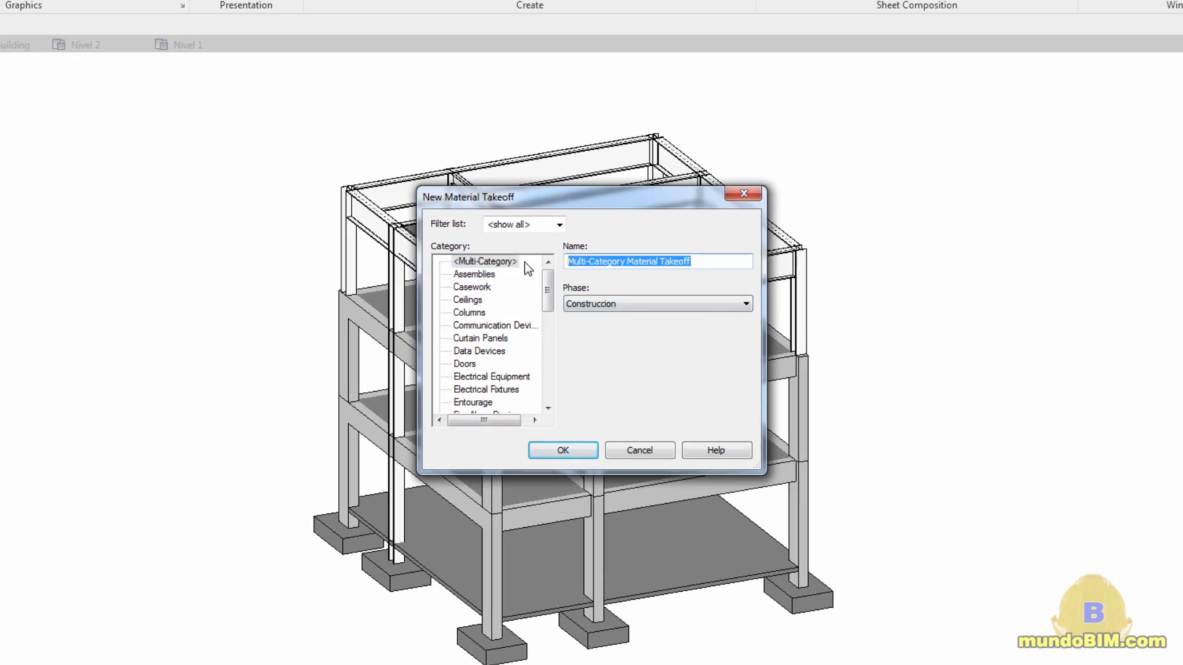
{"action": "type", "text": "Reporte de materiales"}
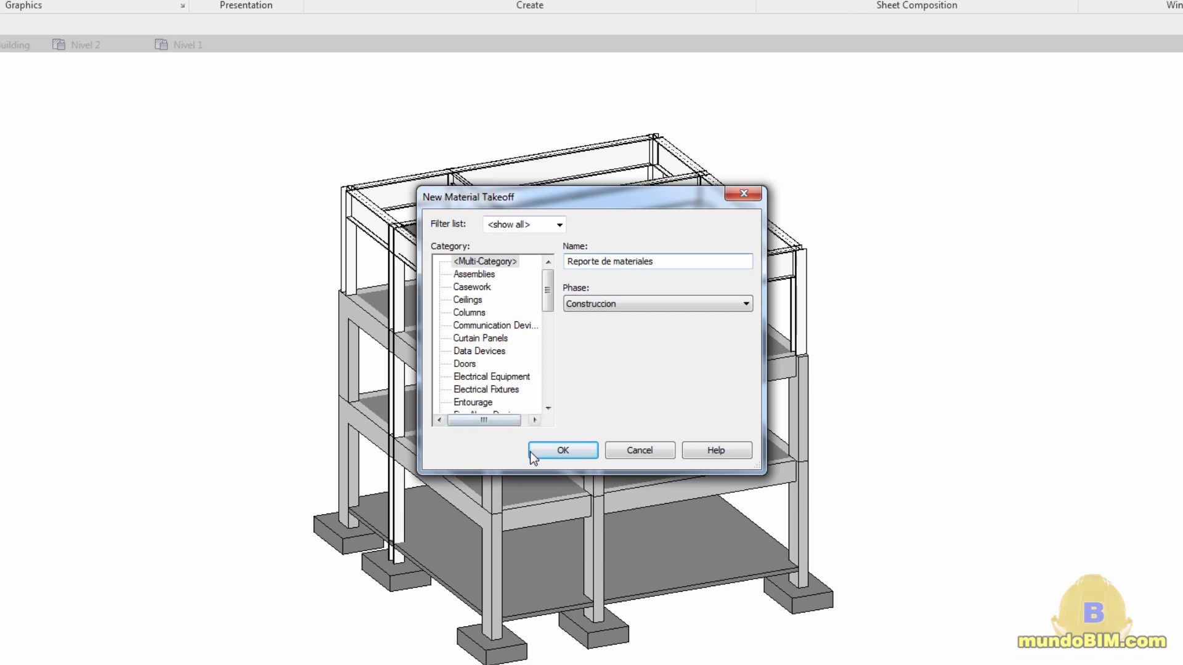
{"action": "left_click", "coordinate": [562, 453]}
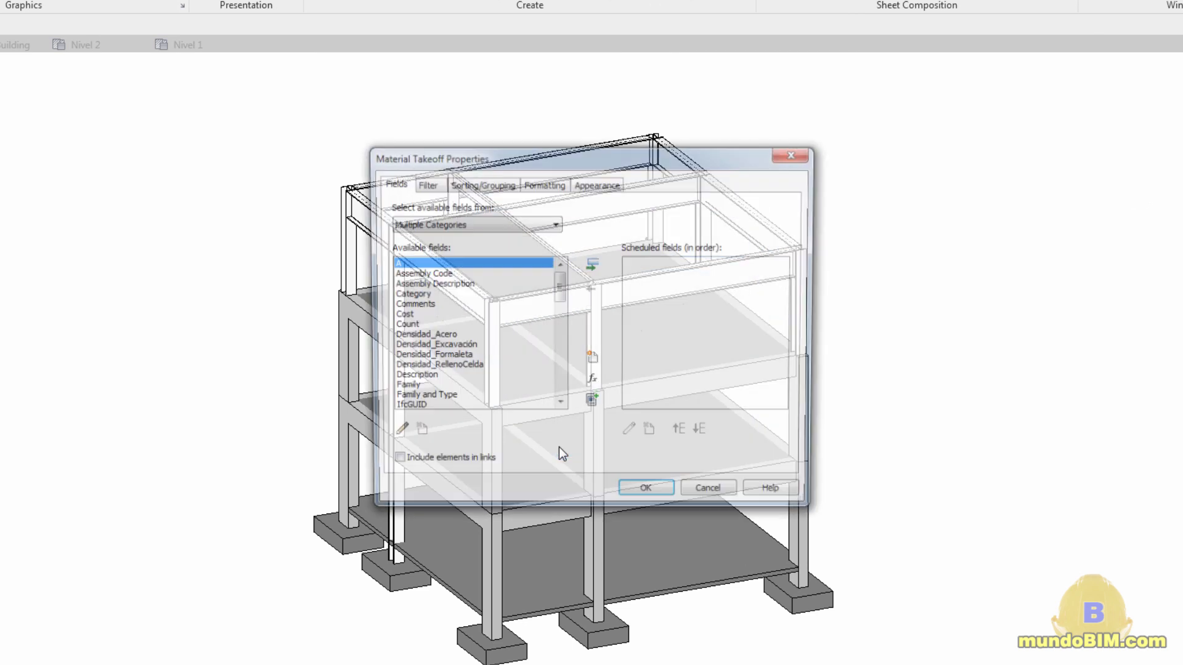
- Add the Material: Volume and Material: Name fields to the takeoff, ordering Material: Name before Material: Volume
{"action": "scroll", "coordinate": [534, 404], "scroll_direction": "down", "scroll_amount": 10}
{"action": "left_click", "coordinate": [484, 356]}
{"action": "left_click", "coordinate": [595, 265]}
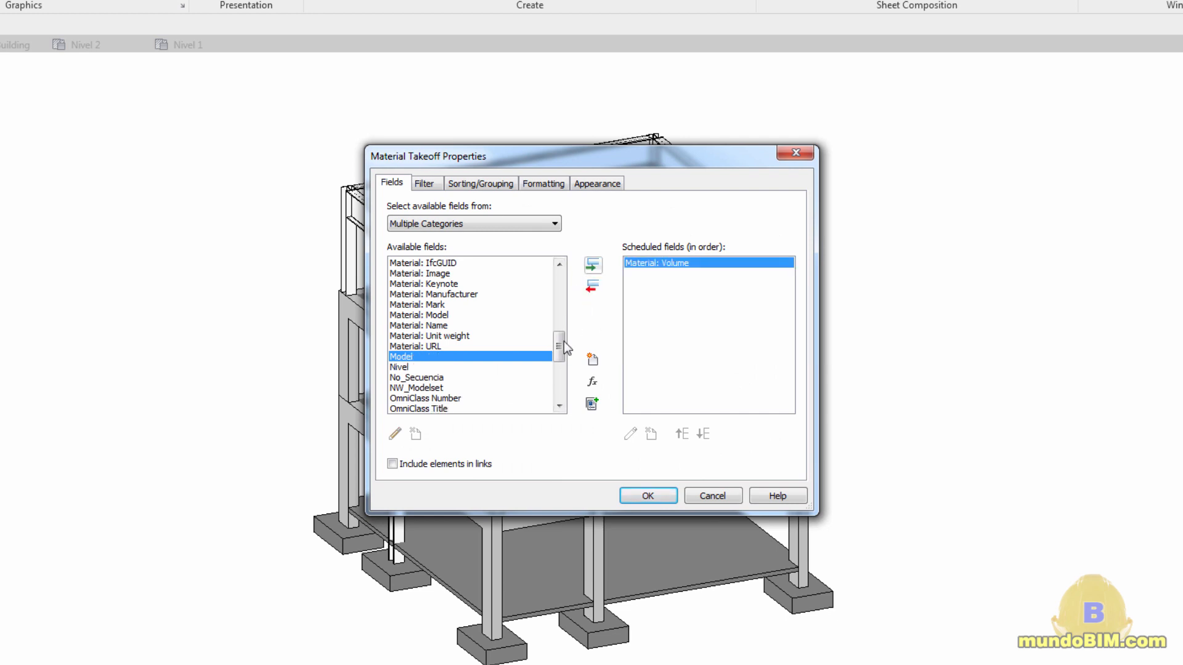
{"action": "left_click", "coordinate": [441, 326]}
{"action": "left_click", "coordinate": [593, 265]}
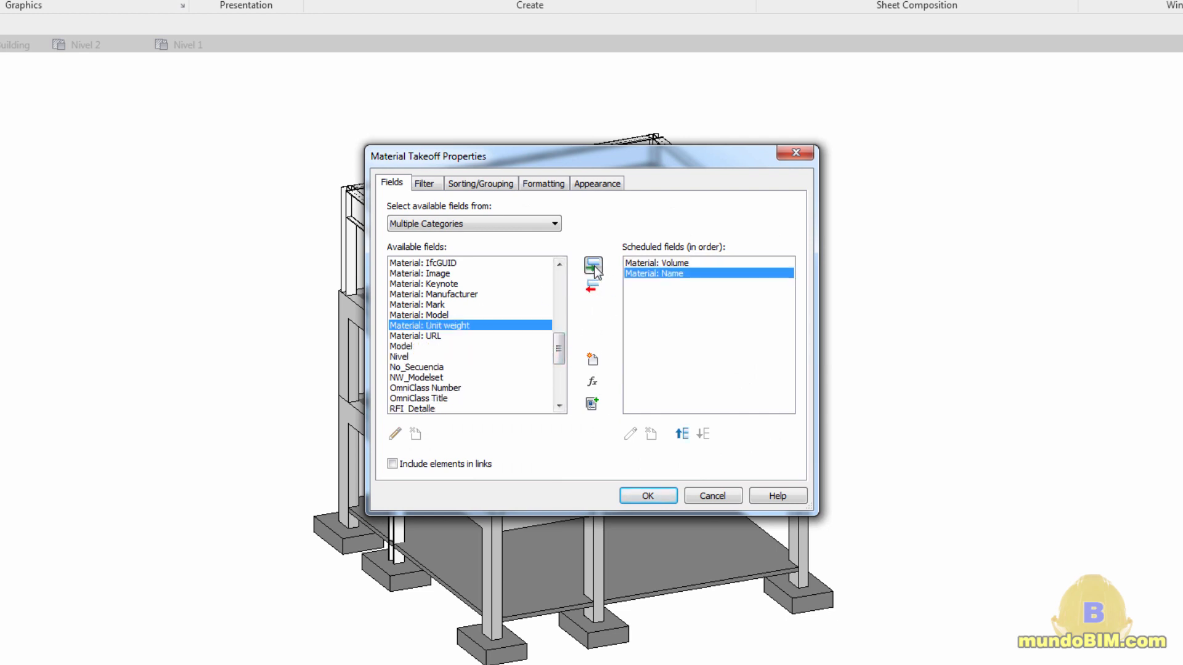
{"action": "left_click", "coordinate": [681, 434]}
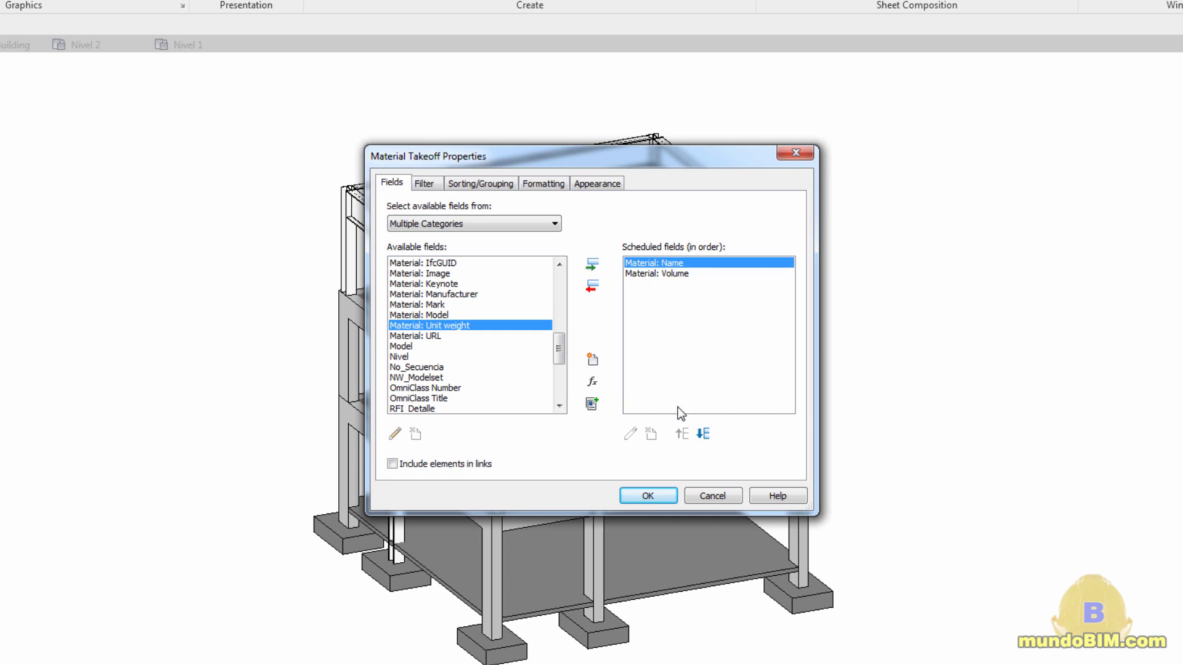
- Sort the takeoff by Material: Name in ascending order and turn off itemizing every instance
{"action": "left_click", "coordinate": [487, 183]}
{"action": "left_click", "coordinate": [565, 209]}
{"action": "left_click", "coordinate": [554, 232]}
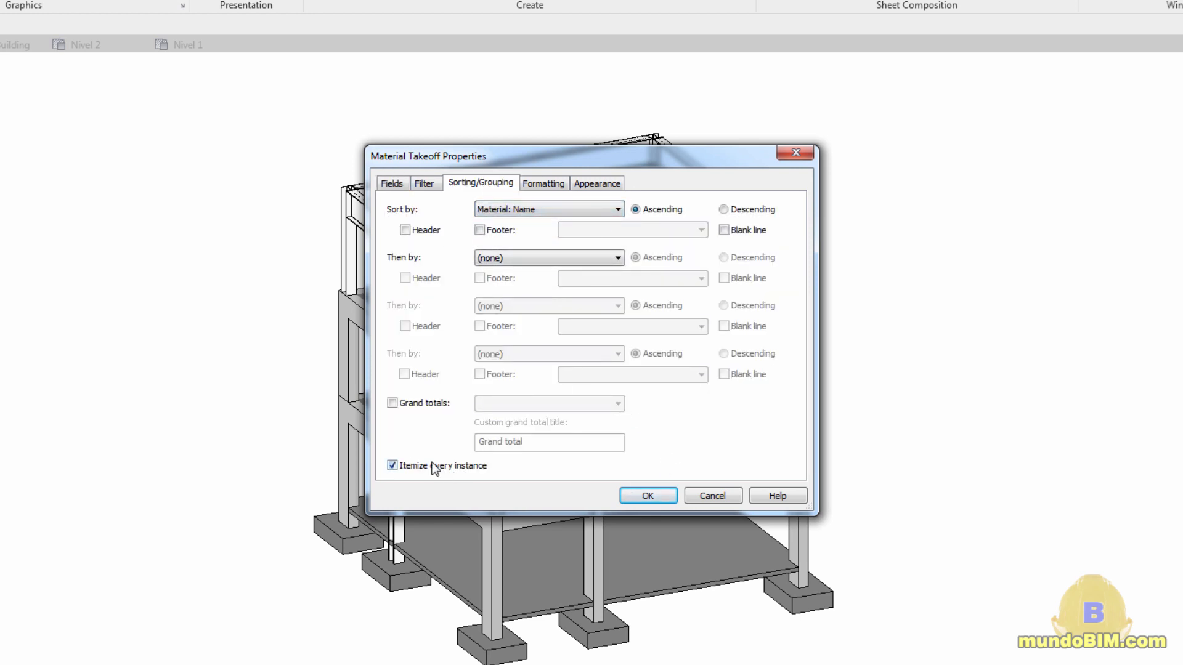
{"action": "left_click", "coordinate": [392, 465]}
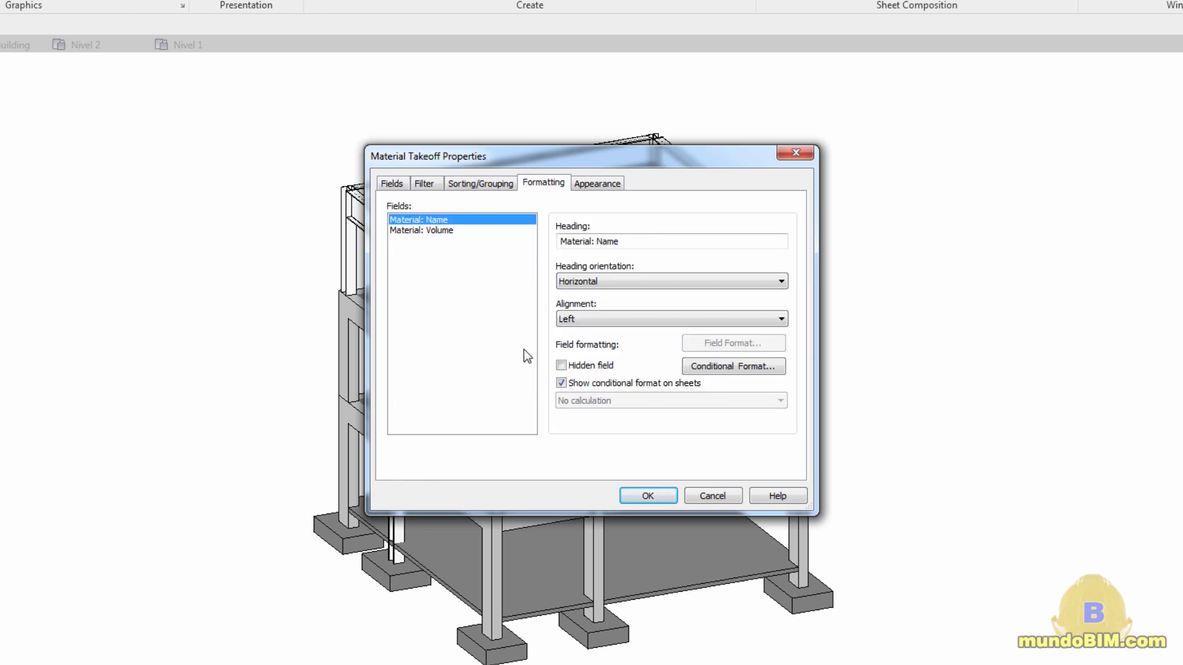
- Set the Material: Volume field to calculate totals and generate the material takeoff
{"action": "left_click", "coordinate": [454, 230]}
{"action": "left_click", "coordinate": [612, 402]}
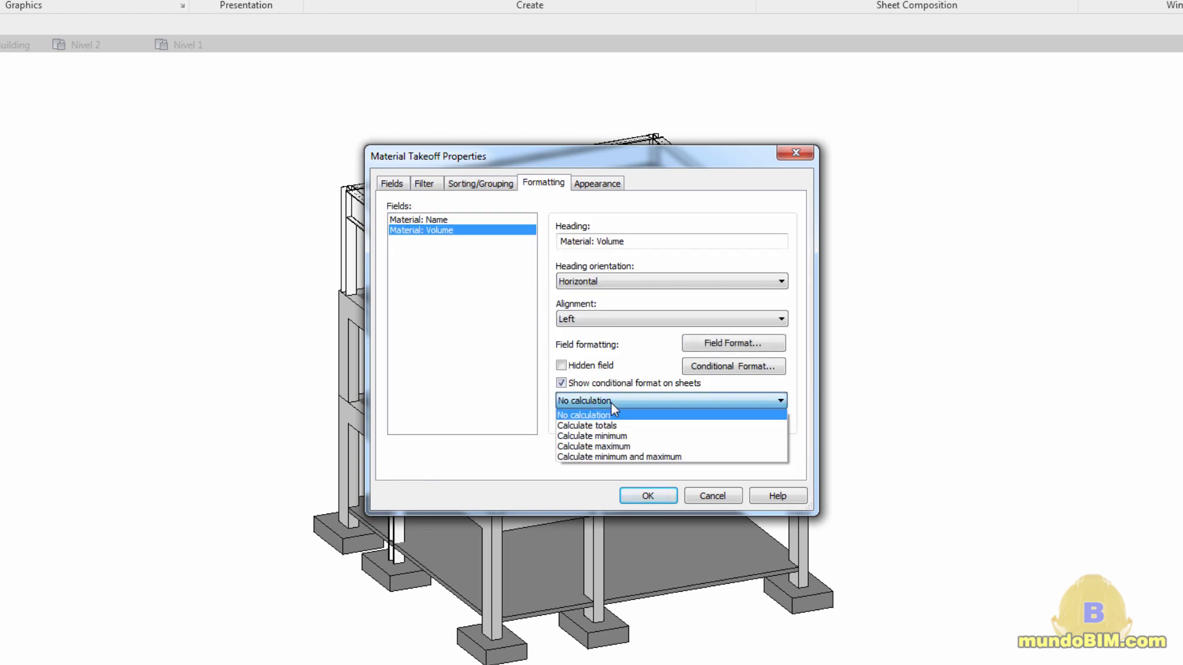
{"action": "left_click", "coordinate": [587, 425]}
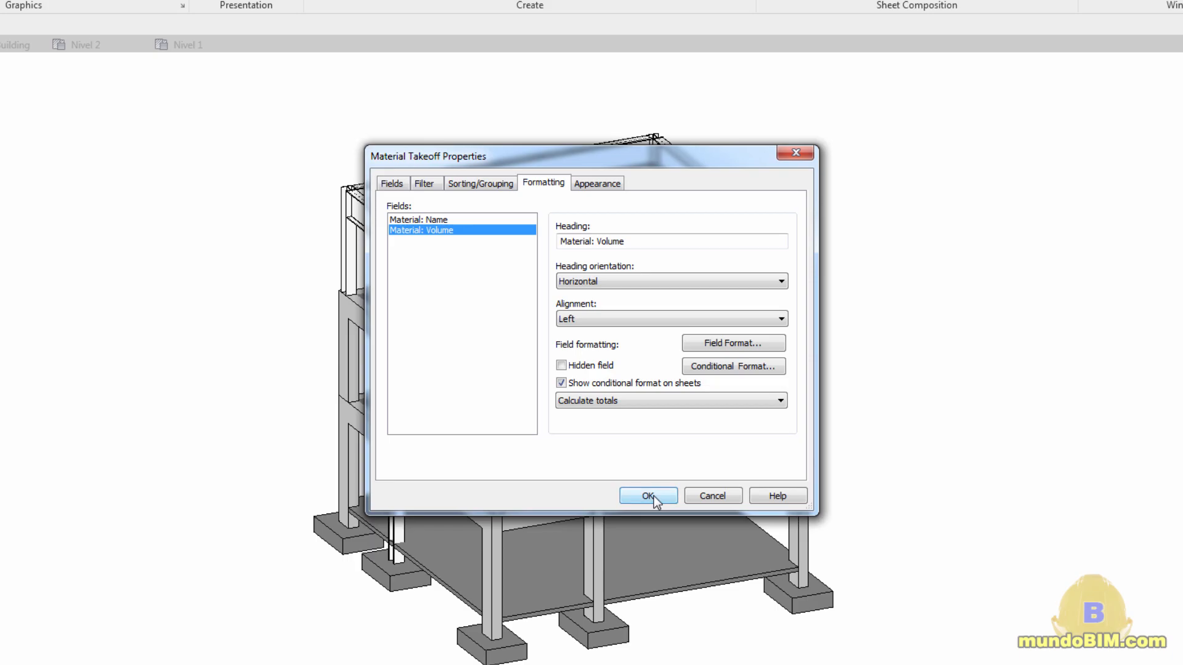
{"action": "left_click", "coordinate": [651, 497]}
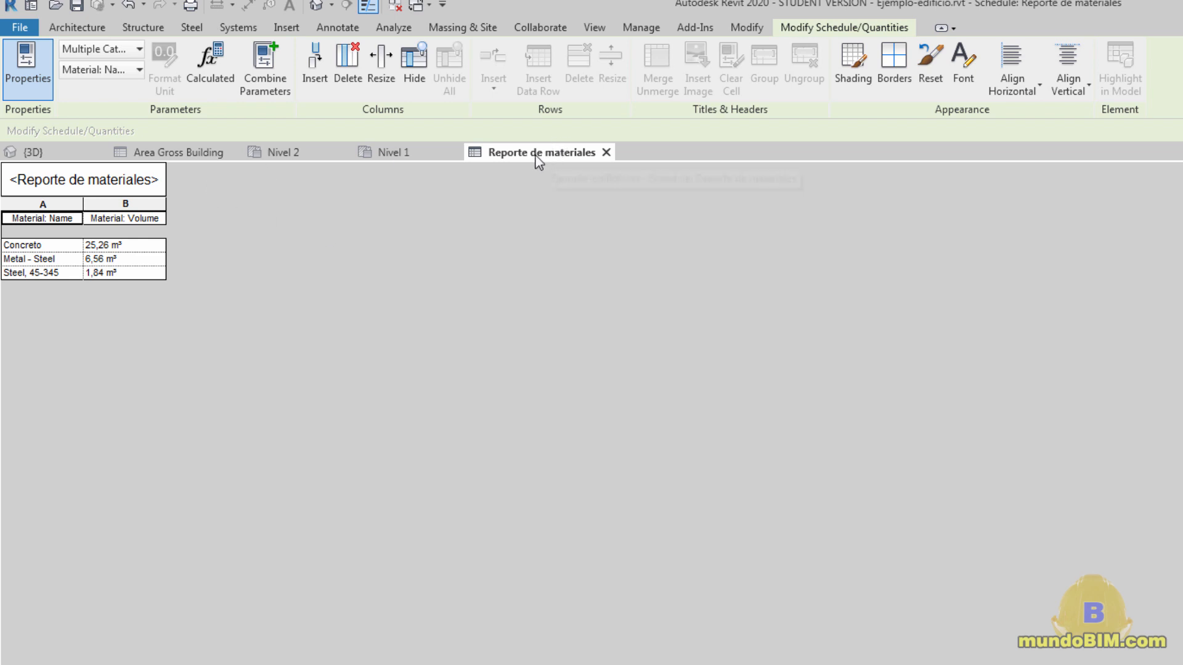
- Reorder the open views so Reporte de materiales follows the 3D view, and compare it with the Area Gross Building schedule
{"action": "left_click_drag", "start_coordinate": [536, 158], "coordinate": [202, 155]}
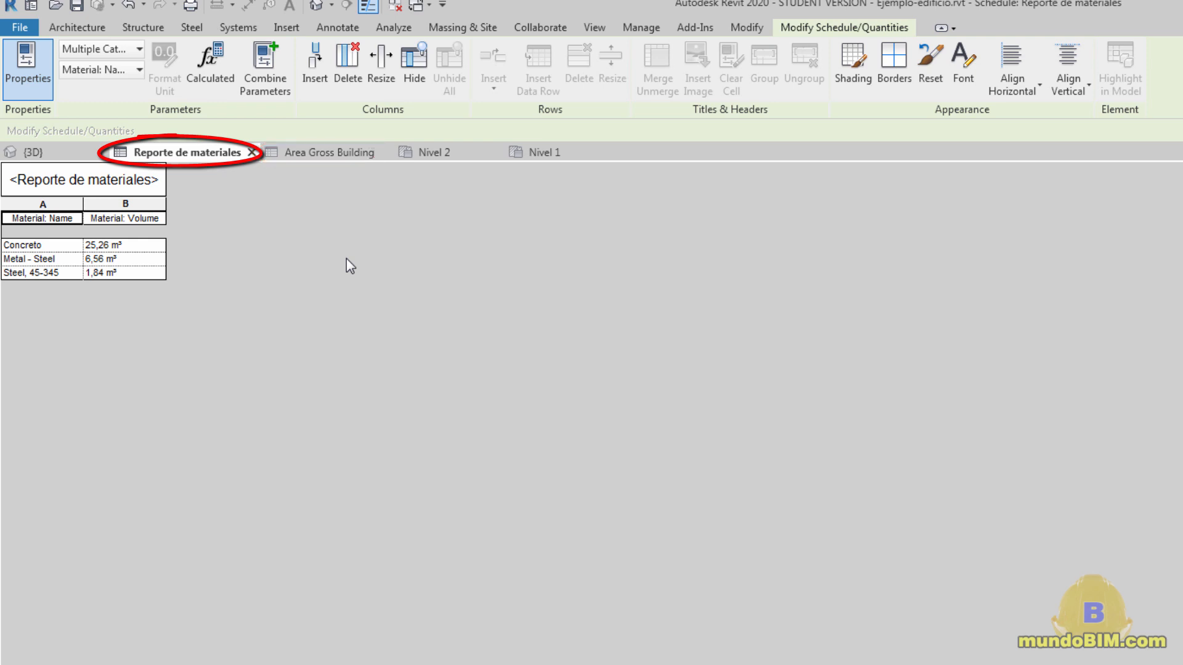
{"action": "left_click", "coordinate": [326, 155]}
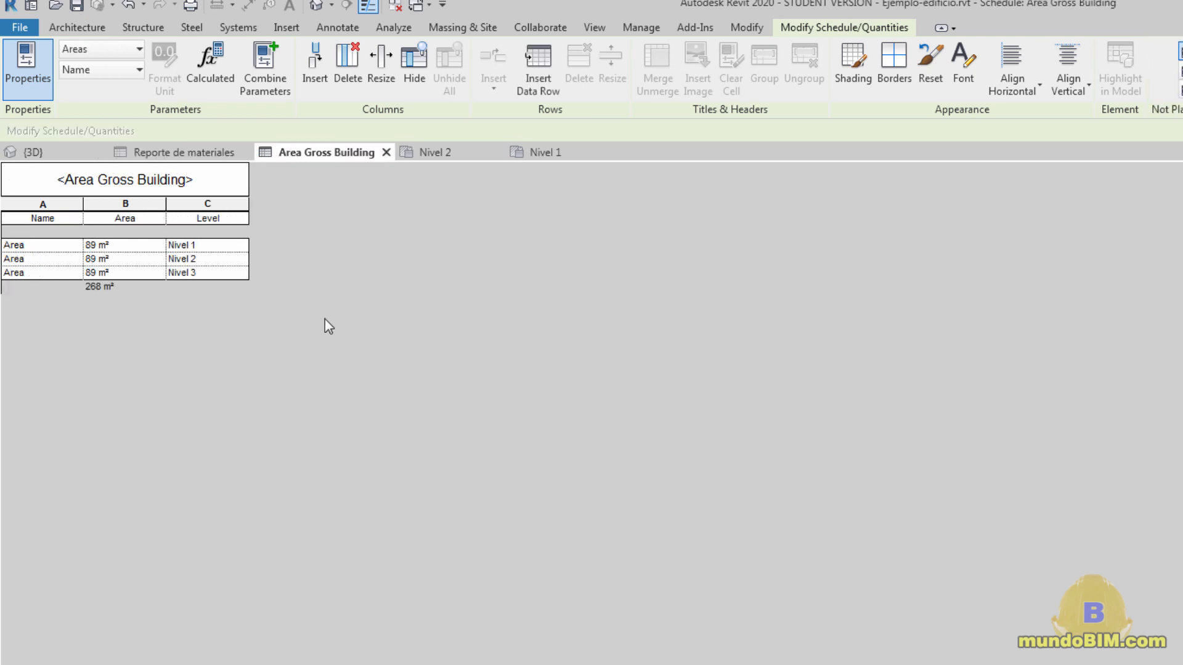
{"action": "left_click", "coordinate": [194, 151]}
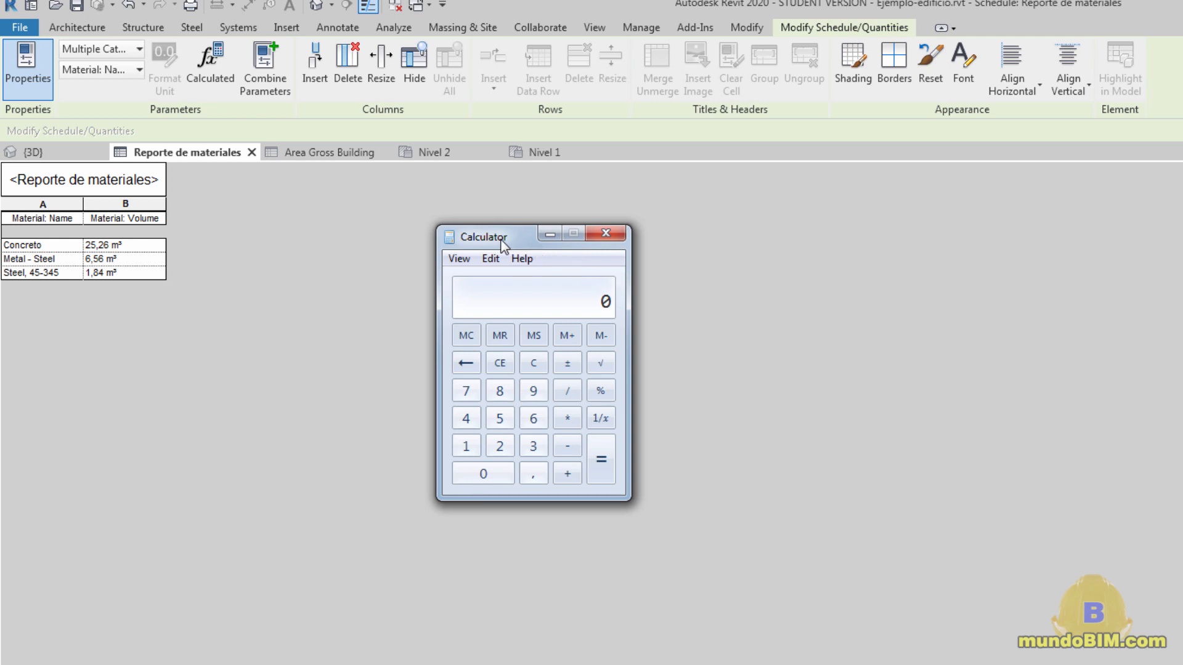
- In the Calculator, divide the concrete volume 25,26 by the gross building area 268 from the Area Gross Building schedule
{"action": "type", "text": "25,26"}
{"action": "left_click", "coordinate": [323, 151]}
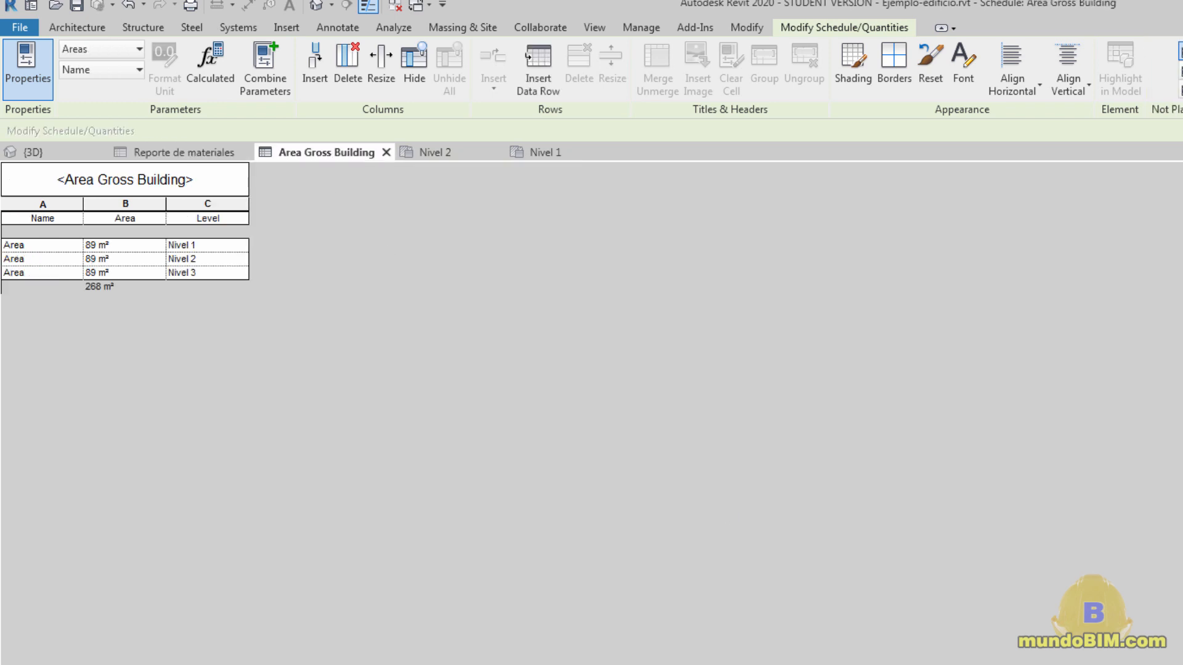
{"action": "key", "text": "alt+Tab"}
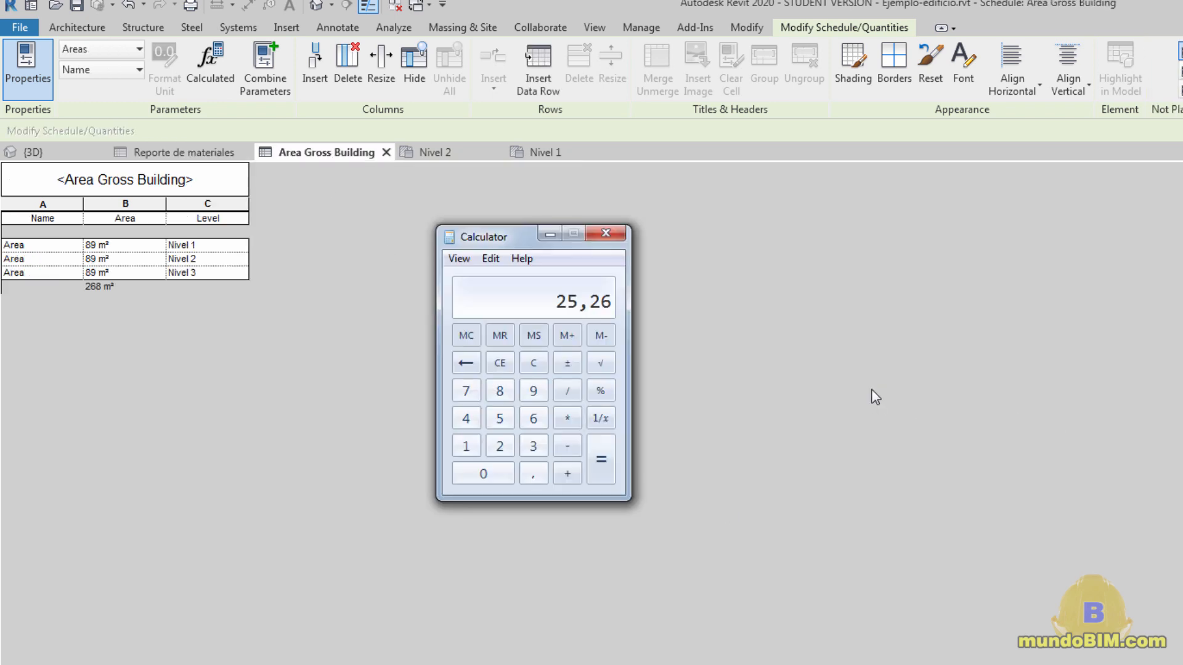
{"action": "key", "text": "slash"}
{"action": "type", "text": "268"}
{"action": "key", "text": "Return"}
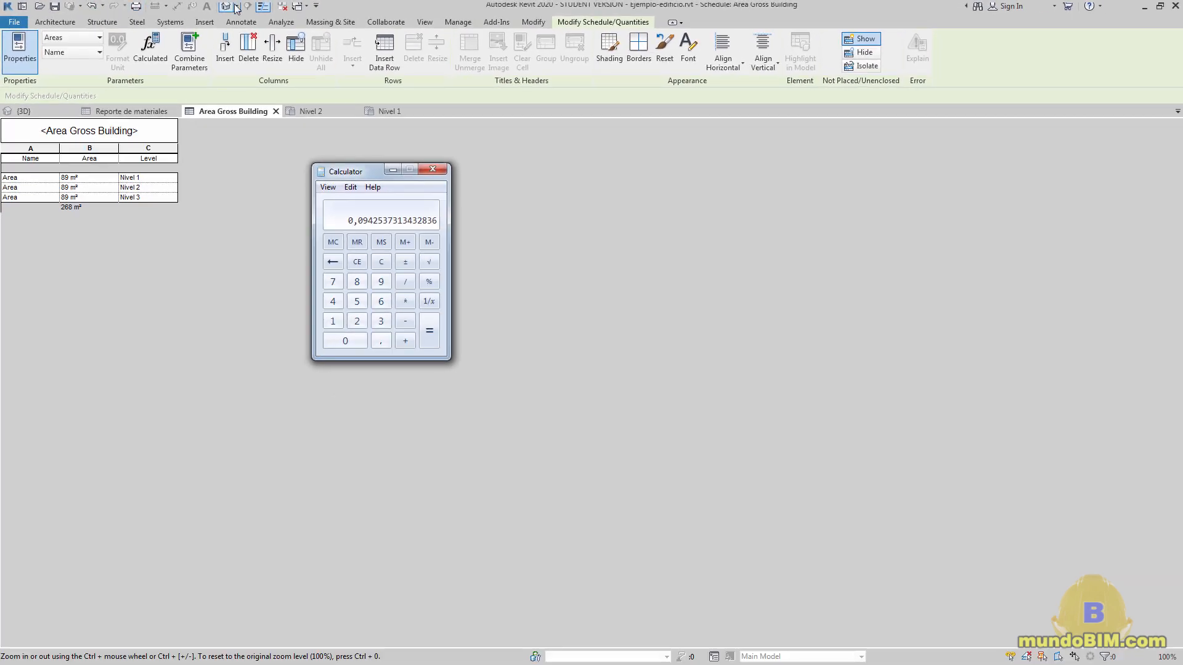
- Return to the 3D view and examine the building's concrete footings, columns, beams and floor slabs up close and as a whole
{"action": "left_click", "coordinate": [231, 7]}
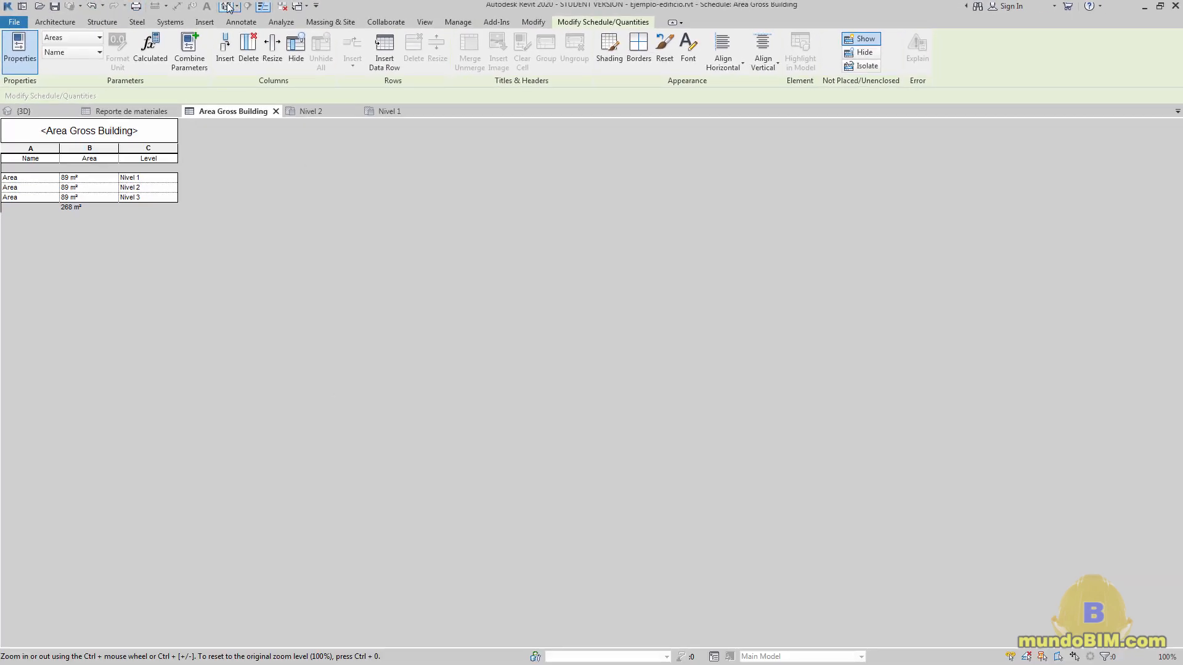
{"action": "middle_click_drag", "start_coordinate": [859, 433], "coordinate": [616, 502], "text": "shift"}
{"action": "scroll", "coordinate": [573, 496], "scroll_direction": "up", "scroll_amount": 6}
{"action": "middle_click_drag", "start_coordinate": [557, 527], "coordinate": [791, 505], "text": "shift"}
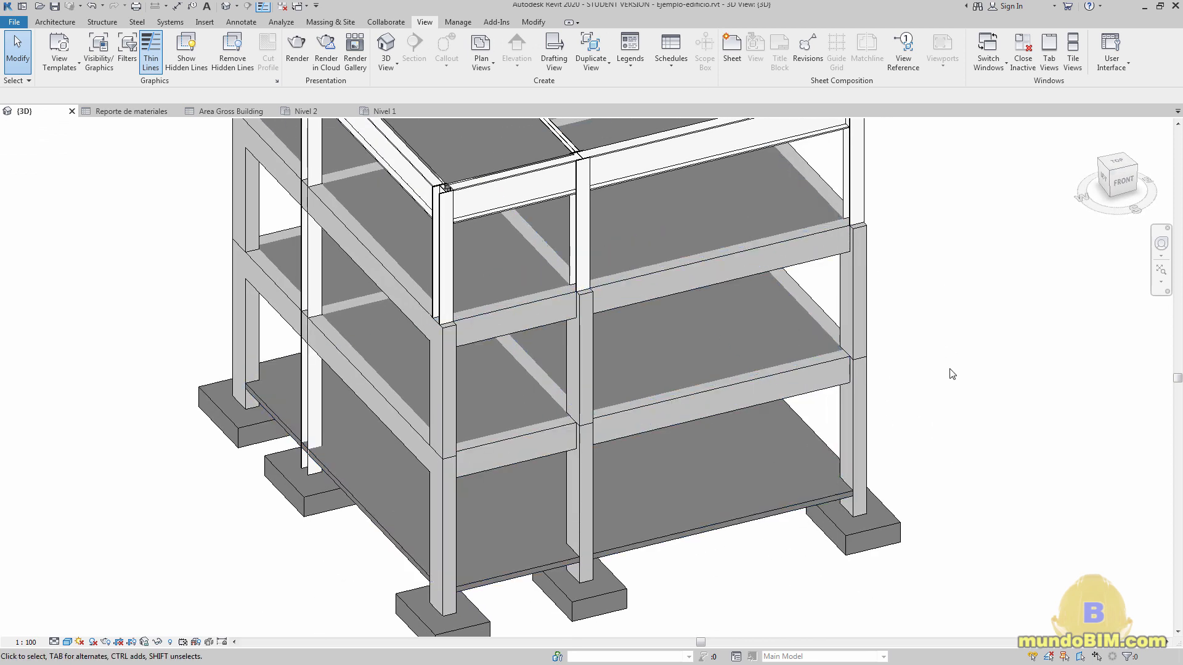
{"action": "scroll", "coordinate": [950, 372], "scroll_direction": "down", "scroll_amount": 3}
{"action": "middle_click_drag", "start_coordinate": [967, 399], "coordinate": [935, 332]}
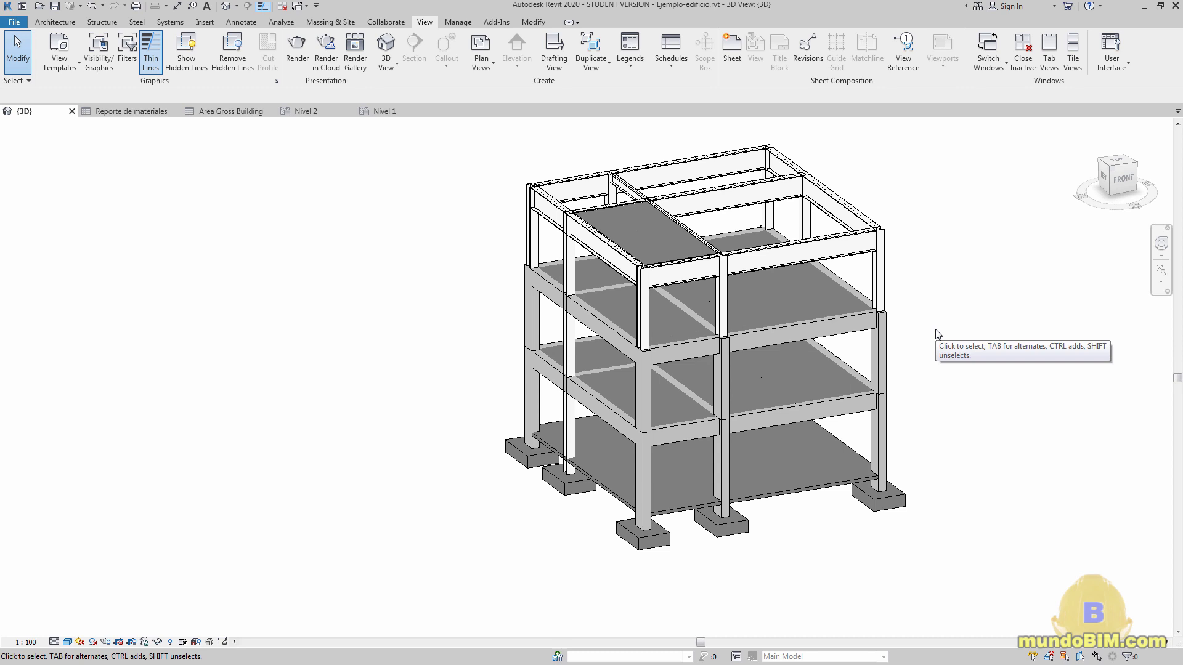
{"action": "middle_click_drag", "start_coordinate": [1015, 334], "coordinate": [988, 347]}
{"action": "scroll", "coordinate": [988, 347], "scroll_direction": "up", "scroll_amount": 1}
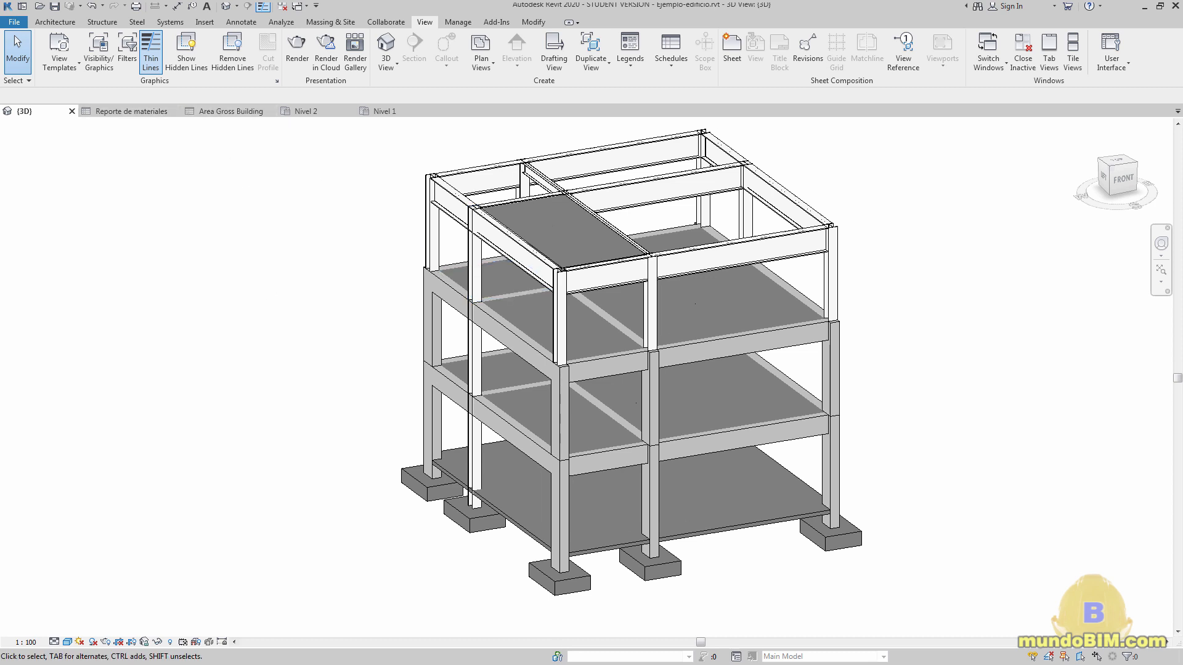
- Review the concrete-per-area quotient in the Calculator and reopen the Reporte de materiales schedule
{"action": "key", "text": "alt+Tab"}
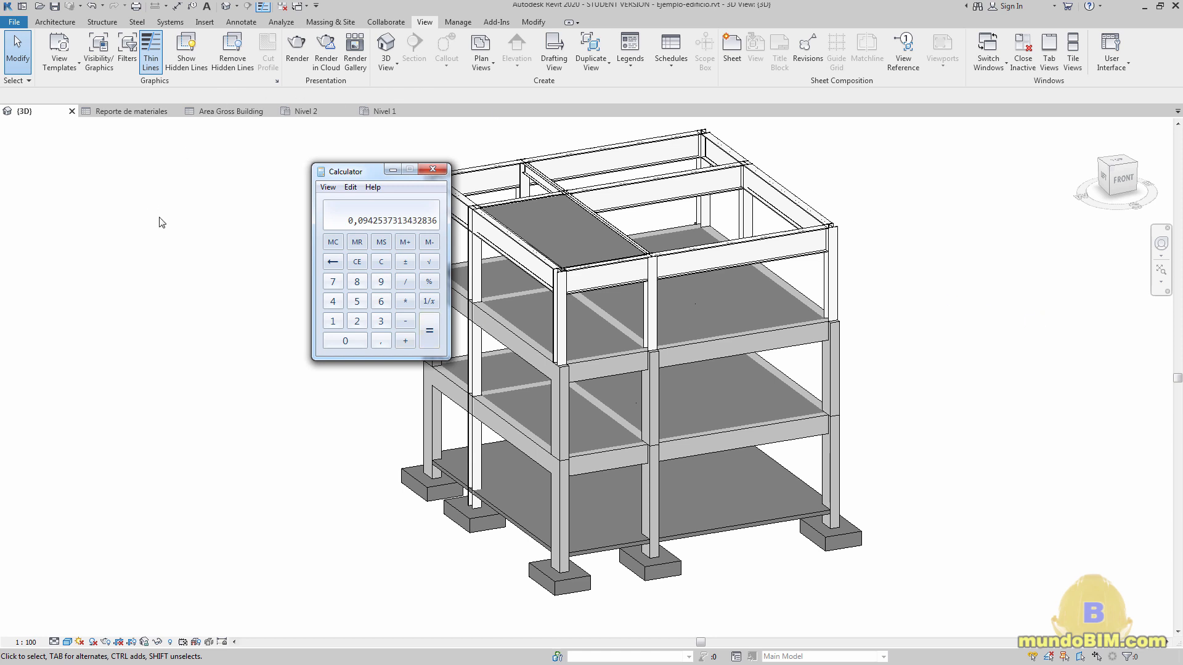
{"action": "left_click", "coordinate": [137, 117]}
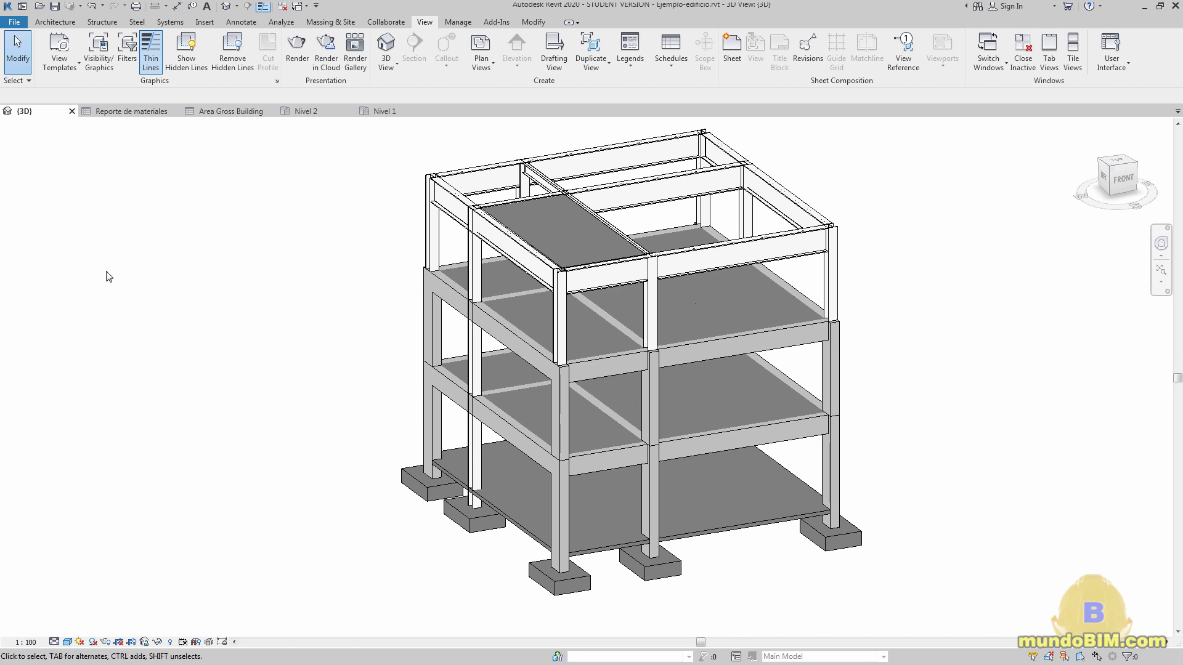
{"action": "left_click", "coordinate": [143, 113]}
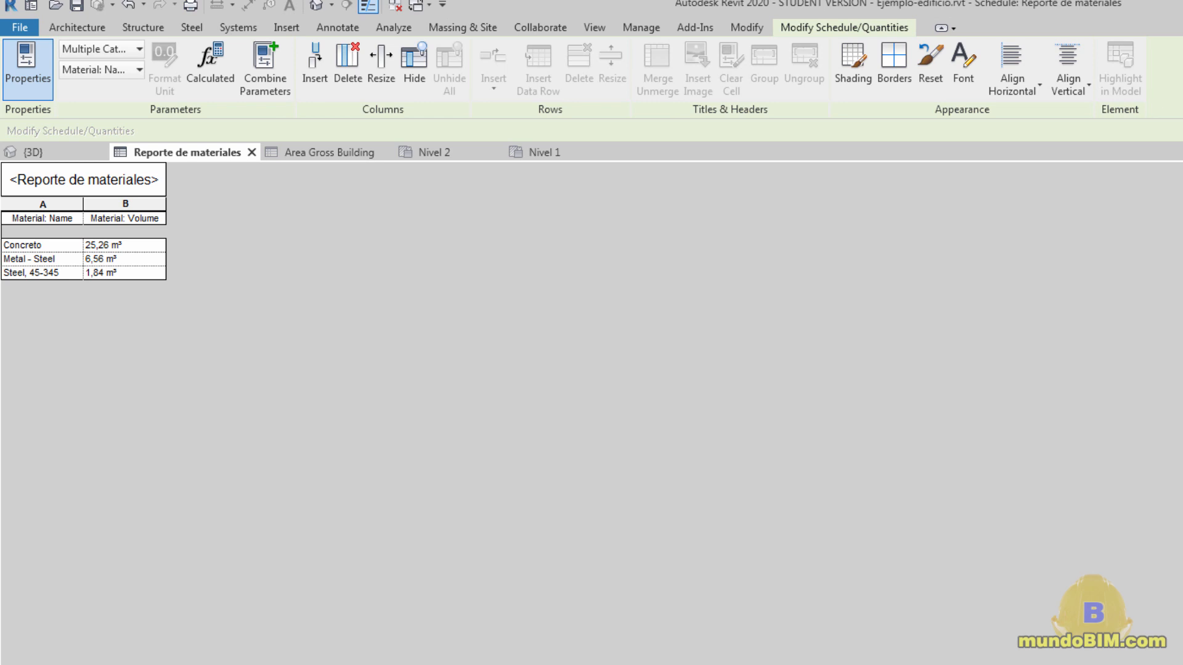
- In the Calculator, clear the previous result, add the steel volumes 6,56 and 1,84, and multiply the sum by 7850
{"action": "key", "text": "alt+Tab"}
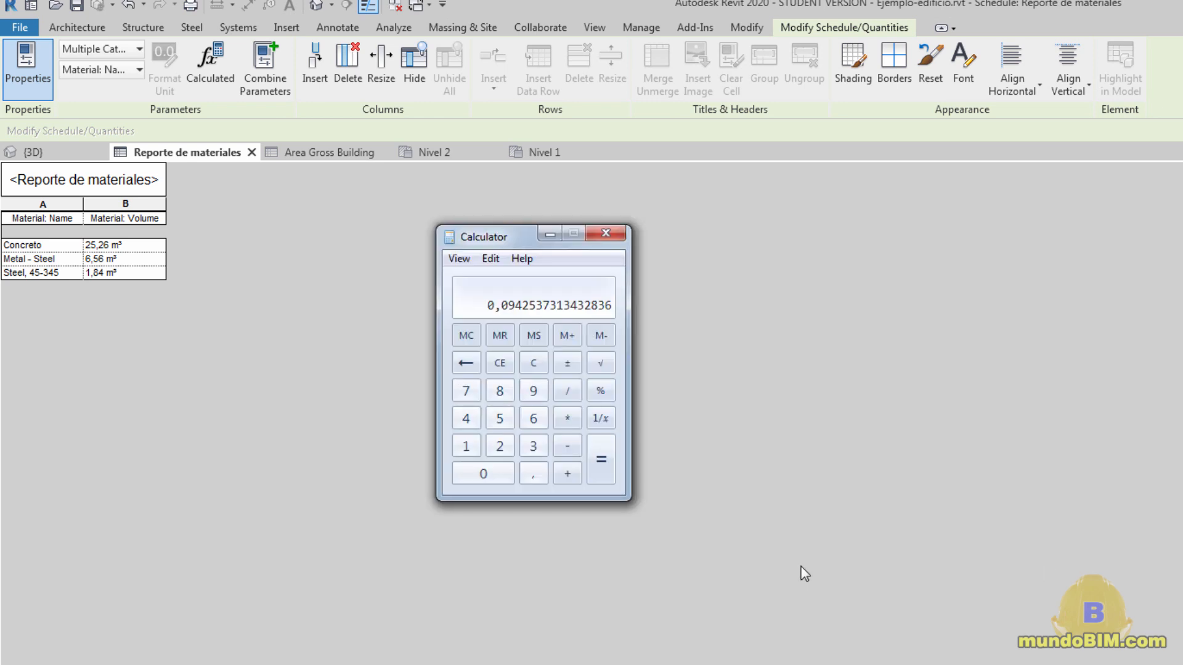
{"action": "left_click", "coordinate": [545, 362]}
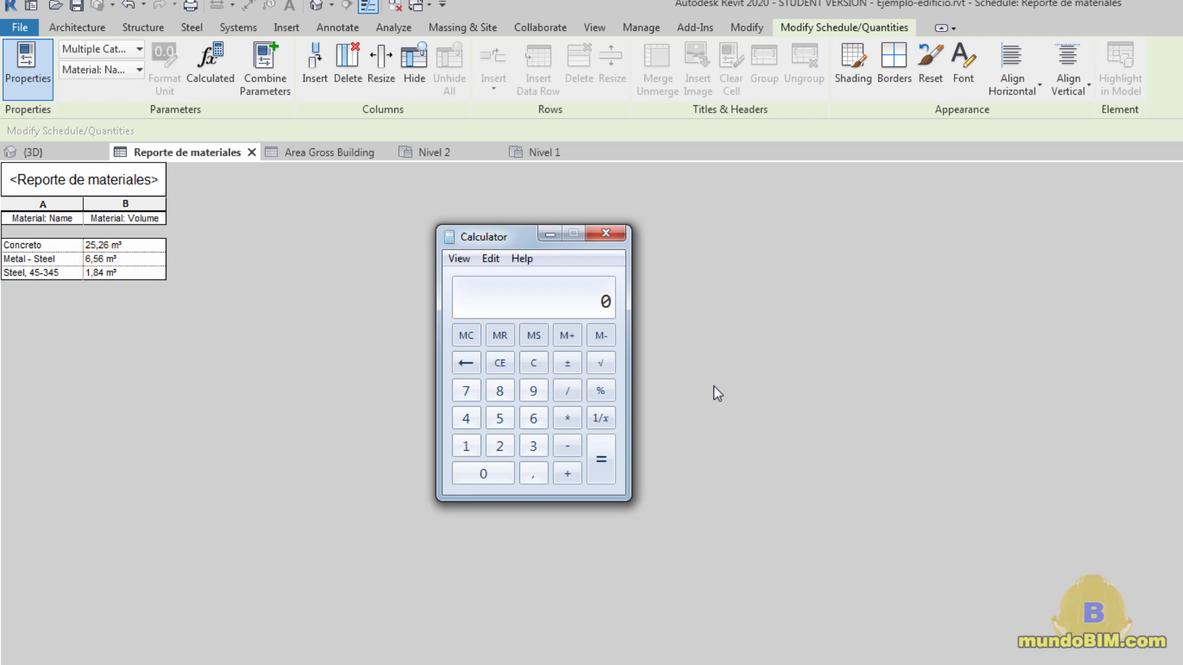
{"action": "type", "text": "6,56+1,"}
{"action": "type", "text": "84"}
{"action": "key", "text": "Return"}
{"action": "key", "text": "asterisk"}
{"action": "type", "text": "7850"}
{"action": "key", "text": "Return"}
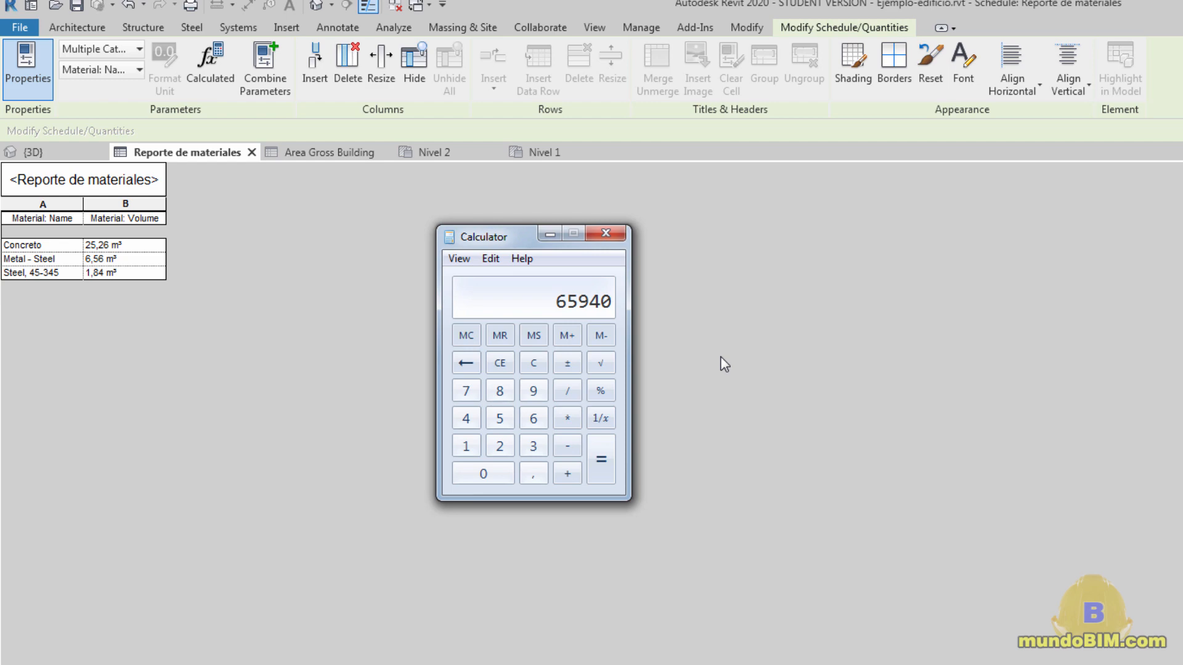
- Examine the upper steel beam-to-column joint in the 3D view and return to the Reporte de materiales schedule
{"action": "left_click", "coordinate": [38, 153]}
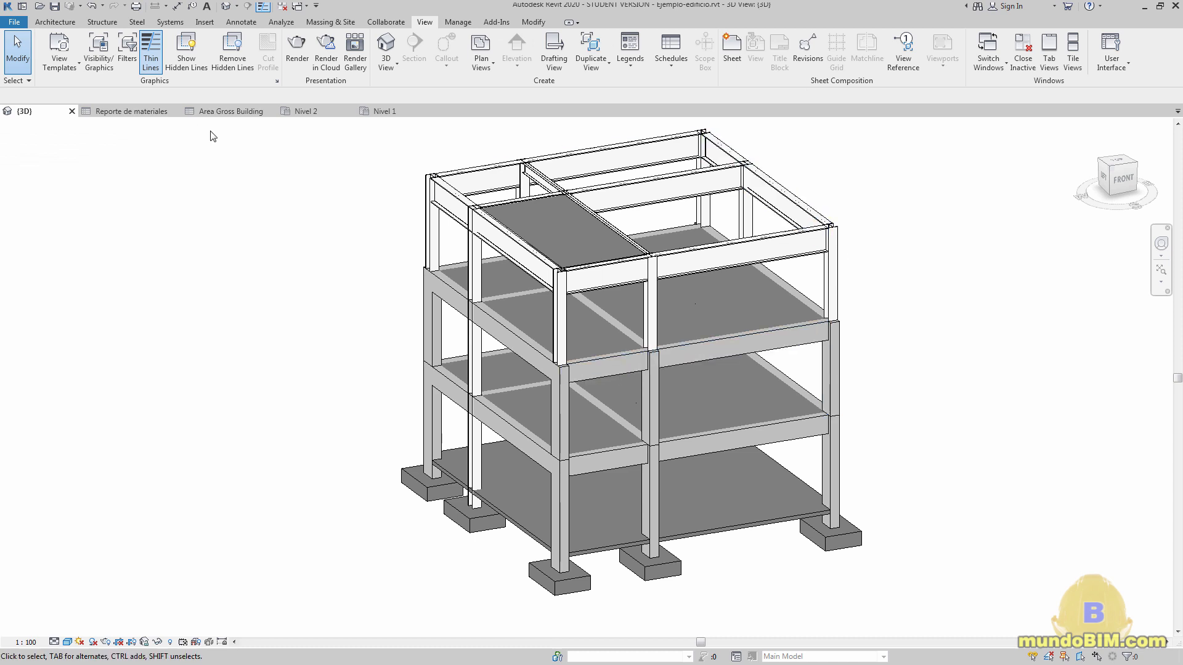
{"action": "scroll", "coordinate": [871, 227], "scroll_direction": "up", "scroll_amount": 8}
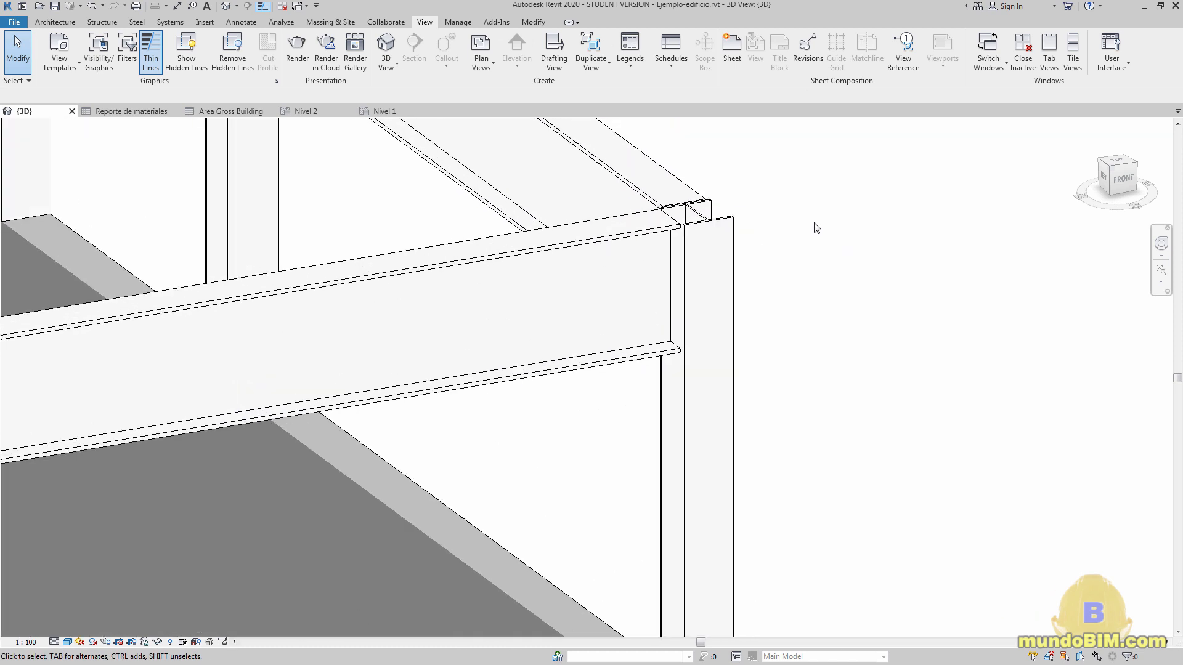
{"action": "middle_click_drag", "start_coordinate": [816, 227], "coordinate": [863, 253]}
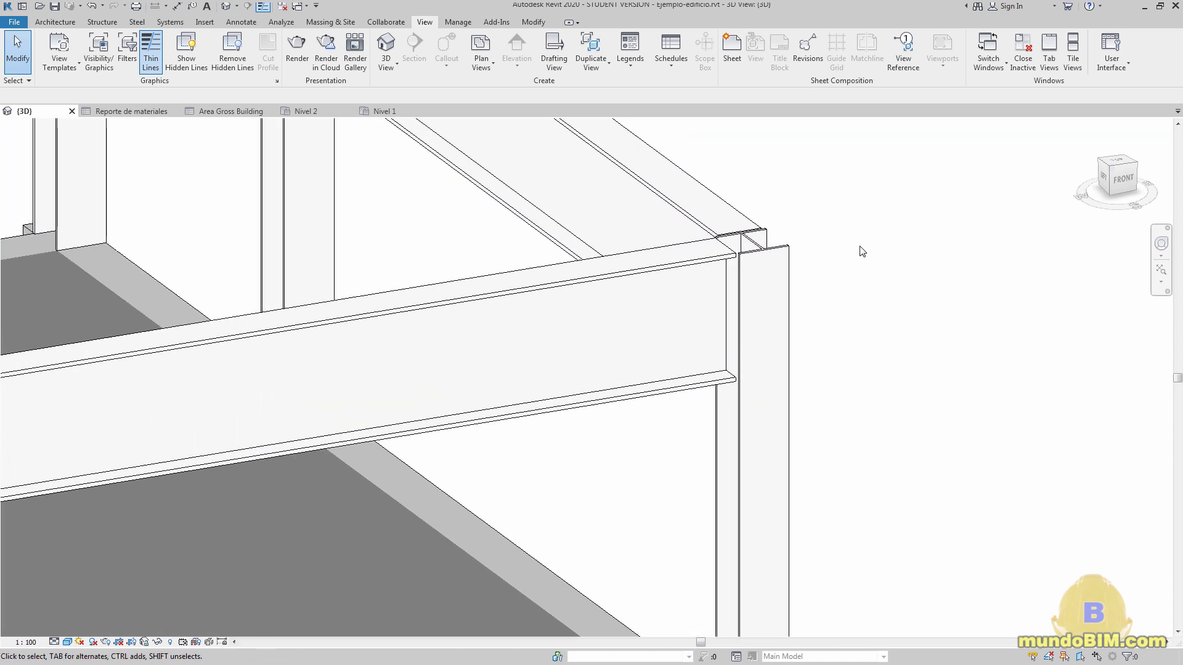
{"action": "scroll", "coordinate": [850, 246], "scroll_direction": "down", "scroll_amount": 8}
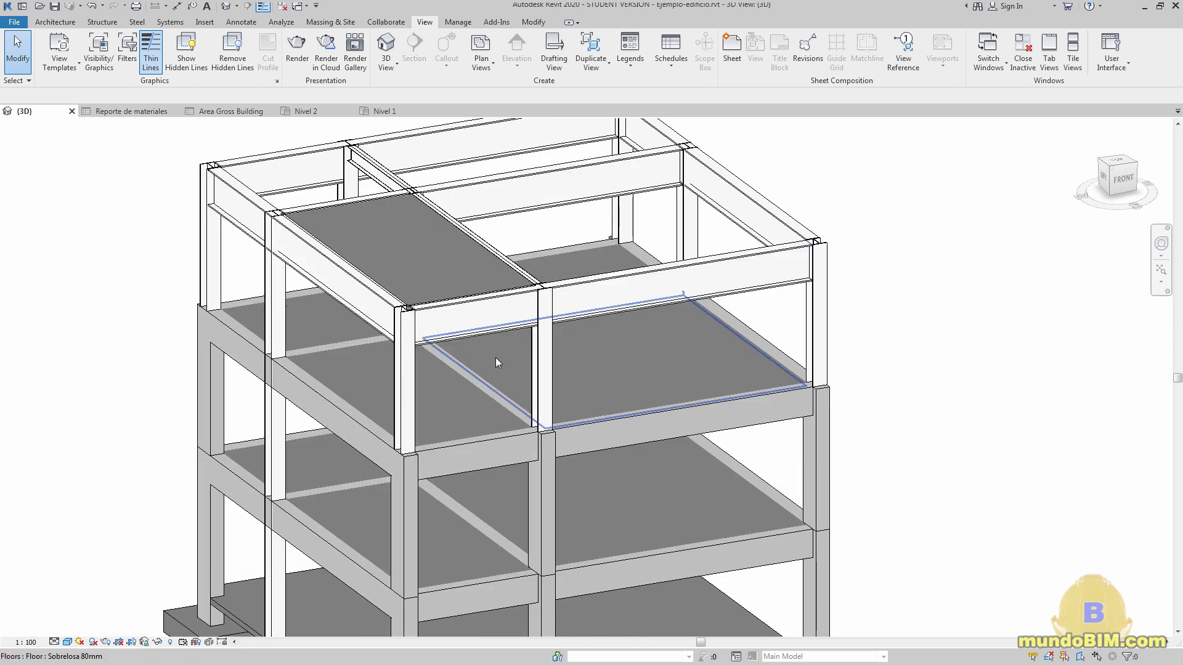
{"action": "left_click", "coordinate": [128, 112]}
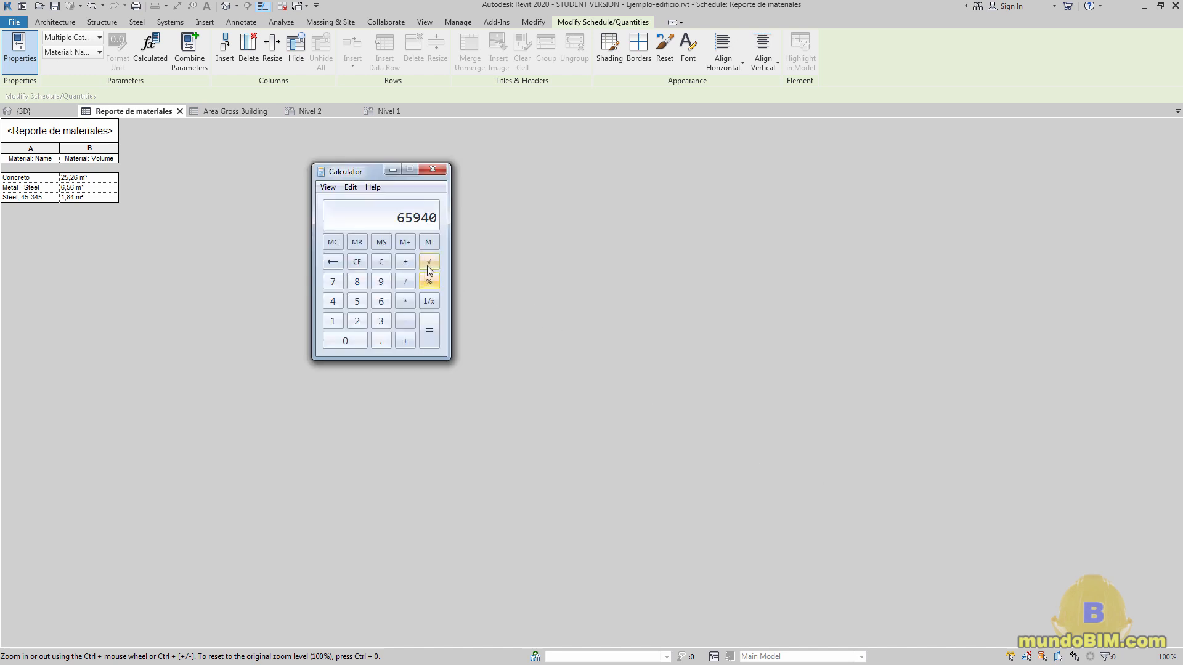
- Consult the Area Gross Building schedule and divide the steel weight by the 268 m² gross area in the Calculator
{"action": "left_click", "coordinate": [215, 112]}
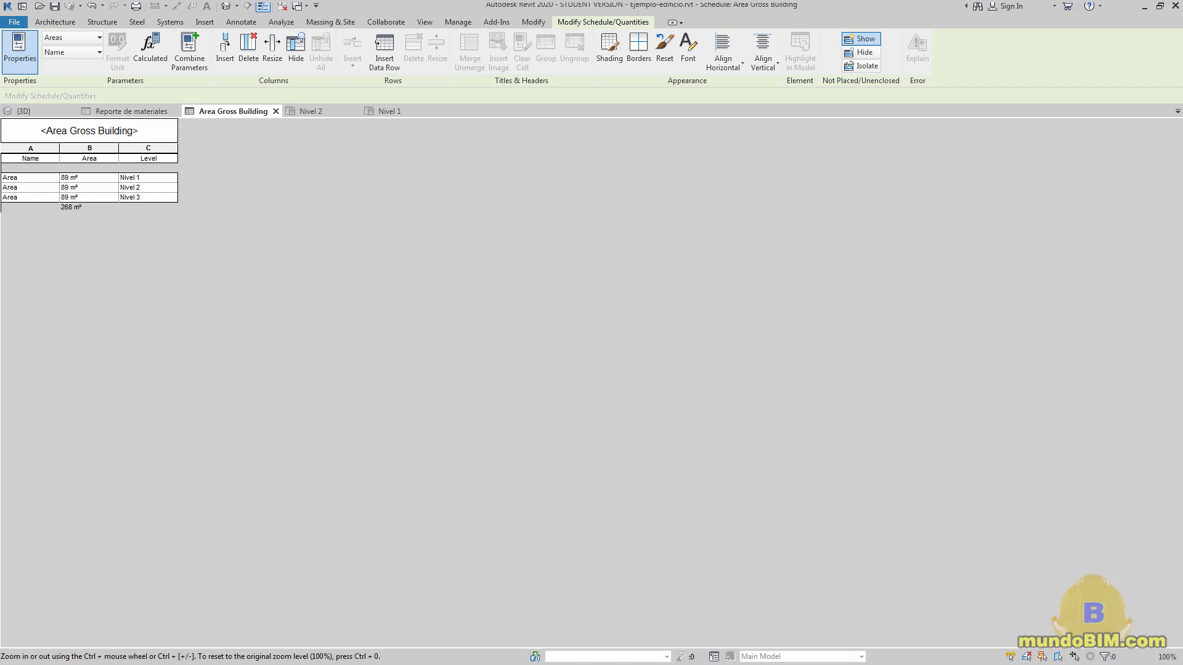
{"action": "key", "text": "alt+Tab"}
{"action": "type", "text": "/268"}
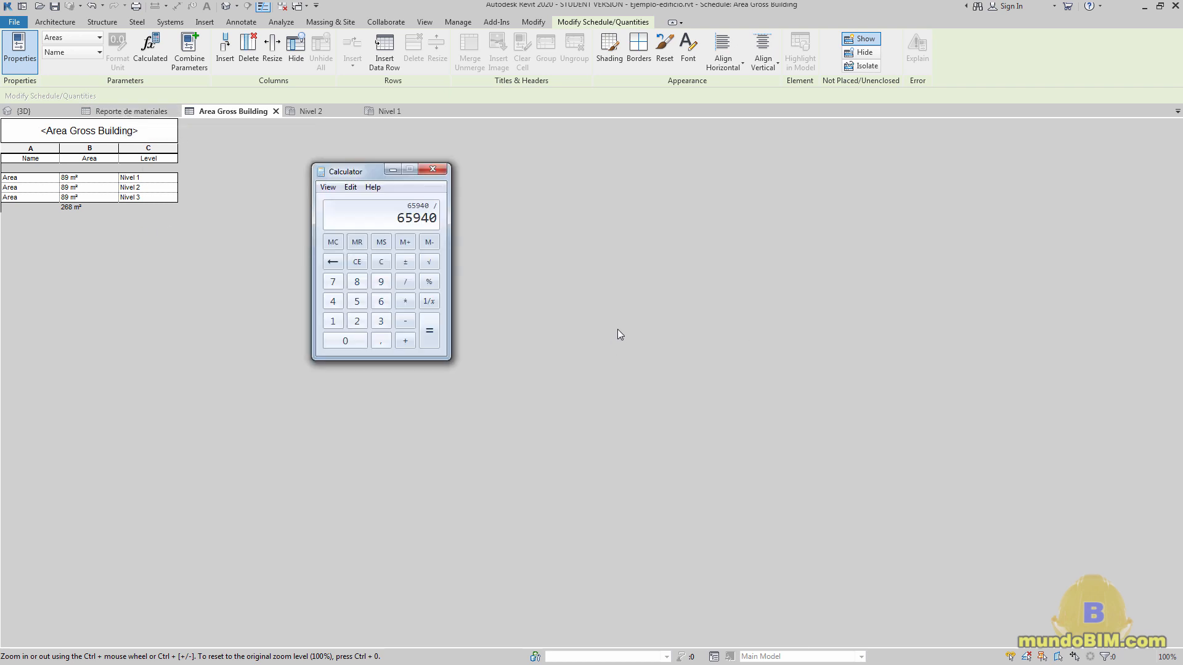
{"action": "key", "text": "Return"}
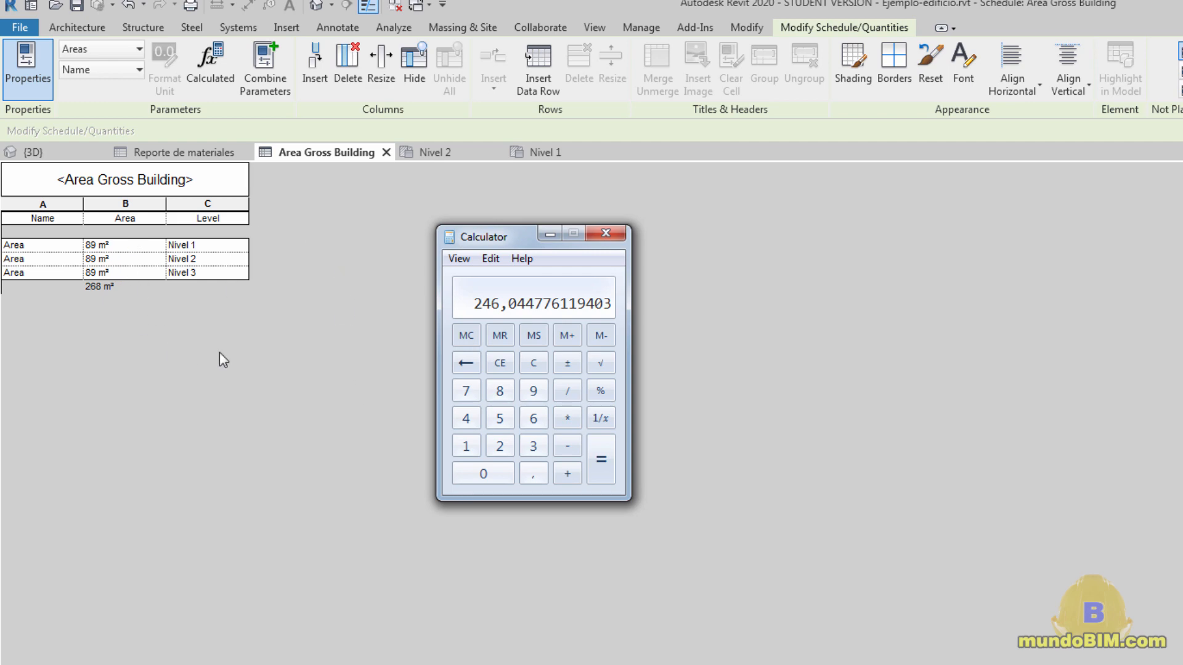
- Examine the upper steel beams and the corner beam-to-column joints up close in the 3D view
{"action": "left_click", "coordinate": [206, 152]}
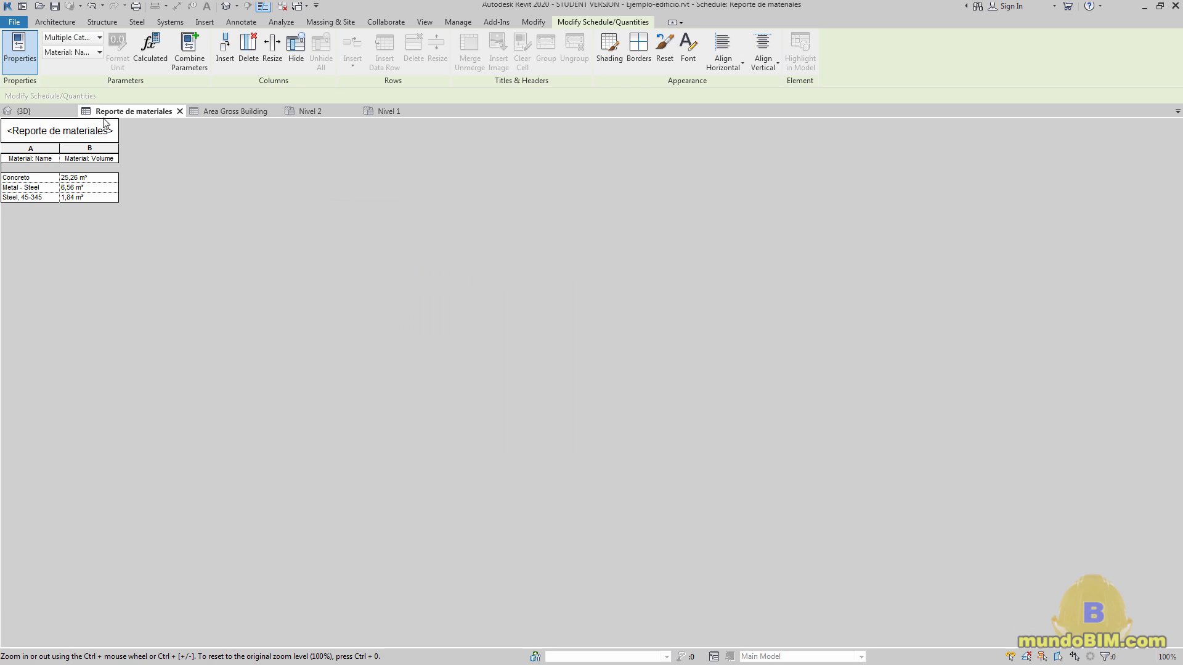
{"action": "left_click", "coordinate": [23, 111]}
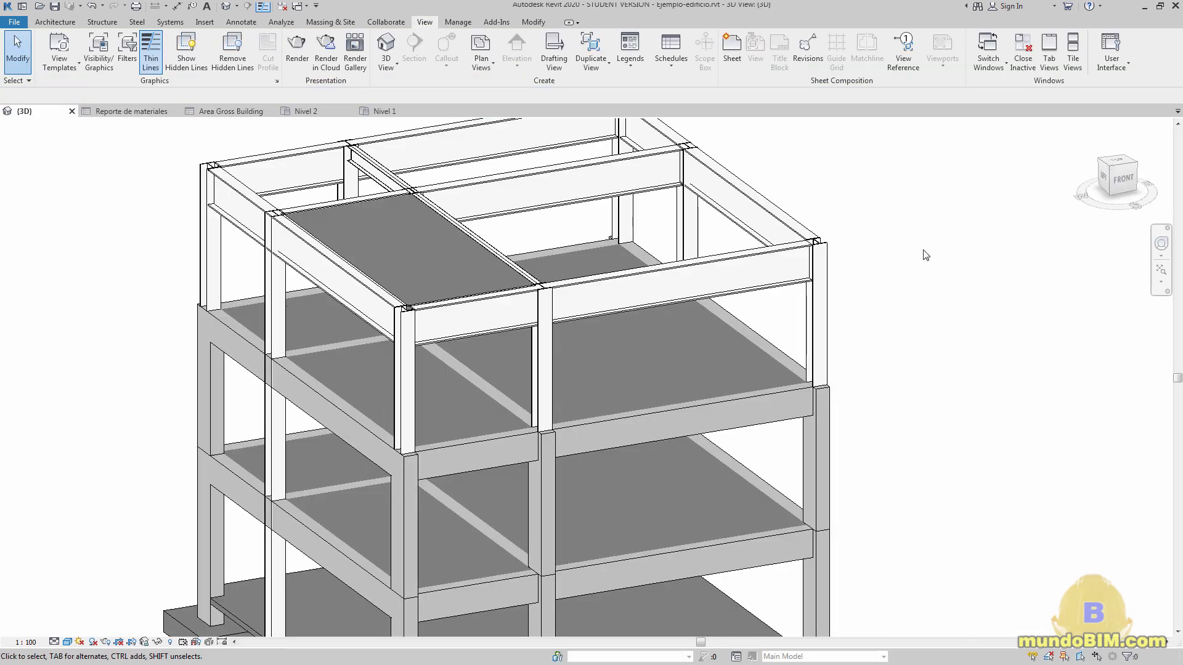
{"action": "middle_click_drag", "start_coordinate": [906, 320], "coordinate": [631, 327], "text": "shift"}
{"action": "scroll", "coordinate": [630, 271], "scroll_direction": "up", "scroll_amount": 4}
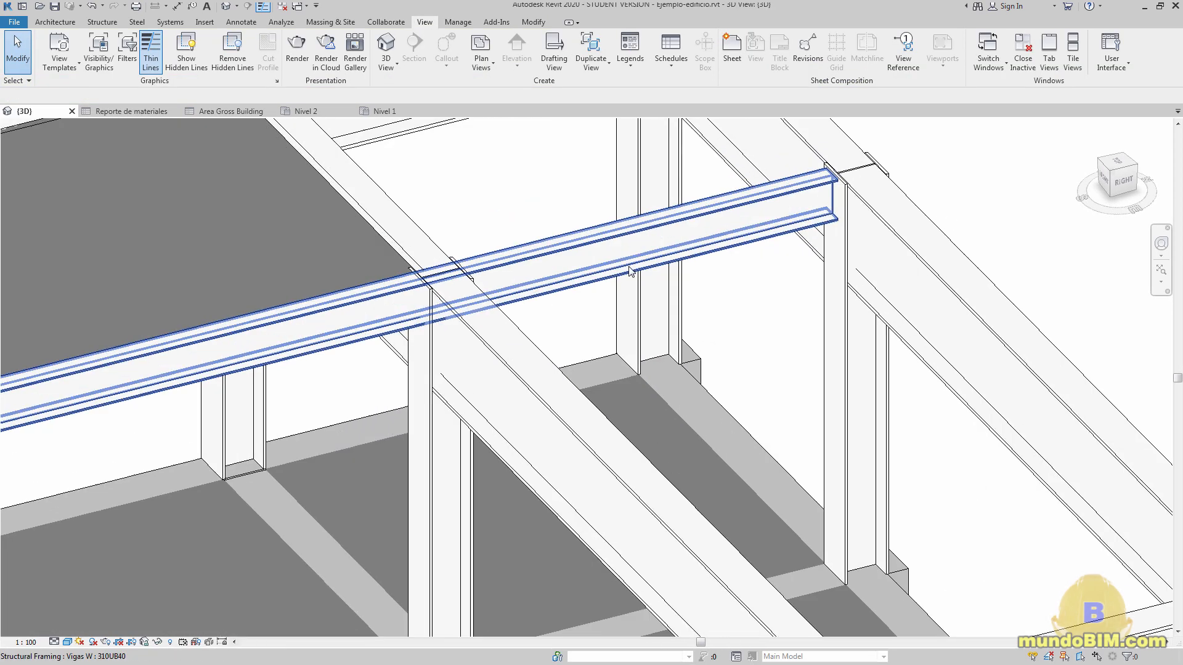
{"action": "scroll", "coordinate": [630, 271], "scroll_direction": "down", "scroll_amount": 4}
{"action": "middle_click_drag", "start_coordinate": [645, 461], "coordinate": [834, 364], "text": "shift"}
{"action": "scroll", "coordinate": [1012, 345], "scroll_direction": "up", "scroll_amount": 3}
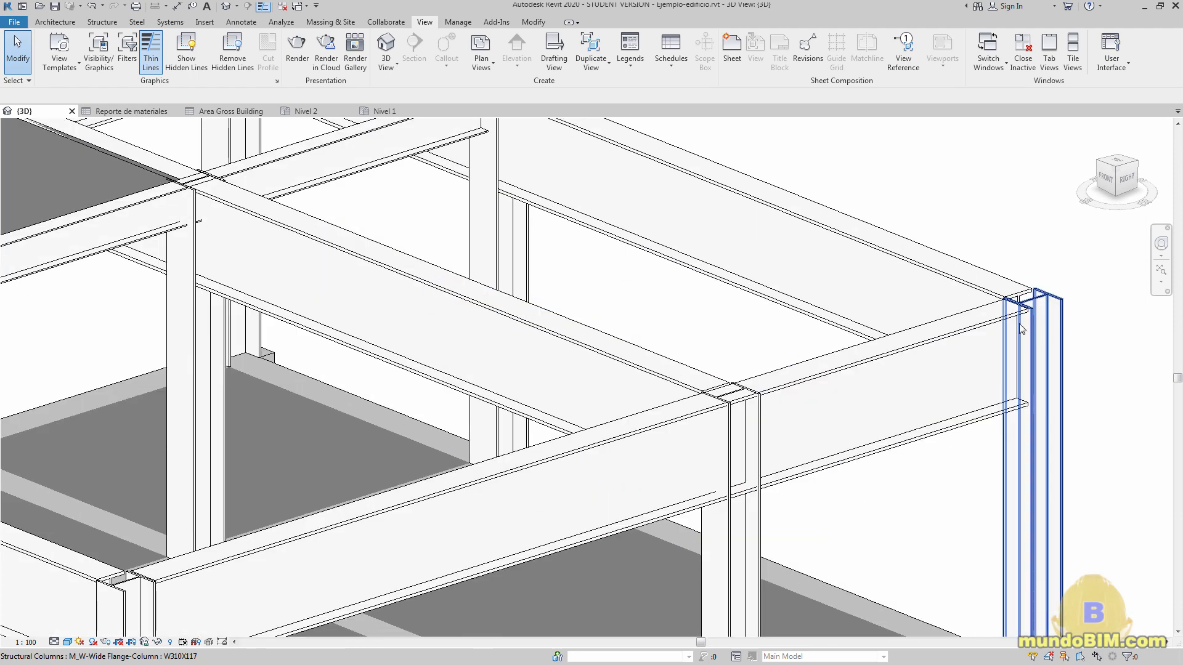
{"action": "middle_click_drag", "start_coordinate": [1044, 308], "coordinate": [801, 311]}
{"action": "scroll", "coordinate": [801, 311], "scroll_direction": "up", "scroll_amount": 3}
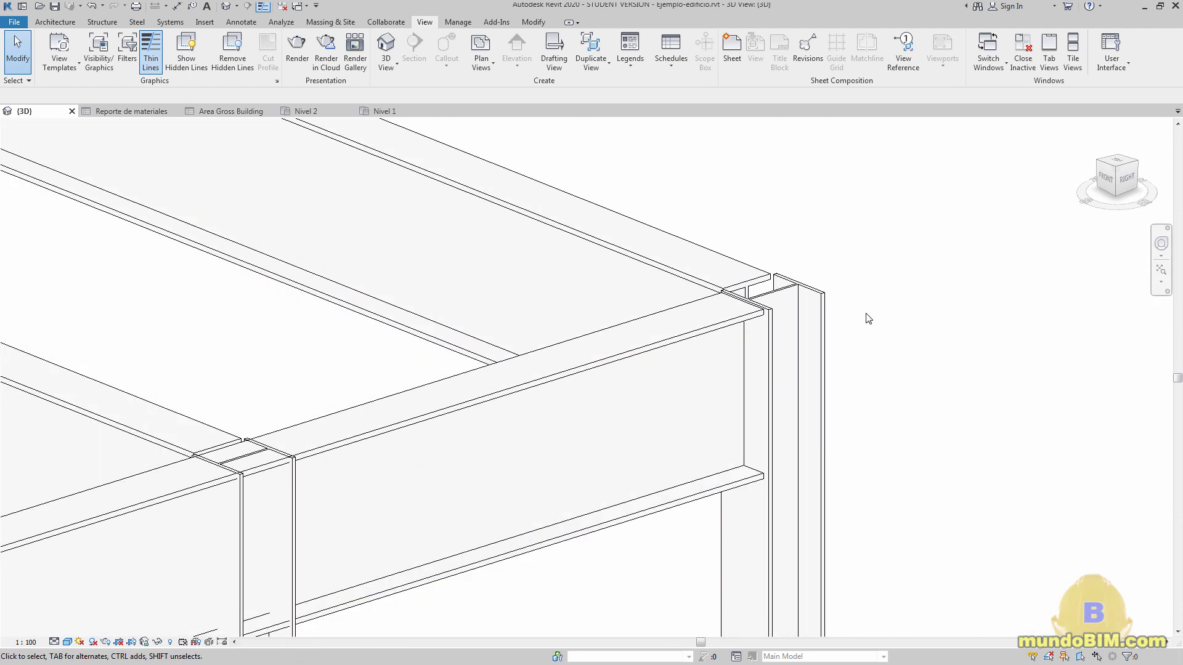
{"action": "scroll", "coordinate": [868, 319], "scroll_direction": "up", "scroll_amount": 2}
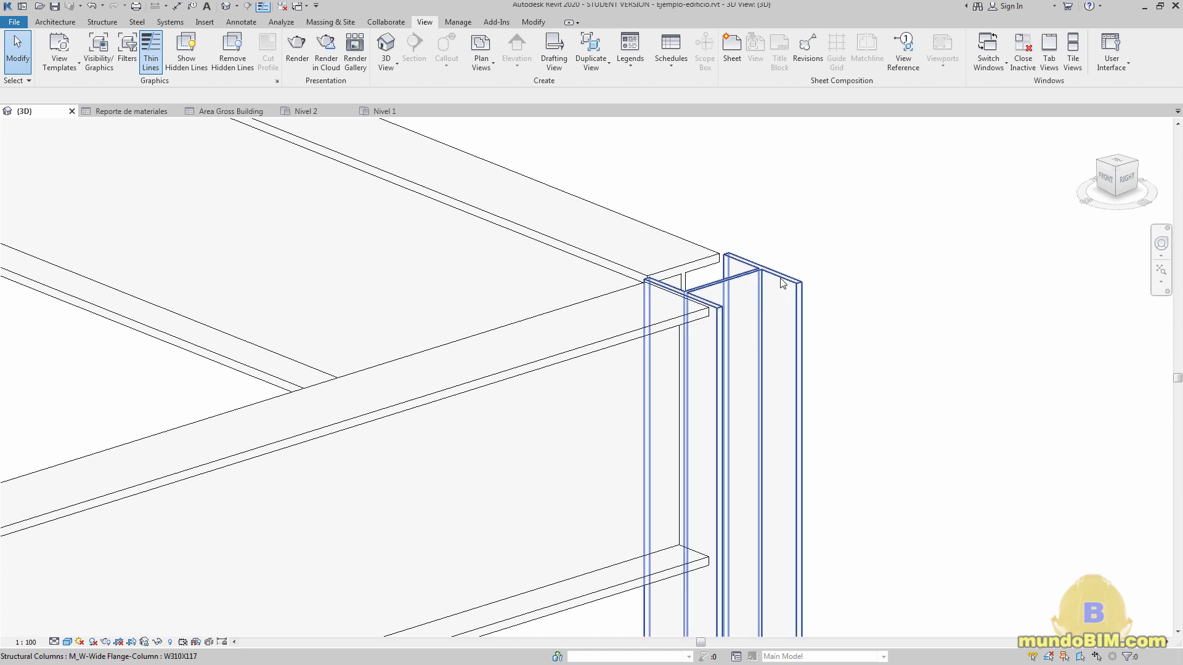
{"action": "scroll", "coordinate": [898, 323], "scroll_direction": "down", "scroll_amount": 5}
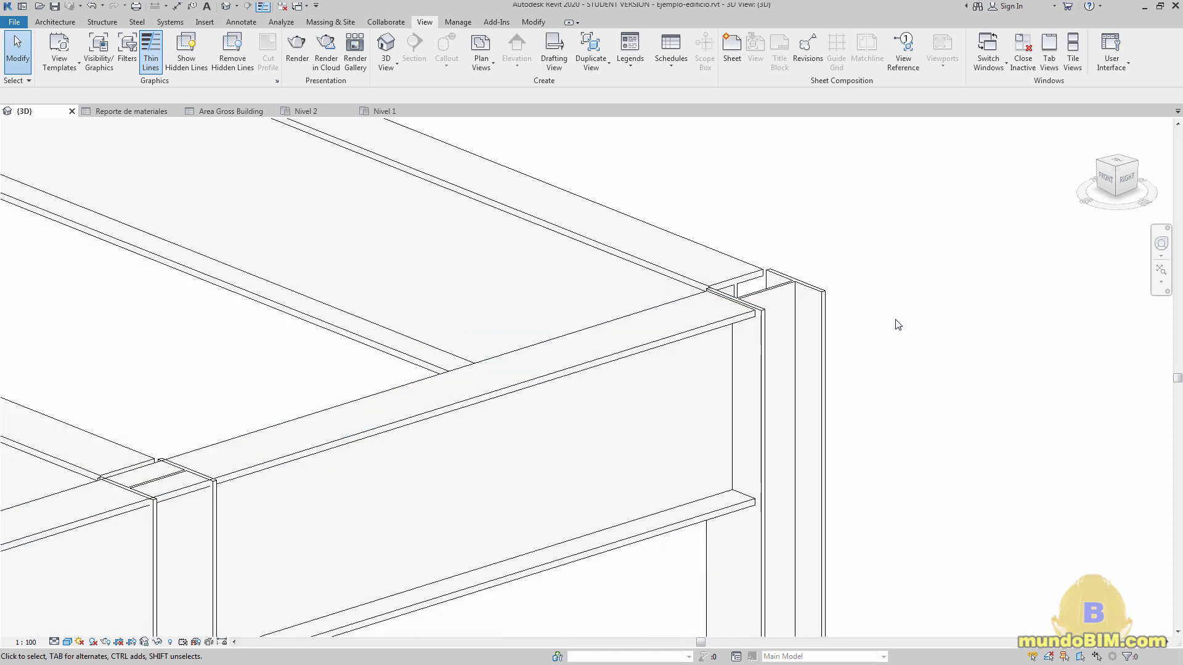
{"action": "scroll", "coordinate": [874, 340], "scroll_direction": "up", "scroll_amount": 6}
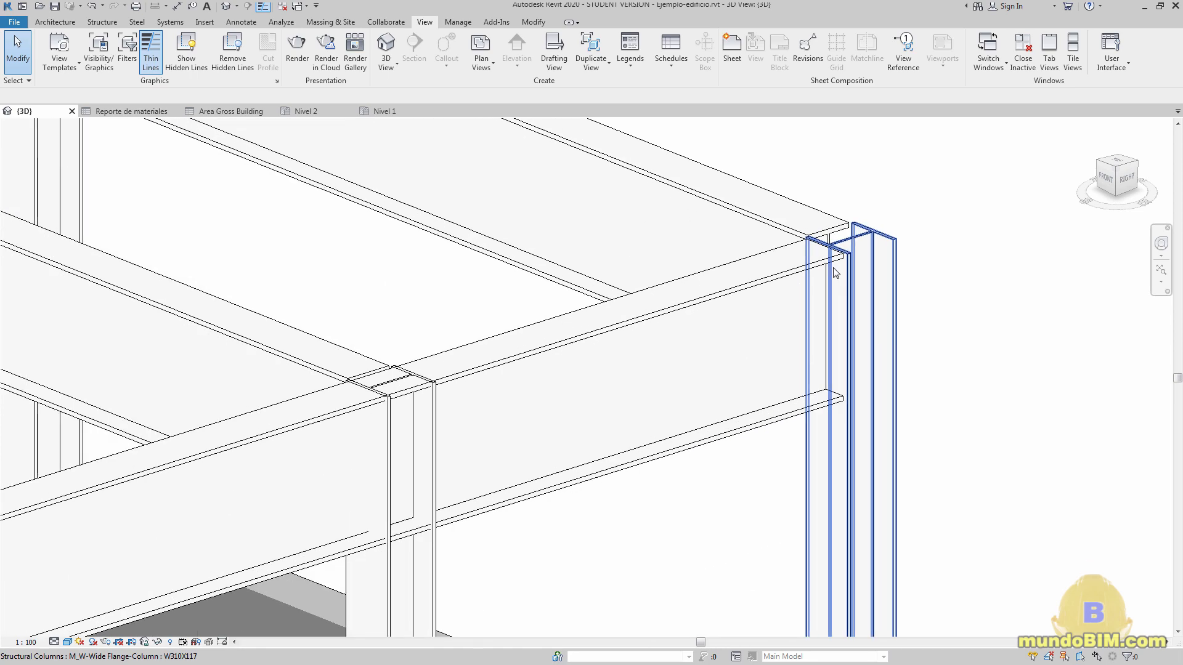
- Examine the steel corner column on the building's opposite side and the structure as a whole
{"action": "scroll", "coordinate": [881, 356], "scroll_direction": "down", "scroll_amount": 6}
{"action": "middle_click_drag", "start_coordinate": [530, 473], "coordinate": [824, 414], "text": "shift"}
{"action": "middle_click_drag", "start_coordinate": [258, 341], "coordinate": [439, 355]}
{"action": "scroll", "coordinate": [441, 345], "scroll_direction": "up", "scroll_amount": 8}
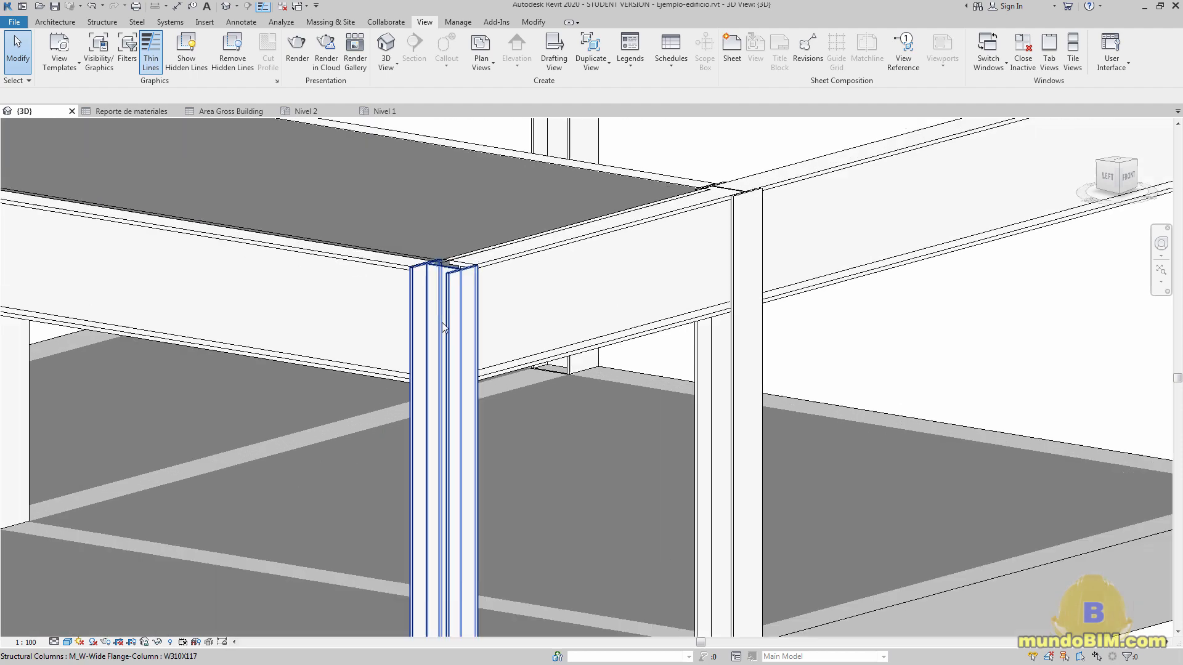
{"action": "scroll", "coordinate": [557, 372], "scroll_direction": "down", "scroll_amount": 4}
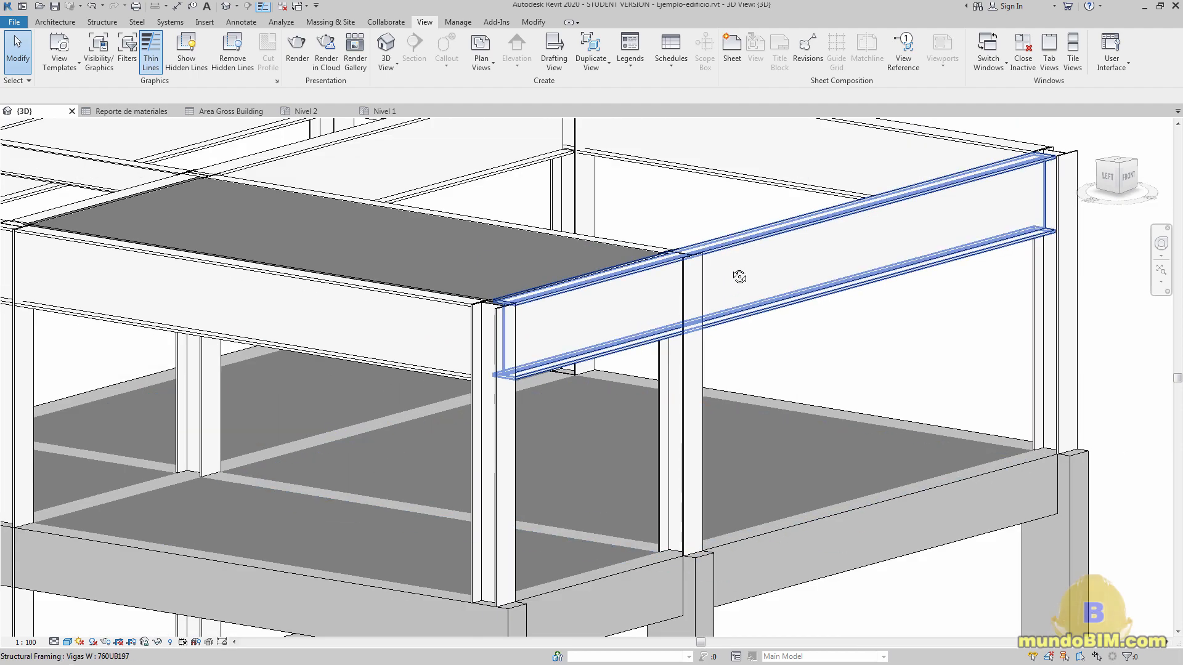
{"action": "scroll", "coordinate": [677, 380], "scroll_direction": "down", "scroll_amount": 6}
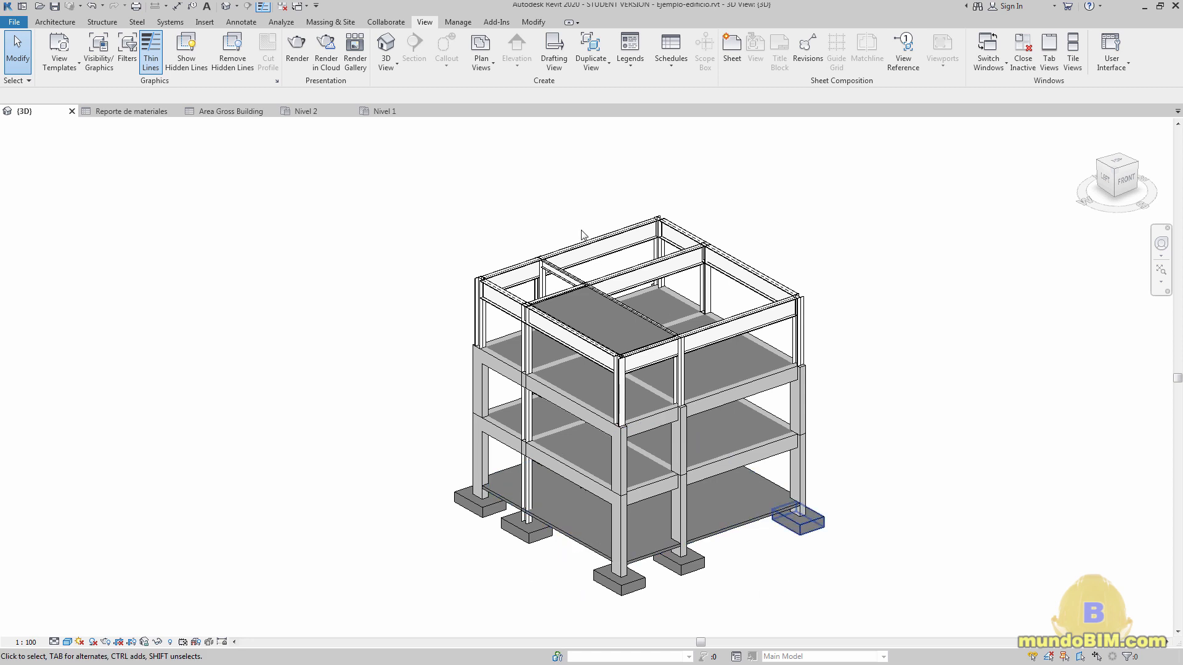
- Select the Concreto, Metal - Steel and Steel, 45-345 rows in Reporte de materiales and temporarily hide their elements in the 3D view
{"action": "left_click", "coordinate": [132, 111]}
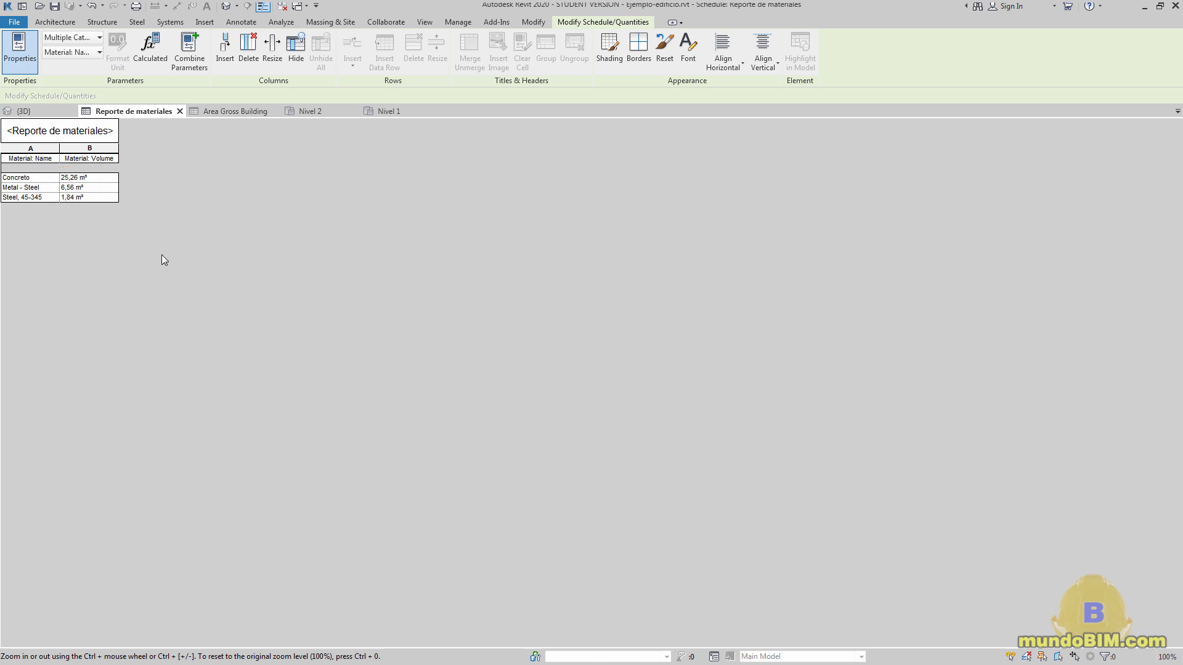
{"action": "left_click", "coordinate": [45, 114]}
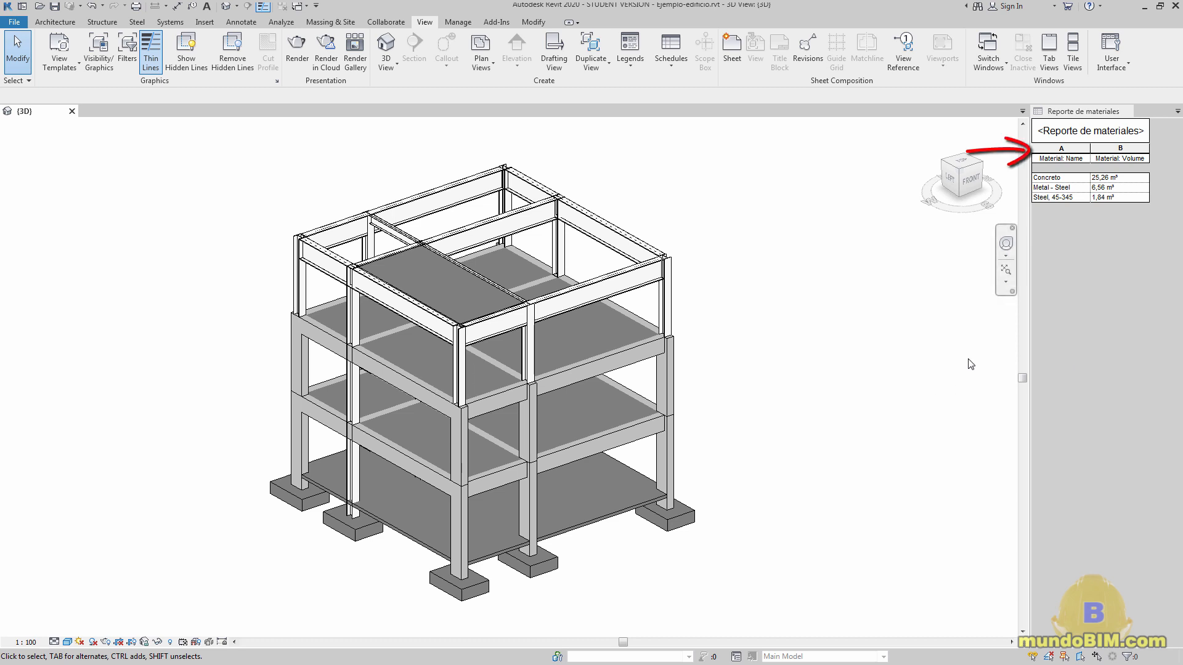
{"action": "left_click", "coordinate": [1070, 179]}
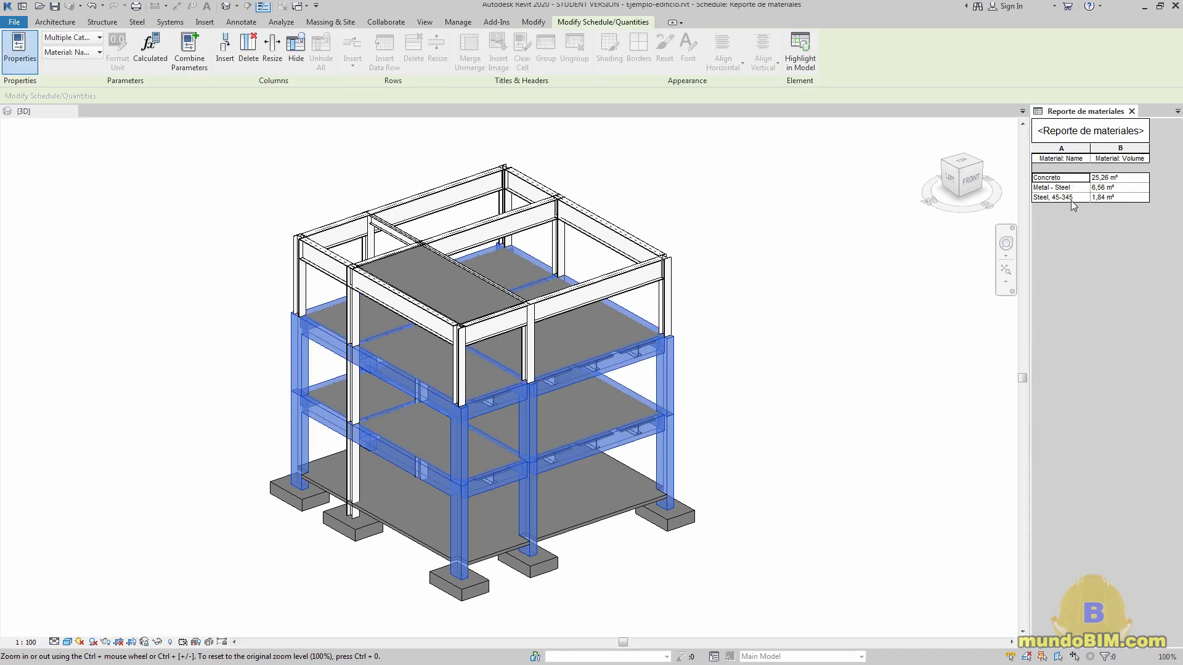
{"action": "left_click", "coordinate": [1072, 198], "text": "shift"}
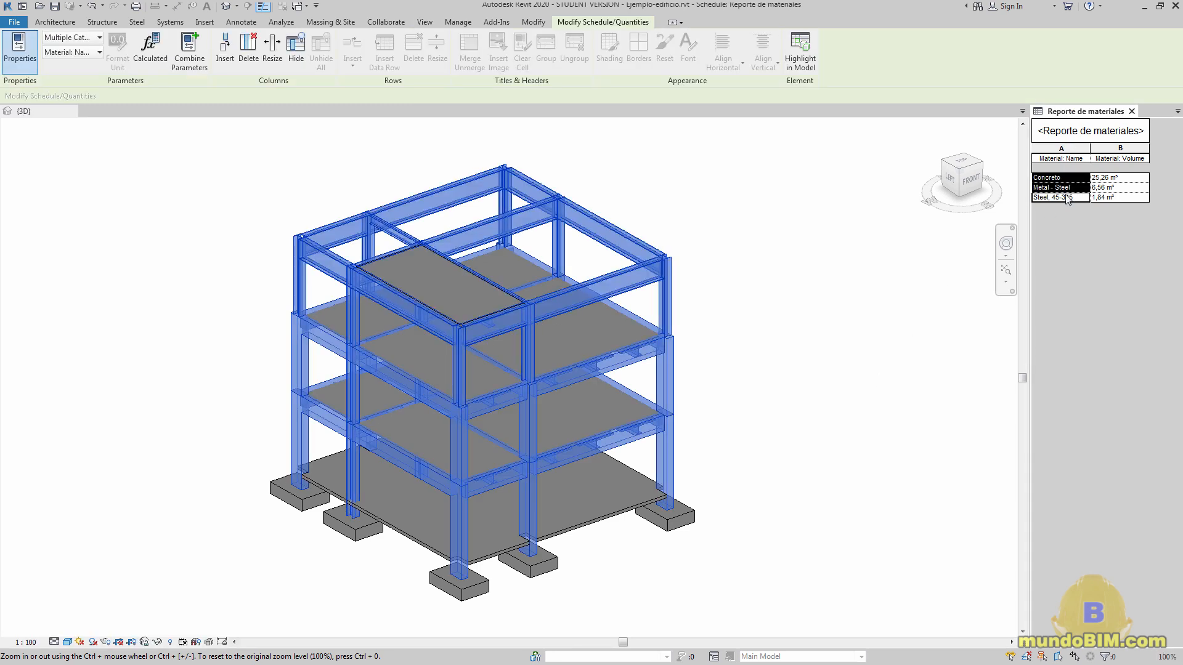
{"action": "left_click", "coordinate": [801, 110]}
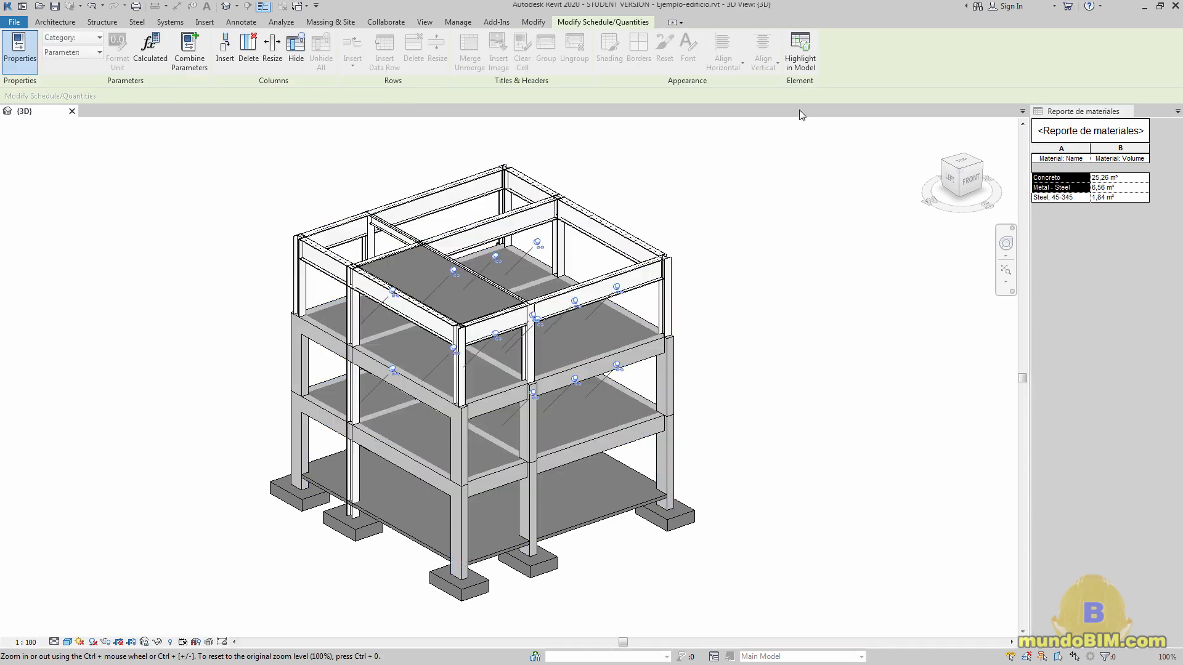
{"action": "left_click", "coordinate": [158, 642]}
{"action": "left_click", "coordinate": [179, 611]}
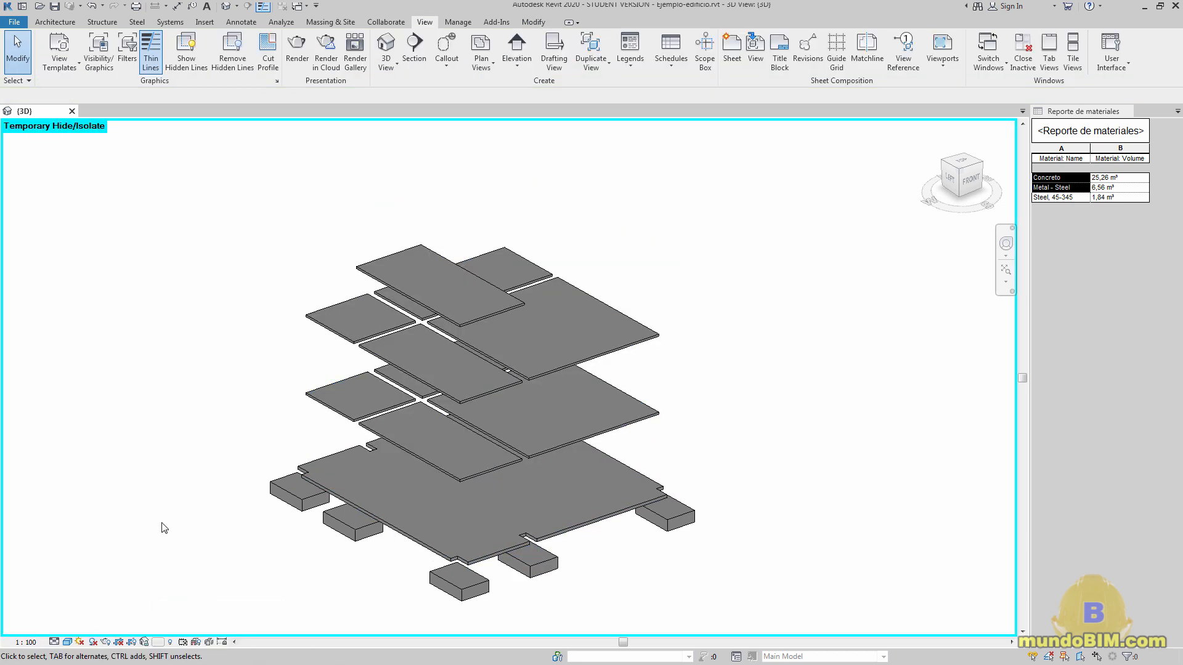
- Examine the floor slabs and footings left in the 3D view after the temporary hide
{"action": "middle_click_drag", "start_coordinate": [883, 499], "coordinate": [707, 330], "text": "shift"}
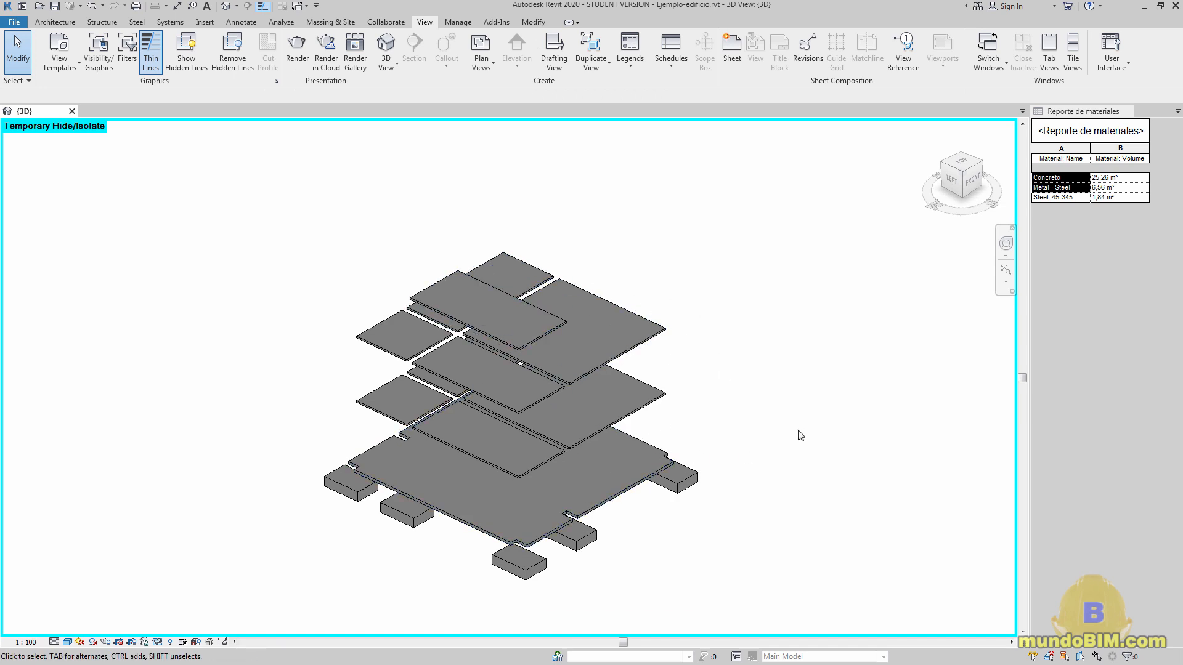
{"action": "middle_click_drag", "start_coordinate": [640, 409], "coordinate": [698, 387]}
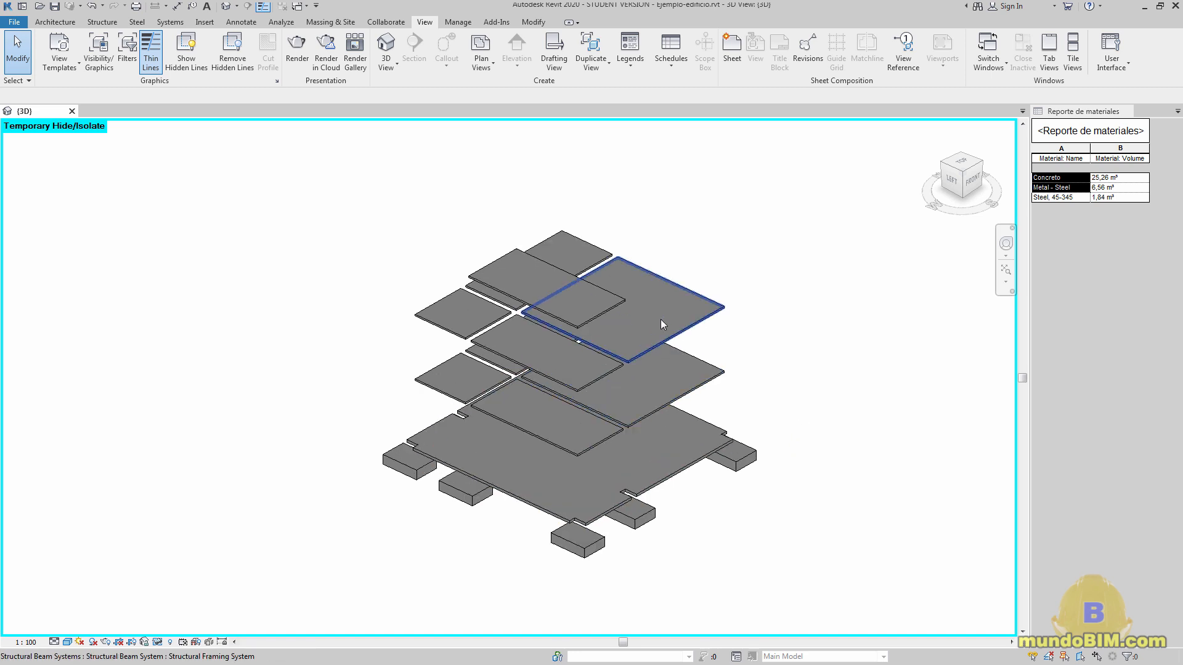
{"action": "left_click", "coordinate": [661, 319]}
{"action": "key", "text": "Escape"}
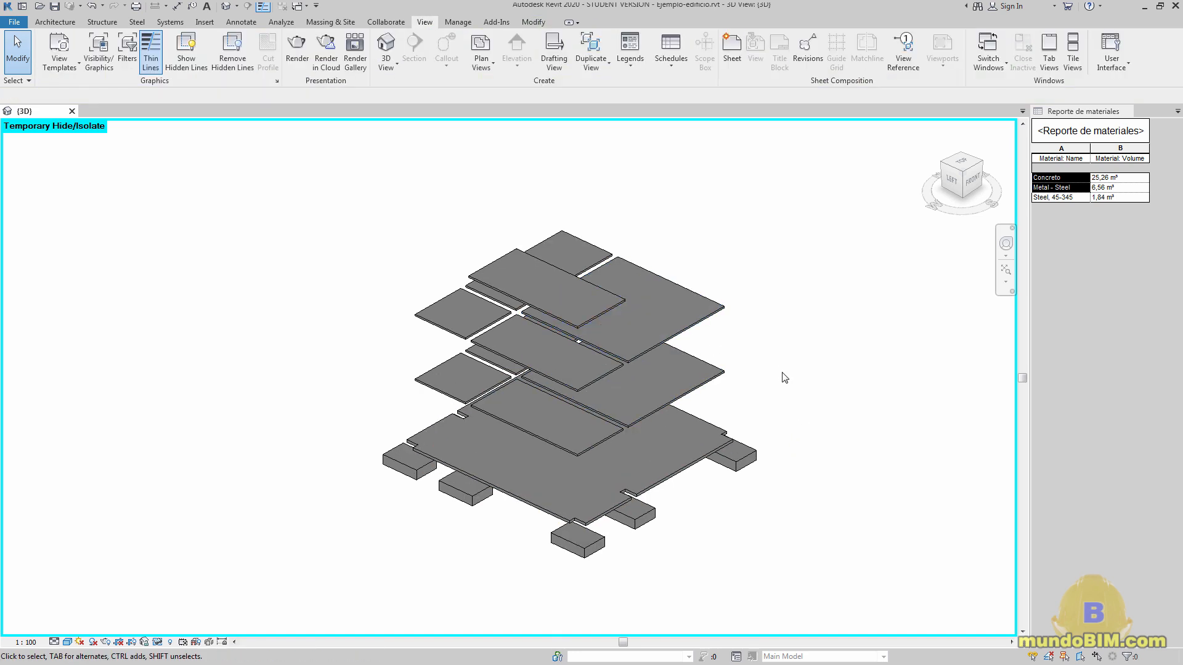
{"action": "scroll", "coordinate": [850, 417], "scroll_direction": "down", "scroll_amount": 1}
{"action": "scroll", "coordinate": [743, 319], "scroll_direction": "up", "scroll_amount": 3}
- Inspect the layer structure and material of the Nivel 3 slab's Sobrelosa 80mm type, and close its properties without changes
{"action": "left_click", "coordinate": [666, 311]}
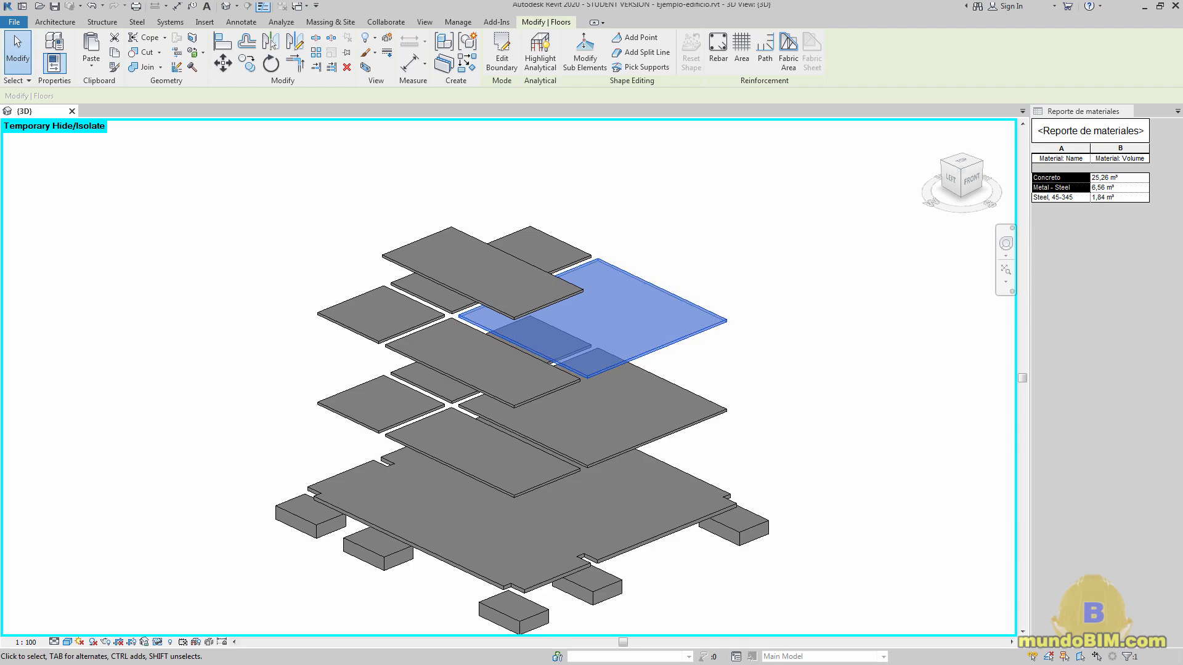
{"action": "key", "text": "p"}
{"action": "key", "text": "p"}
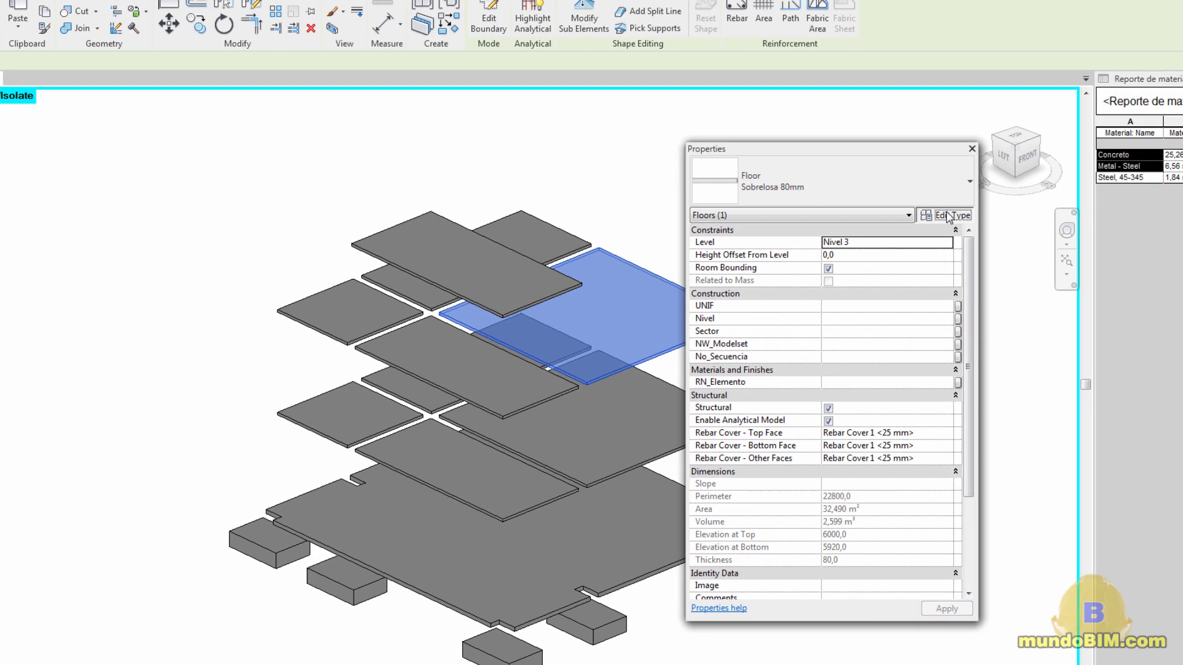
{"action": "left_click", "coordinate": [903, 229]}
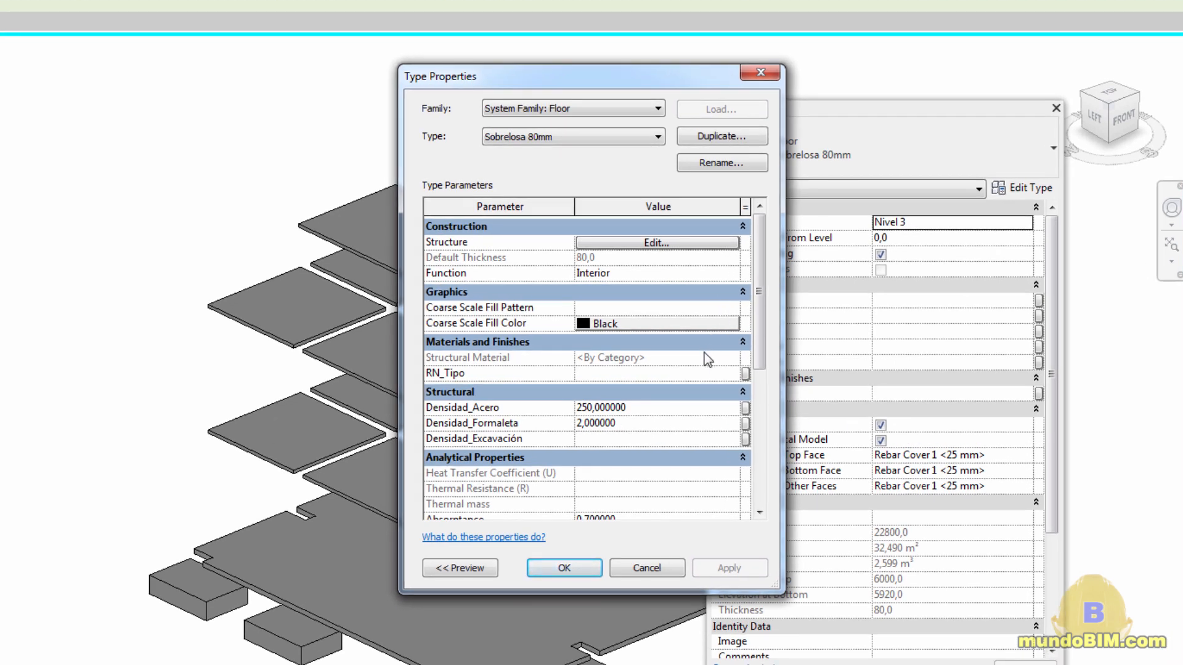
{"action": "left_click", "coordinate": [690, 243]}
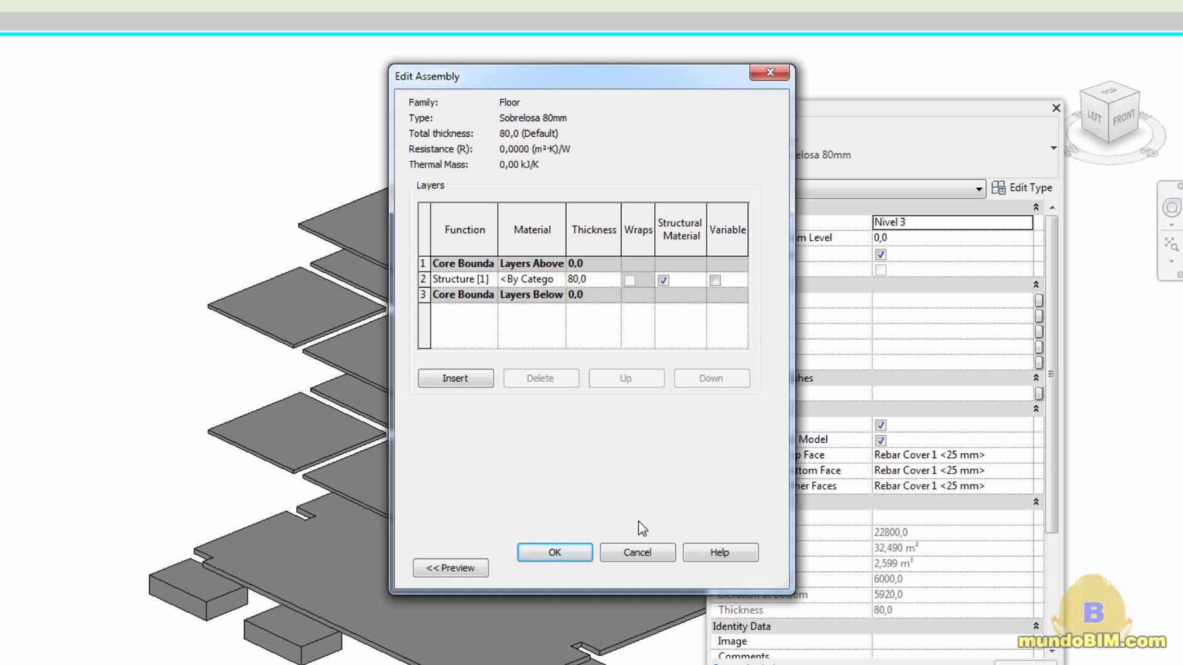
{"action": "left_click", "coordinate": [654, 552]}
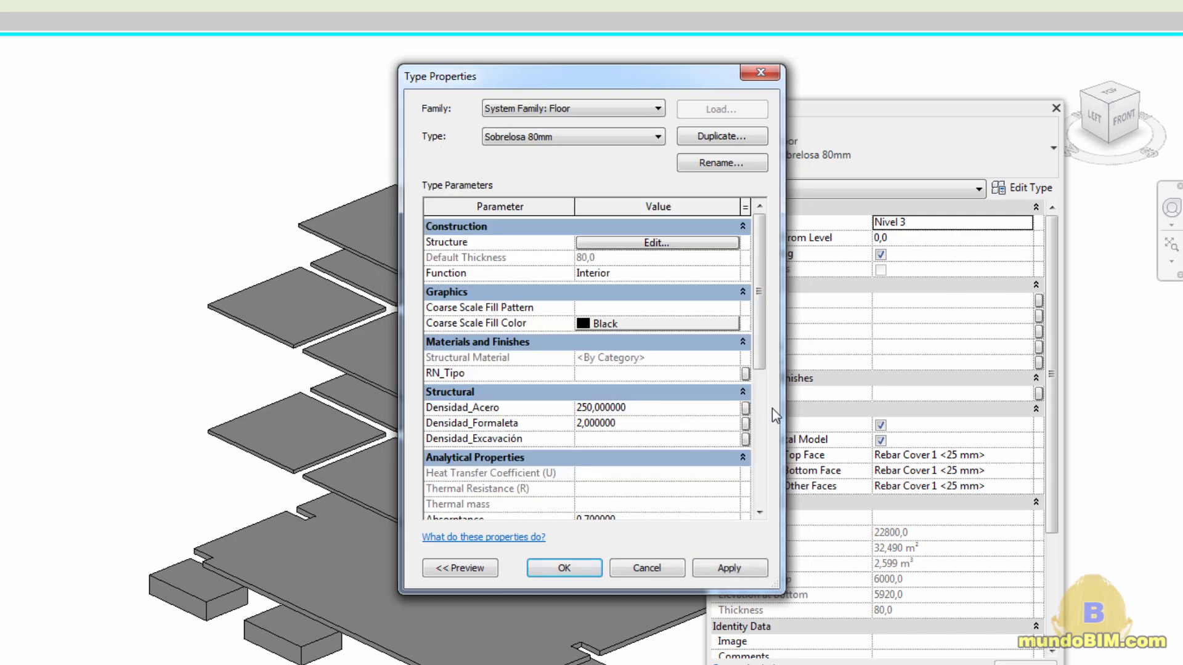
{"action": "left_click", "coordinate": [665, 572]}
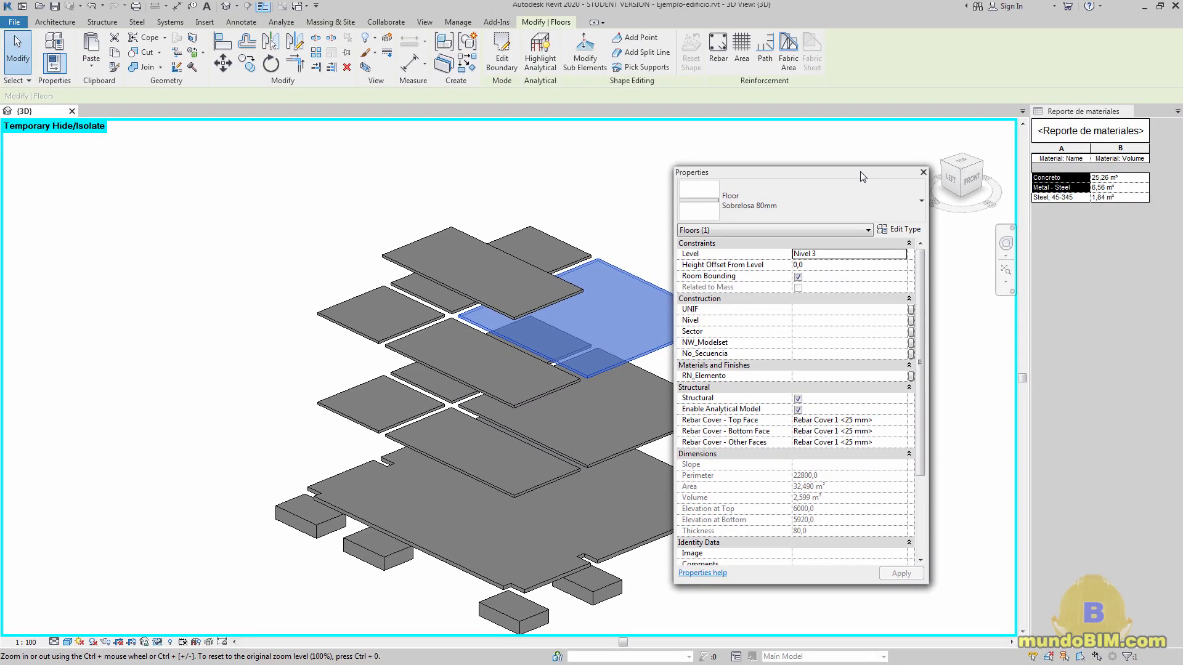
{"action": "left_click", "coordinate": [967, 150]}
{"action": "left_click", "coordinate": [854, 343]}
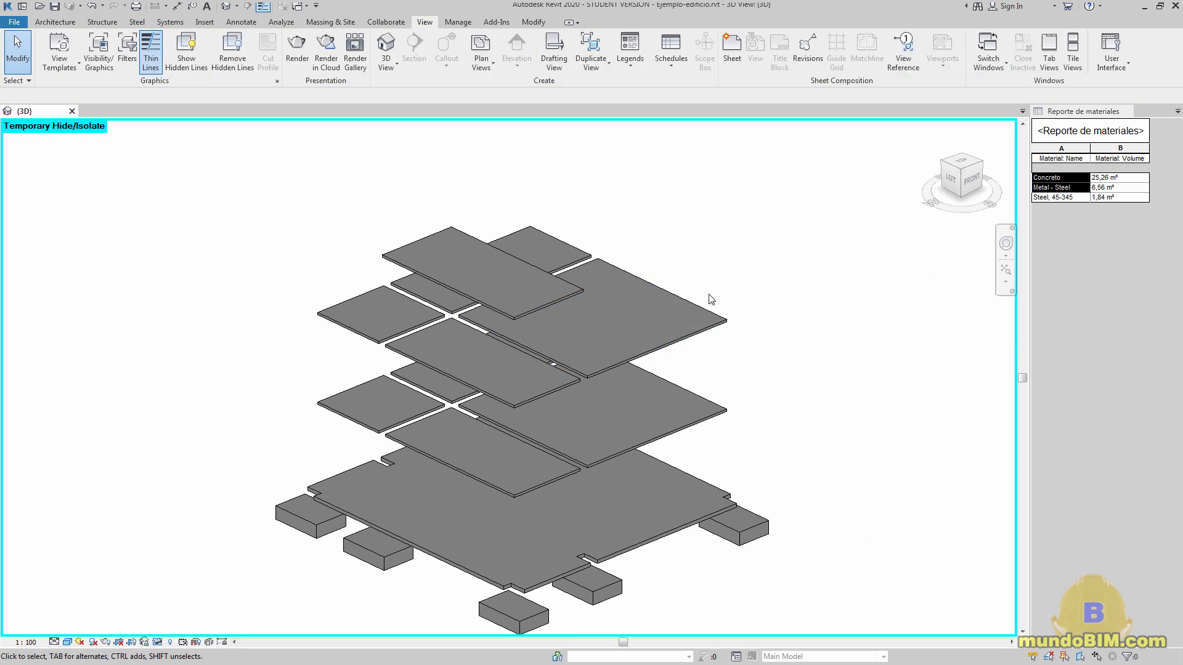
- Check the Reporte de materiales schedule against the remaining slabs and footings, and clear the selection
{"action": "scroll", "coordinate": [825, 382], "scroll_direction": "down", "scroll_amount": 2}
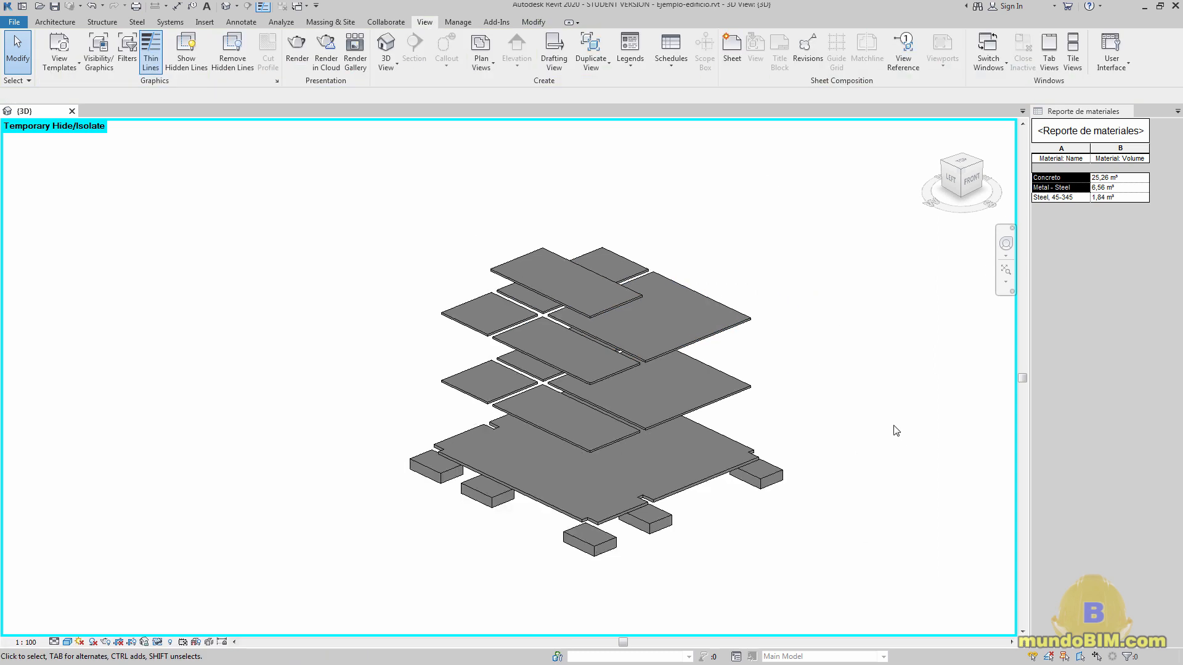
{"action": "left_click", "coordinate": [1090, 217]}
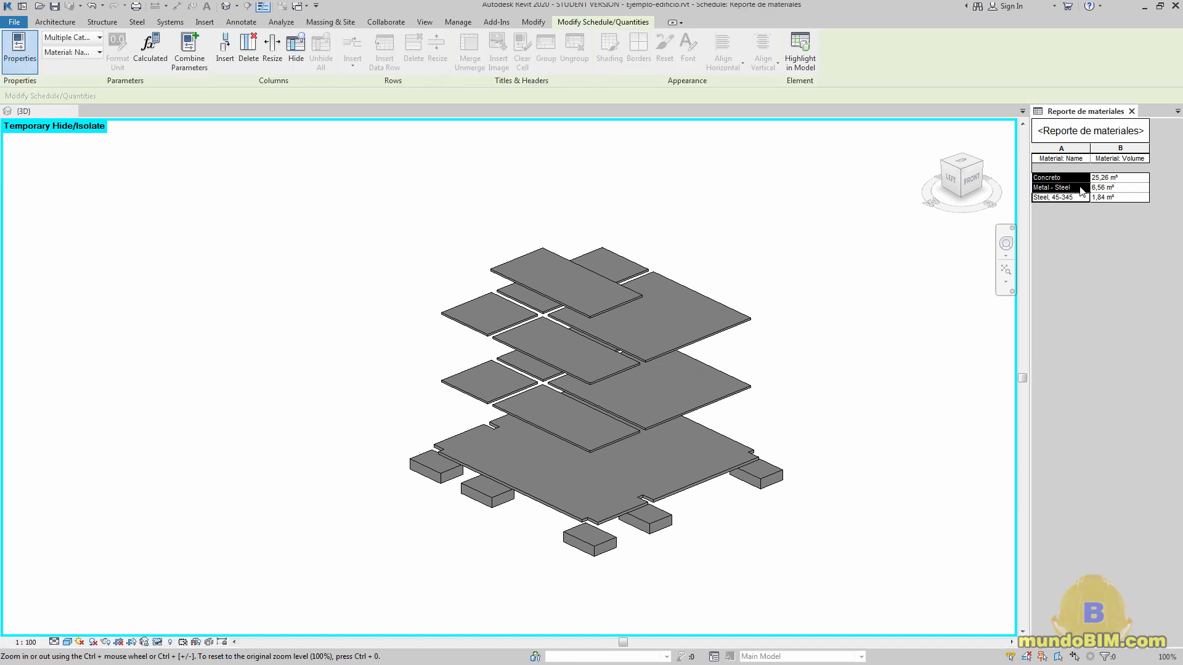
{"action": "left_click", "coordinate": [604, 367]}
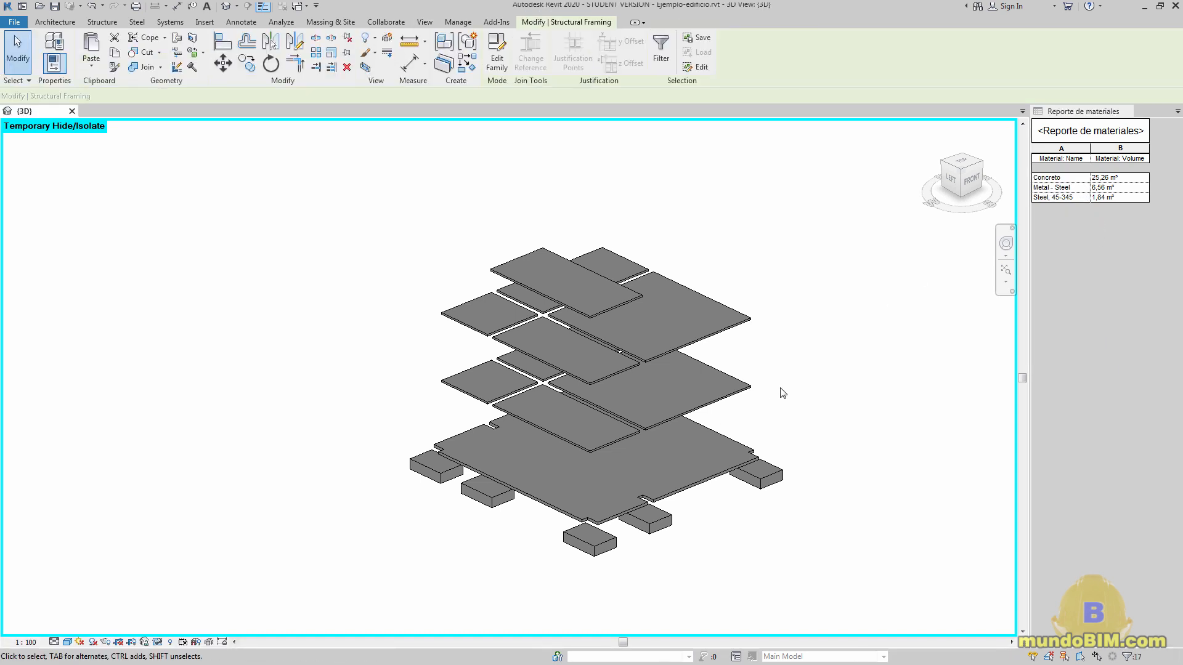
{"action": "scroll", "coordinate": [782, 391], "scroll_direction": "up", "scroll_amount": 2}
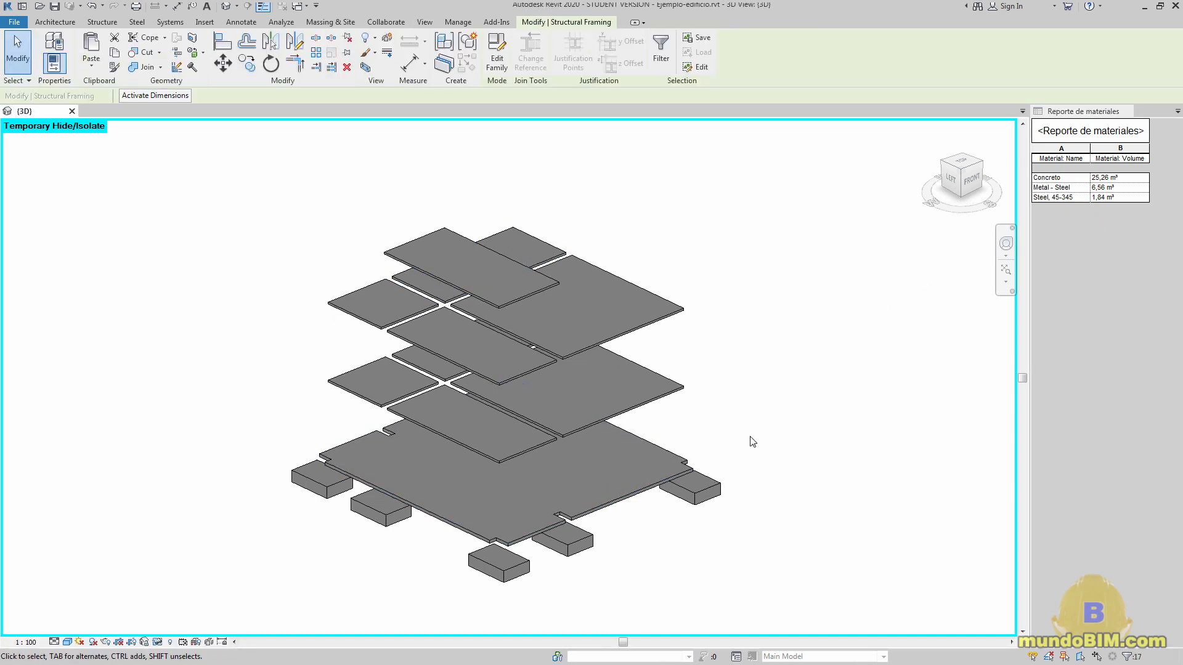
{"action": "left_click", "coordinate": [841, 433]}
{"action": "scroll", "coordinate": [831, 428], "scroll_direction": "down", "scroll_amount": 3}
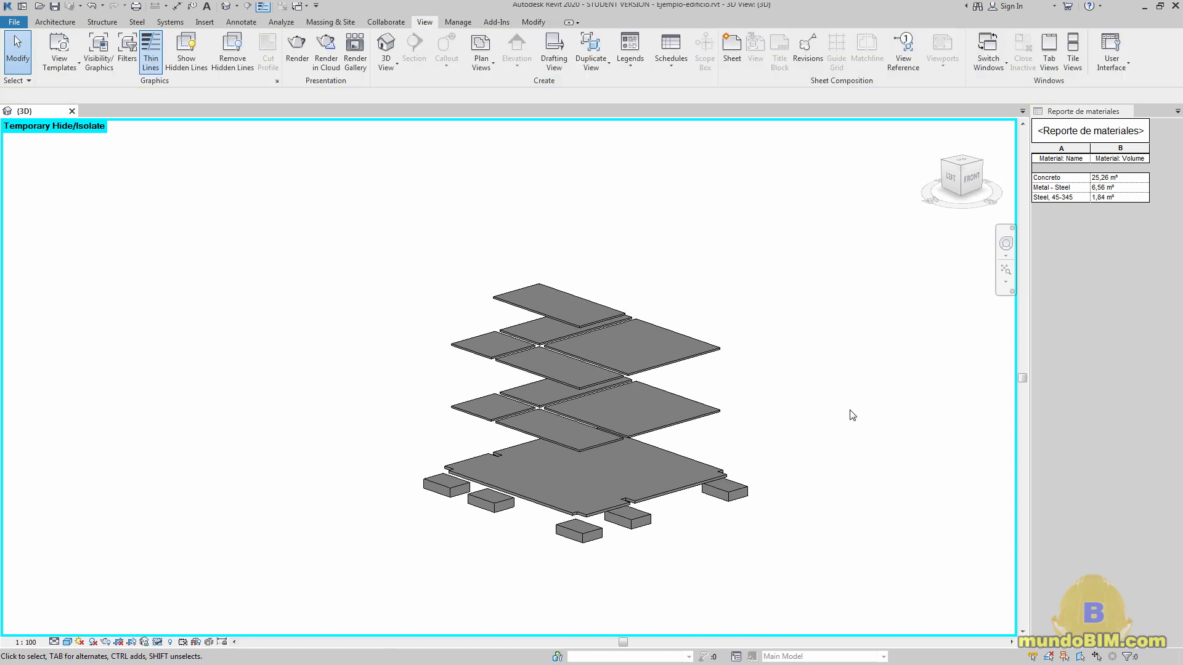
- Inspect the remaining slabs and footings from several angles in the 3D view, checking a Sobrelosa 80mm slab's selection
{"action": "middle_click_drag", "start_coordinate": [842, 404], "coordinate": [738, 404], "text": "shift"}
{"action": "scroll", "coordinate": [819, 401], "scroll_direction": "up", "scroll_amount": 1}
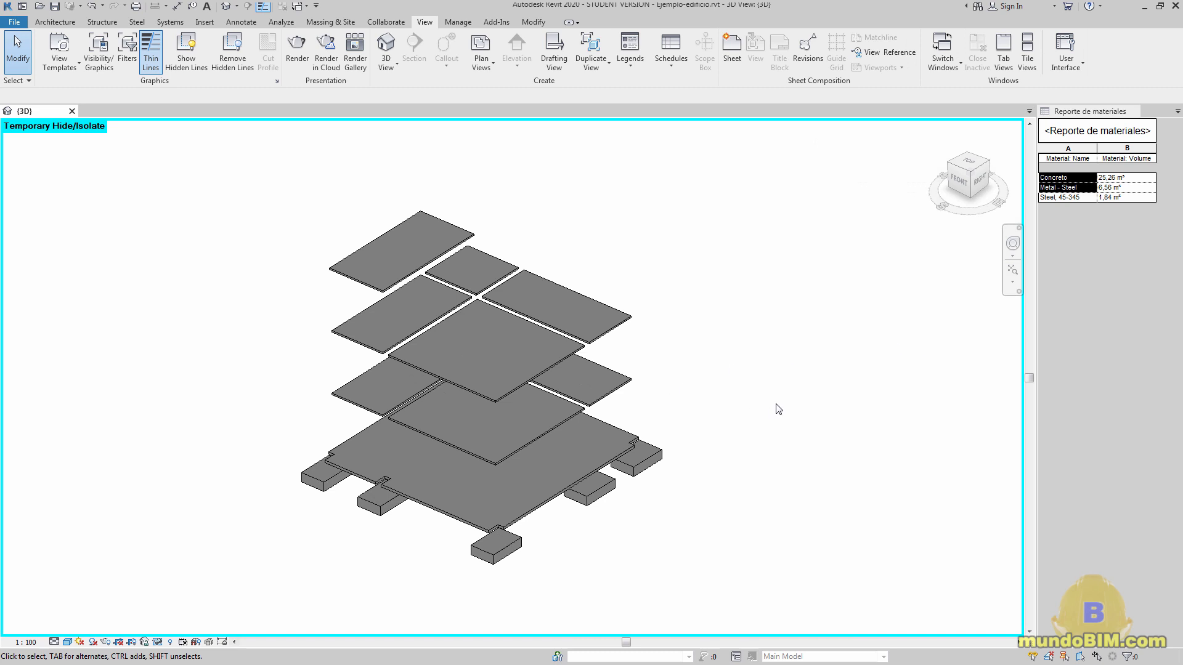
{"action": "scroll", "coordinate": [750, 455], "scroll_direction": "down", "scroll_amount": 4}
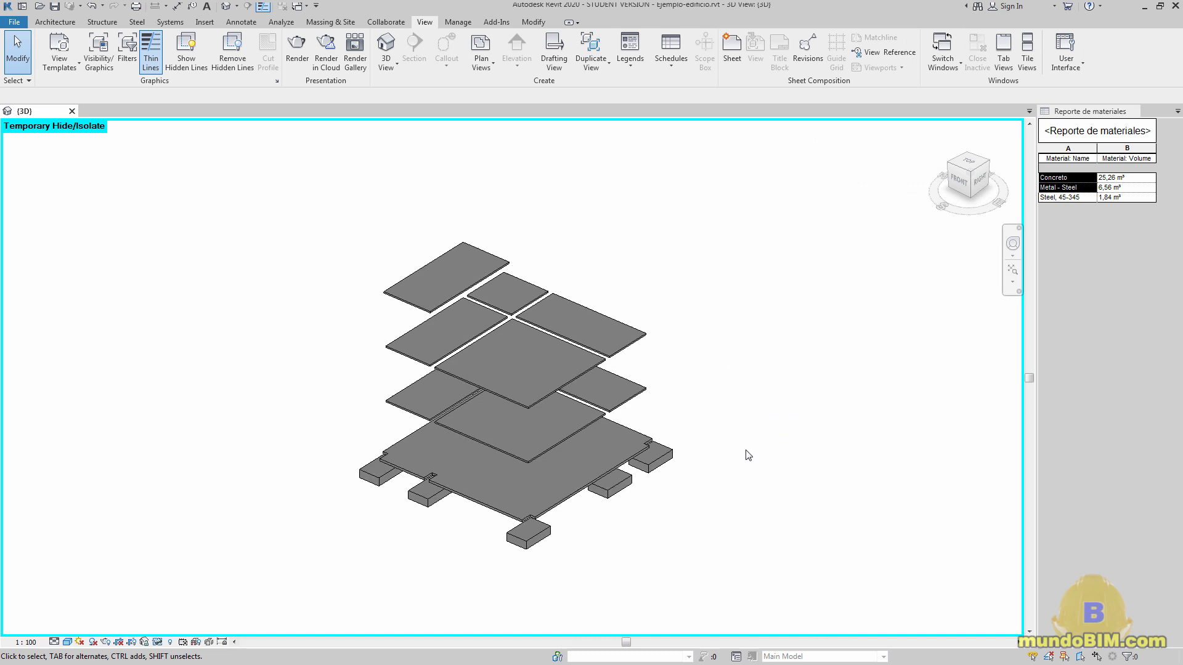
{"action": "scroll", "coordinate": [757, 461], "scroll_direction": "up", "scroll_amount": 2}
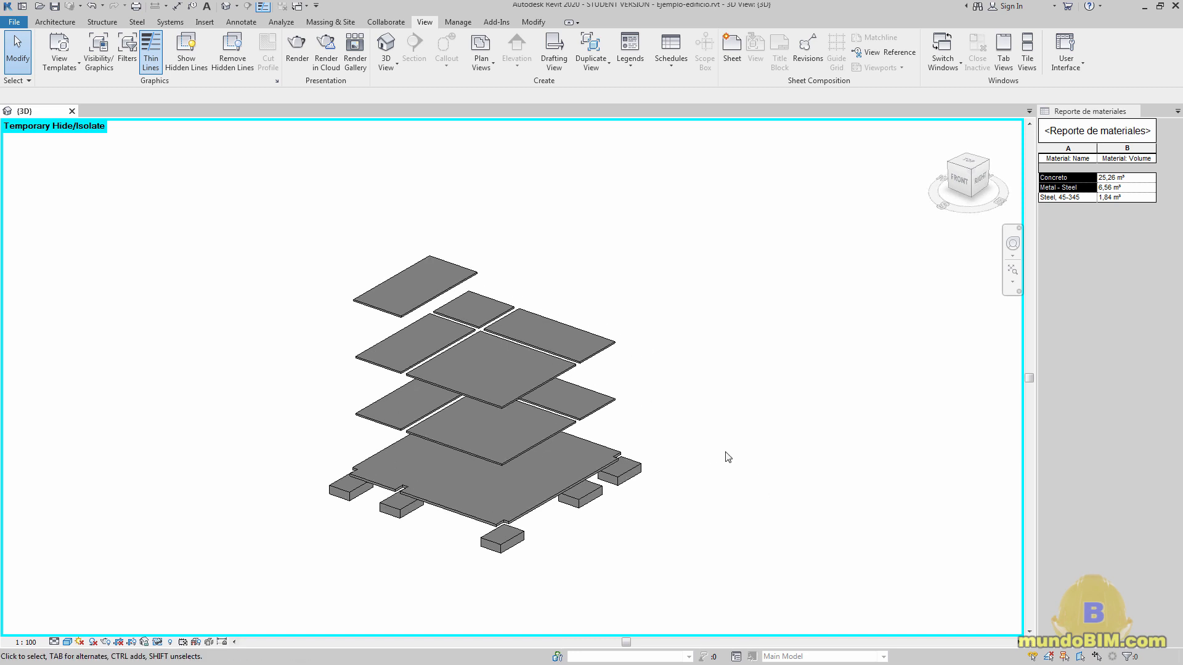
{"action": "middle_click_drag", "start_coordinate": [711, 457], "coordinate": [747, 461], "text": "shift"}
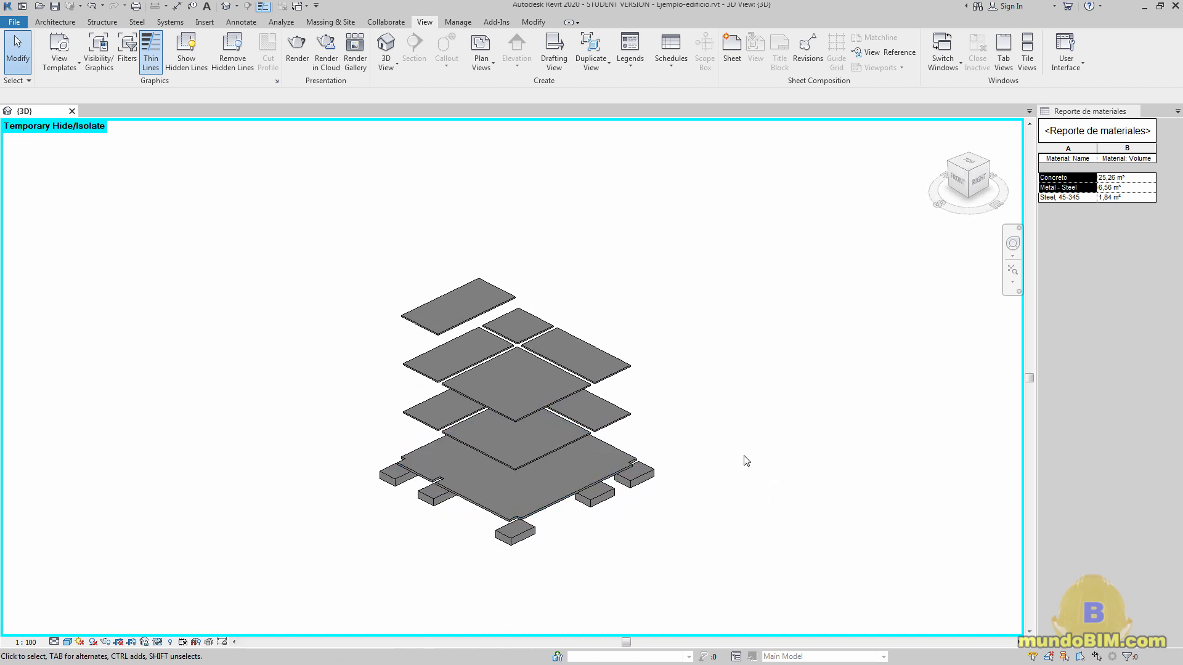
{"action": "scroll", "coordinate": [702, 449], "scroll_direction": "up", "scroll_amount": 3}
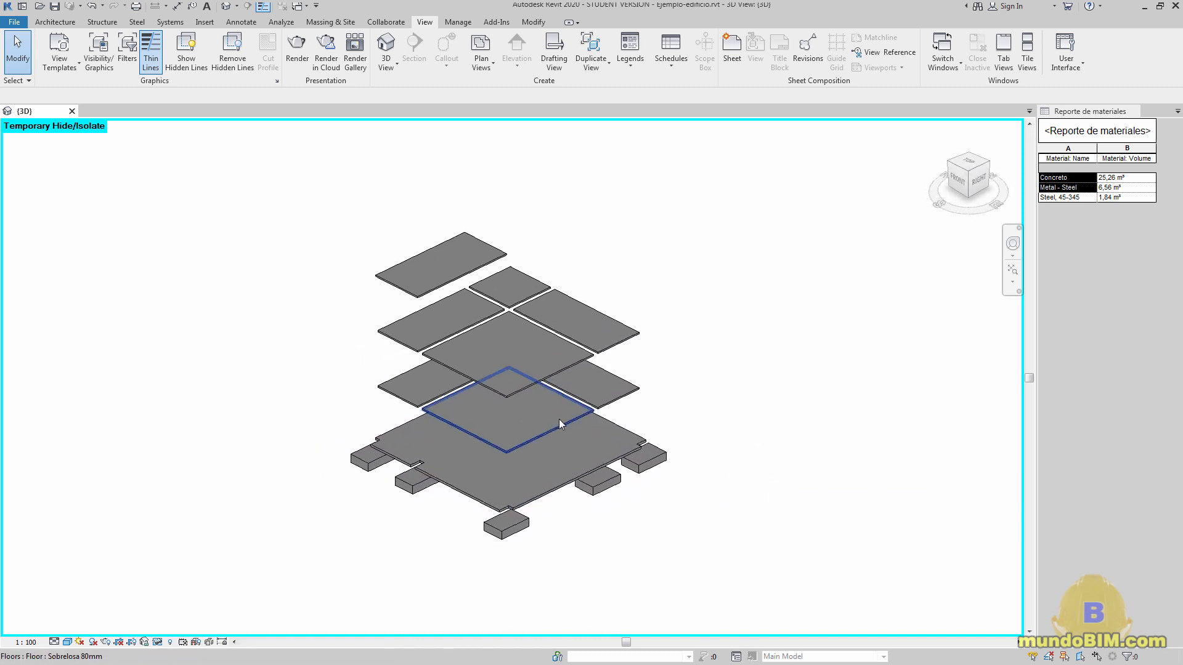
{"action": "left_click", "coordinate": [509, 376]}
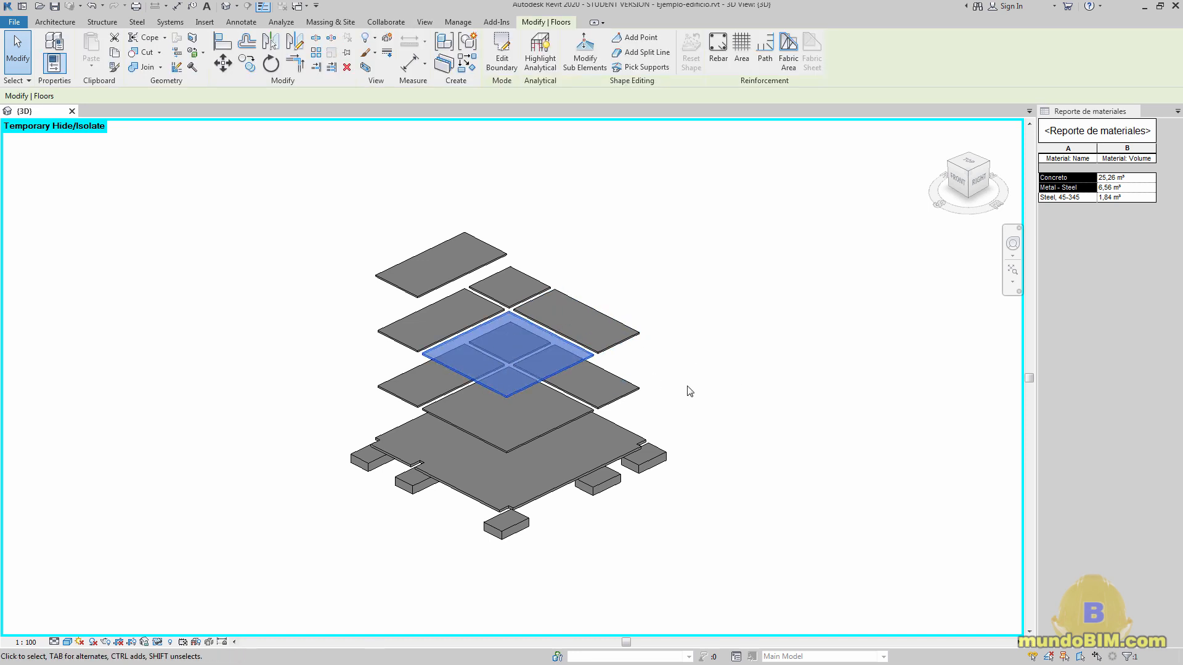
{"action": "left_click", "coordinate": [750, 386]}
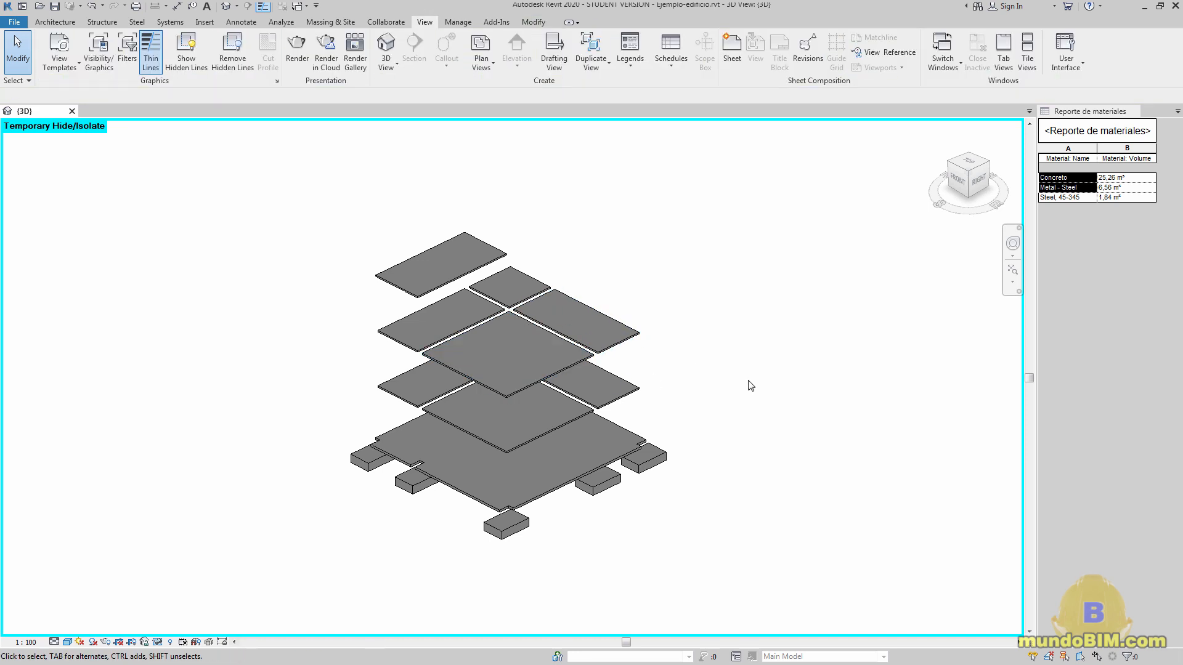
{"action": "scroll", "coordinate": [750, 386], "scroll_direction": "up", "scroll_amount": 2}
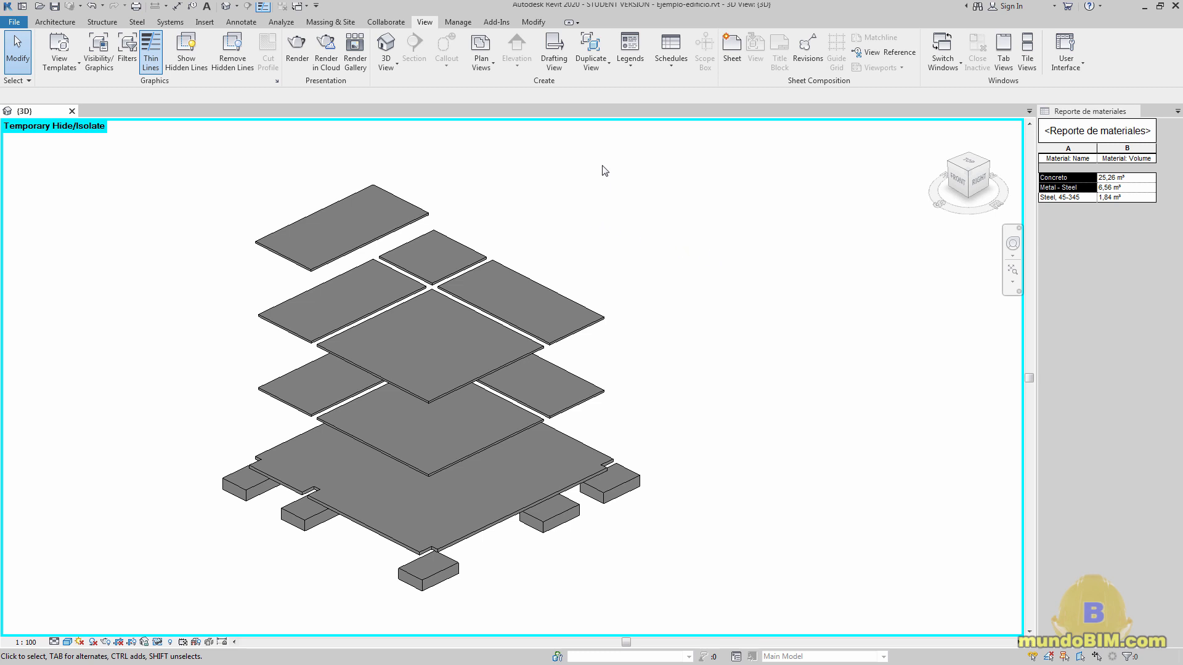
- Assign the Concreto material to the Floors category in Object Styles and accept the change
{"action": "left_click", "coordinate": [459, 23]}
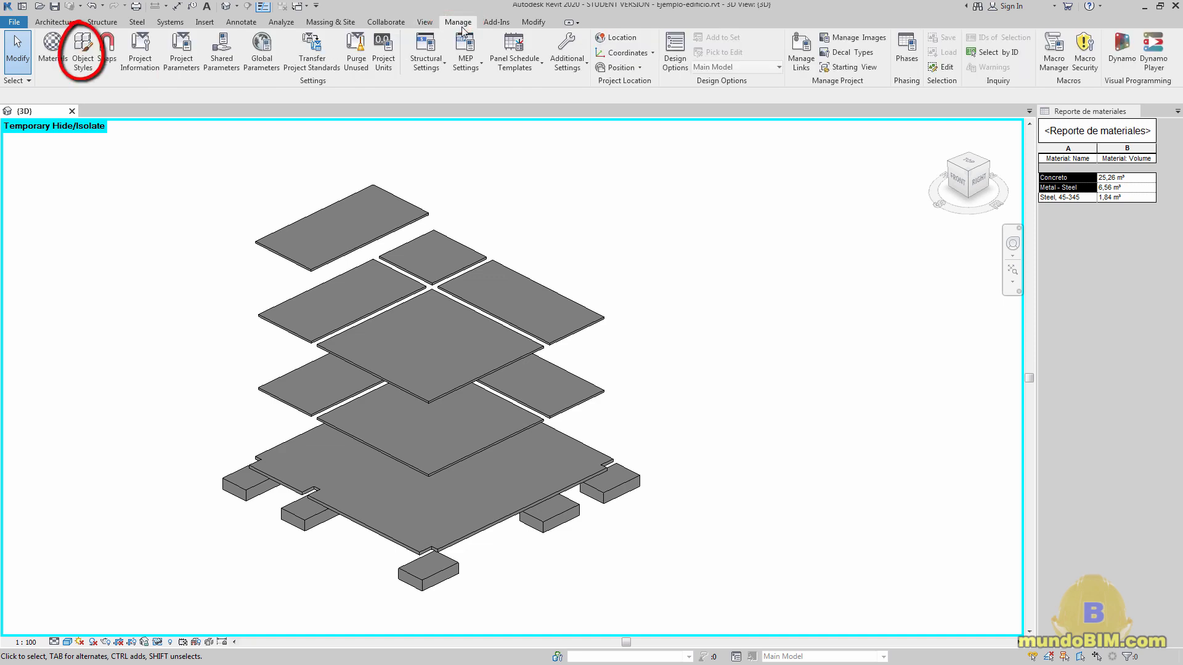
{"action": "left_click", "coordinate": [83, 55]}
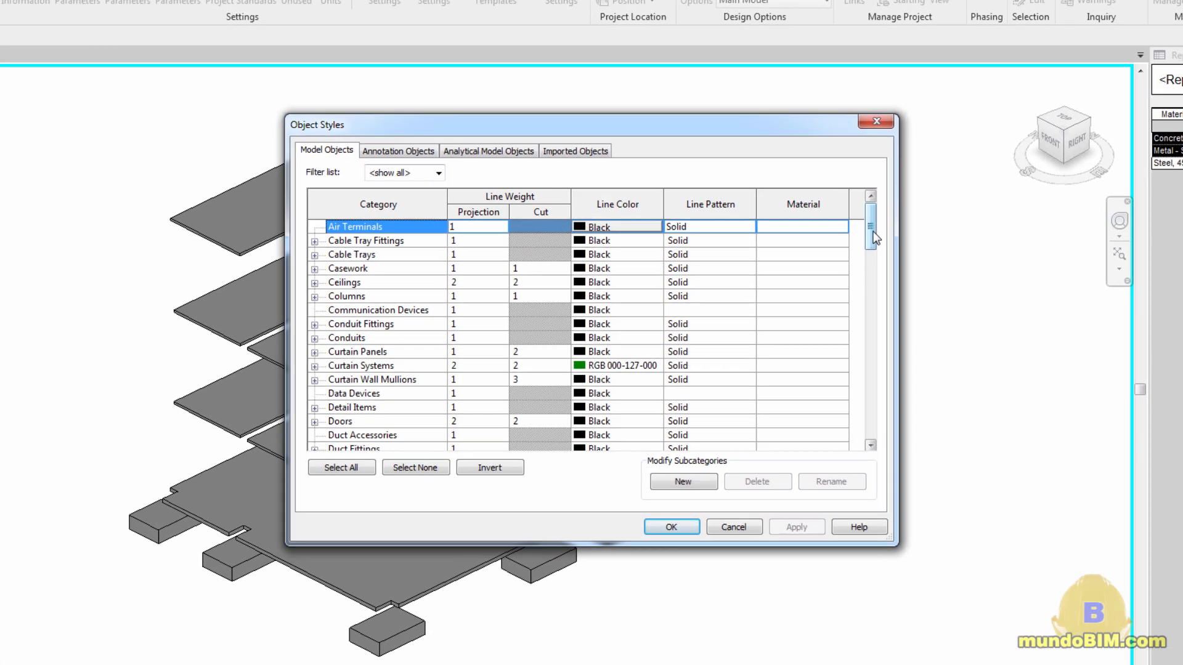
{"action": "scroll", "coordinate": [874, 237], "scroll_direction": "down", "scroll_amount": 5}
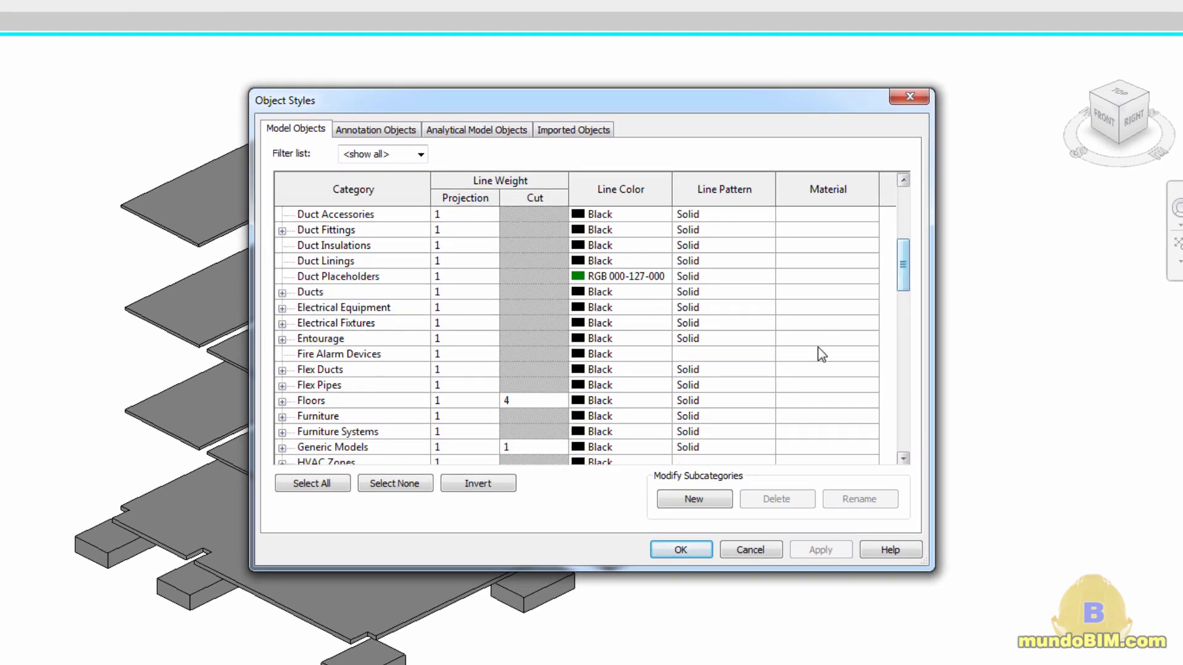
{"action": "left_click", "coordinate": [872, 408]}
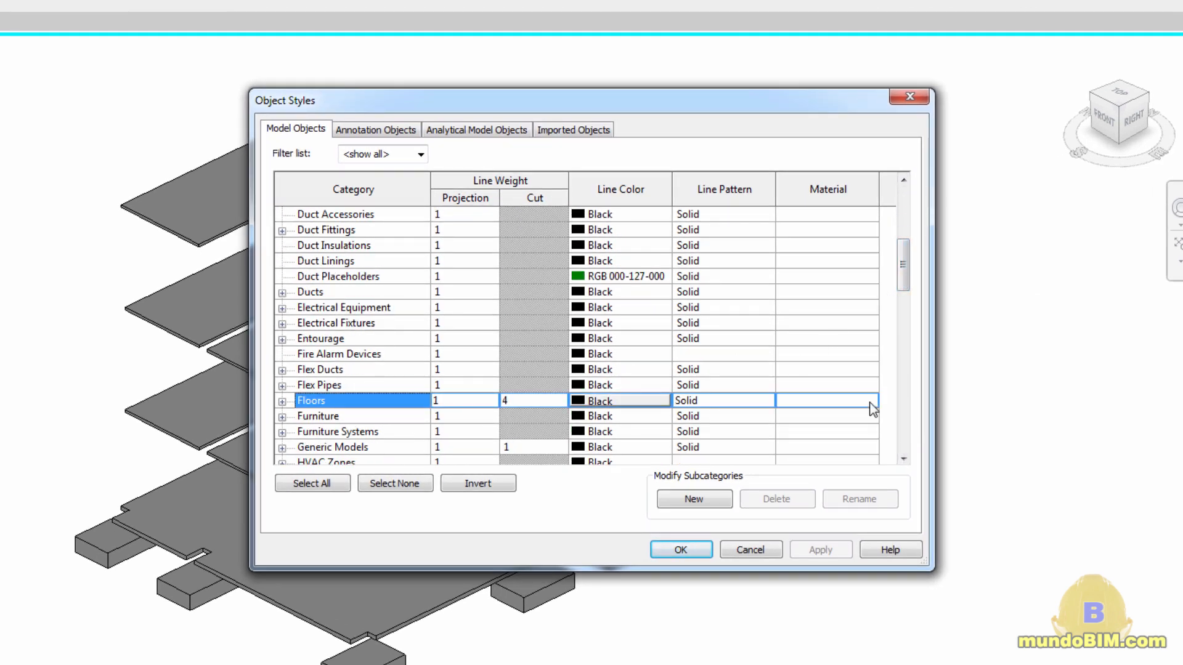
{"action": "left_click", "coordinate": [873, 404]}
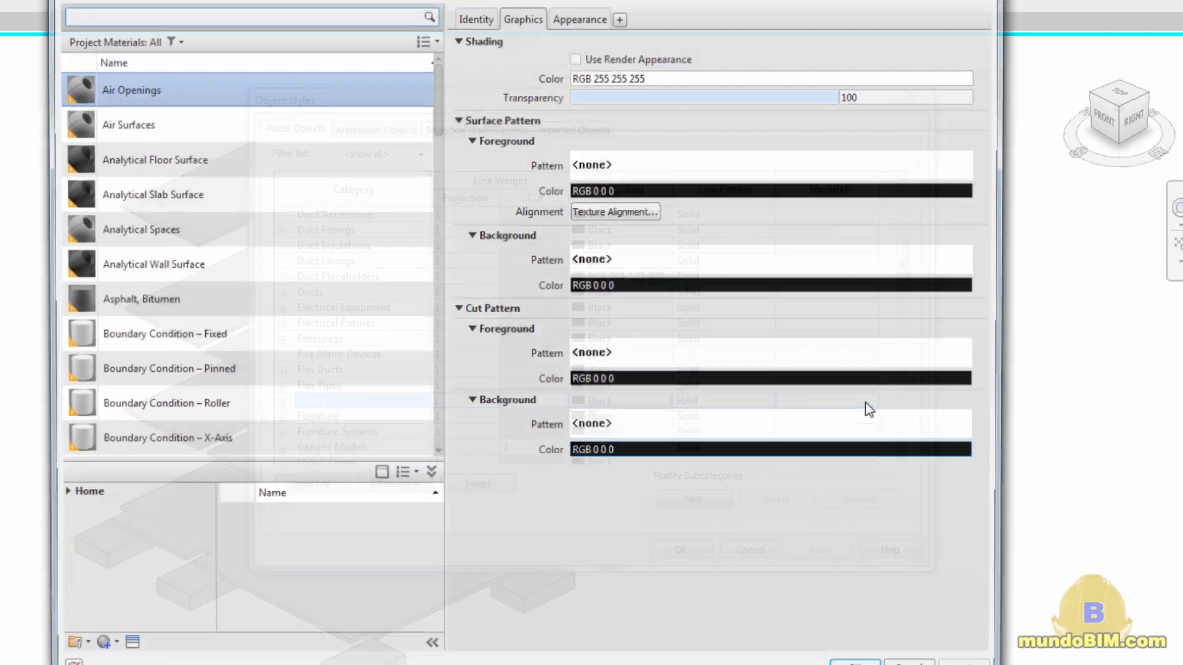
{"action": "left_click", "coordinate": [276, 15]}
{"action": "type", "text": "concreto"}
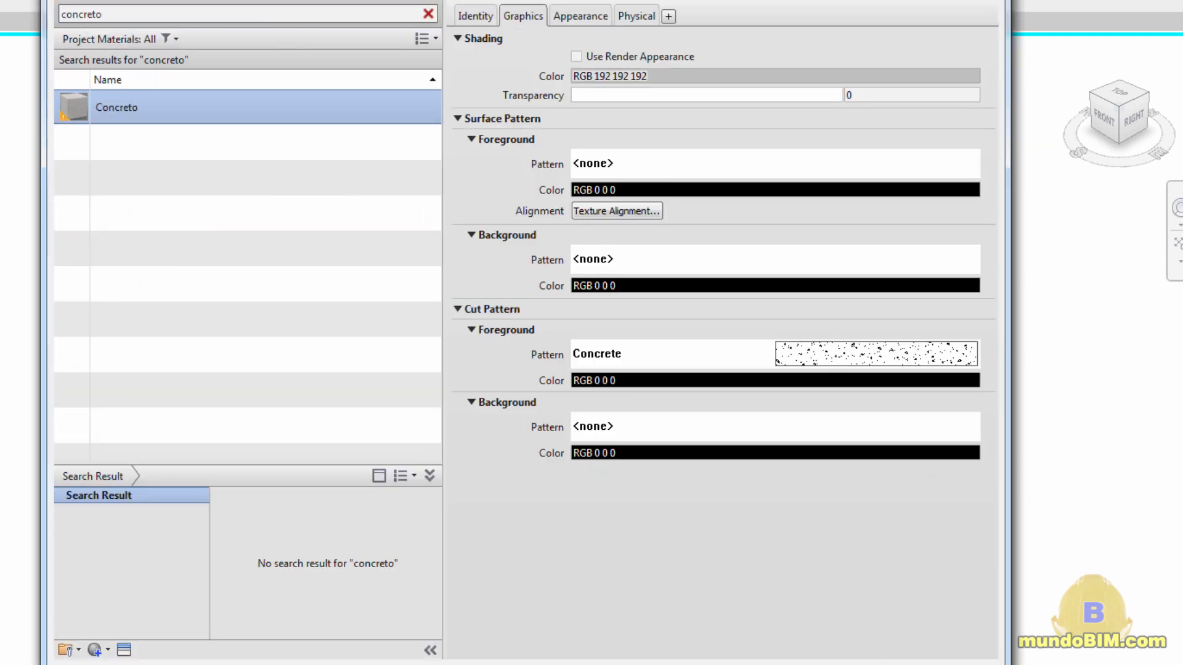
{"action": "key", "text": "Return"}
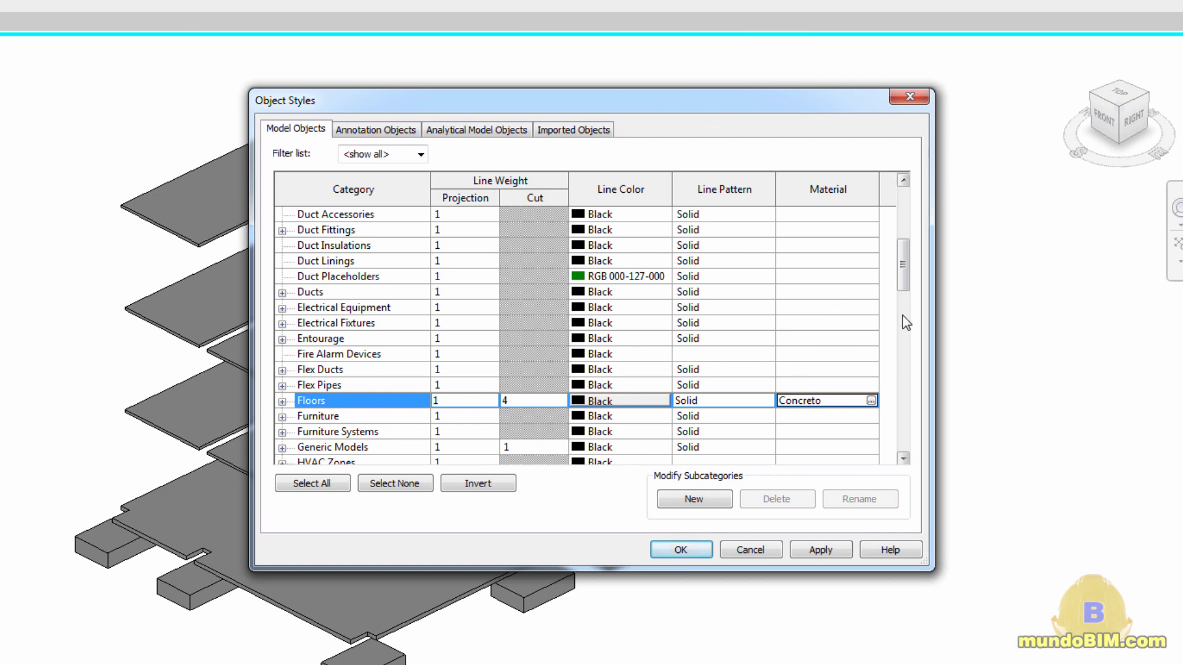
{"action": "left_click_drag", "start_coordinate": [904, 265], "coordinate": [905, 294]}
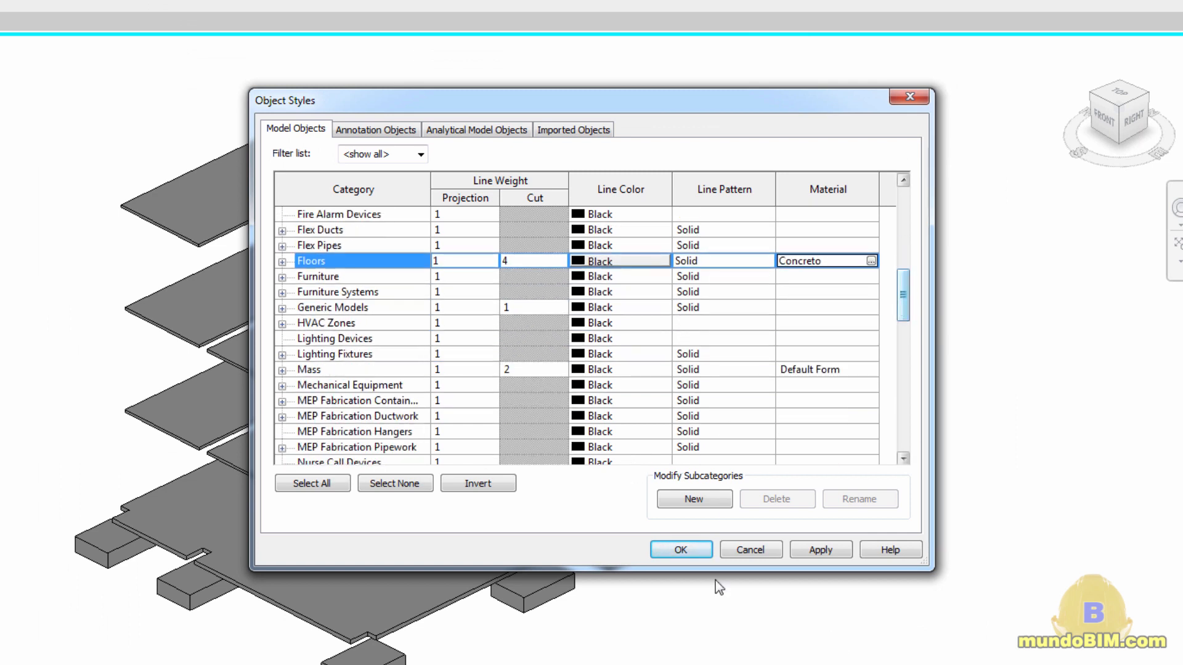
{"action": "left_click", "coordinate": [677, 551]}
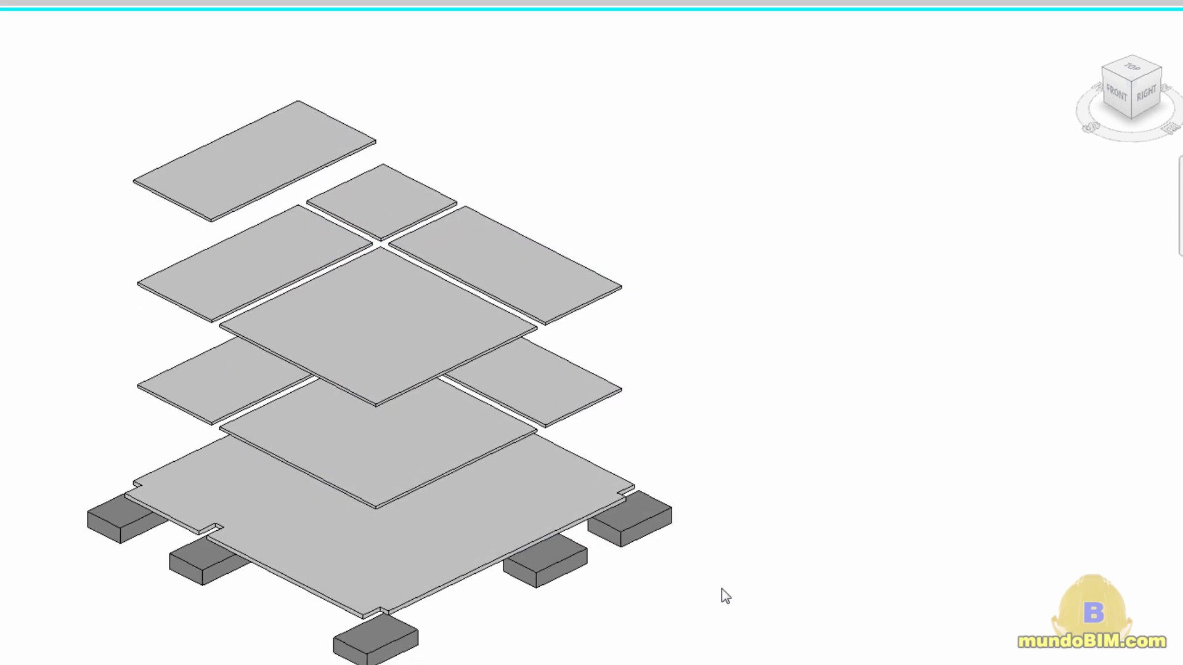
- Check a rectangular footing's category and structural material, and assign Concreto to the Structural Foundations category in Object Styles
{"action": "left_click", "coordinate": [399, 628]}
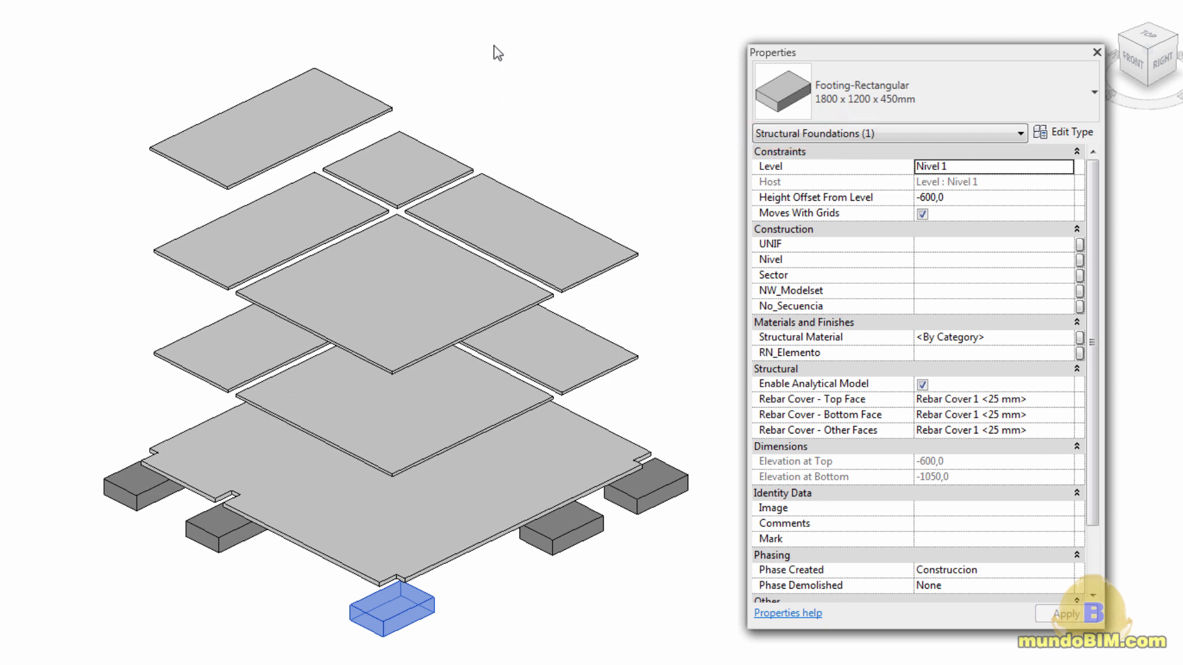
{"action": "left_click", "coordinate": [499, 51]}
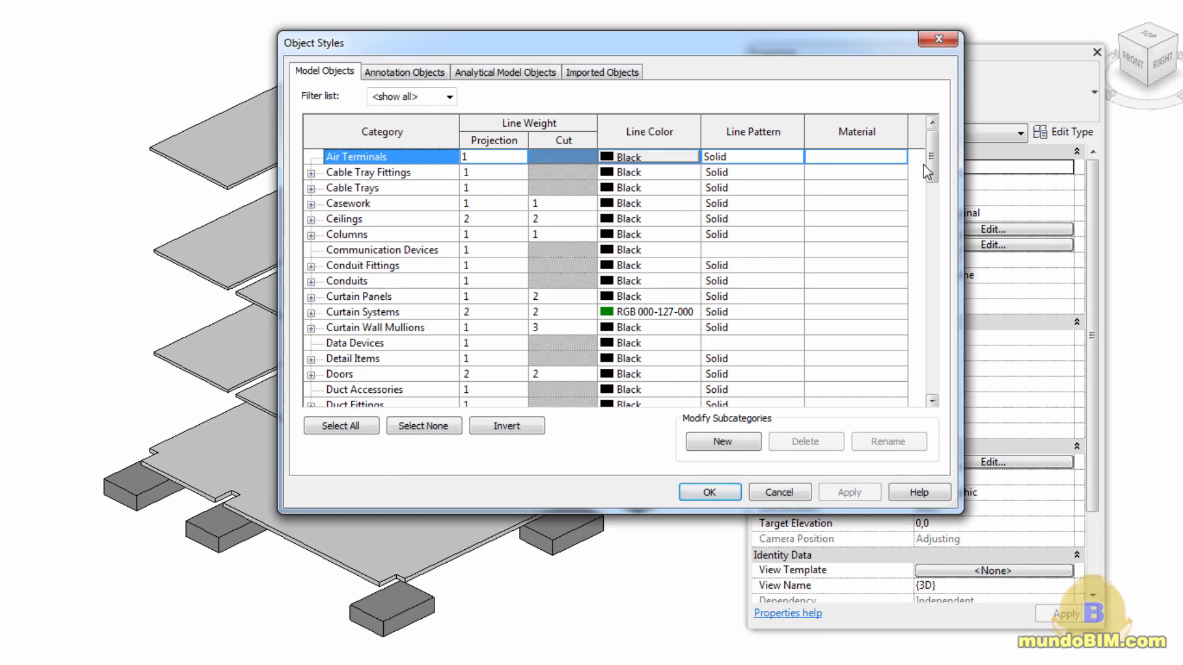
{"action": "left_click_drag", "start_coordinate": [929, 170], "coordinate": [926, 363]}
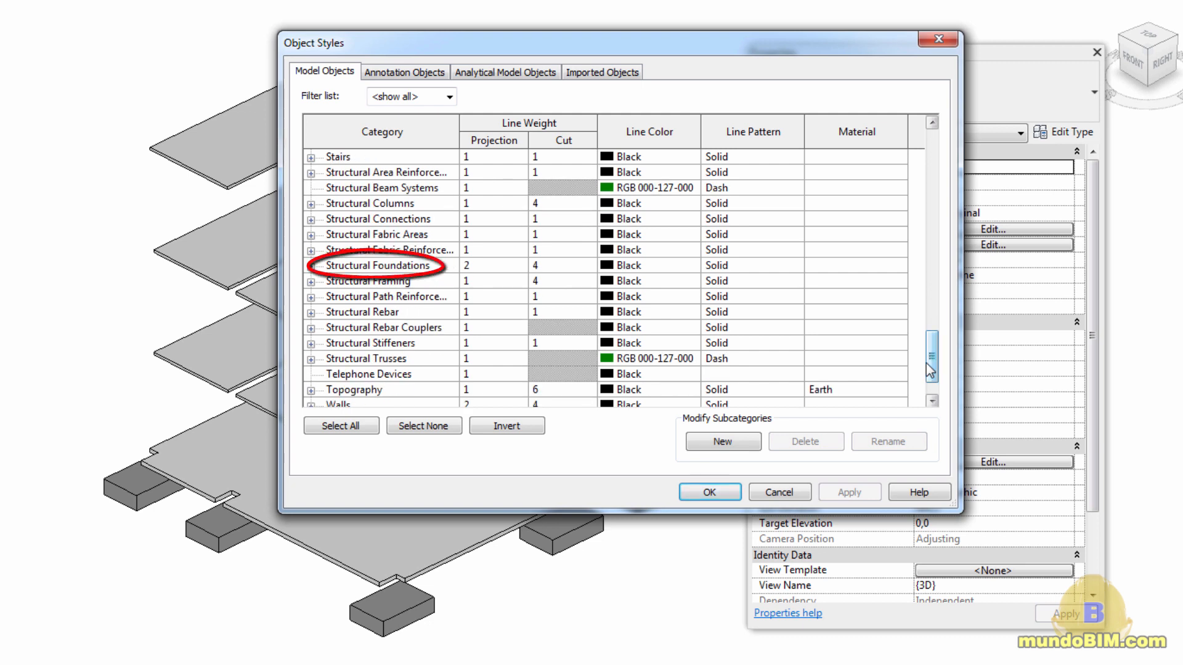
{"action": "left_click", "coordinate": [898, 265]}
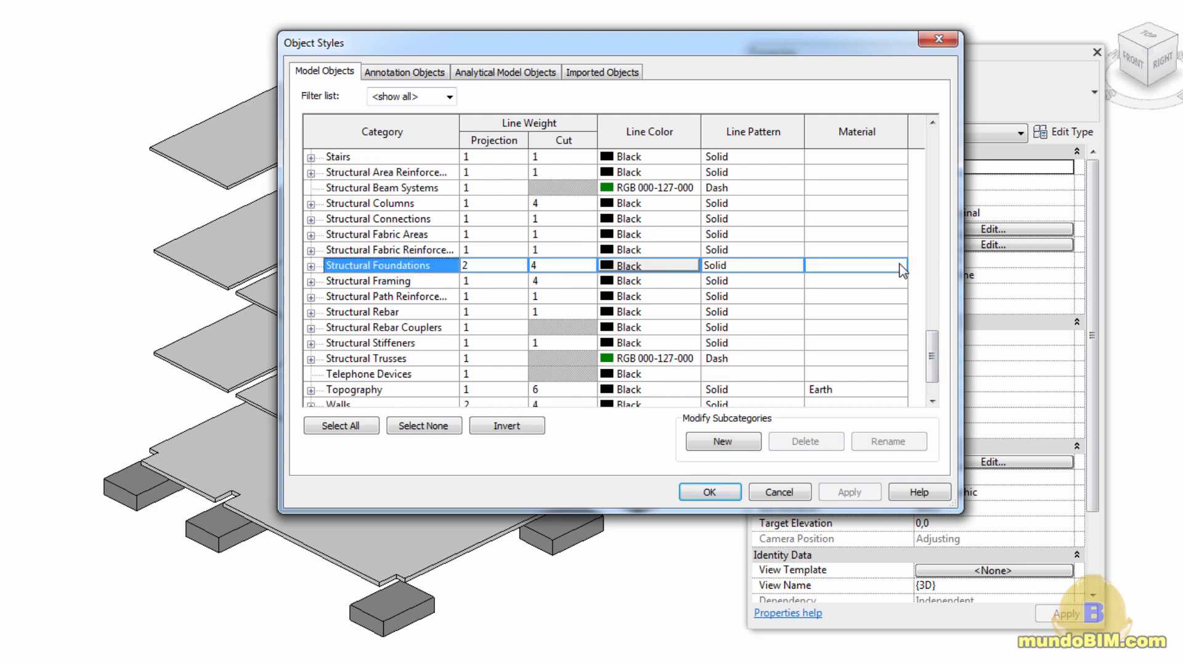
{"action": "left_click", "coordinate": [900, 266]}
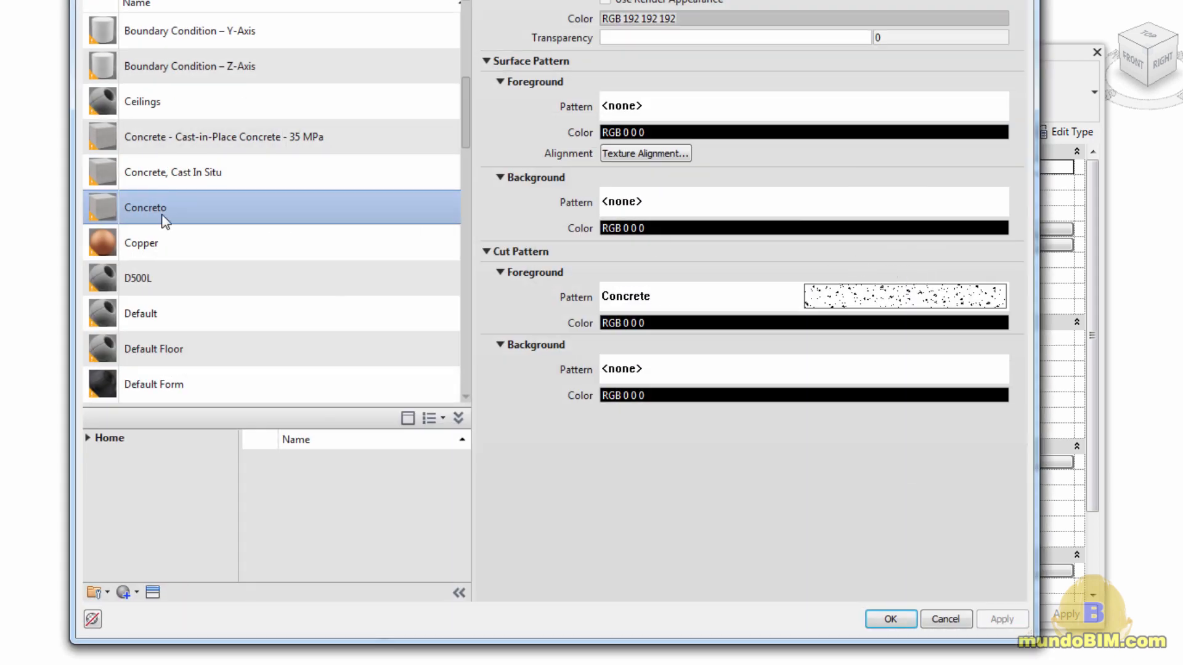
{"action": "left_click", "coordinate": [890, 618]}
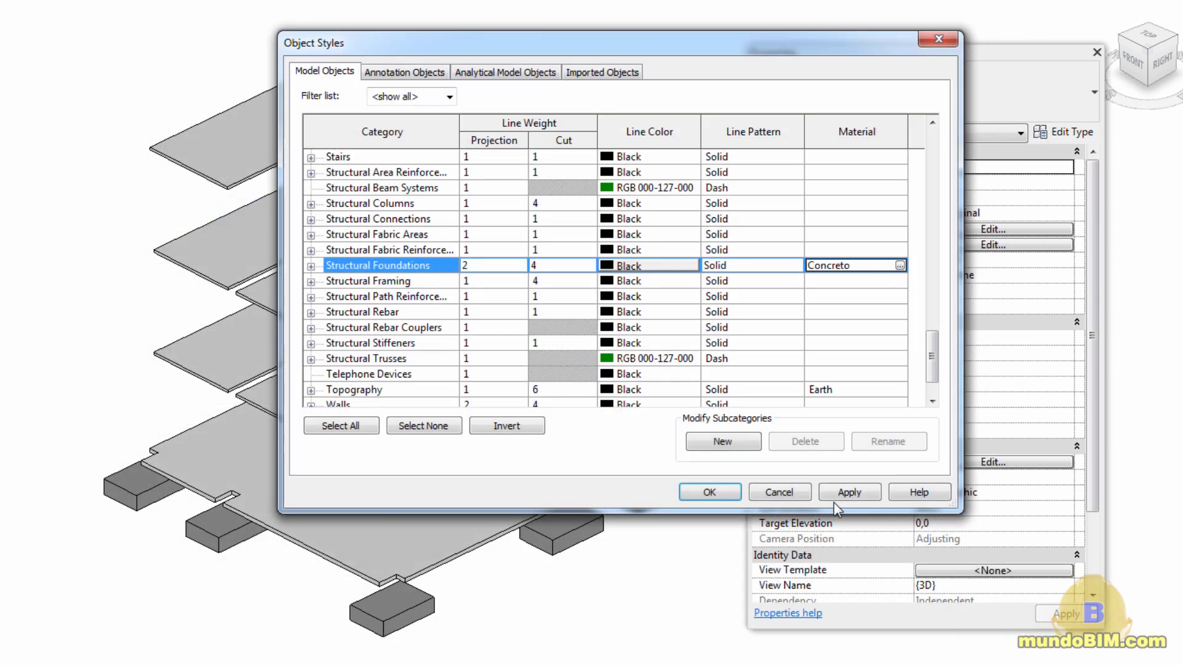
{"action": "left_click", "coordinate": [710, 495]}
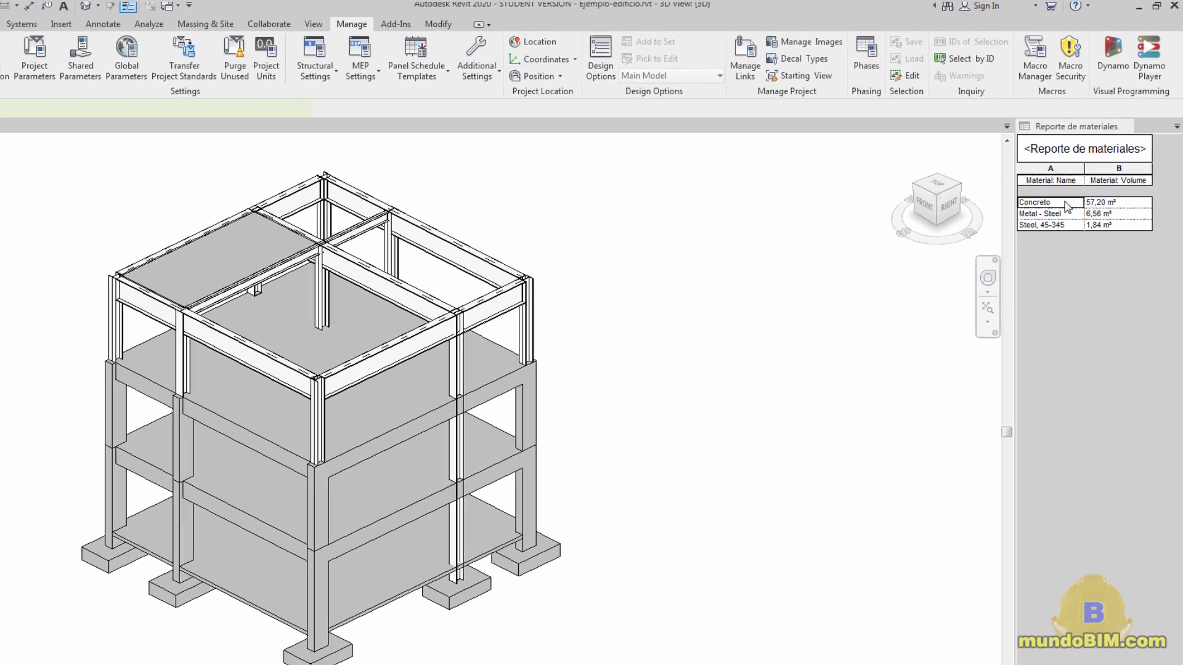
- Temporarily hide the elements of all Reporte de materiales rows in the 3D view to check for leftovers, and reset the temporary hide
{"action": "left_click", "coordinate": [1037, 271]}
{"action": "left_click", "coordinate": [1078, 196], "text": "shift"}
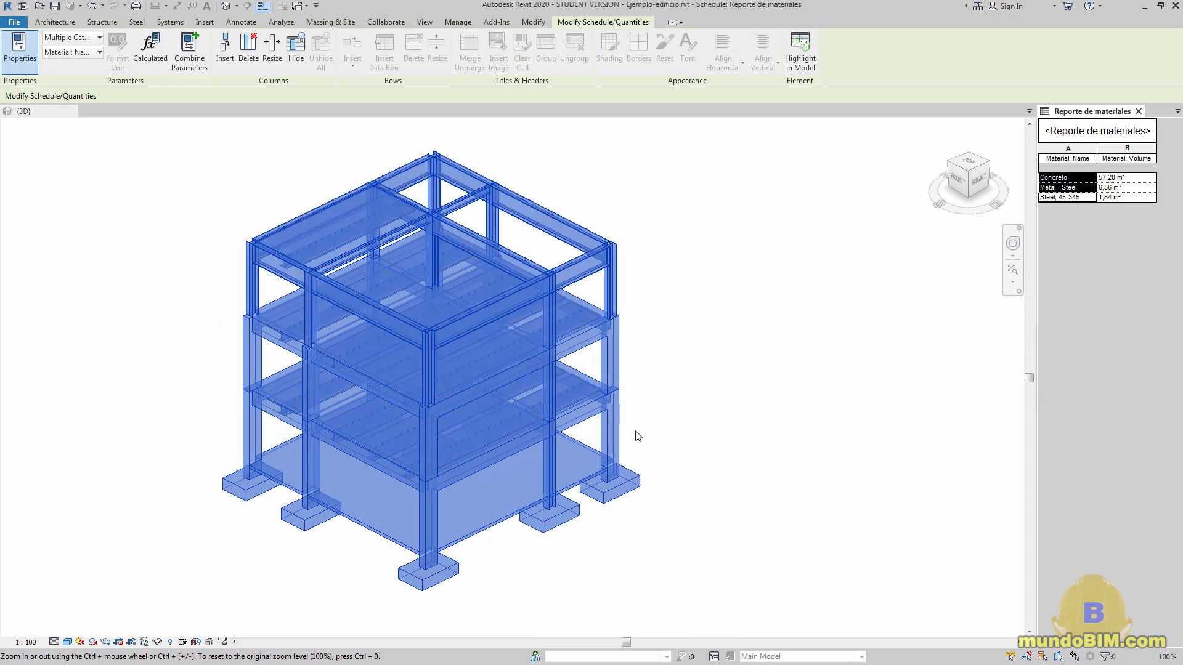
{"action": "left_click", "coordinate": [157, 642]}
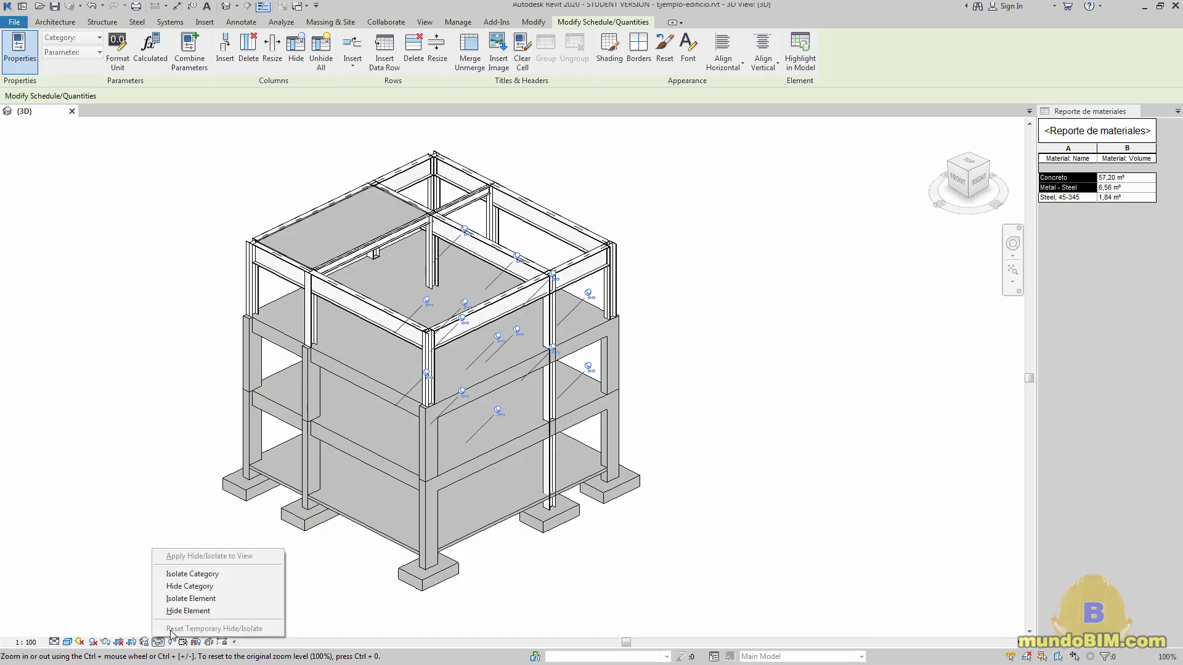
{"action": "left_click", "coordinate": [188, 611]}
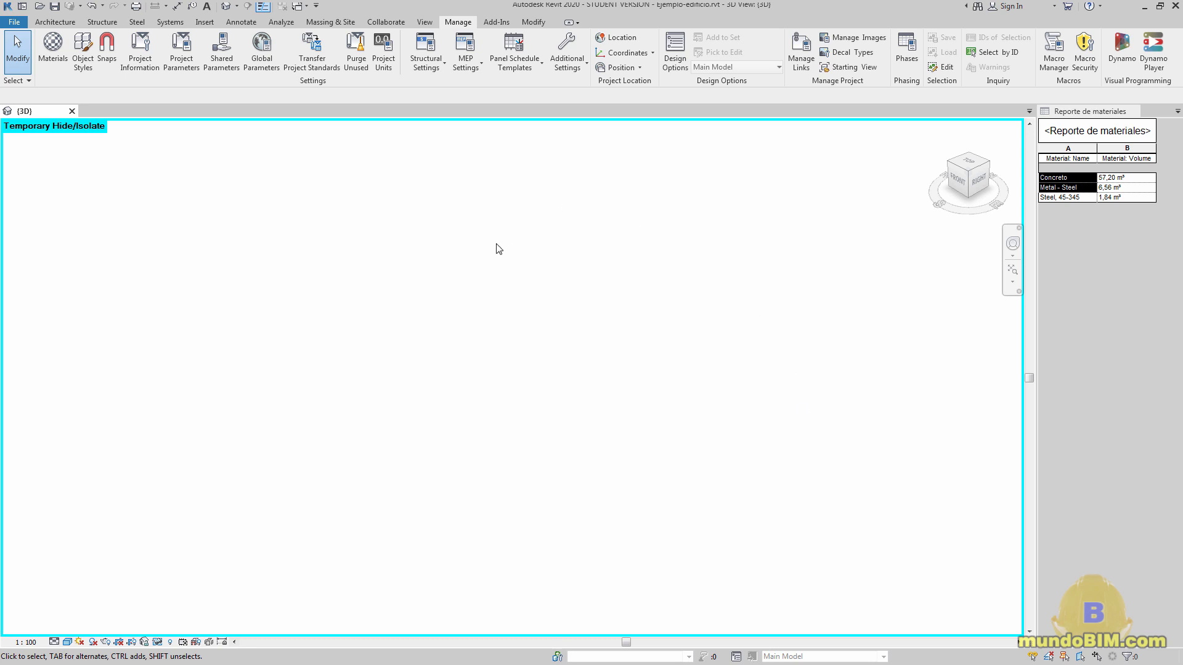
{"action": "mouse_move", "coordinate": [626, 510]}
{"action": "middle_mouse_down", "text": "shift"}
{"action": "mouse_move", "coordinate": [771, 425]}
{"action": "mouse_move", "coordinate": [449, 427]}
{"action": "mouse_move", "coordinate": [627, 503]}
{"action": "middle_mouse_up", "text": "shift"}
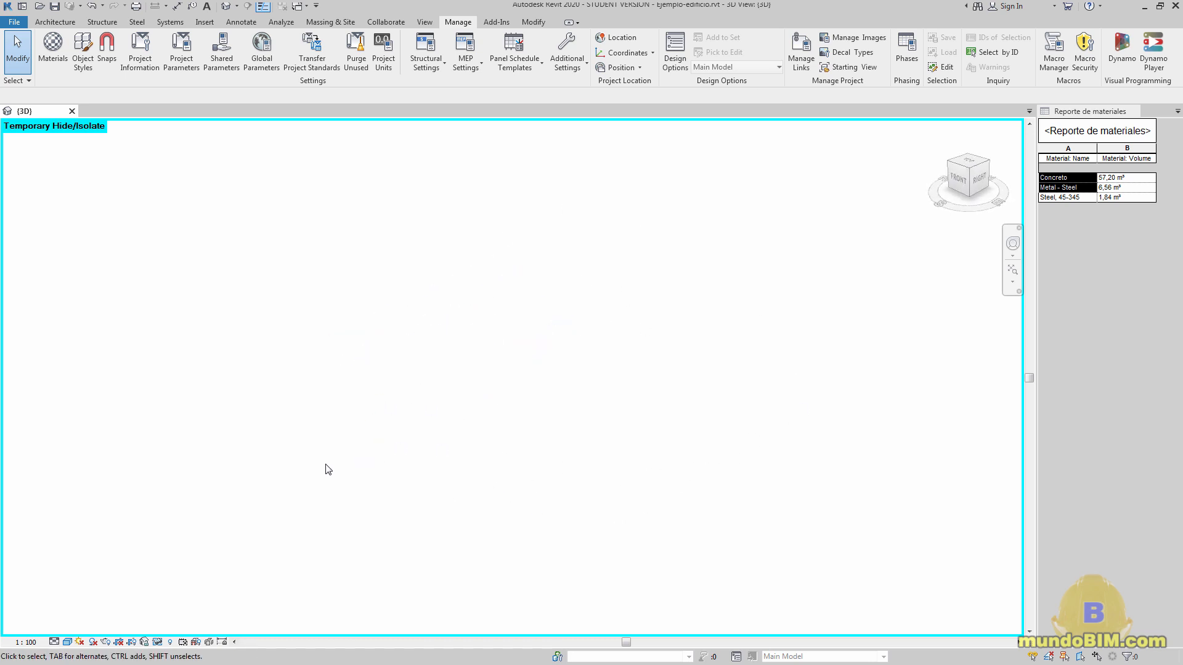
{"action": "left_click", "coordinate": [157, 642]}
{"action": "left_click", "coordinate": [203, 609]}
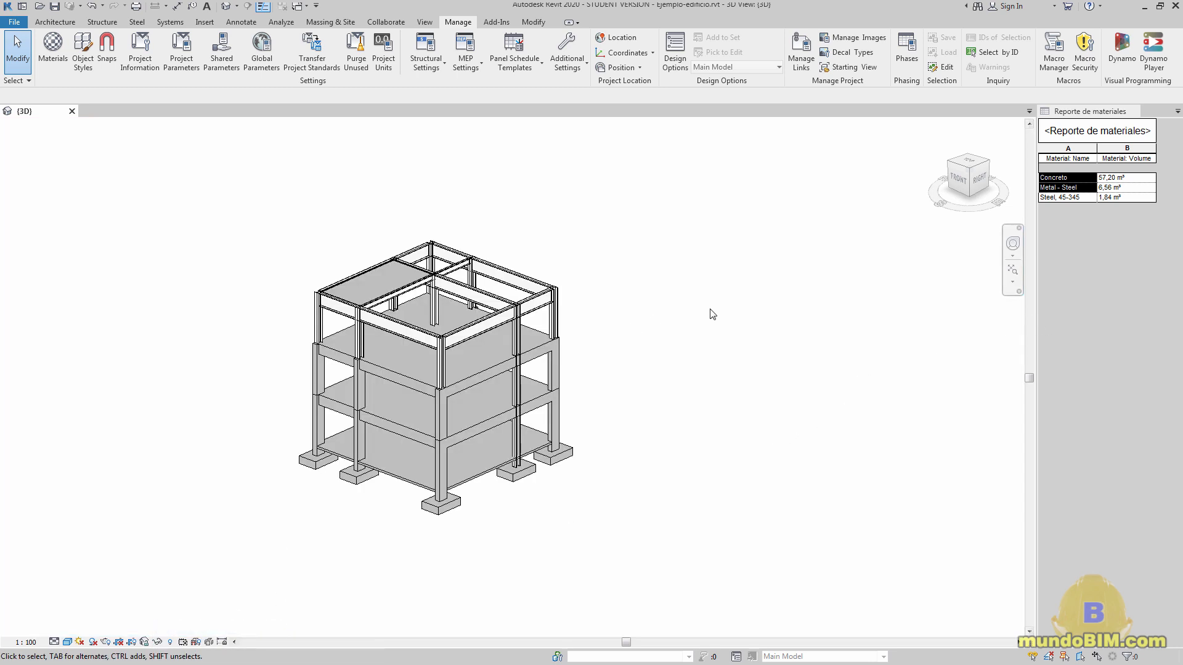
- In Calculator, divide the updated Concreto volume of 57,2 m³ by the gross area, and clear the schedule selection
{"action": "left_click", "coordinate": [1063, 273]}
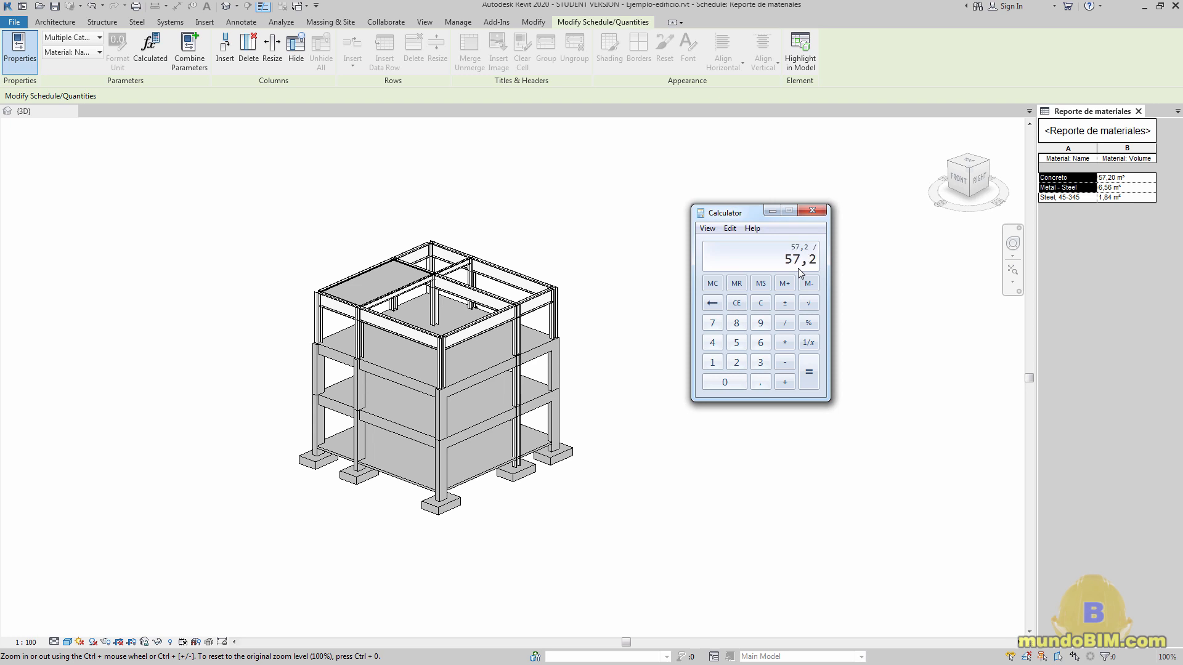
{"action": "key", "text": "Return"}
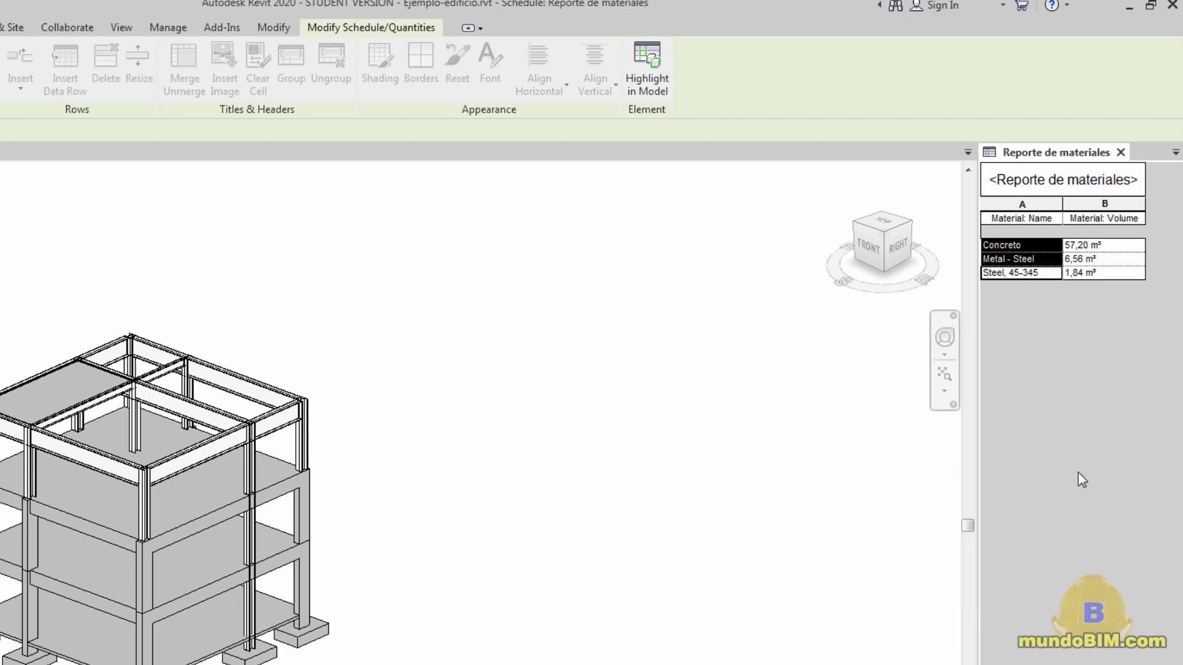
{"action": "left_click", "coordinate": [671, 565]}
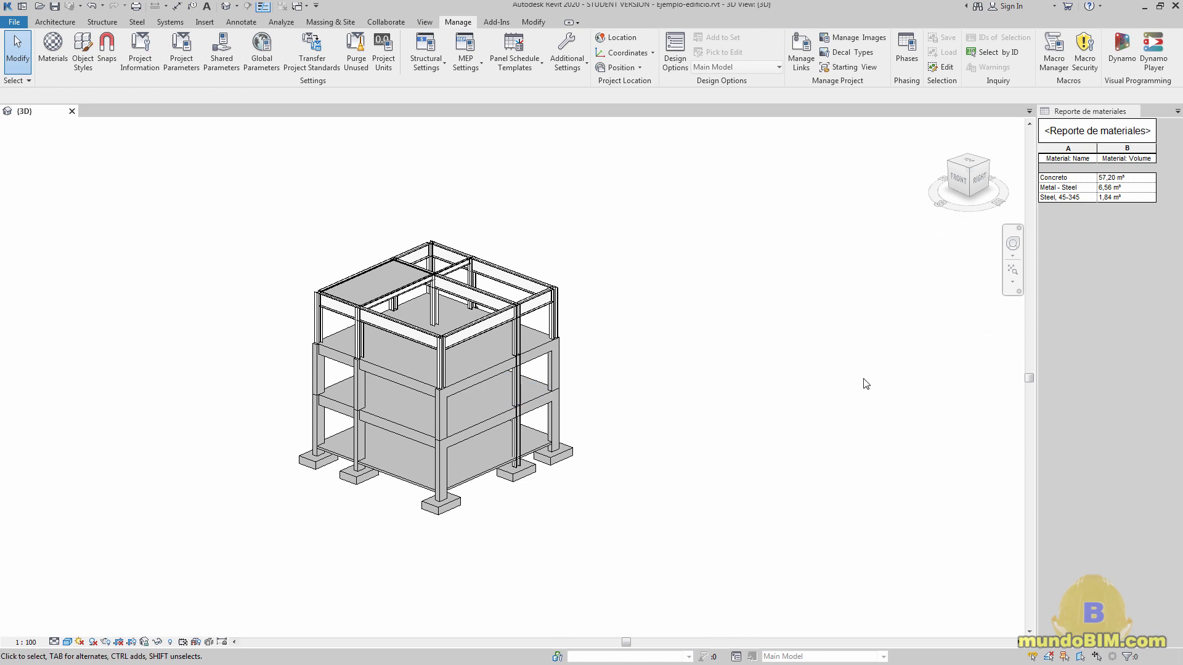
- Review the complete building beside the Reporte de materiales schedule, and close the schedule
{"action": "middle_click_drag", "start_coordinate": [623, 335], "coordinate": [735, 425], "text": "shift"}
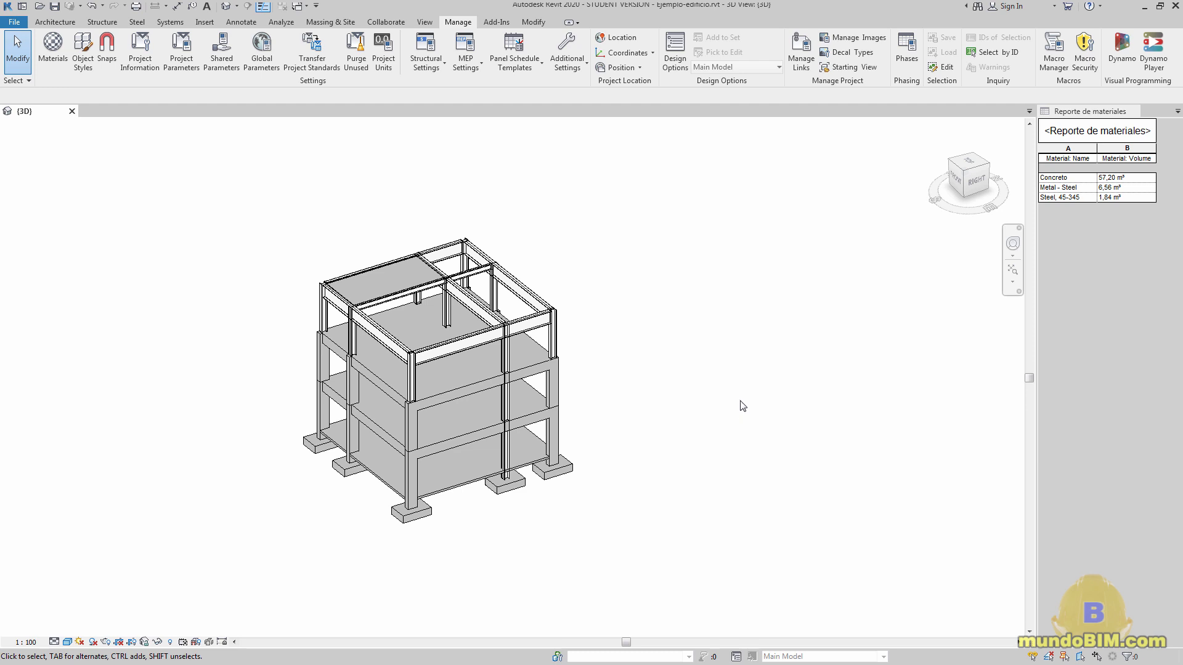
{"action": "left_click", "coordinate": [1128, 114]}
{"action": "left_click", "coordinate": [770, 302]}
{"action": "left_click", "coordinate": [1127, 112]}
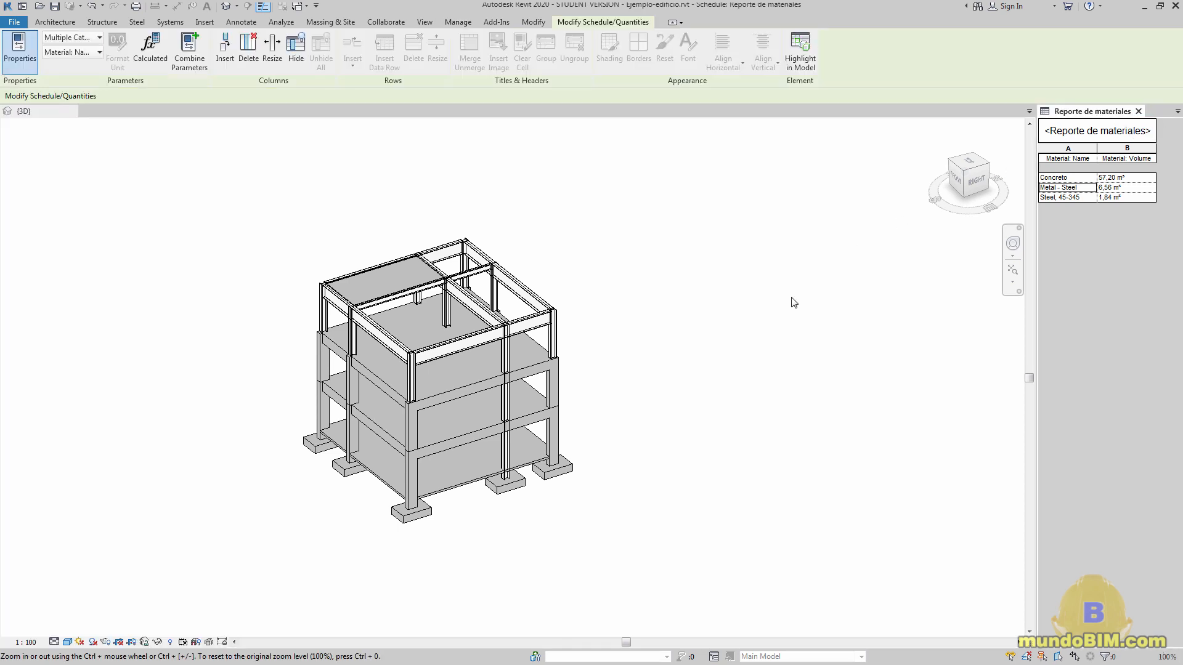
{"action": "left_click", "coordinate": [1138, 112]}
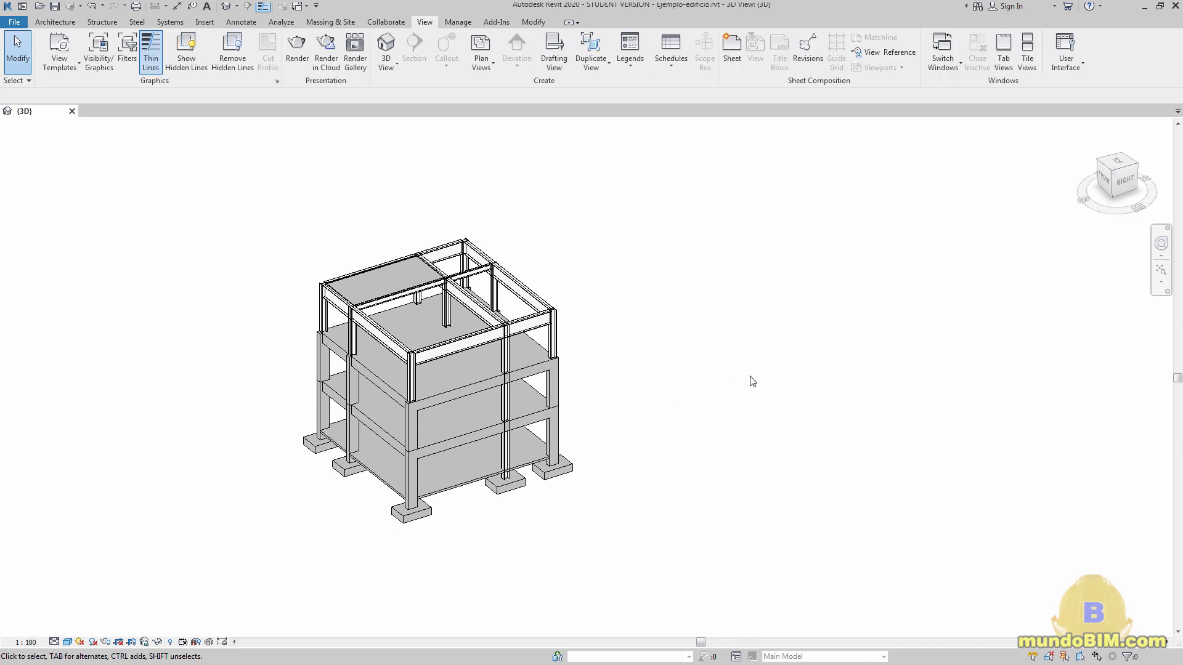
- Create a multi-category material takeoff named "Lista de categorias" for the Construccion phase
{"action": "left_click", "coordinate": [671, 61]}
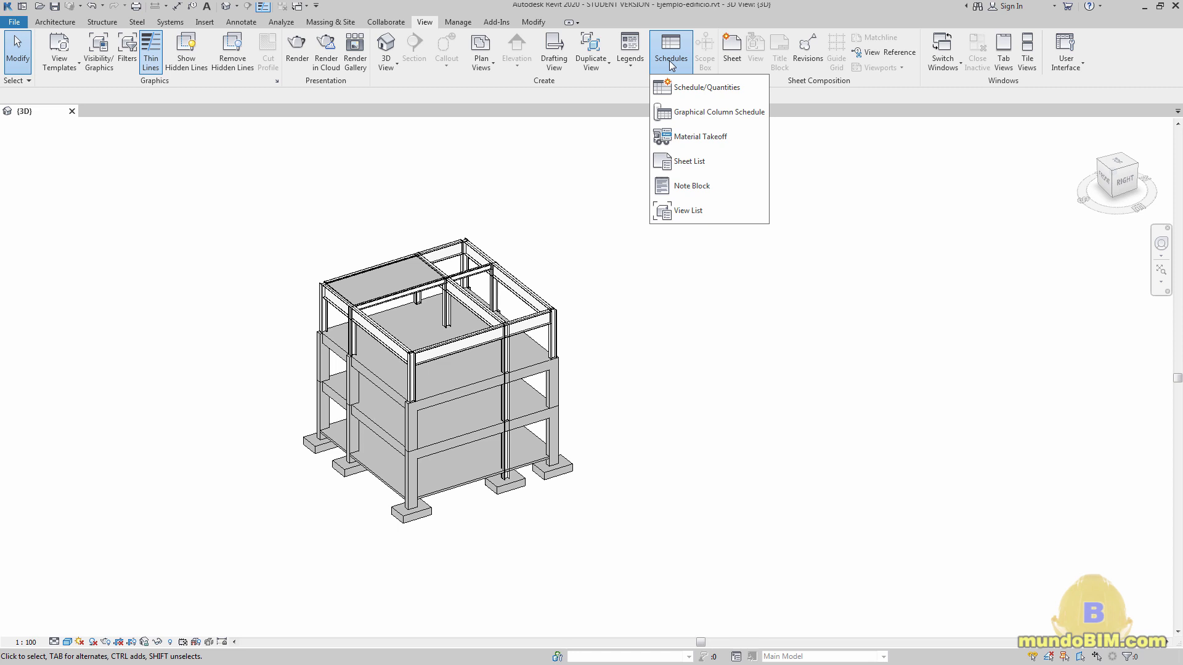
{"action": "left_click", "coordinate": [699, 137]}
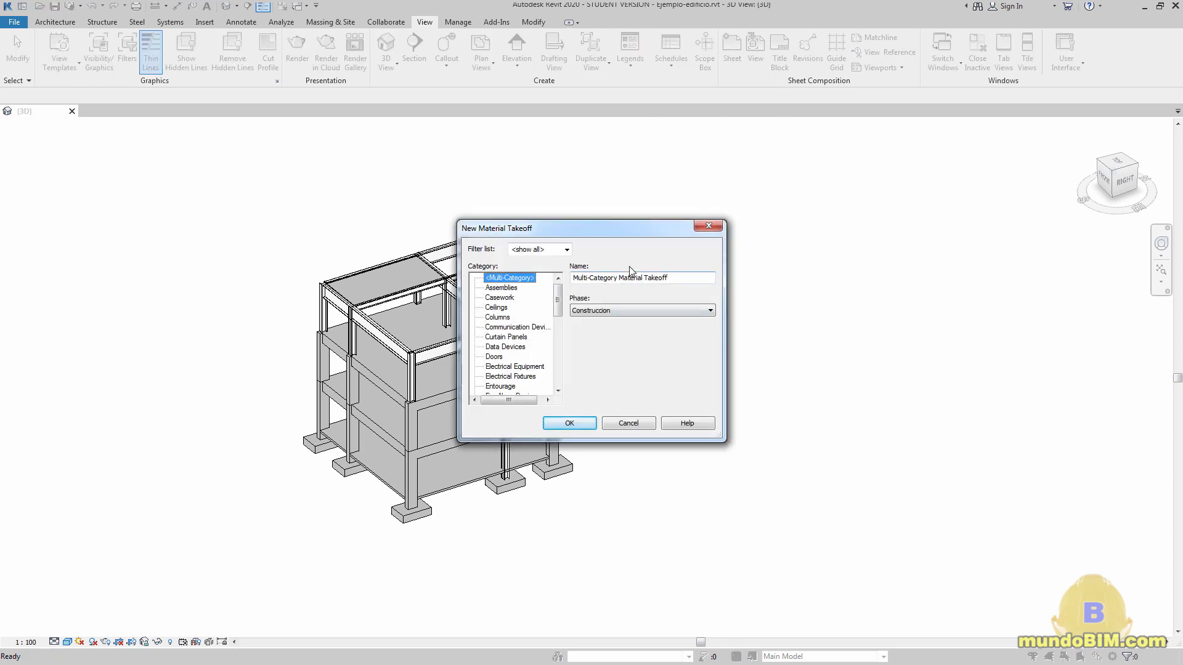
{"action": "key", "text": "Tab"}
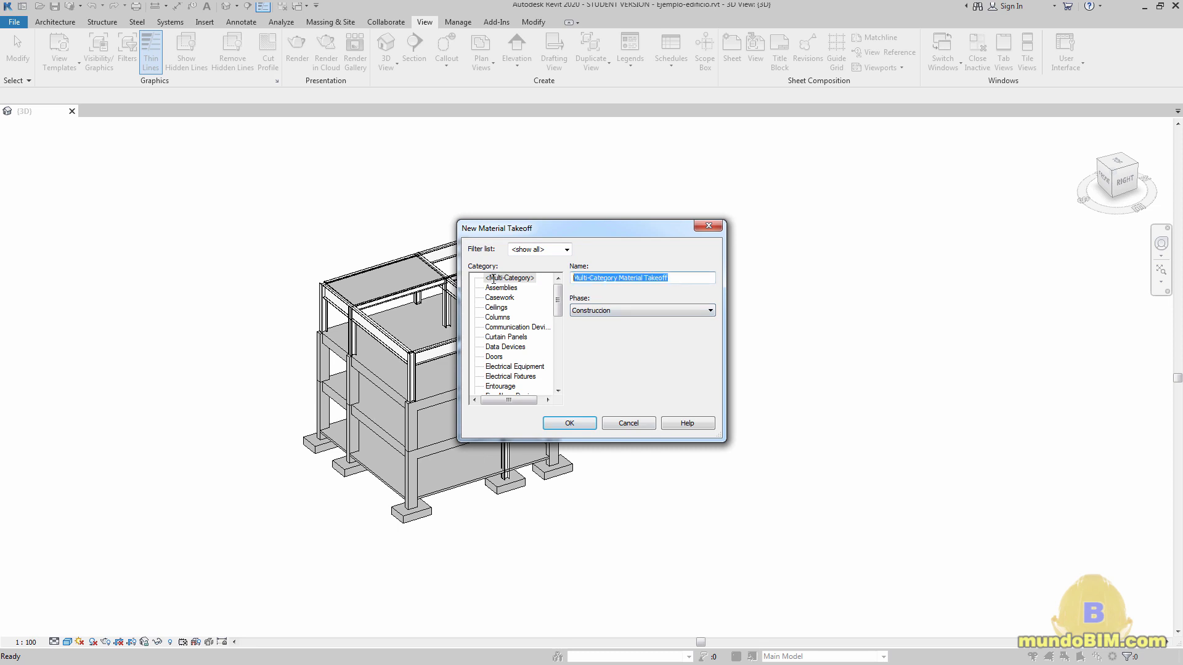
{"action": "type", "text": "Lista de categorias"}
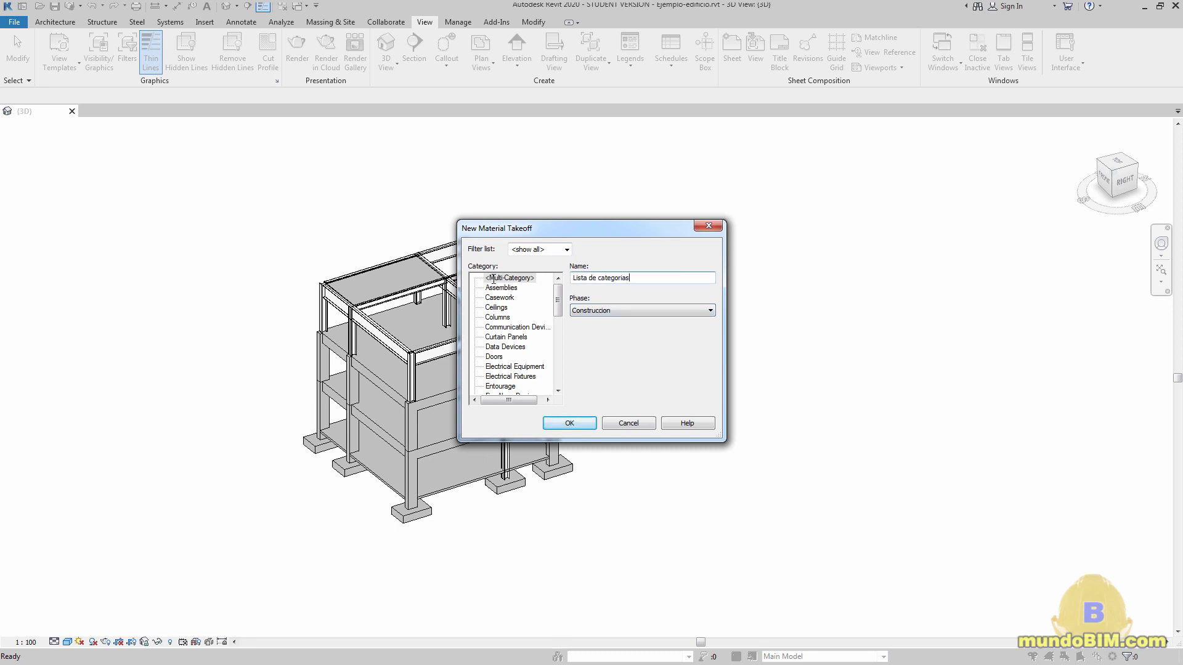
{"action": "left_click", "coordinate": [569, 423]}
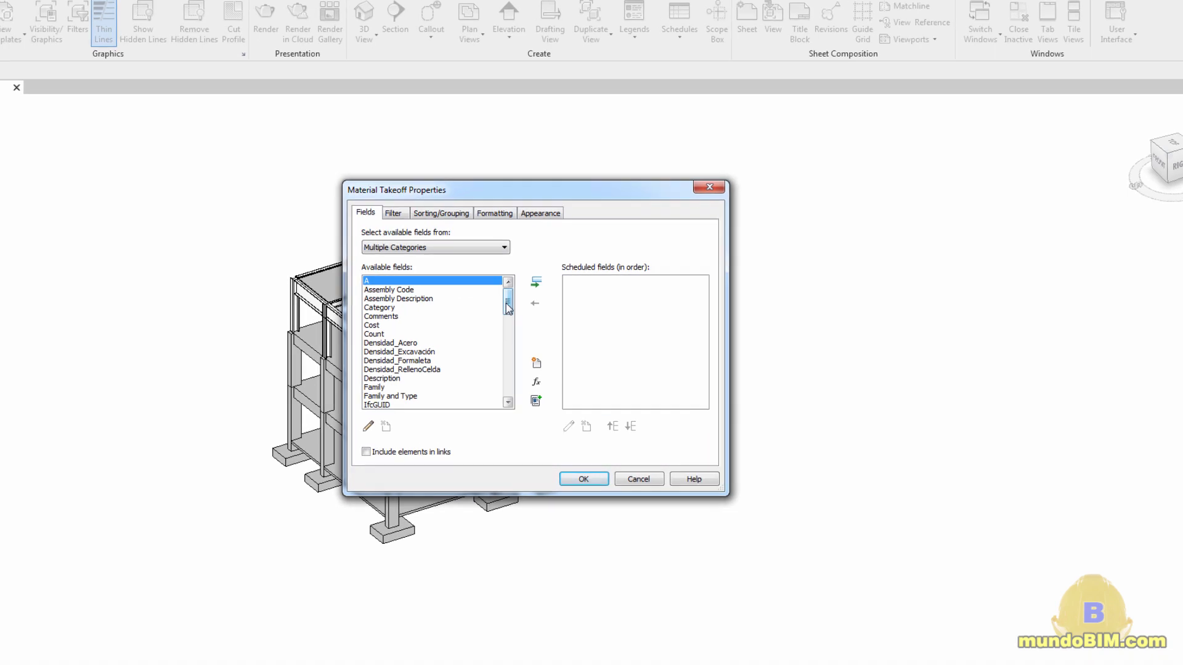
- Add the Category and Material: Name fields to the Lista de categorias takeoff
{"action": "left_click", "coordinate": [373, 316]}
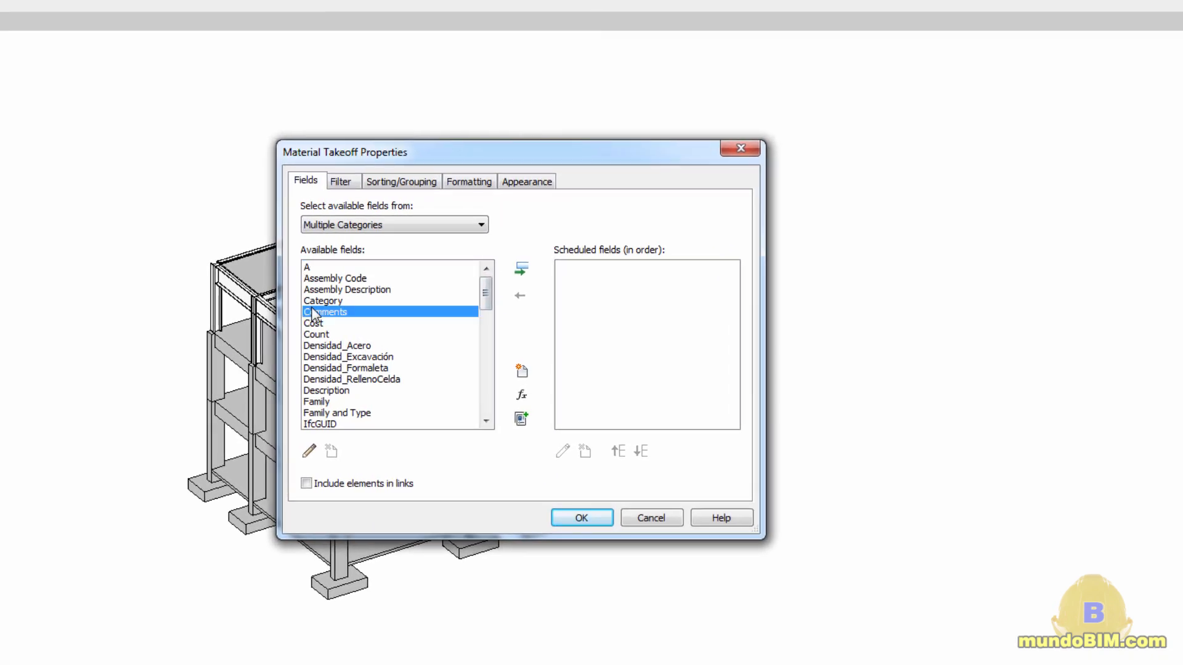
{"action": "left_click", "coordinate": [395, 308]}
{"action": "left_click", "coordinate": [521, 269]}
{"action": "left_click_drag", "start_coordinate": [484, 297], "coordinate": [483, 338]}
{"action": "left_click", "coordinate": [377, 423]}
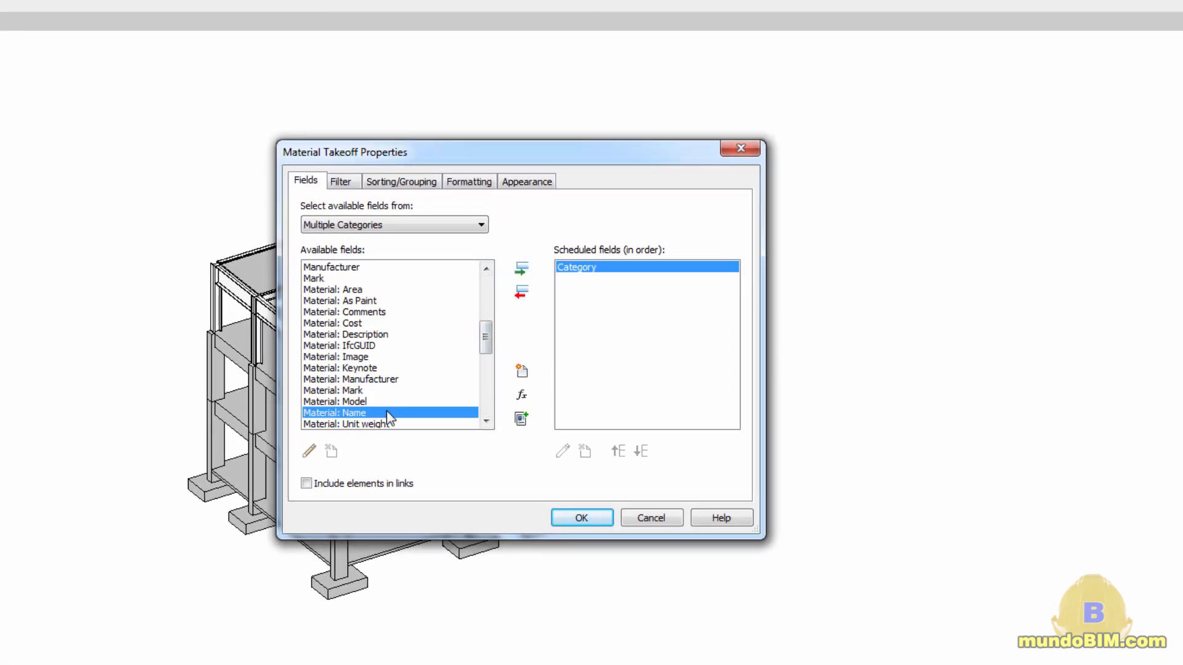
{"action": "left_click", "coordinate": [523, 271]}
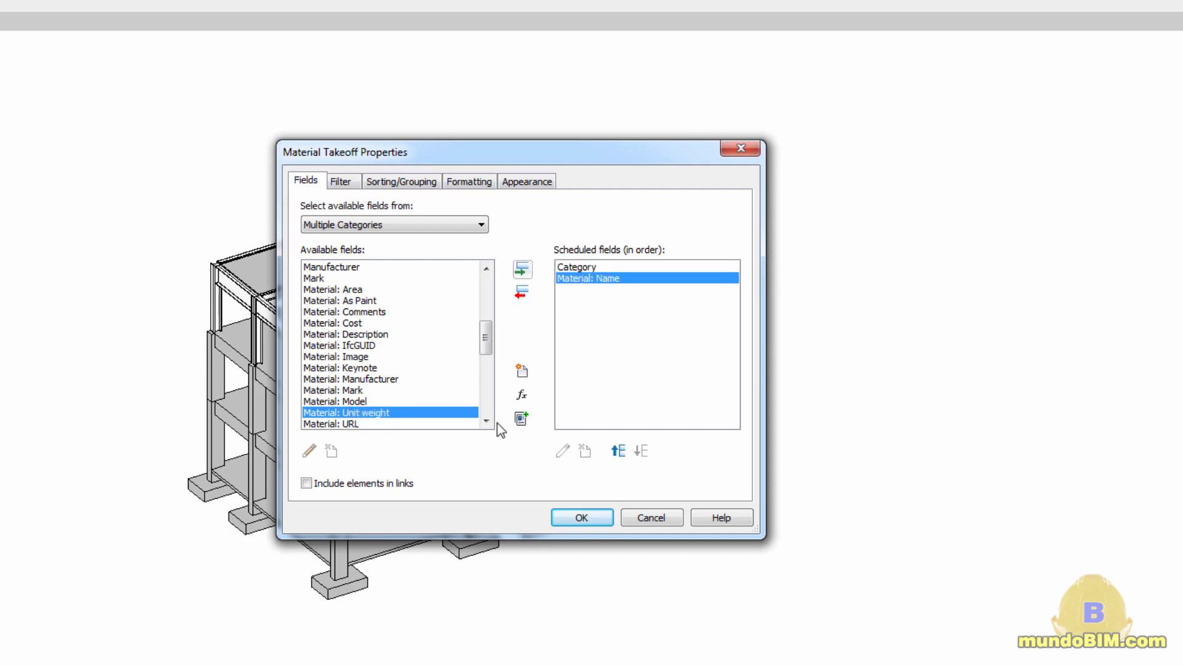
- Sort the takeoff by Category without itemizing every instance, create it, and widen its Category column
{"action": "left_click", "coordinate": [414, 183]}
{"action": "left_click", "coordinate": [435, 210]}
{"action": "left_click", "coordinate": [431, 236]}
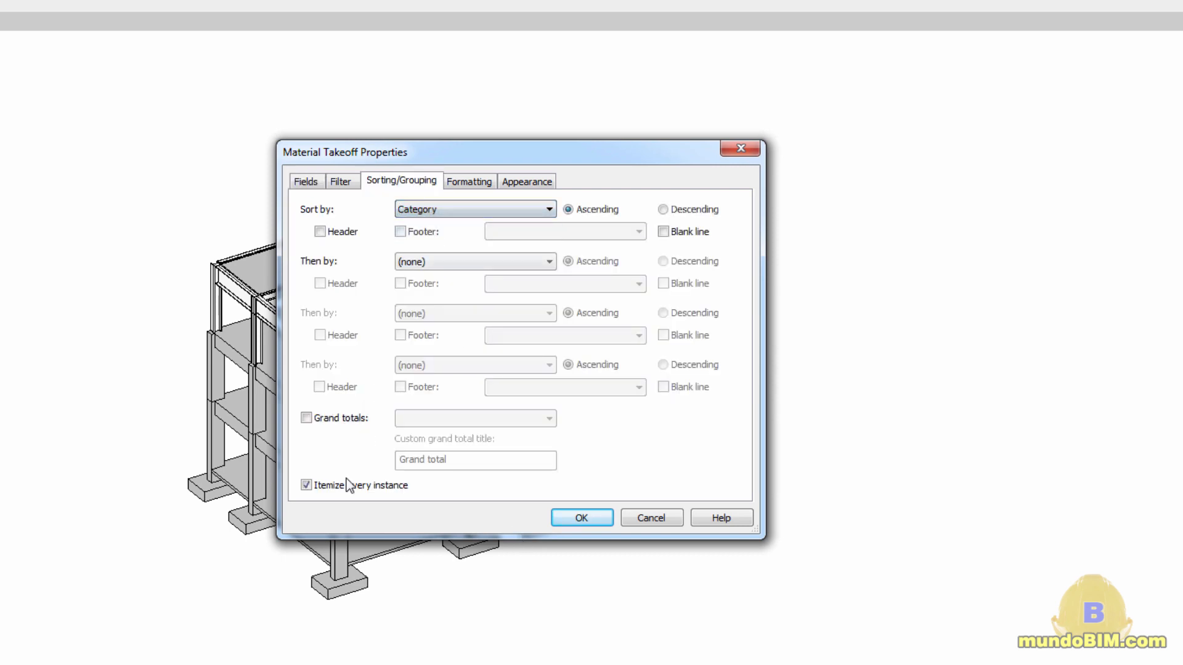
{"action": "left_click", "coordinate": [307, 485]}
{"action": "left_click", "coordinate": [587, 517]}
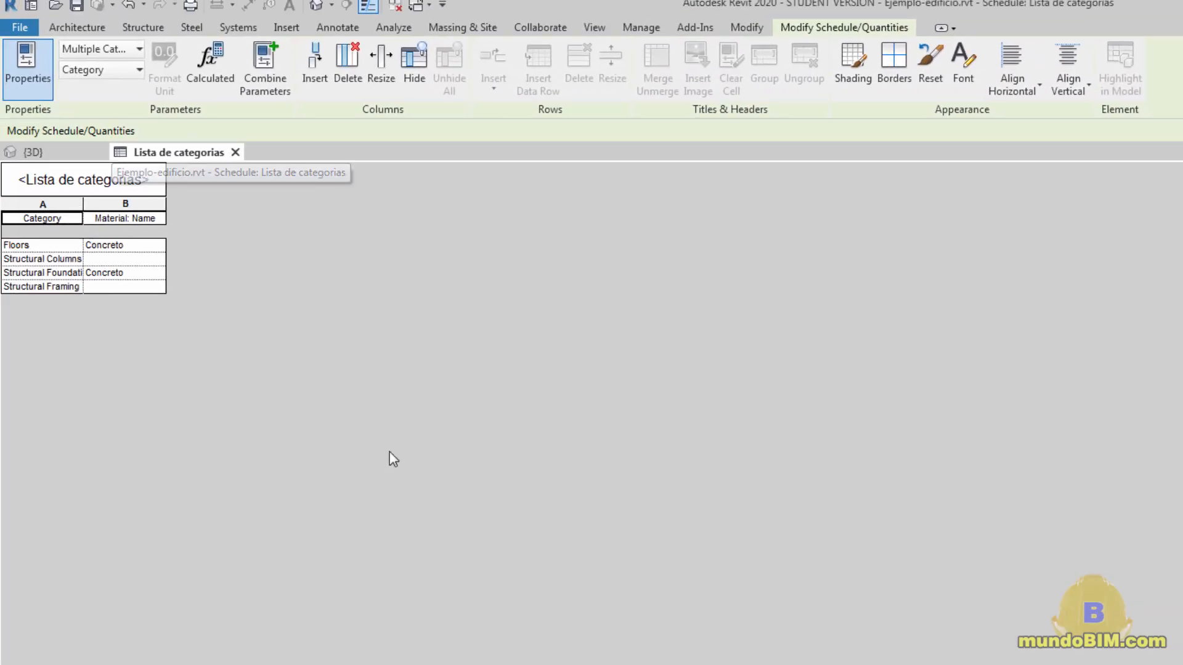
{"action": "left_click_drag", "start_coordinate": [81, 204], "coordinate": [127, 204]}
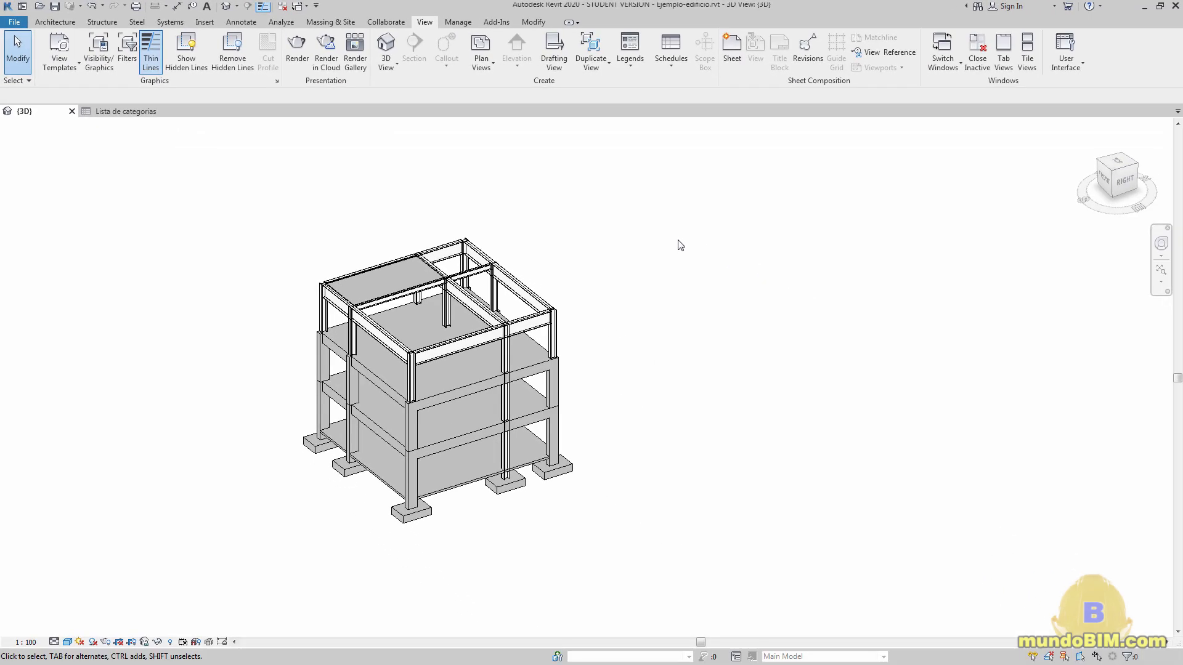
- Tile the Lista de categorias schedule beside the 3D view with the whole building in sight
{"action": "left_click", "coordinate": [128, 112]}
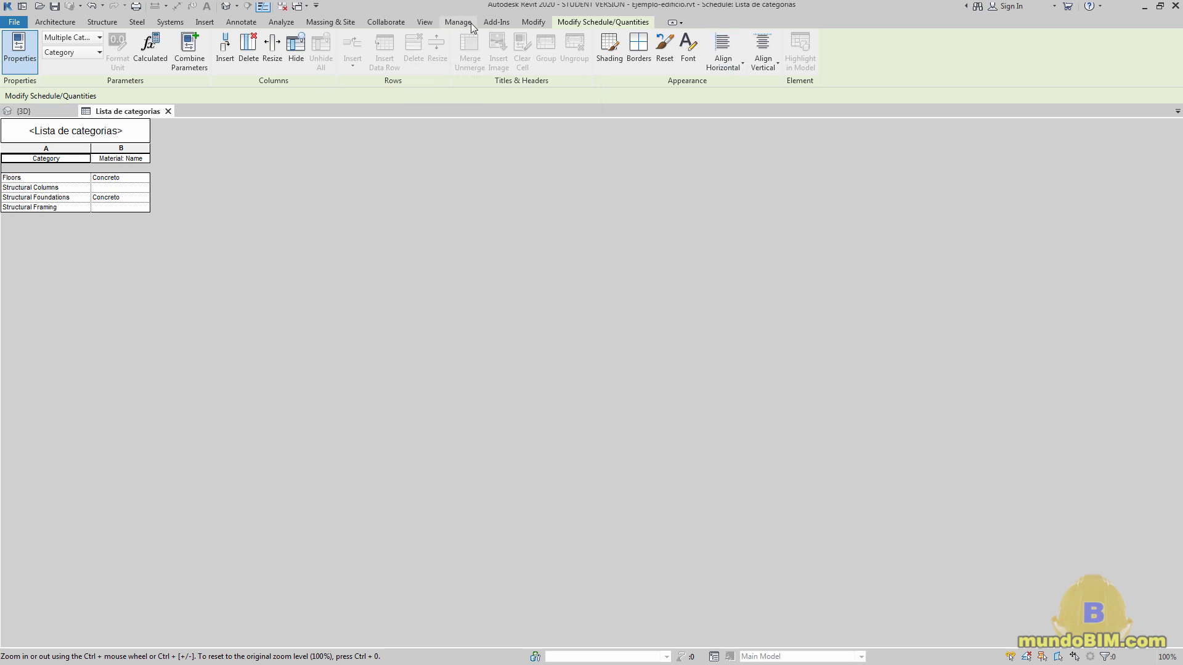
{"action": "left_click", "coordinate": [424, 23]}
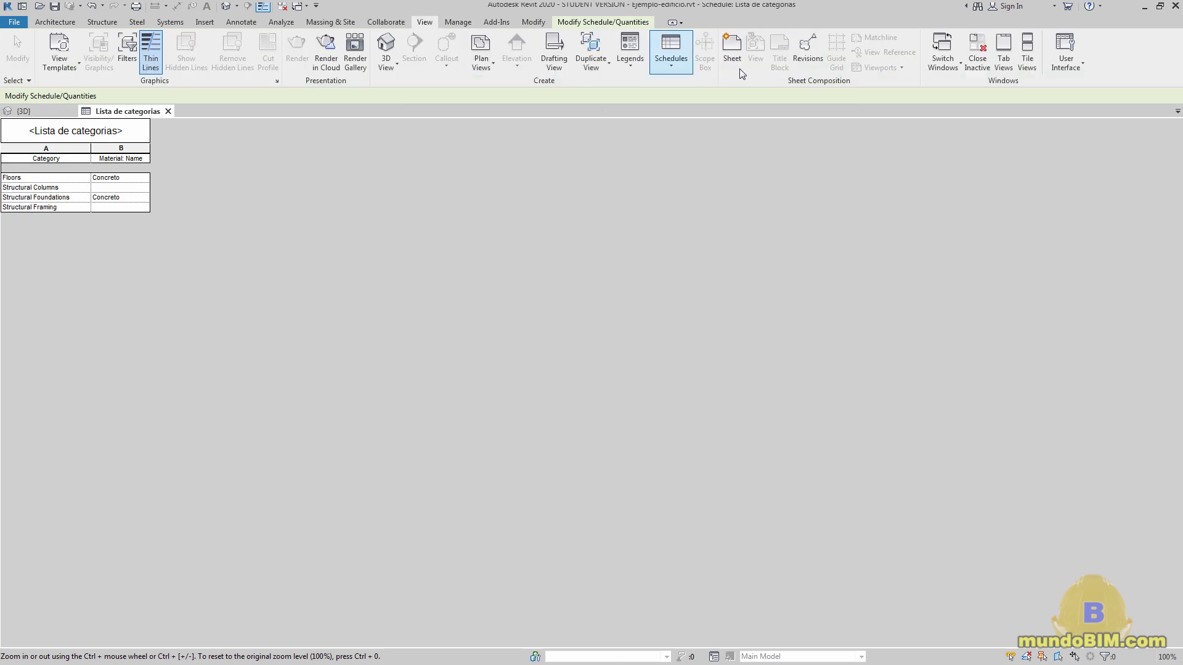
{"action": "left_click", "coordinate": [1027, 54]}
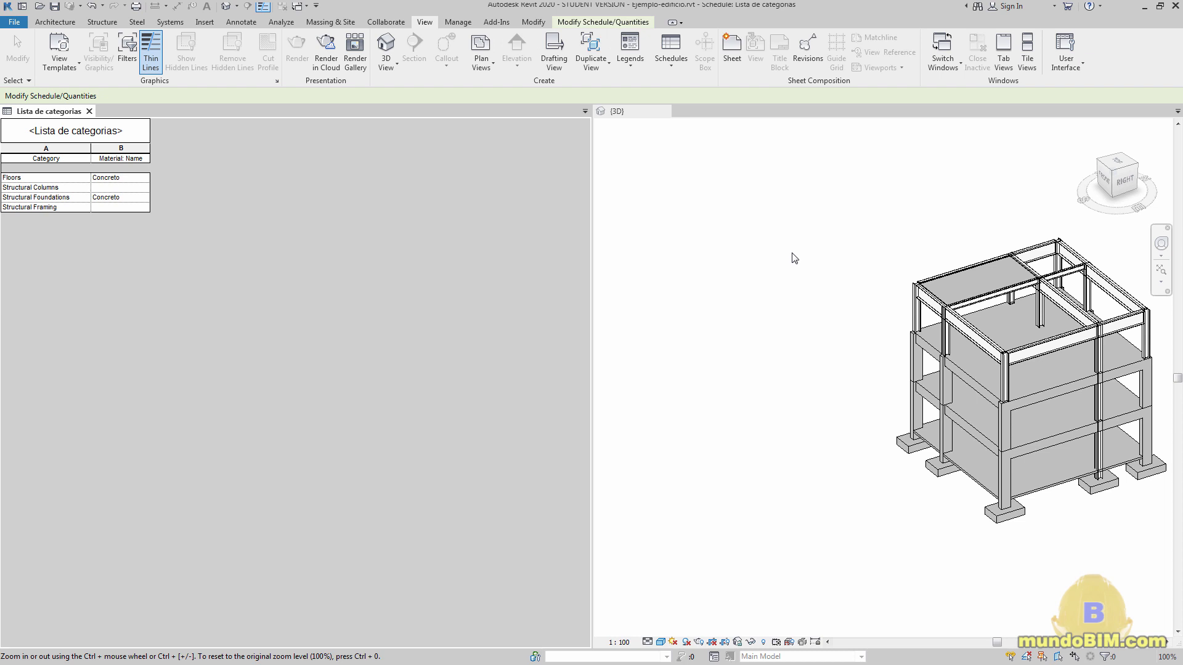
{"action": "left_click", "coordinate": [794, 258]}
{"action": "middle_click_drag", "start_coordinate": [855, 311], "coordinate": [694, 301]}
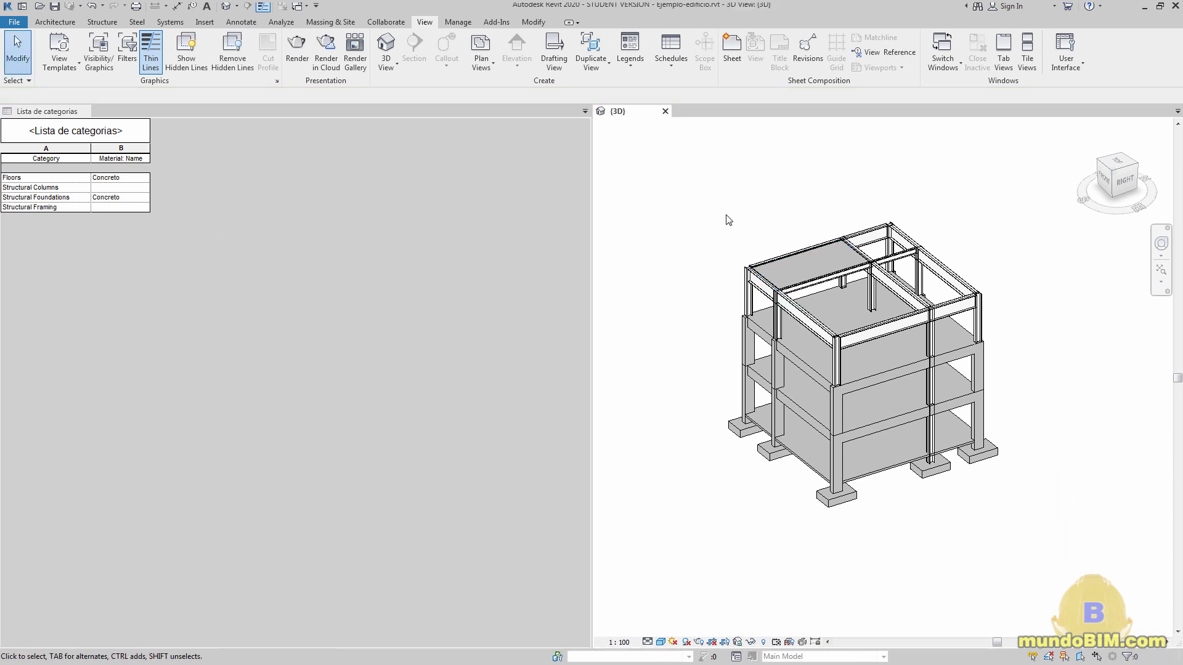
{"action": "scroll", "coordinate": [893, 369], "scroll_direction": "up", "scroll_amount": 2}
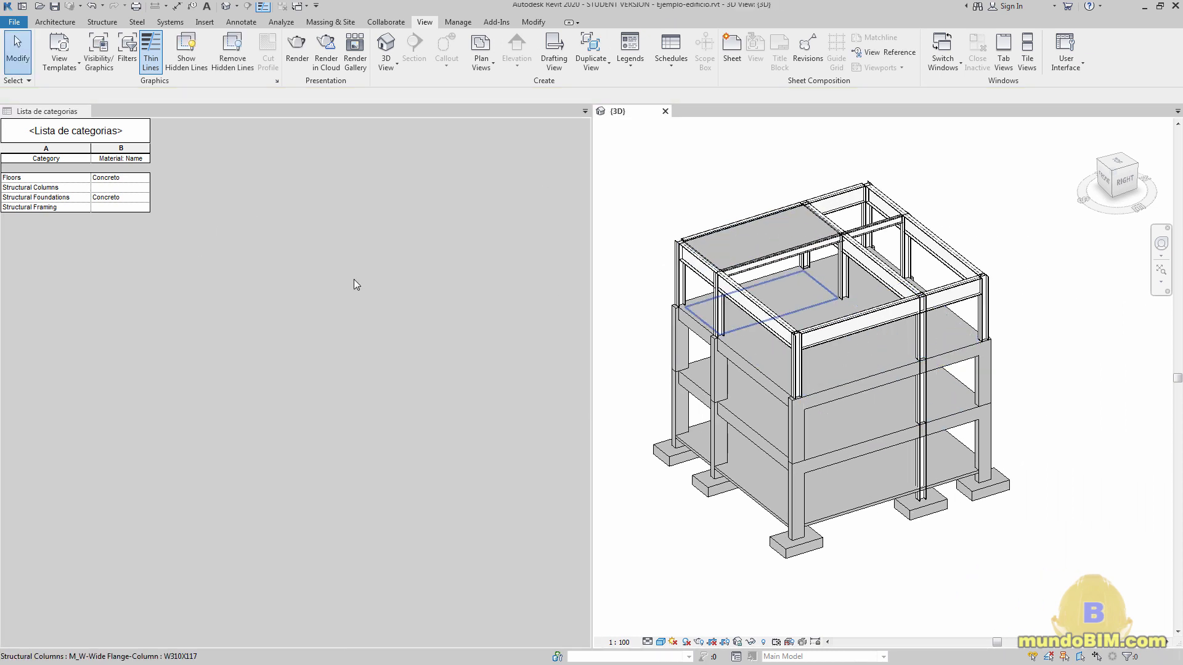
- In Object Styles, assign the Concreto material to the Structural Columns category
{"action": "left_click", "coordinate": [272, 264]}
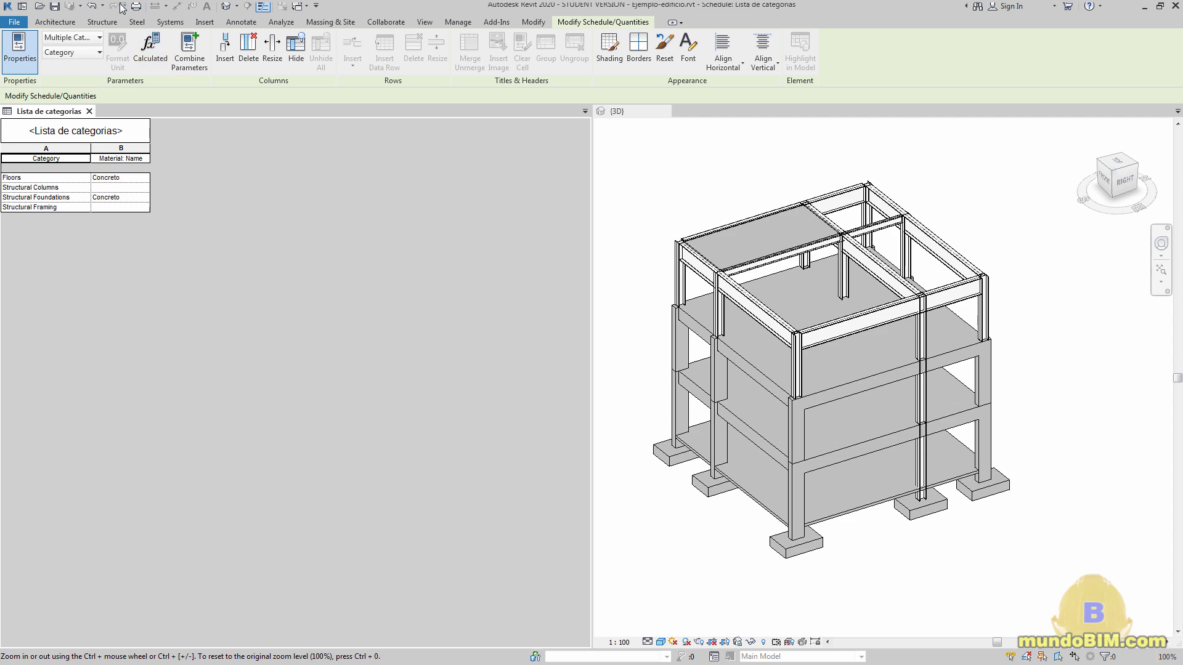
{"action": "left_click", "coordinate": [460, 22]}
{"action": "left_click", "coordinate": [83, 49]}
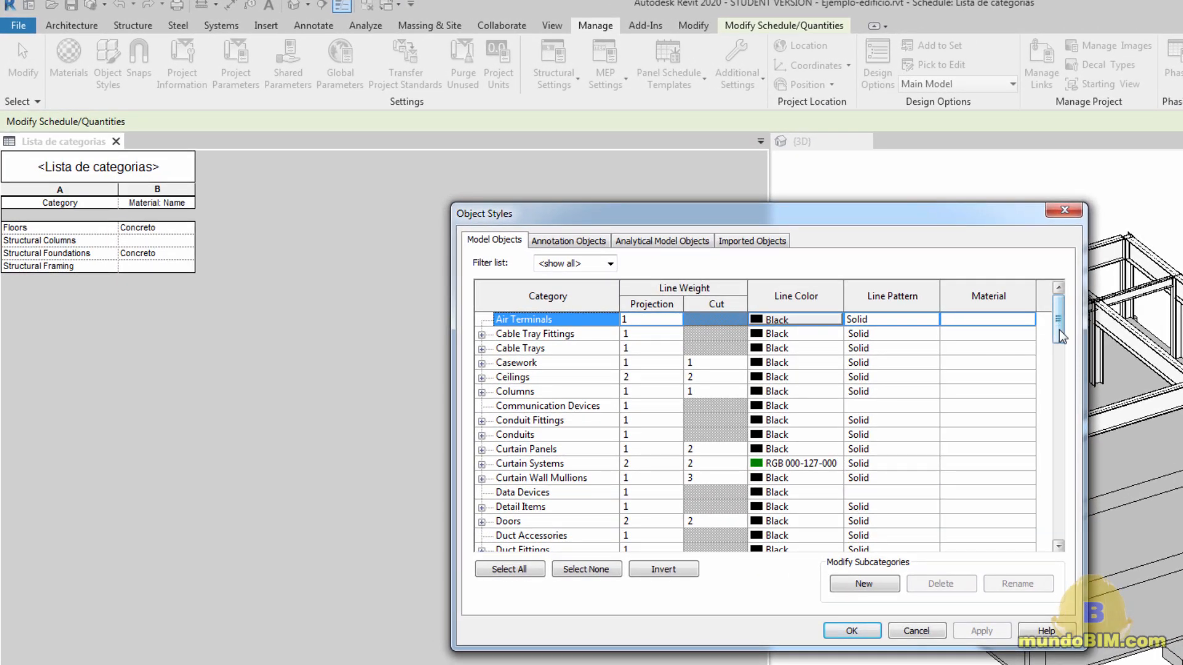
{"action": "left_click_drag", "start_coordinate": [1057, 320], "coordinate": [1056, 374]}
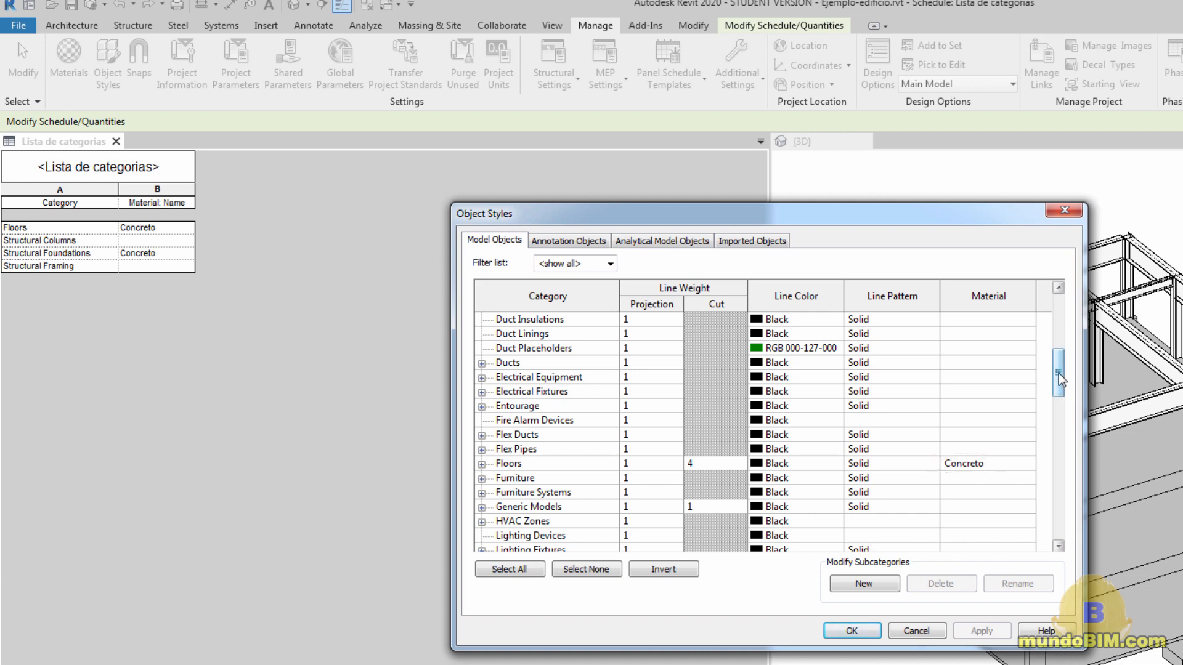
{"action": "left_click_drag", "start_coordinate": [1059, 377], "coordinate": [1059, 504]}
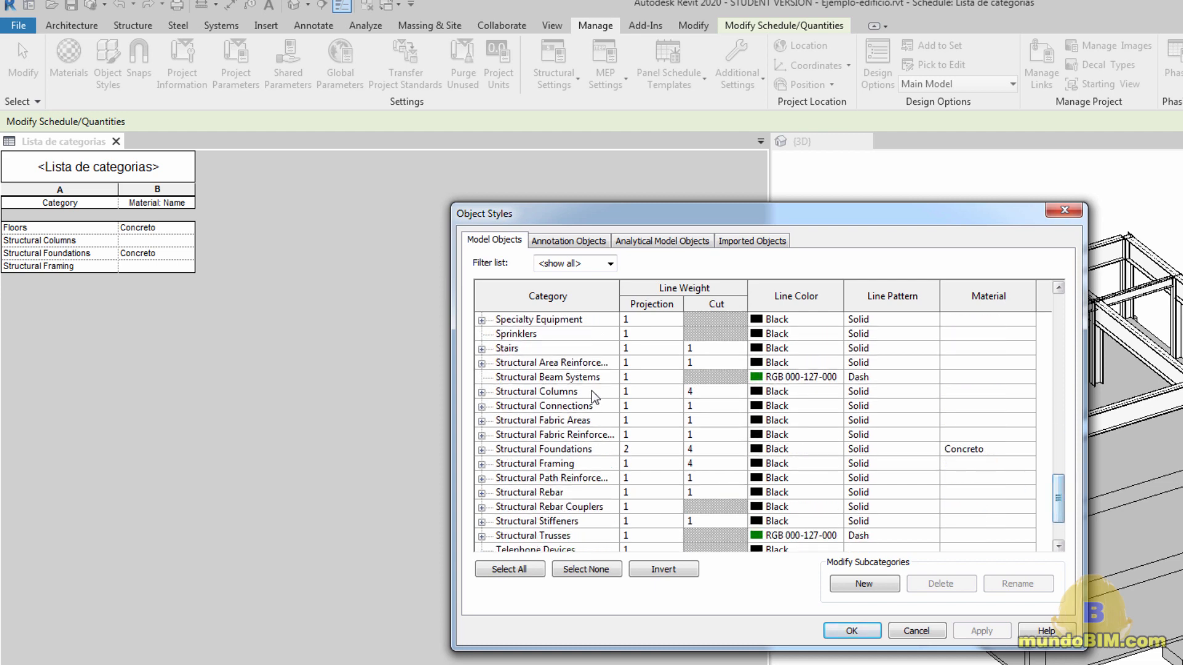
{"action": "left_click", "coordinate": [1028, 394]}
{"action": "left_click", "coordinate": [1030, 393]}
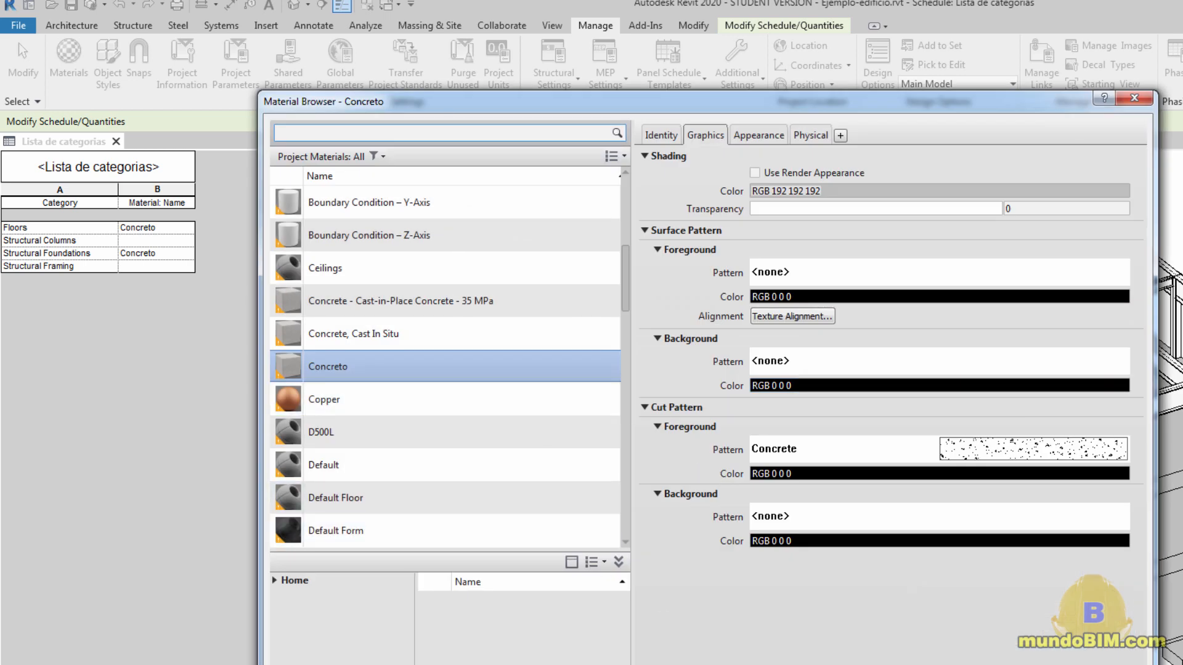
{"action": "left_click", "coordinate": [982, 664]}
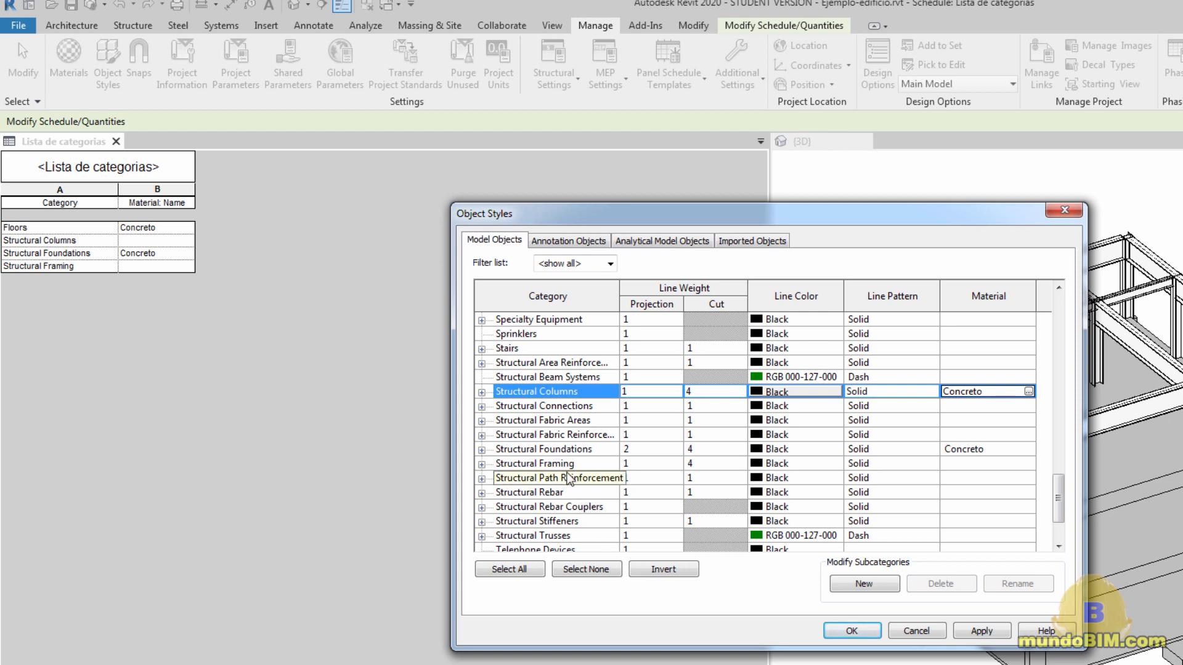
- Assign the Concreto material to the Structural Framing category and accept the Object Styles changes
{"action": "left_click", "coordinate": [1029, 466]}
{"action": "left_click", "coordinate": [1028, 463]}
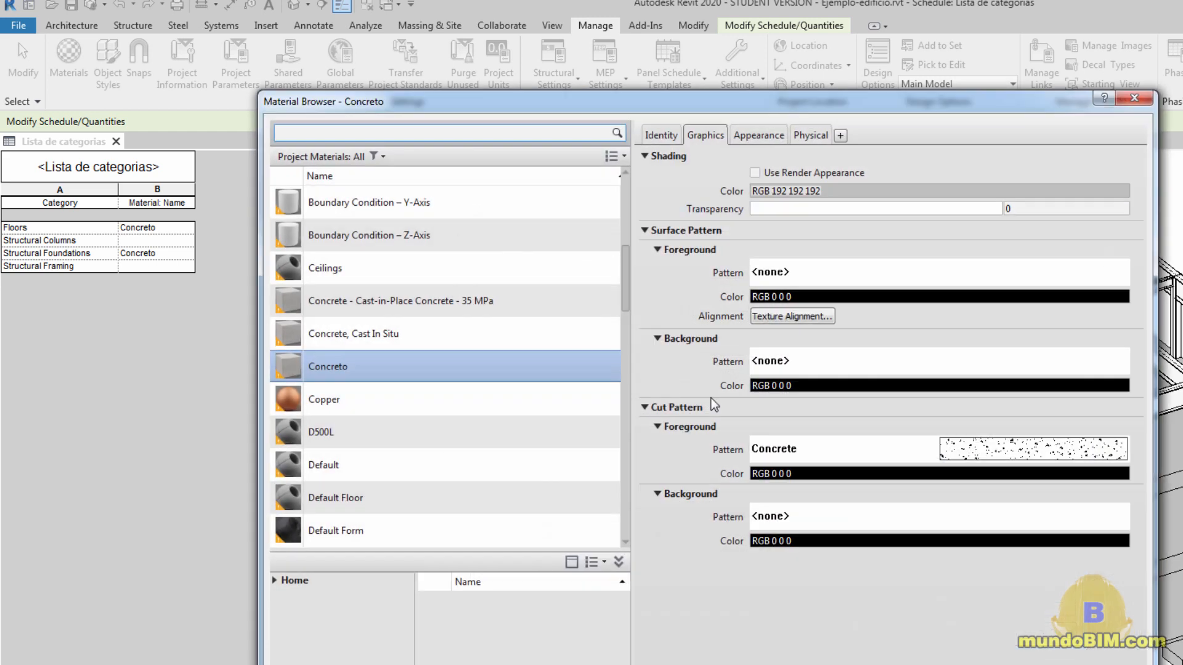
{"action": "left_click", "coordinate": [988, 664]}
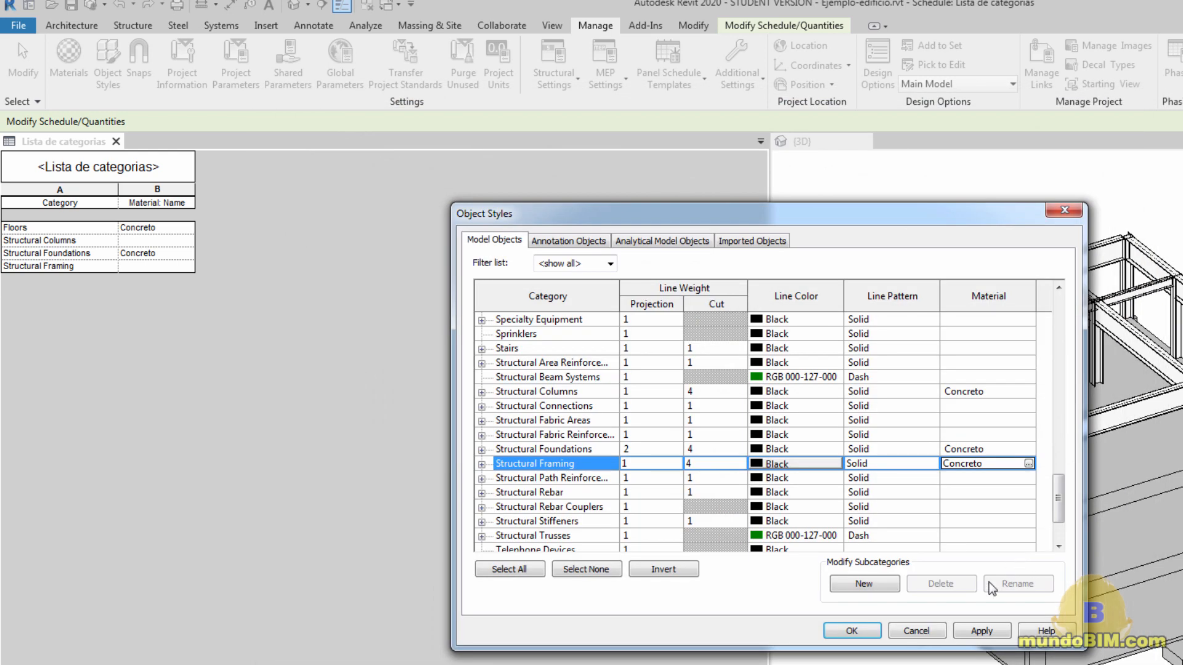
{"action": "left_click", "coordinate": [854, 633]}
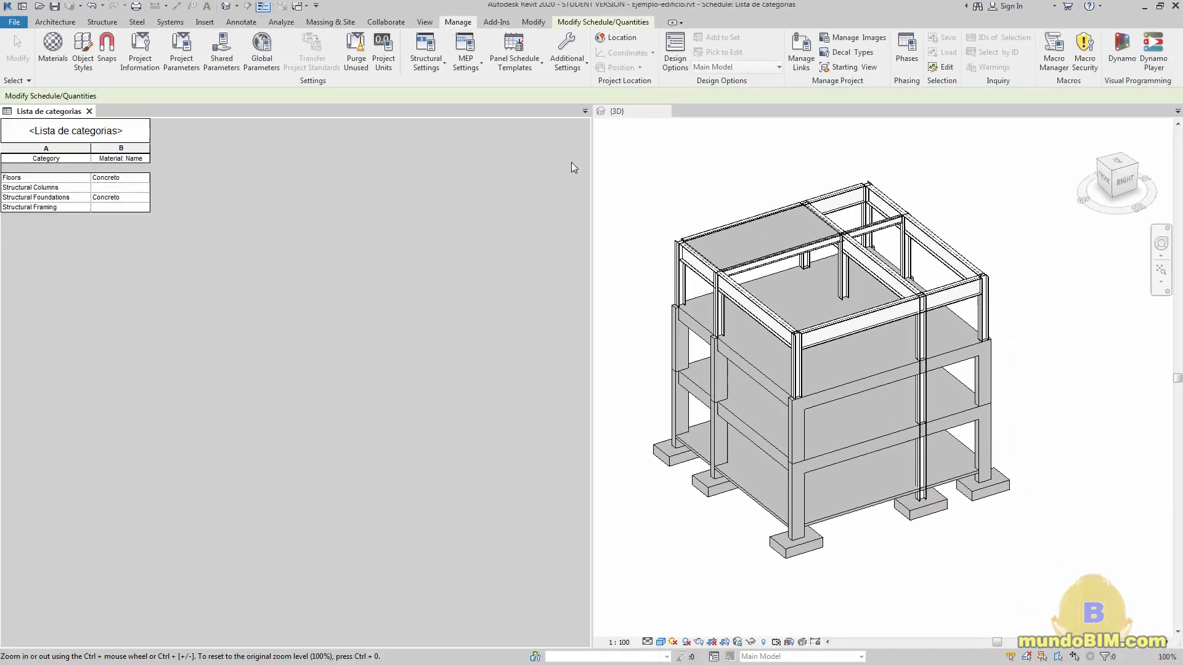
- Close the Lista de categorias schedule and tile the 3D view beside Reporte de materiales with the building centred
{"action": "left_click", "coordinate": [89, 111]}
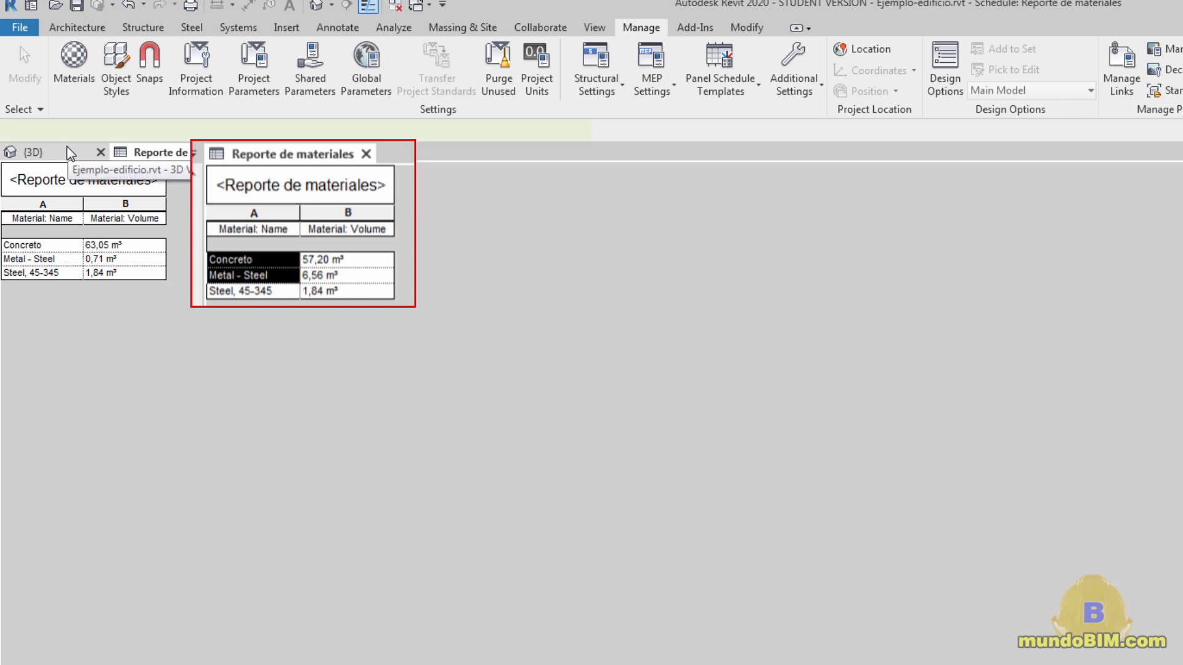
{"action": "left_click", "coordinate": [70, 154]}
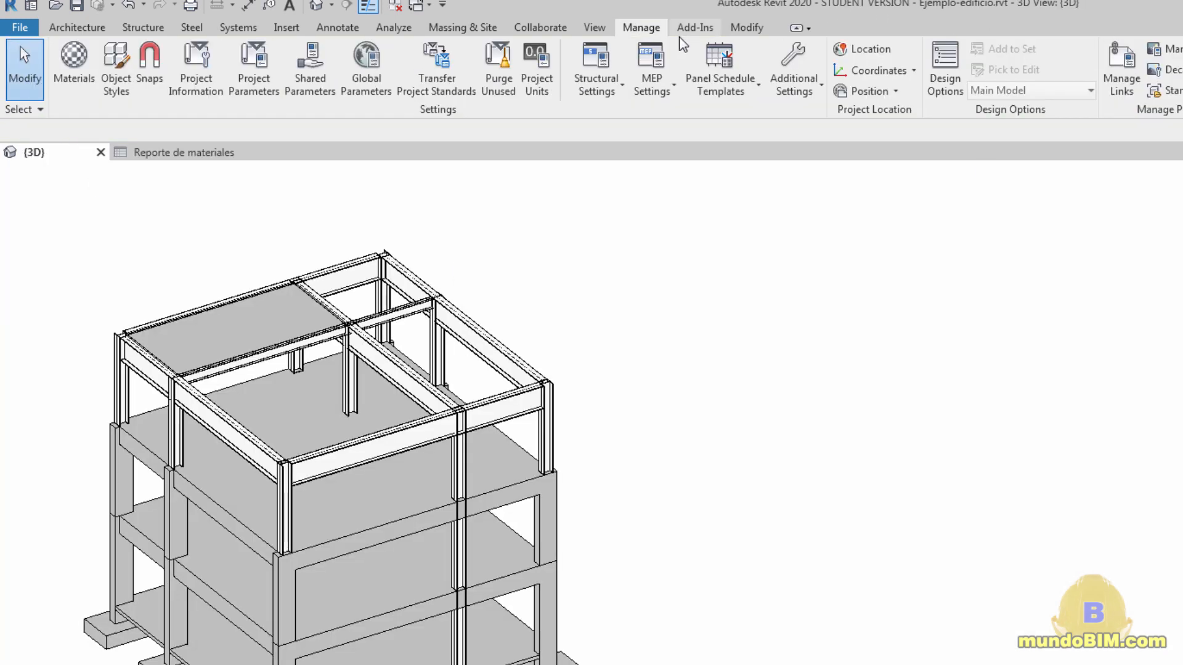
{"action": "left_click", "coordinate": [594, 27]}
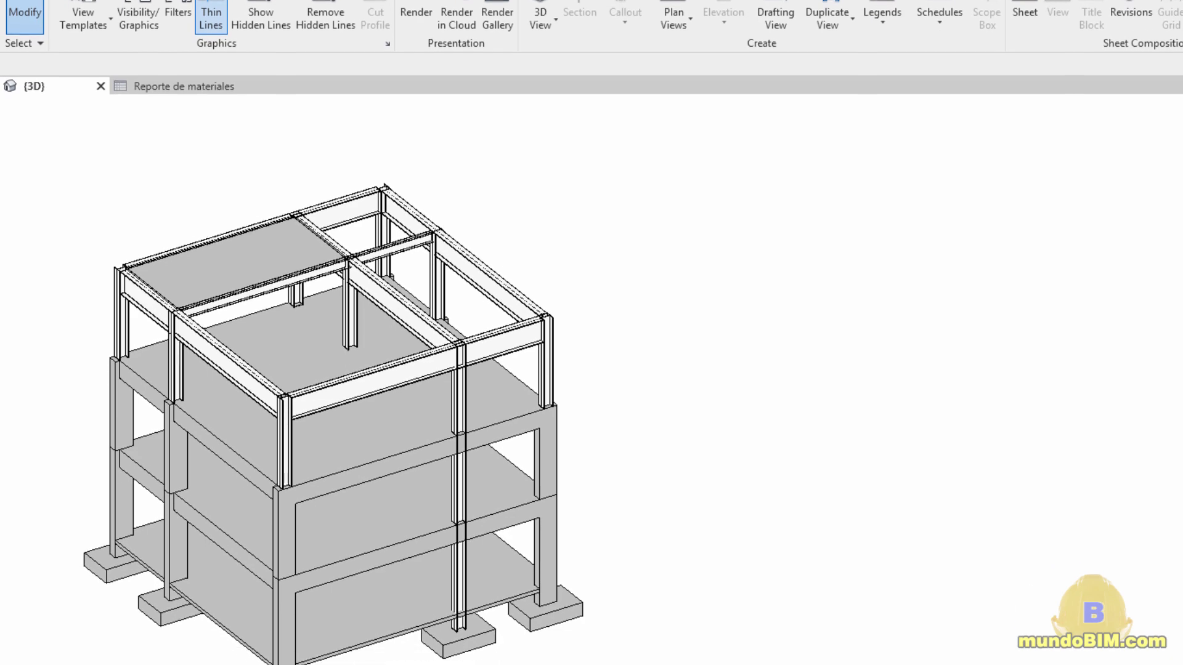
{"action": "left_click", "coordinate": [1180, 53]}
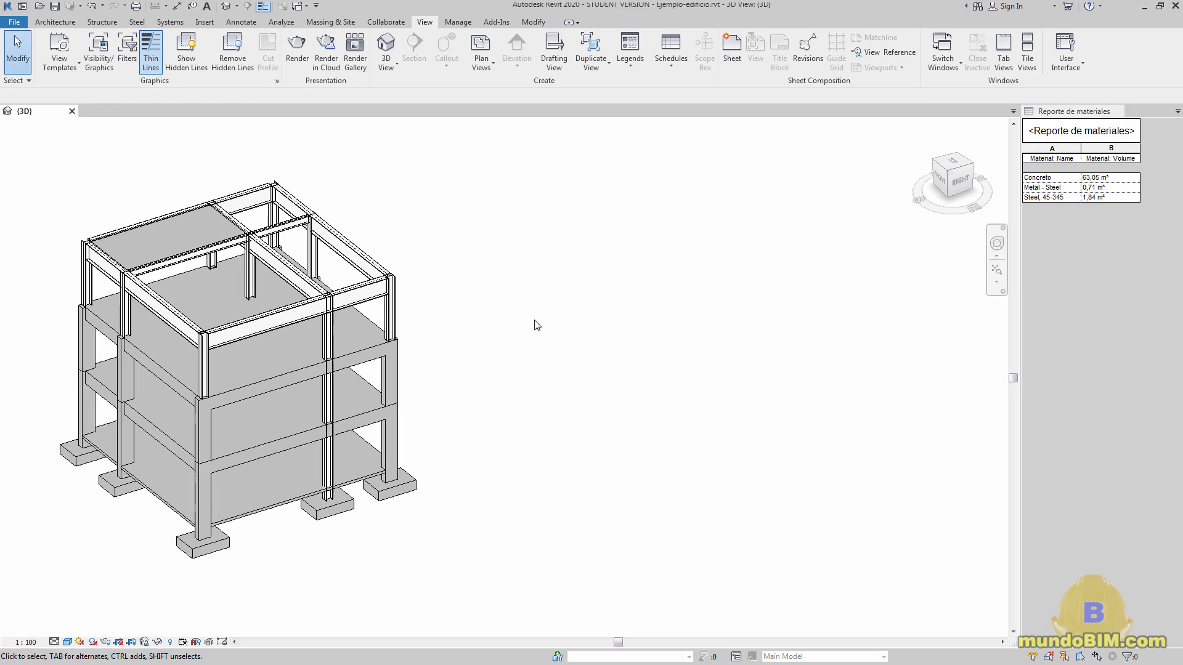
{"action": "middle_click_drag", "start_coordinate": [536, 325], "coordinate": [687, 308]}
{"action": "scroll", "coordinate": [610, 318], "scroll_direction": "up", "scroll_amount": 1}
{"action": "scroll", "coordinate": [665, 299], "scroll_direction": "down", "scroll_amount": 1}
{"action": "scroll", "coordinate": [685, 308], "scroll_direction": "up", "scroll_amount": 2}
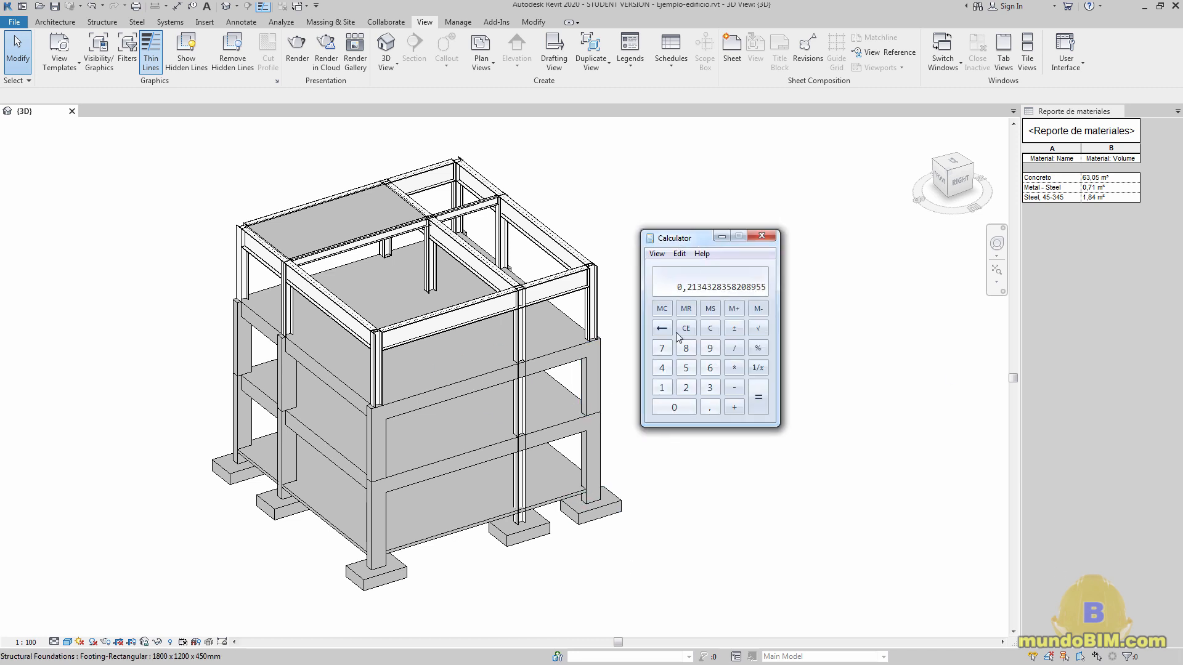
- In Calculator, add the steel volumes 0,71 and 1,84, multiply by 7850, divide by the gross area of 268, and close Calculator
{"action": "left_click", "coordinate": [707, 321]}
{"action": "type", "text": "0,71+"}
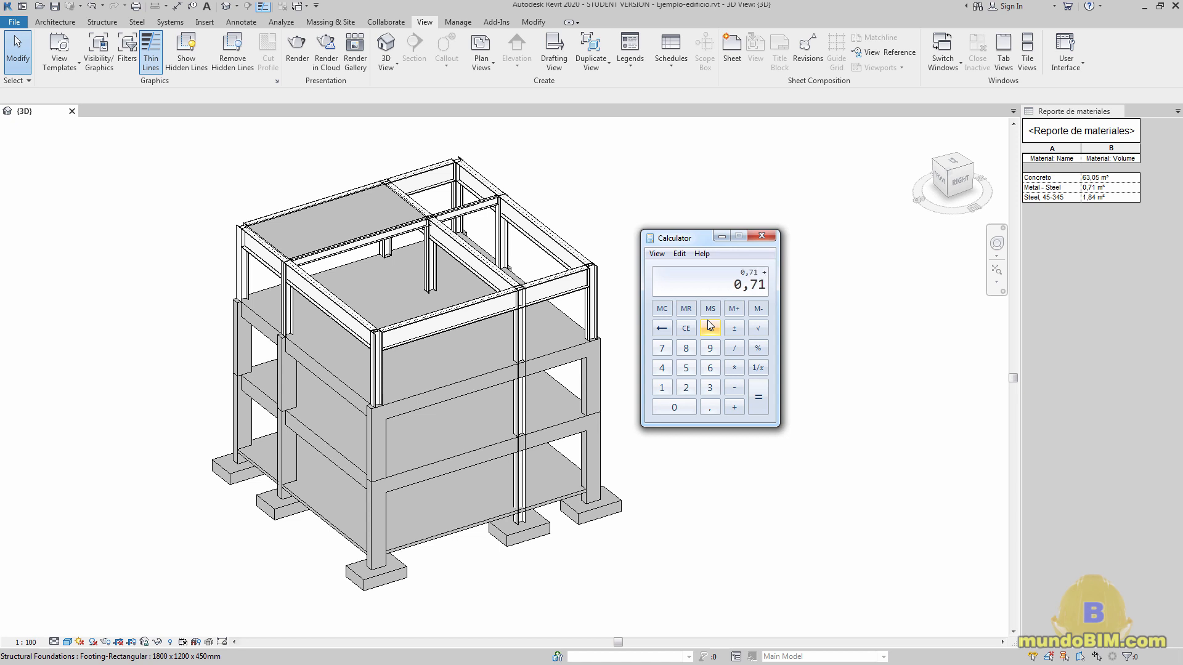
{"action": "type", "text": "1,84"}
{"action": "key", "text": "Return"}
{"action": "type", "text": "7850"}
{"action": "key", "text": "Return"}
{"action": "type", "text": "/268"}
{"action": "key", "text": "Return"}
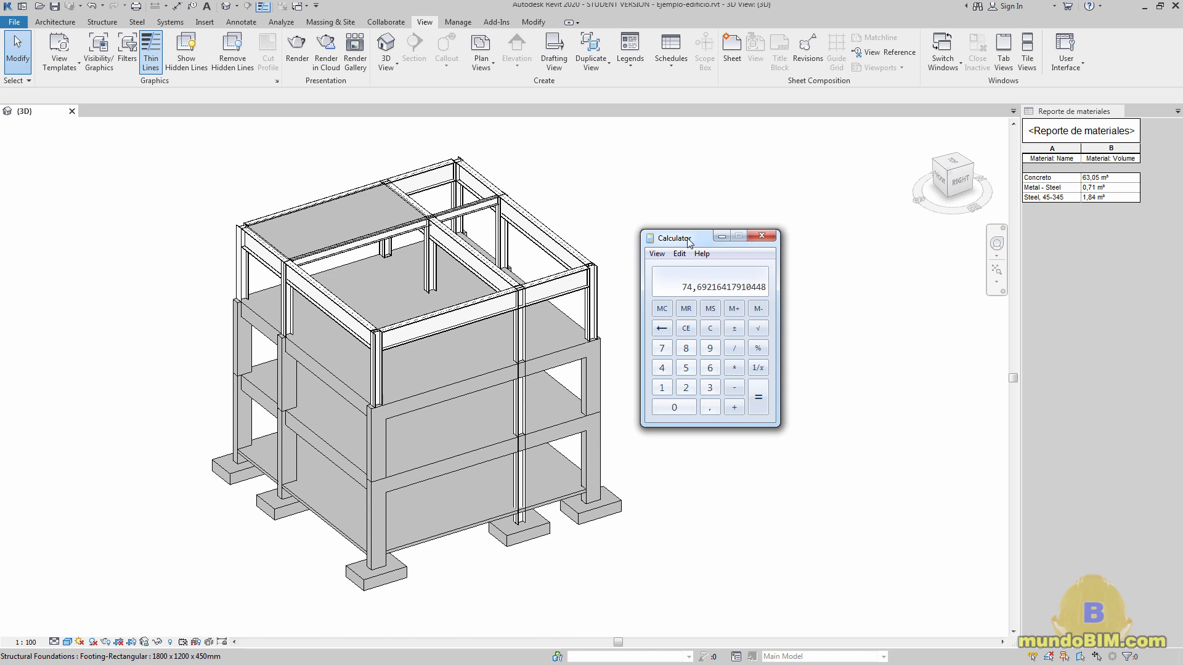
{"action": "left_click", "coordinate": [750, 238]}
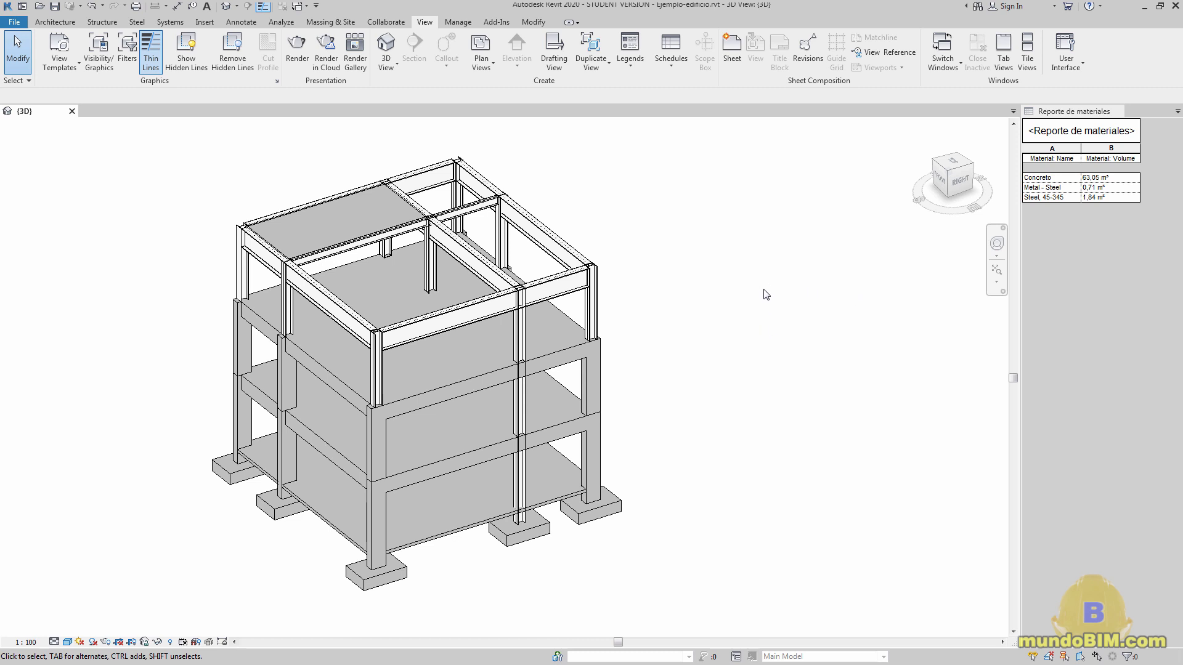
- Isolate the elements listed under Concreto in Reporte de materiales within the 3D view
{"action": "scroll", "coordinate": [795, 296], "scroll_direction": "down", "scroll_amount": 2}
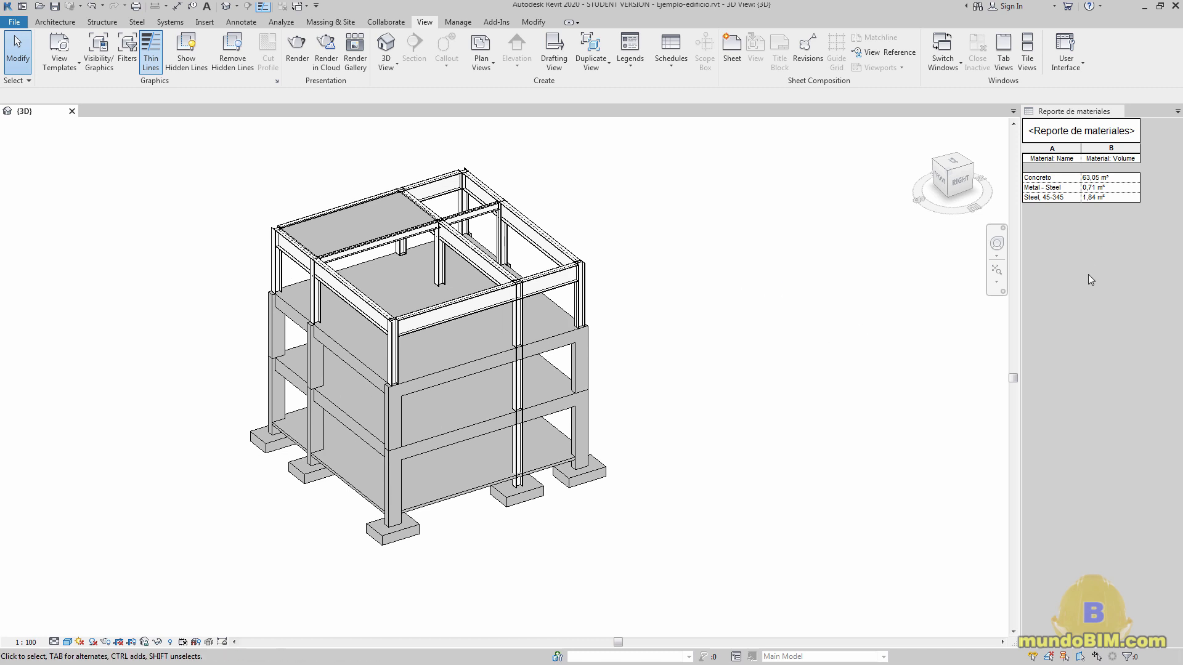
{"action": "left_click", "coordinate": [1074, 179]}
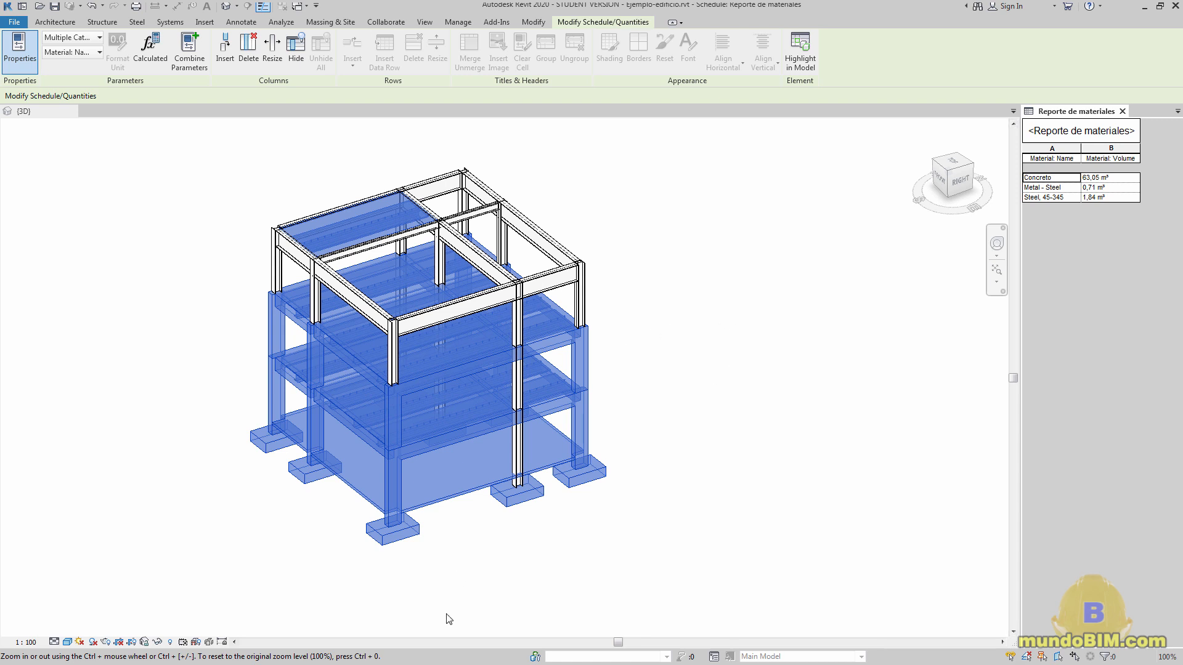
{"action": "left_click", "coordinate": [159, 644]}
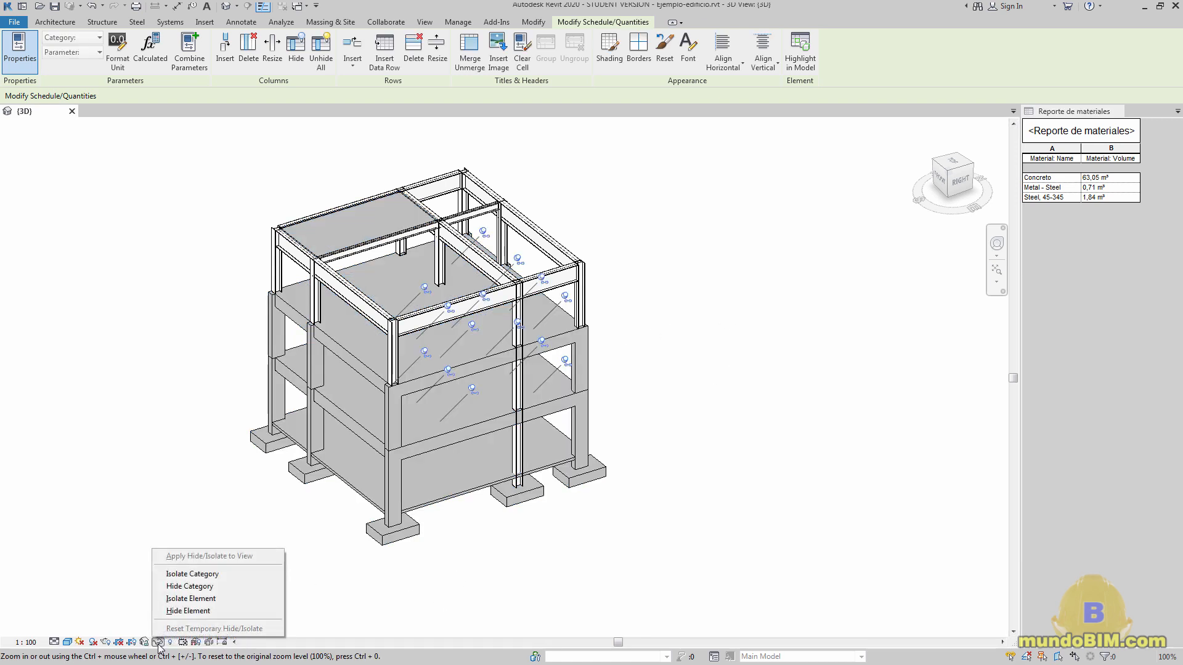
{"action": "left_click", "coordinate": [185, 598]}
{"action": "left_click", "coordinate": [706, 447]}
- Examine the composite beam beneath the uppermost slab from below, then return to an overview of the isolated Concreto elements
{"action": "scroll", "coordinate": [343, 247], "scroll_direction": "up", "scroll_amount": 4}
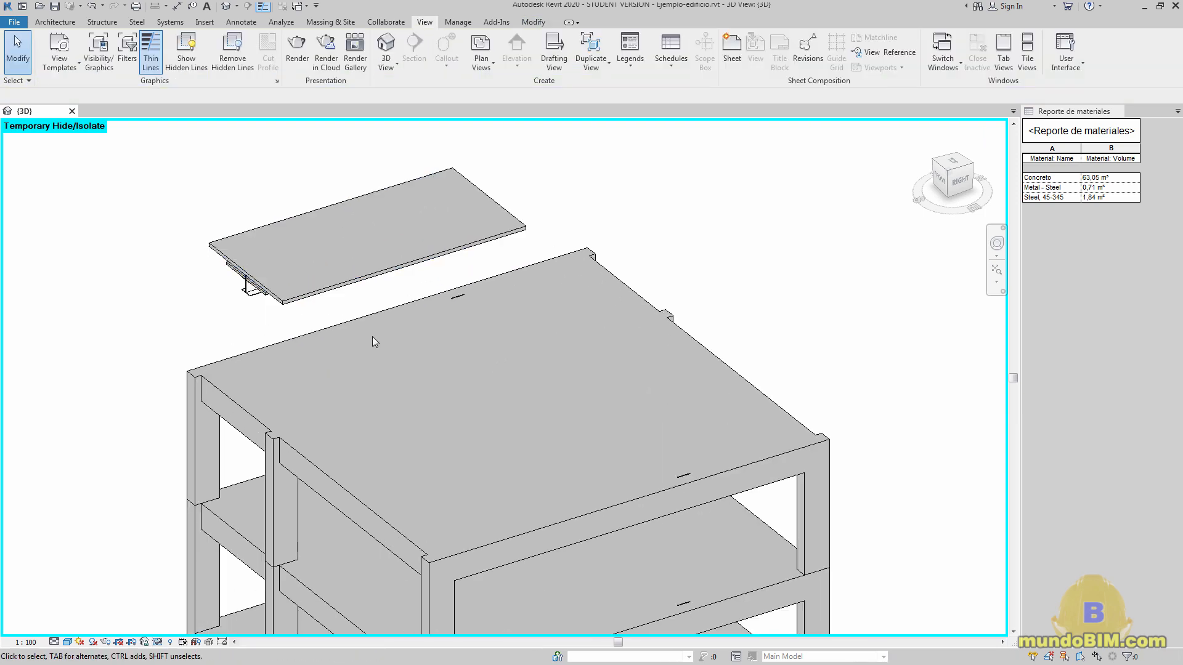
{"action": "middle_click_drag", "start_coordinate": [364, 374], "coordinate": [617, 196], "text": "shift"}
{"action": "scroll", "coordinate": [564, 221], "scroll_direction": "up", "scroll_amount": 2}
{"action": "left_click", "coordinate": [458, 259]}
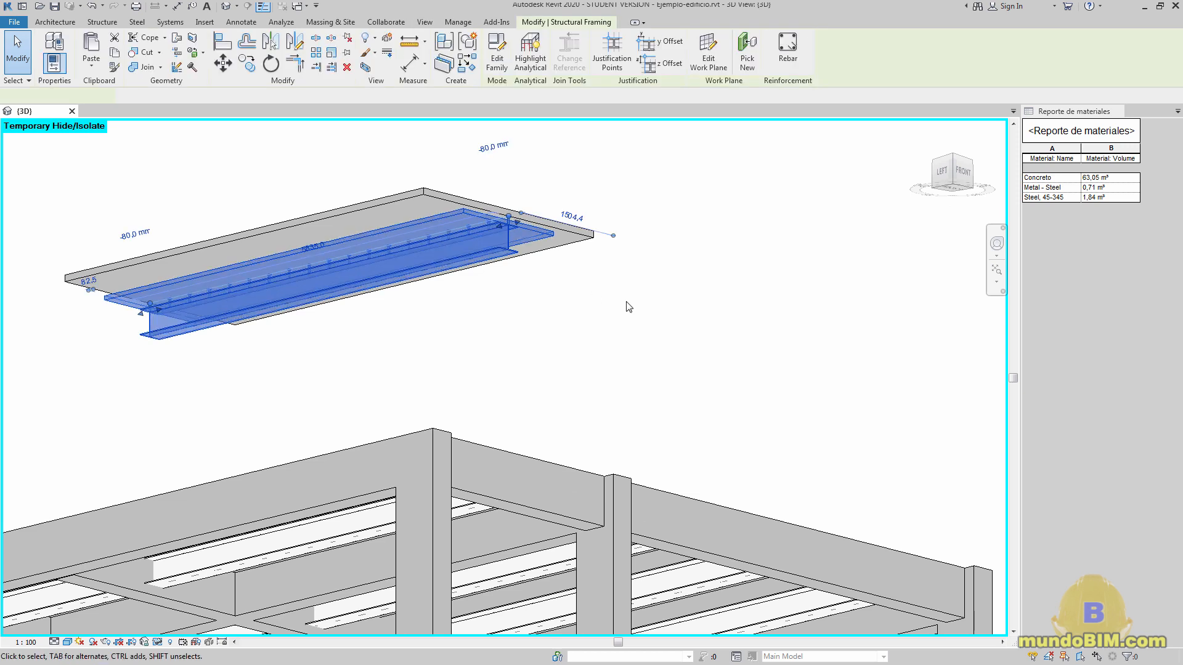
{"action": "scroll", "coordinate": [627, 303], "scroll_direction": "down", "scroll_amount": 2}
{"action": "scroll", "coordinate": [743, 327], "scroll_direction": "down", "scroll_amount": 4}
{"action": "middle_click_drag", "start_coordinate": [615, 491], "coordinate": [765, 380], "text": "shift"}
{"action": "key", "text": "Escape"}
{"action": "scroll", "coordinate": [720, 256], "scroll_direction": "up", "scroll_amount": 2}
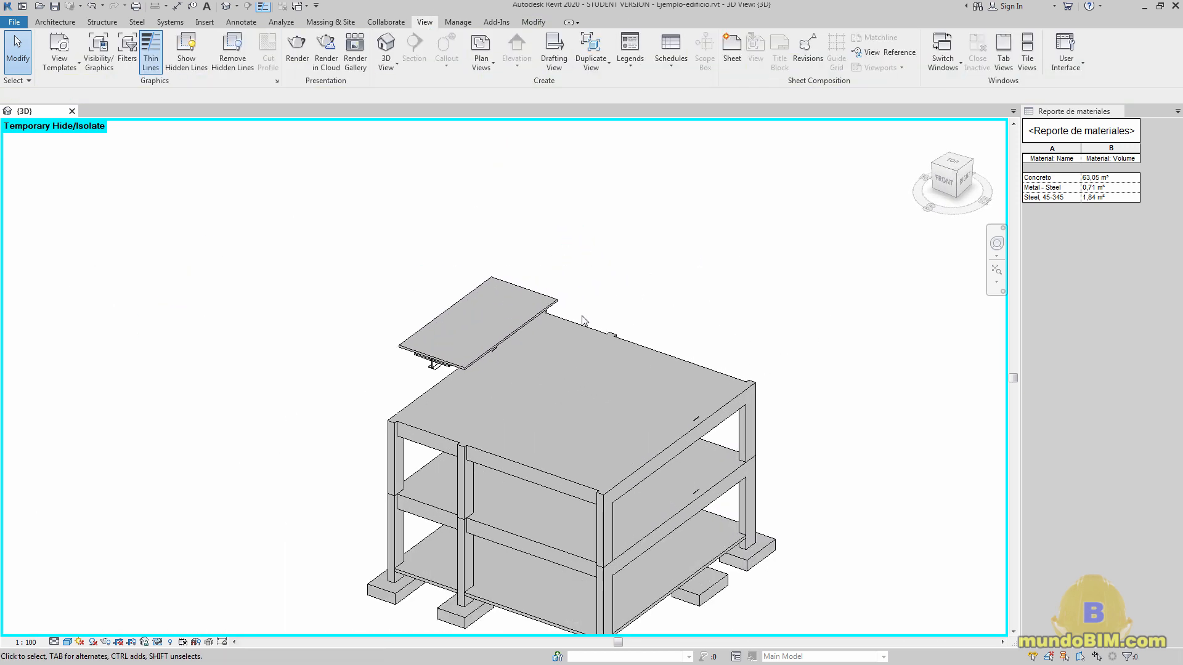
- Examine the top-level composite beam's side profile, slab portion and steel section among the isolated Concreto elements
{"action": "middle_click_drag", "start_coordinate": [555, 377], "coordinate": [557, 338], "text": "shift"}
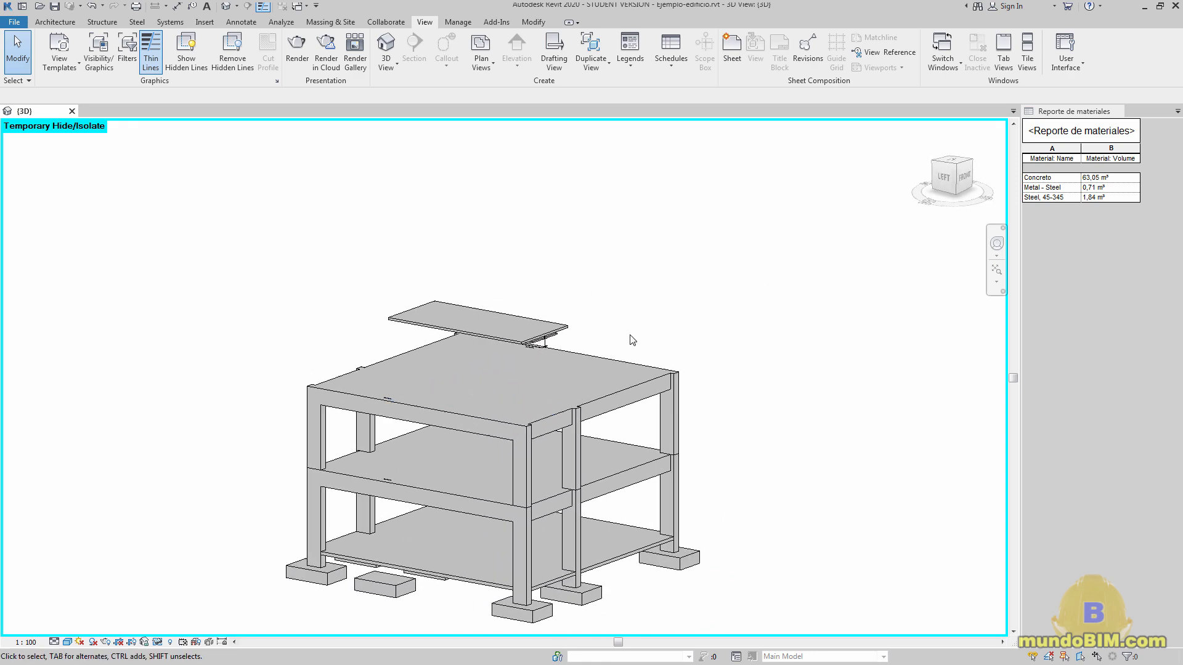
{"action": "scroll", "coordinate": [511, 390], "scroll_direction": "up", "scroll_amount": 3}
{"action": "scroll", "coordinate": [512, 391], "scroll_direction": "up", "scroll_amount": 2}
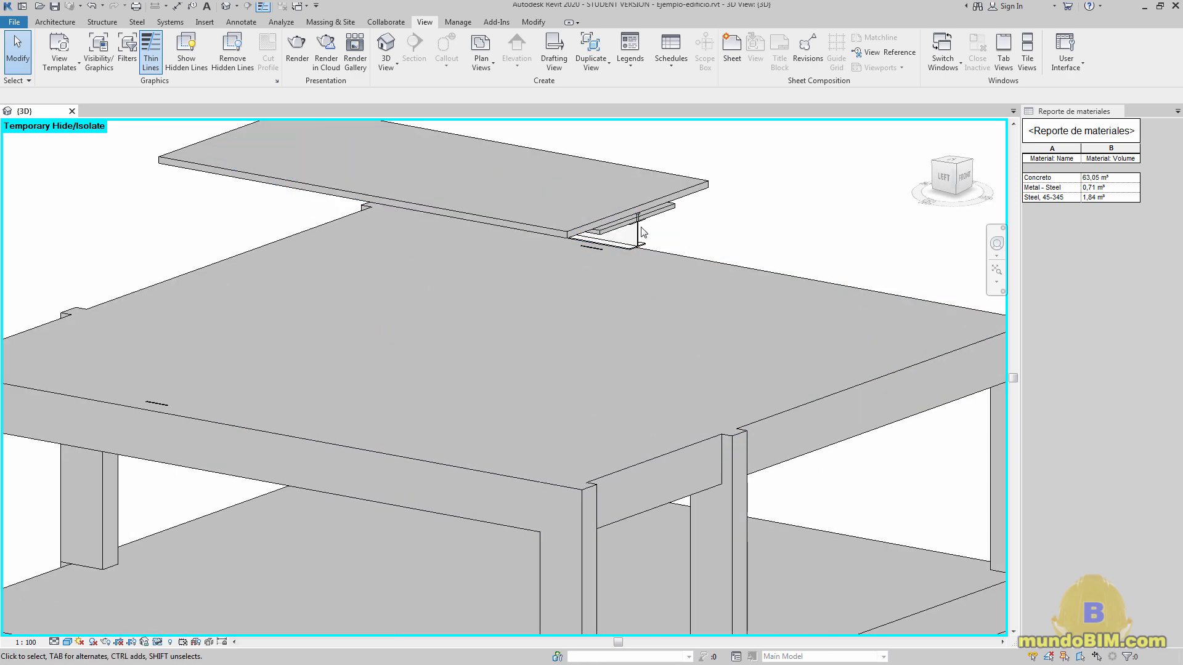
{"action": "left_click", "coordinate": [673, 219]}
{"action": "middle_click_drag", "start_coordinate": [673, 219], "coordinate": [701, 198], "text": "shift"}
{"action": "scroll", "coordinate": [653, 181], "scroll_direction": "up", "scroll_amount": 3}
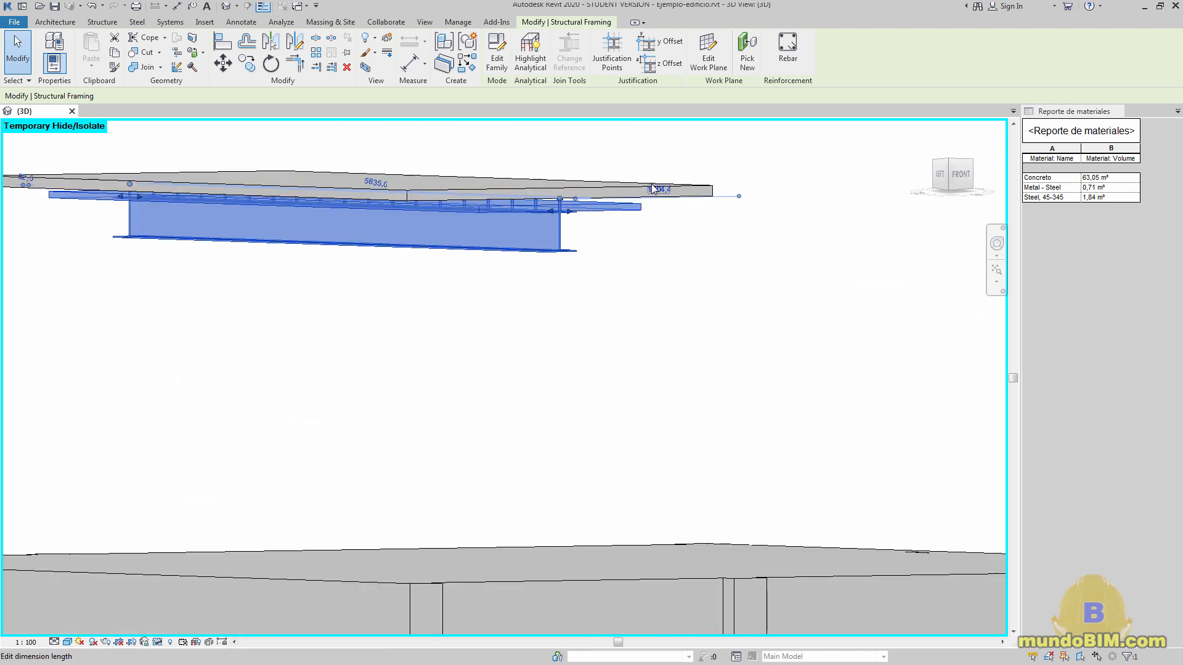
{"action": "left_click", "coordinate": [673, 253]}
{"action": "scroll", "coordinate": [675, 258], "scroll_direction": "down", "scroll_amount": 3}
{"action": "middle_click_drag", "start_coordinate": [675, 258], "coordinate": [608, 321], "text": "shift"}
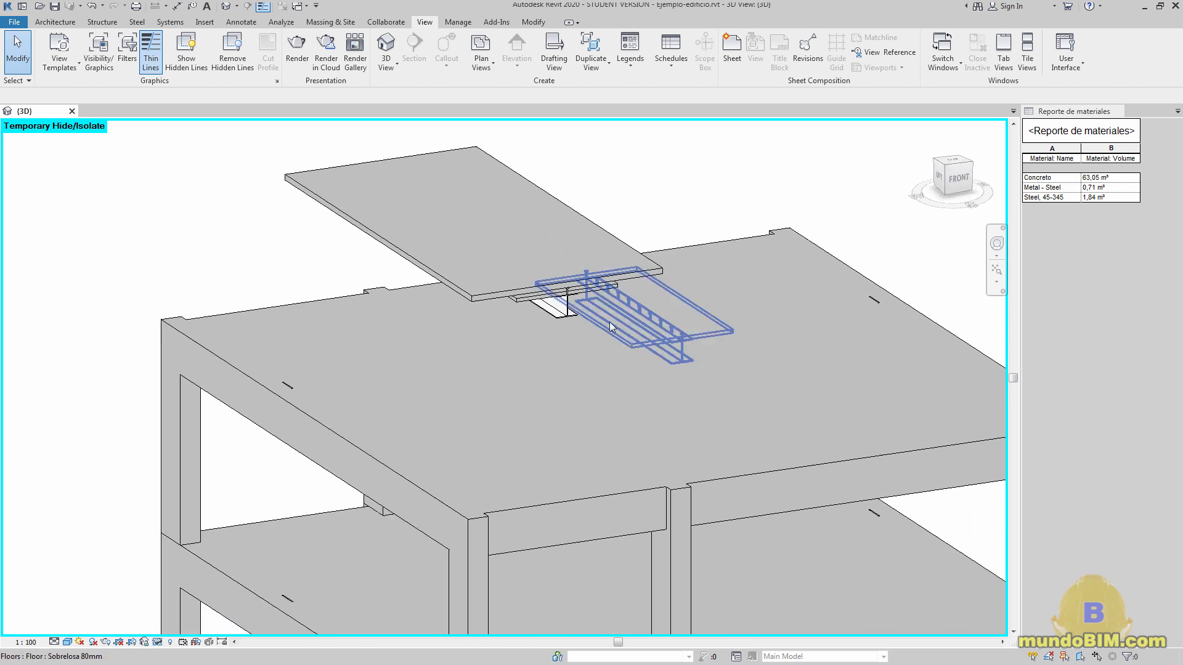
{"action": "scroll", "coordinate": [743, 242], "scroll_direction": "down", "scroll_amount": 3}
{"action": "middle_click_drag", "start_coordinate": [743, 242], "coordinate": [757, 285], "text": "shift"}
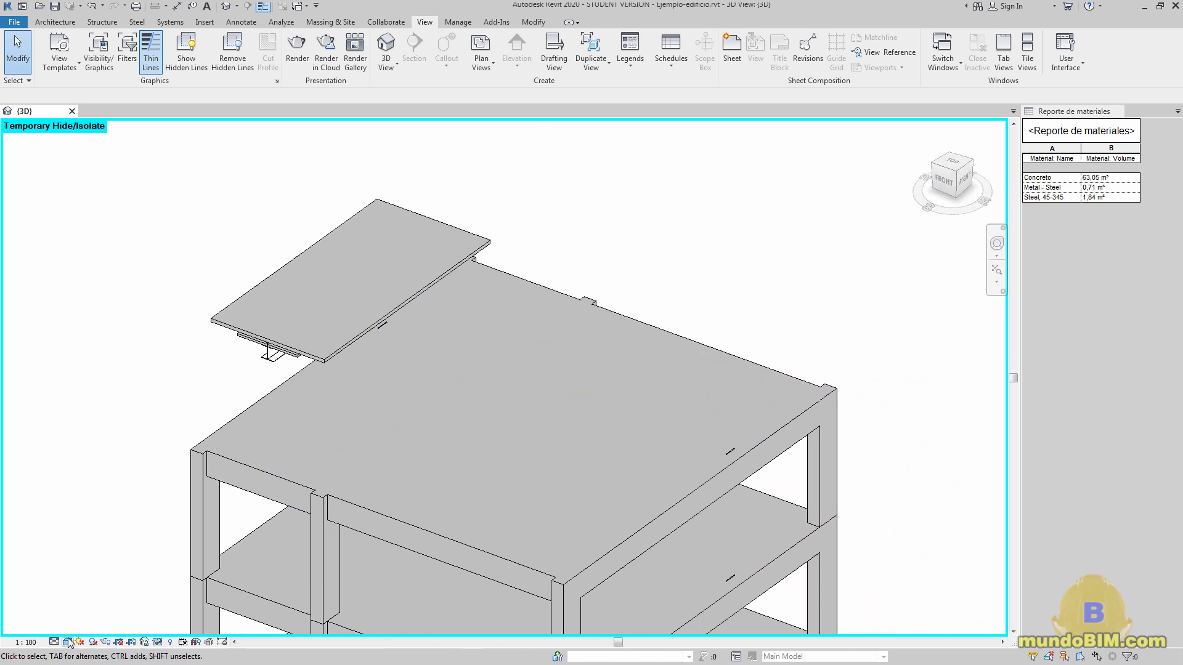
- Reset the temporary isolation and isolate only the elements listed under Metal - Steel in the 3D view
{"action": "left_click", "coordinate": [157, 642]}
{"action": "left_click", "coordinate": [215, 629]}
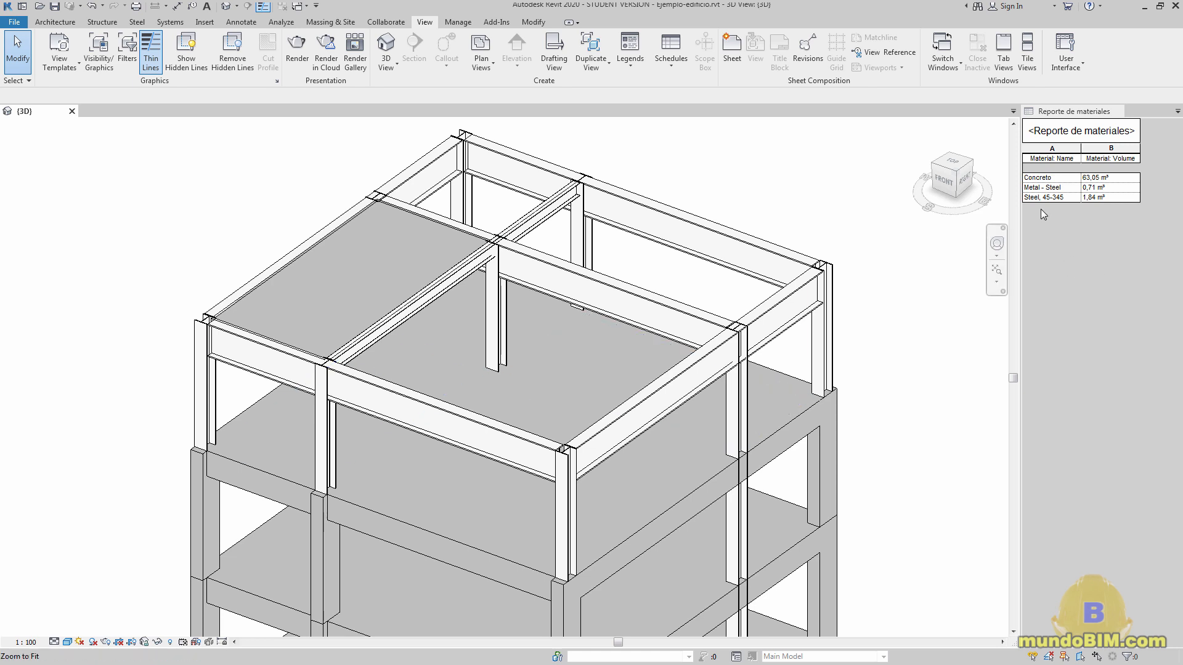
{"action": "left_click", "coordinate": [1057, 188]}
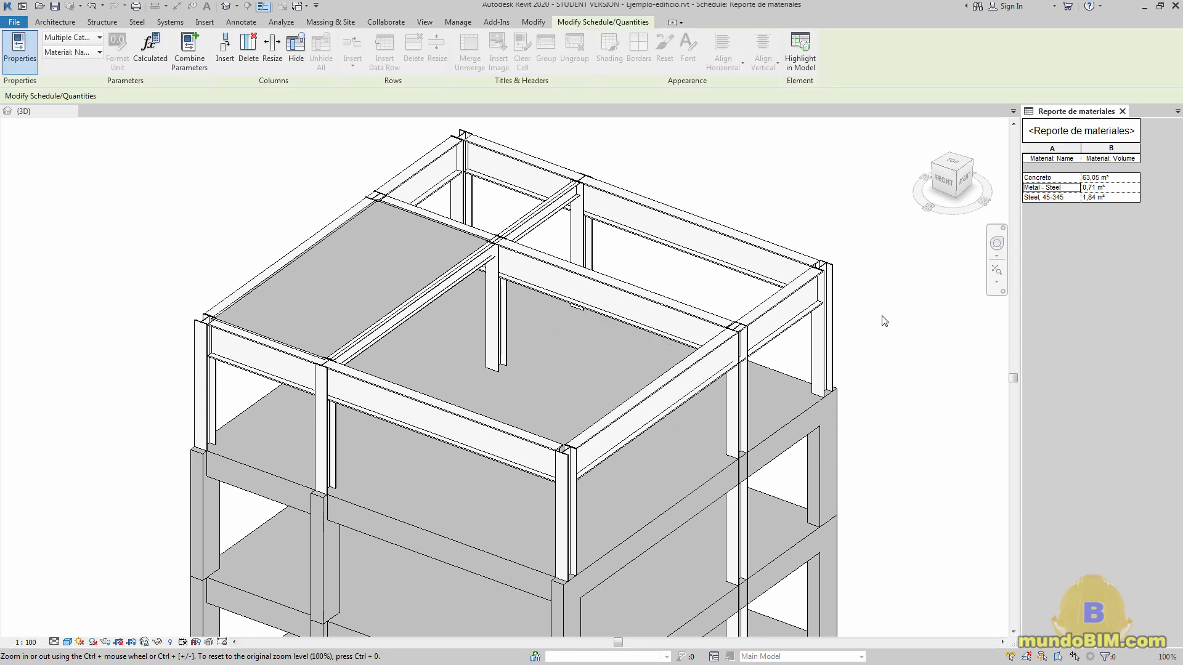
{"action": "left_click", "coordinate": [728, 158]}
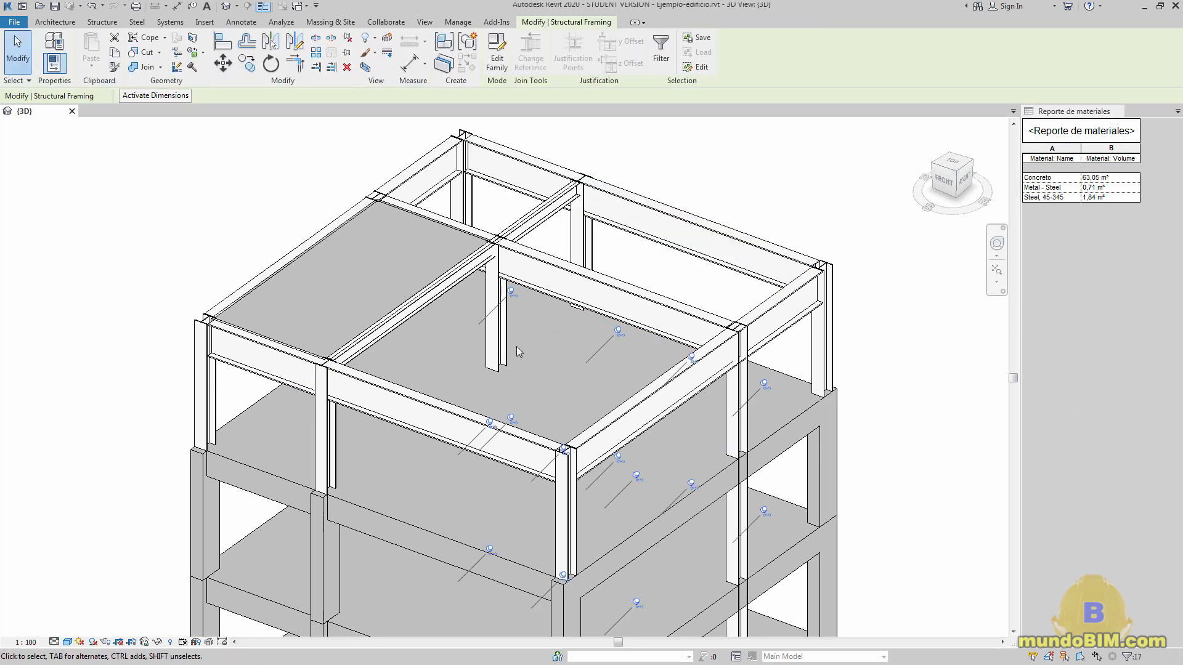
{"action": "left_click", "coordinate": [159, 642]}
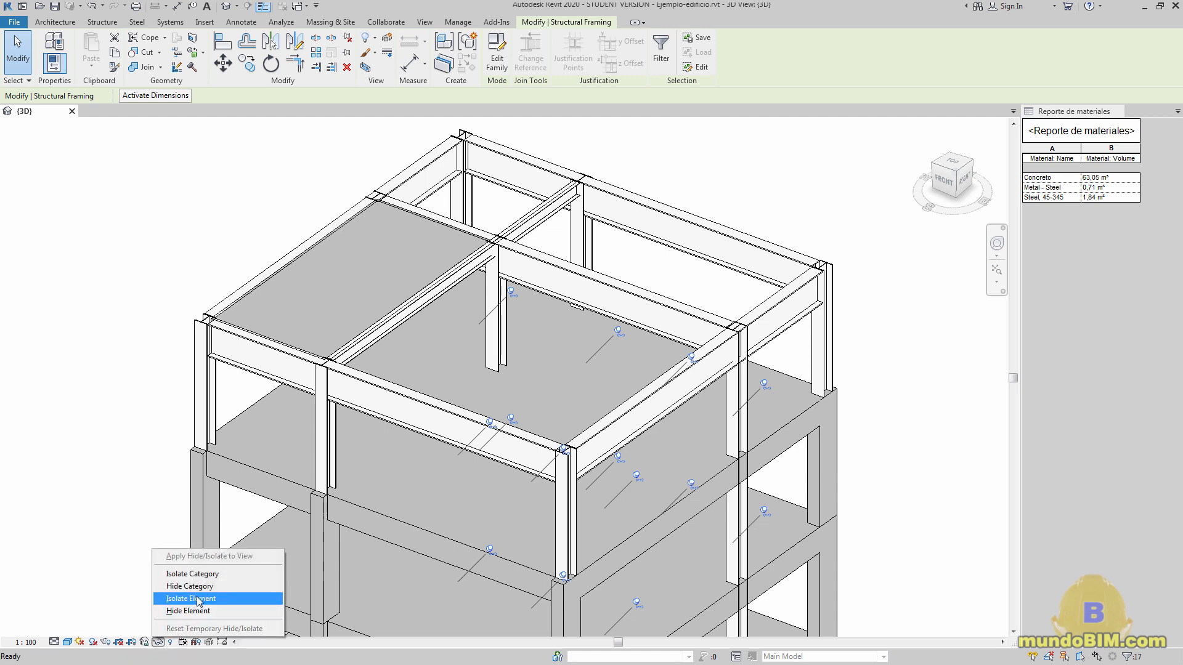
{"action": "left_click", "coordinate": [199, 599]}
{"action": "left_click", "coordinate": [902, 448]}
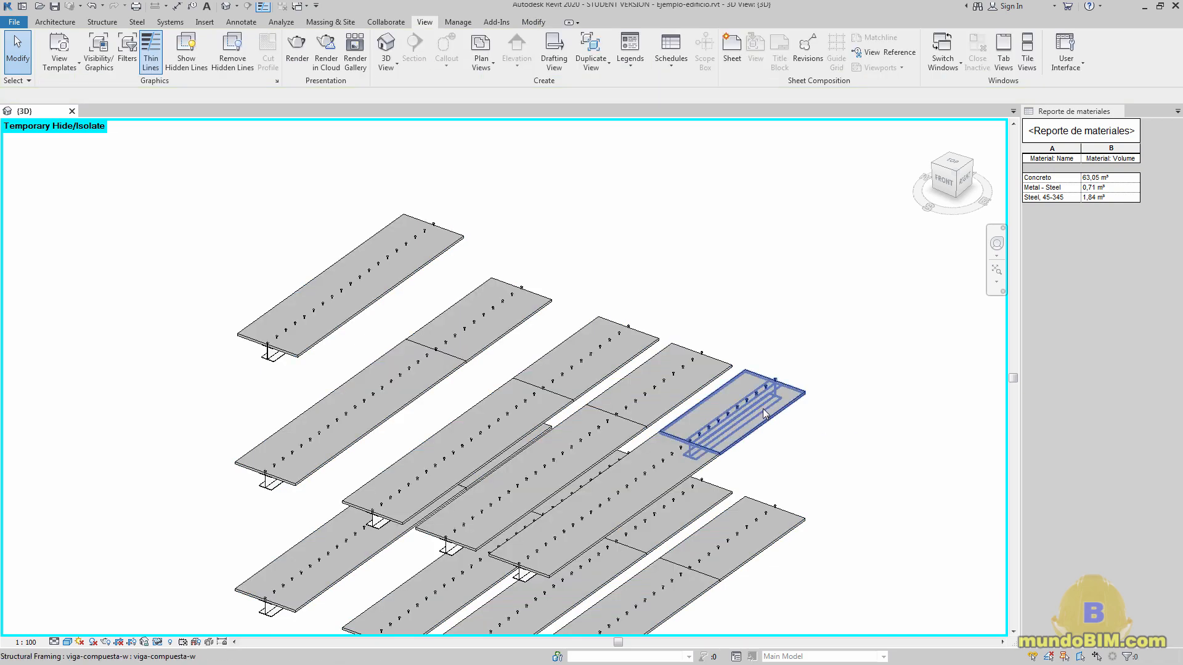
- Highlight the elements containing Concreto from Reporte de materiales, with all isolated composite beams in view
{"action": "scroll", "coordinate": [759, 420], "scroll_direction": "down", "scroll_amount": 2}
{"action": "middle_click_drag", "start_coordinate": [570, 440], "coordinate": [742, 375], "text": "shift"}
{"action": "scroll", "coordinate": [751, 407], "scroll_direction": "up", "scroll_amount": 3}
{"action": "scroll", "coordinate": [756, 414], "scroll_direction": "up", "scroll_amount": 1}
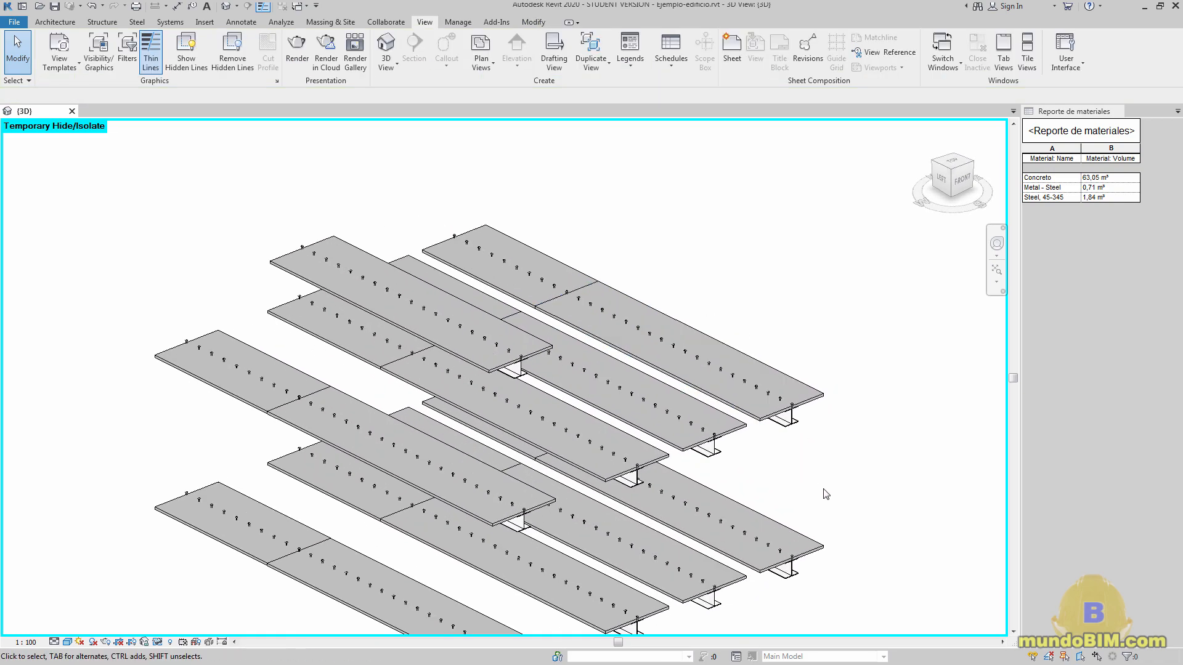
{"action": "middle_click_drag", "start_coordinate": [828, 475], "coordinate": [840, 408]}
{"action": "scroll", "coordinate": [808, 425], "scroll_direction": "down", "scroll_amount": 1}
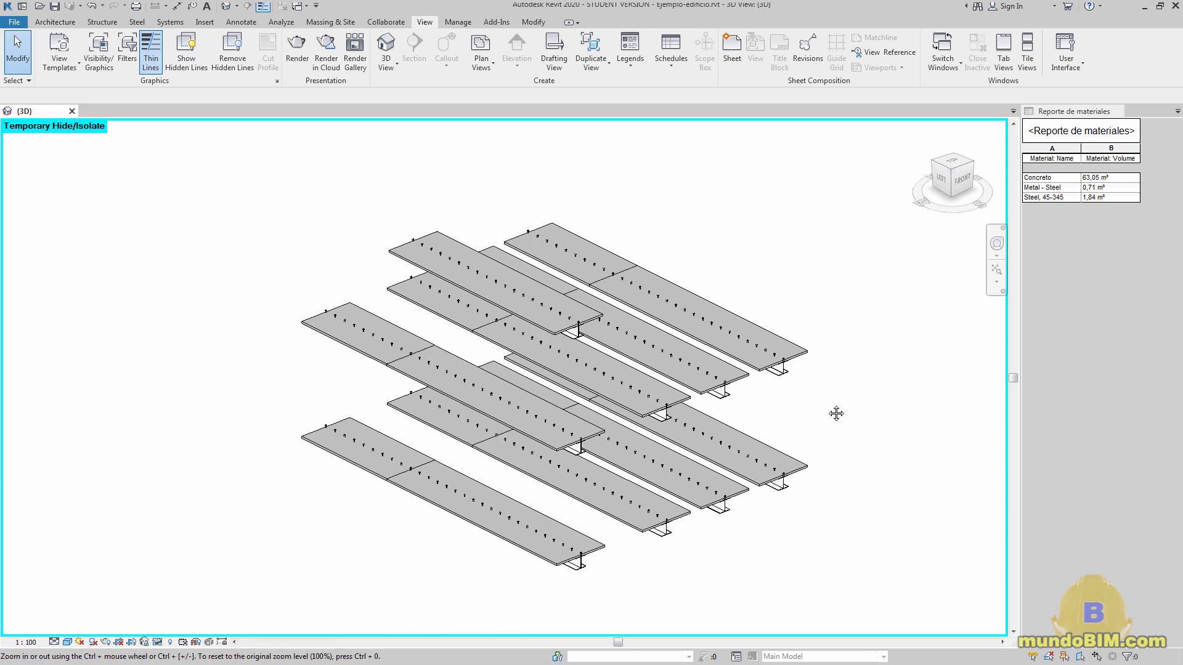
{"action": "left_click", "coordinate": [1058, 178]}
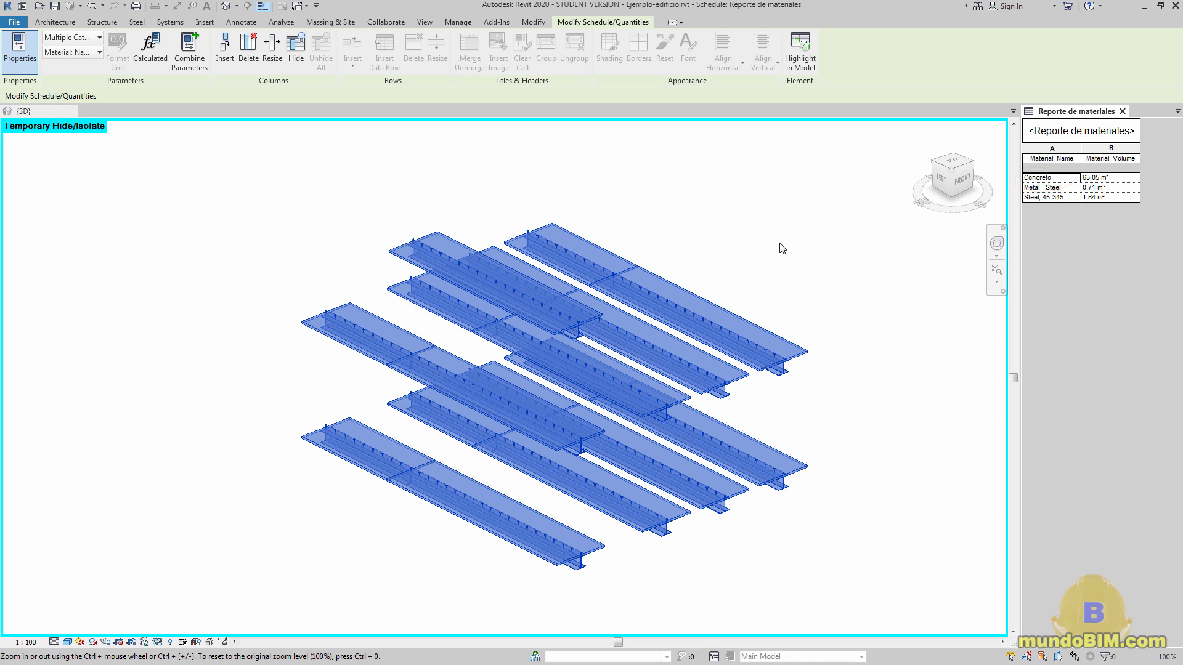
{"action": "left_click", "coordinate": [781, 248]}
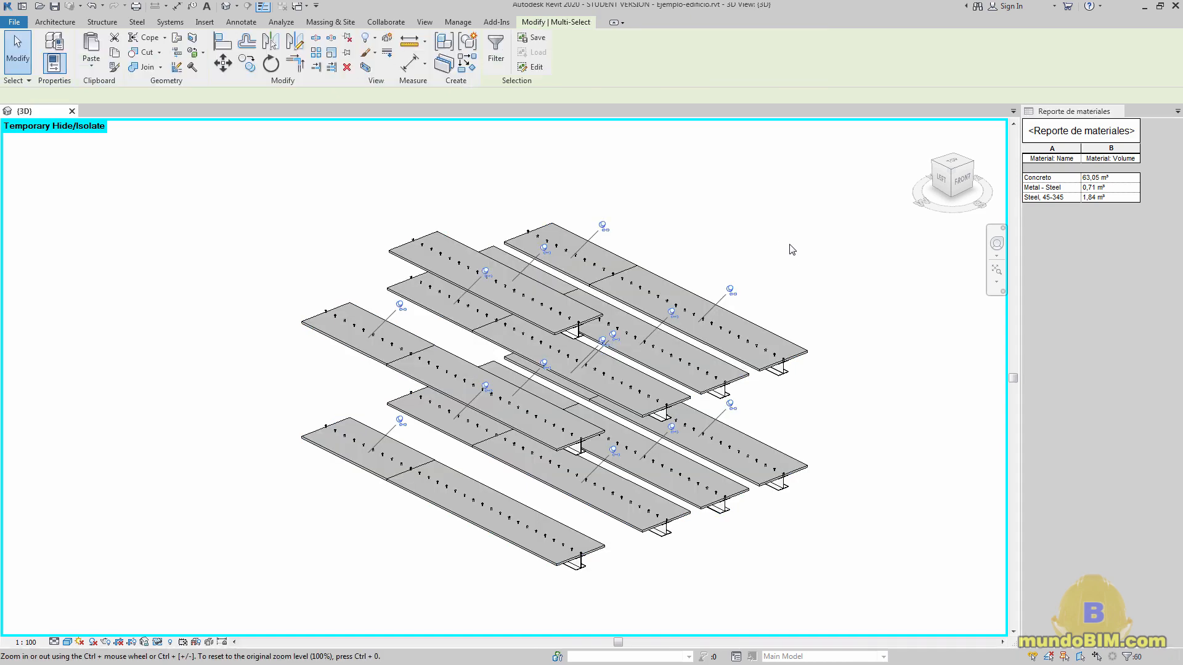
- Highlight the elements containing Metal - Steel among the isolated composite beams, then clear the selection
{"action": "left_click", "coordinate": [1065, 188]}
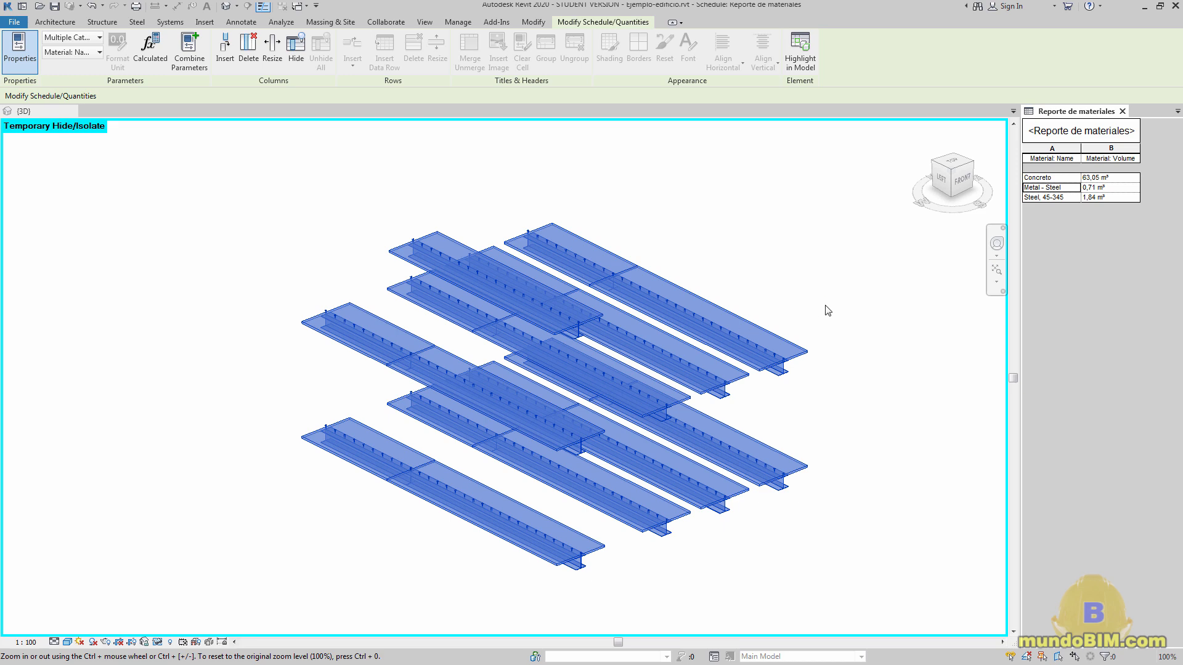
{"action": "left_click", "coordinate": [857, 316]}
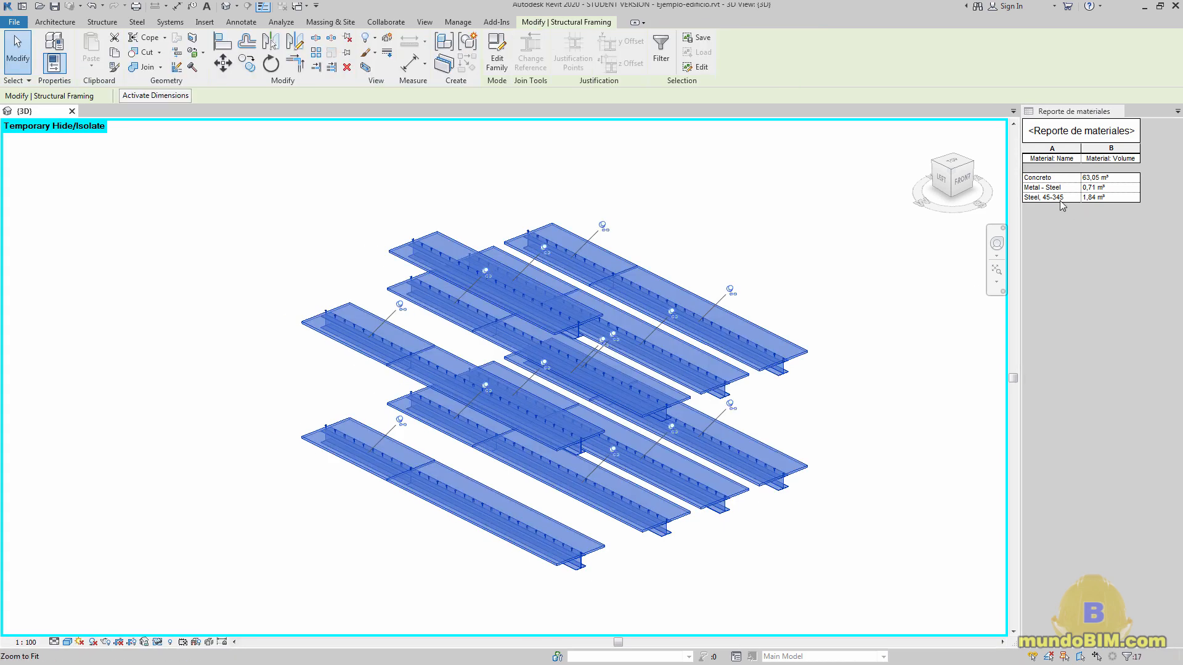
{"action": "left_click", "coordinate": [906, 290]}
- Highlight the Steel, 45-345 elements from Reporte de materiales, examine the beam studs up close, and clear the selection
{"action": "left_click", "coordinate": [1059, 199]}
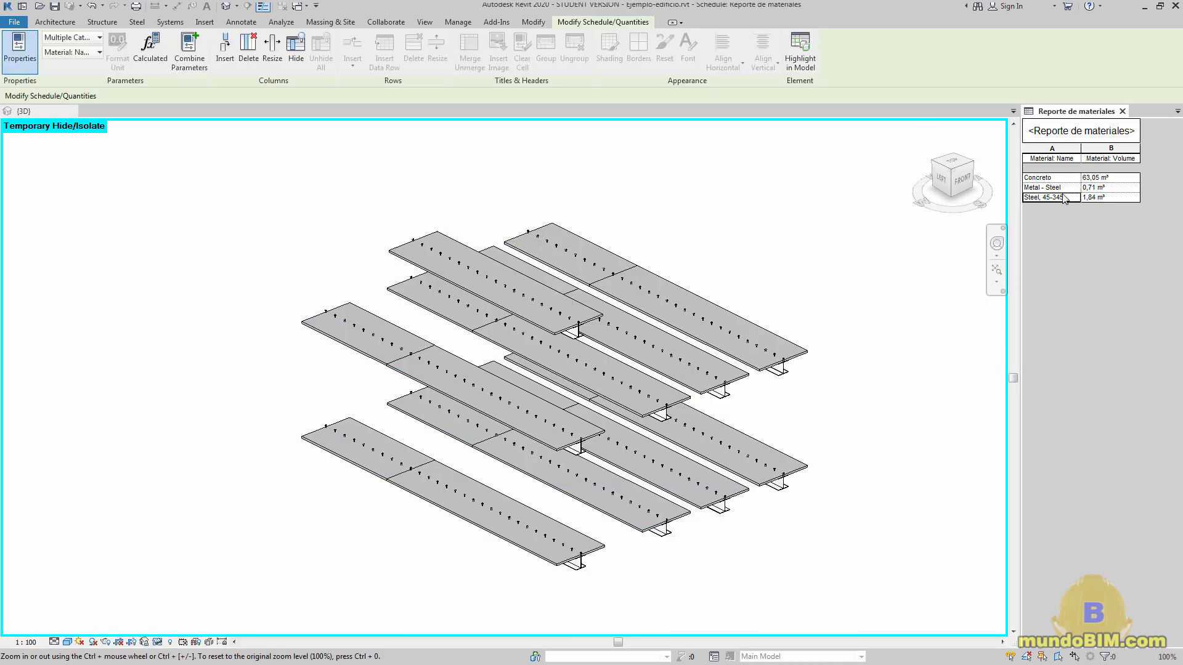
{"action": "left_click", "coordinate": [833, 336]}
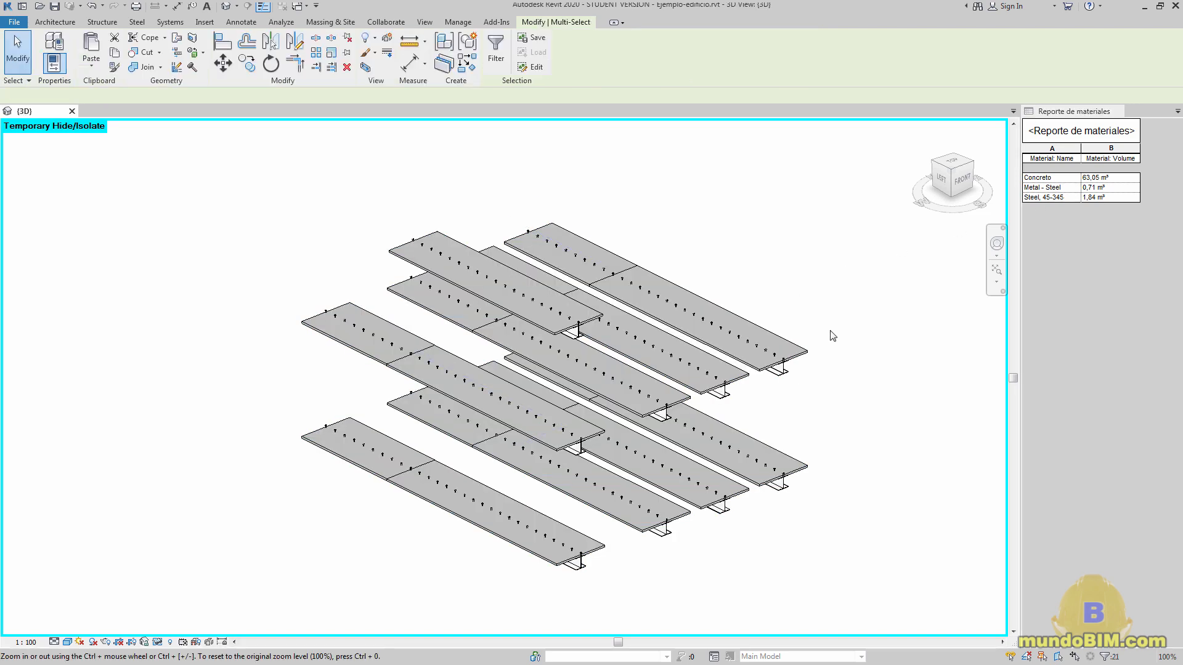
{"action": "scroll", "coordinate": [867, 387], "scroll_direction": "up", "scroll_amount": 2}
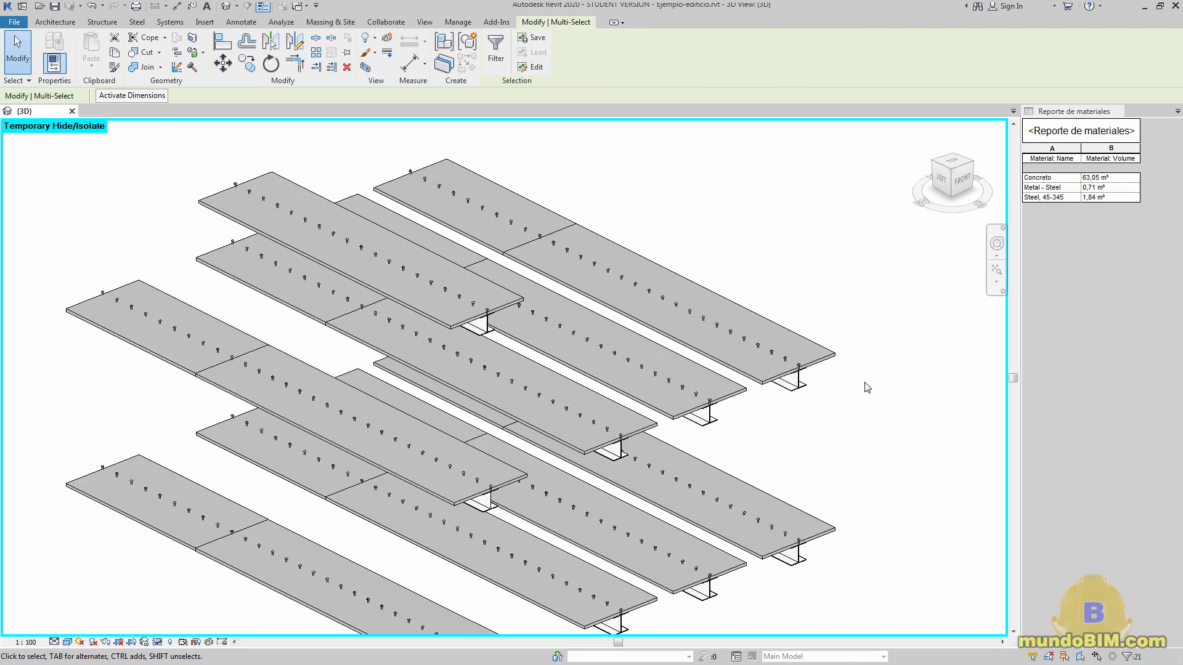
{"action": "scroll", "coordinate": [867, 387], "scroll_direction": "up", "scroll_amount": 2}
{"action": "scroll", "coordinate": [861, 398], "scroll_direction": "down", "scroll_amount": 3}
{"action": "middle_click_drag", "start_coordinate": [861, 398], "coordinate": [716, 398], "text": "shift"}
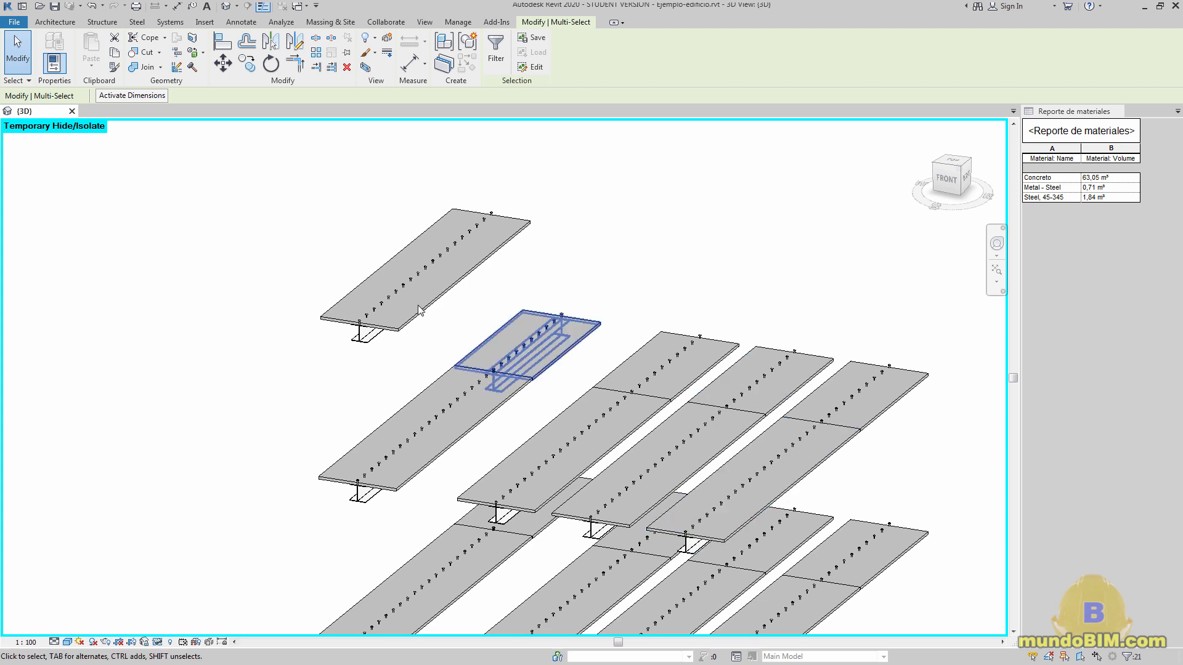
{"action": "scroll", "coordinate": [342, 287], "scroll_direction": "up", "scroll_amount": 2}
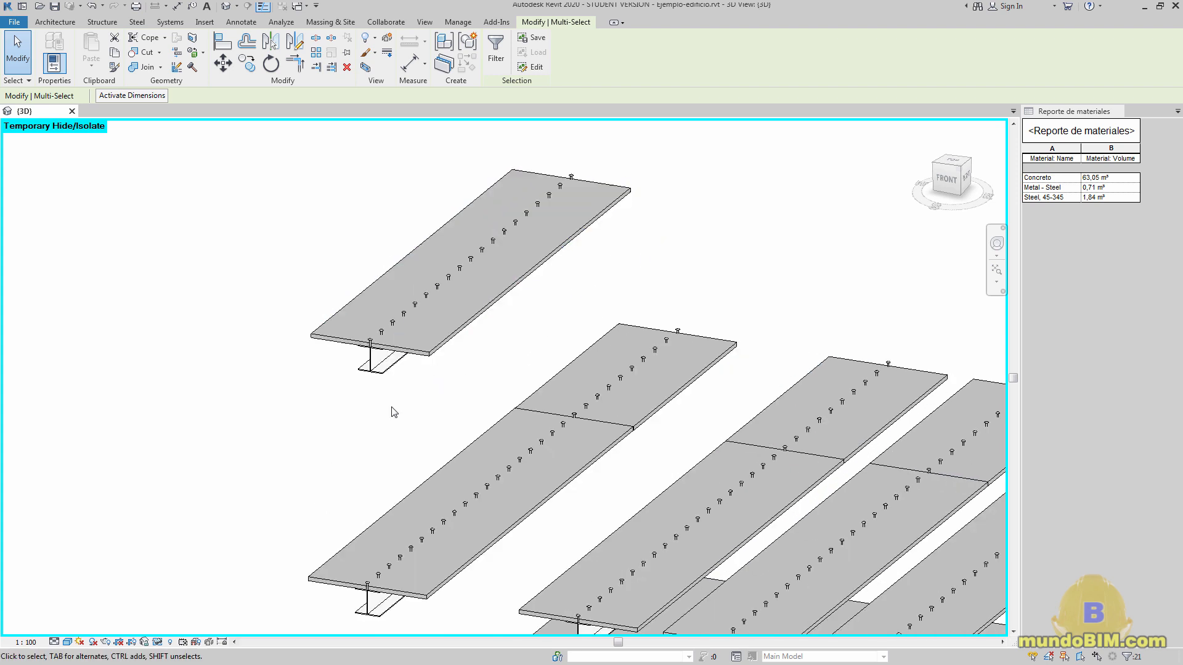
{"action": "left_click", "coordinate": [275, 422]}
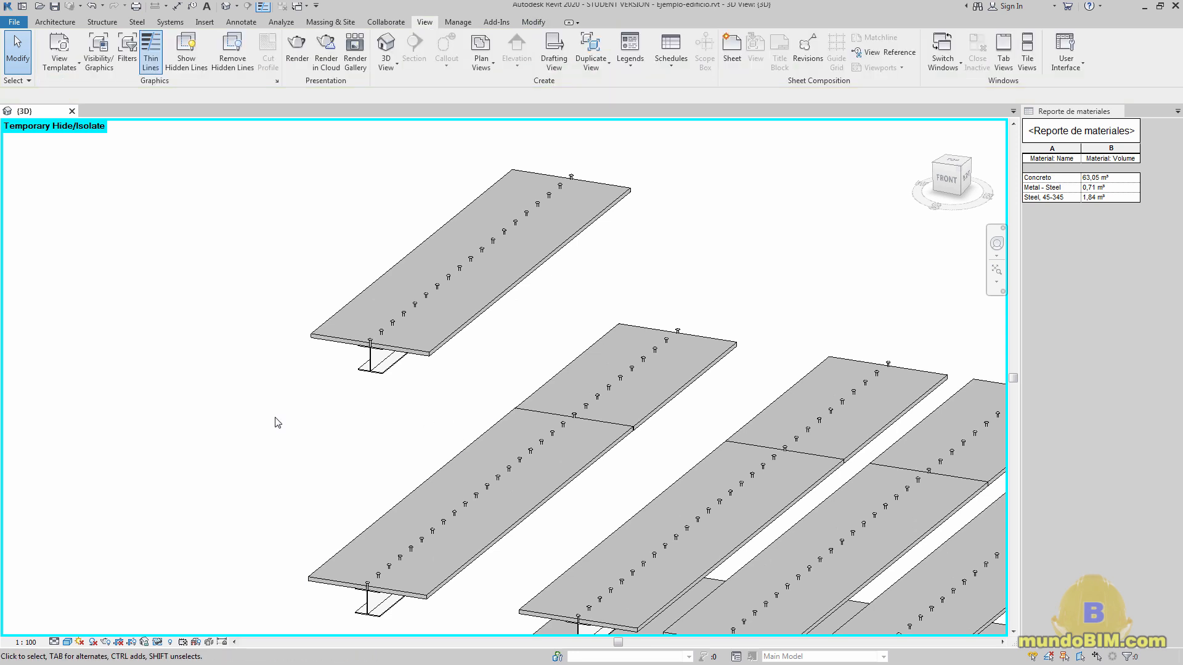
- Examine the topmost viga-compuesta-w beam as a single selected element, then deselect it
{"action": "left_click", "coordinate": [516, 278]}
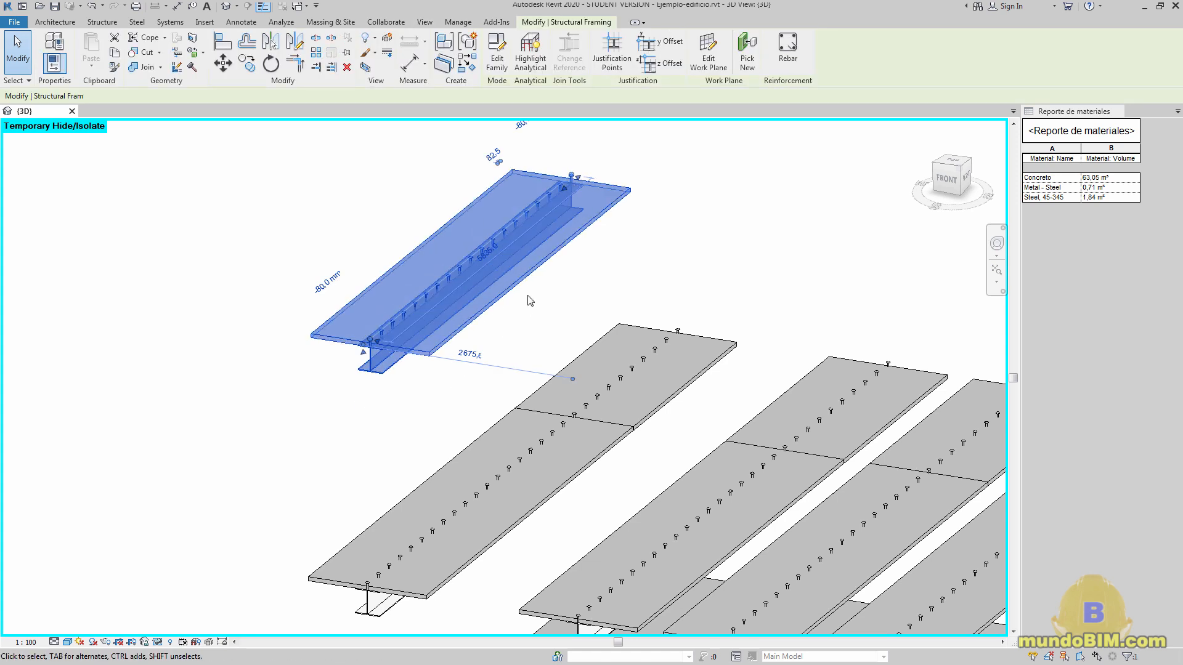
{"action": "scroll", "coordinate": [528, 296], "scroll_direction": "up", "scroll_amount": 2}
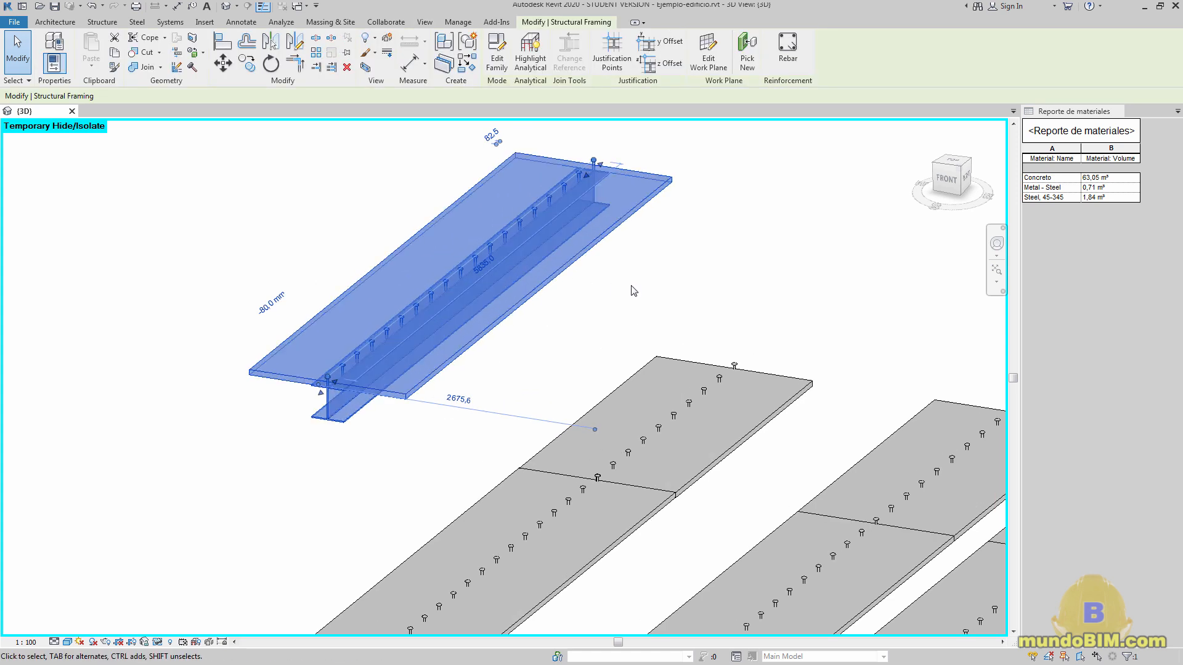
{"action": "scroll", "coordinate": [635, 290], "scroll_direction": "down", "scroll_amount": 2}
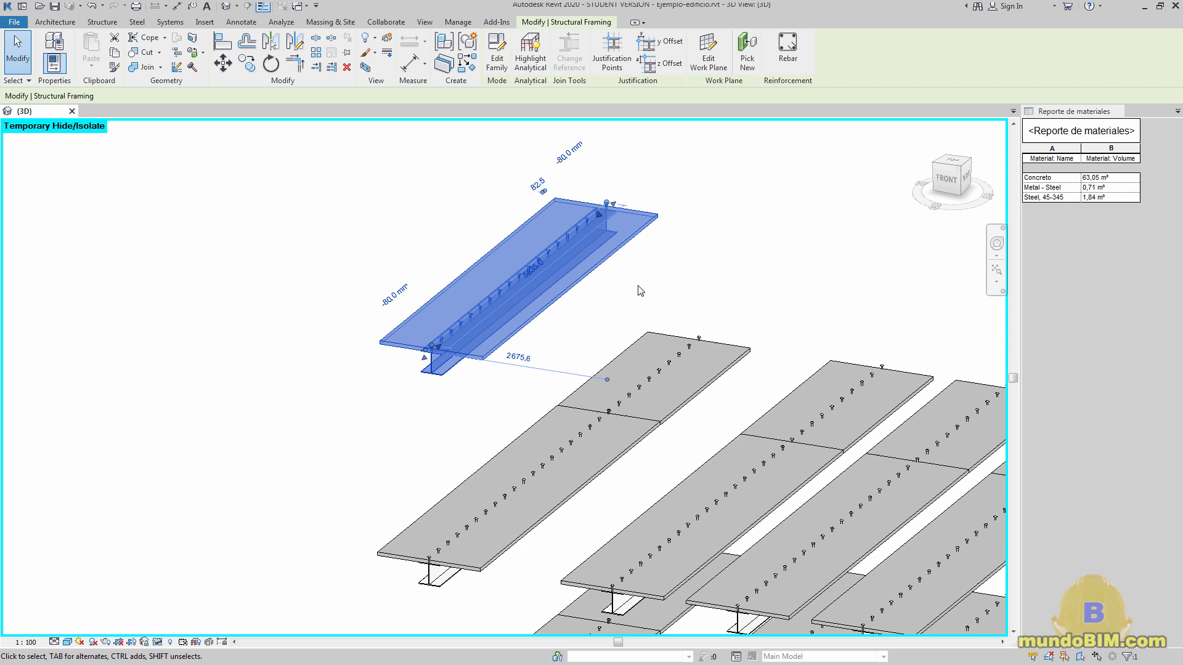
{"action": "left_click", "coordinate": [742, 284]}
- Set the Comments property of the topmost viga-compuesta-w beam to VIGA and deselect the beam
{"action": "left_click", "coordinate": [622, 246]}
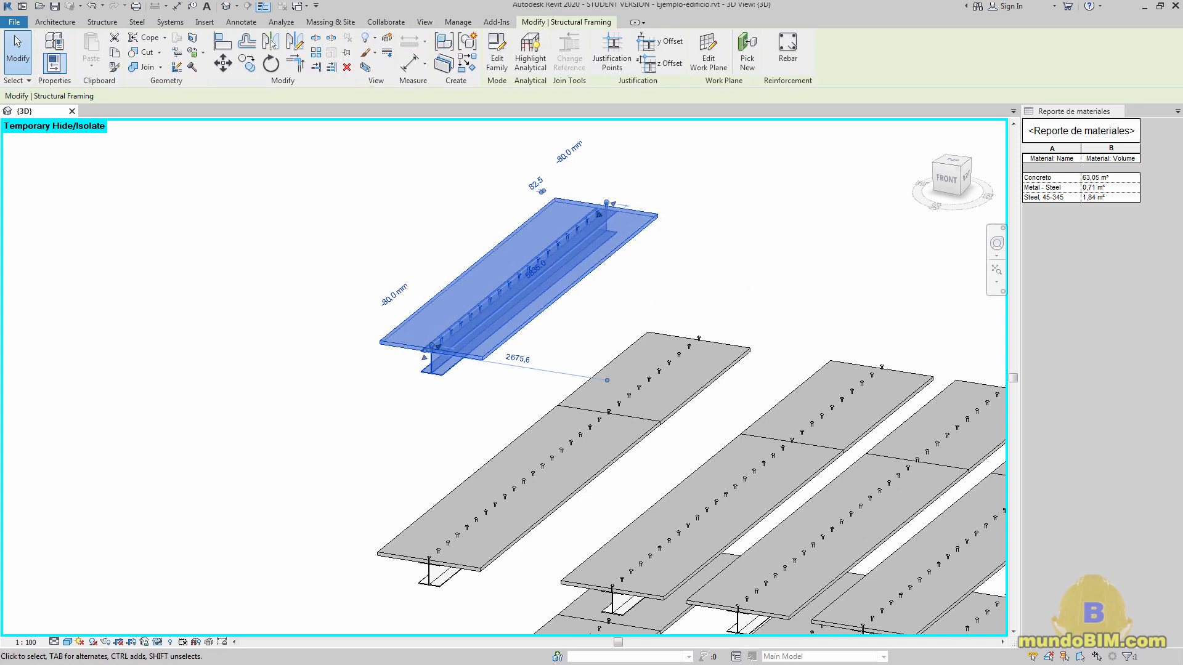
{"action": "left_click_drag", "start_coordinate": [1182, 87], "coordinate": [224, 158]}
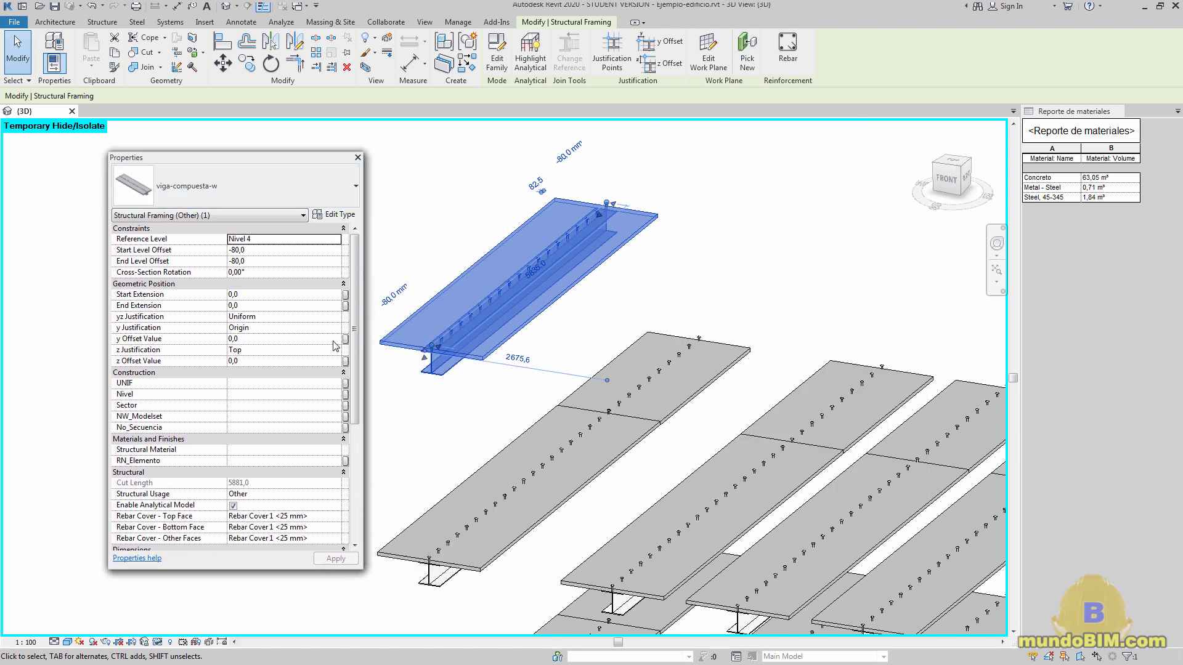
{"action": "left_click_drag", "start_coordinate": [356, 312], "coordinate": [356, 428]}
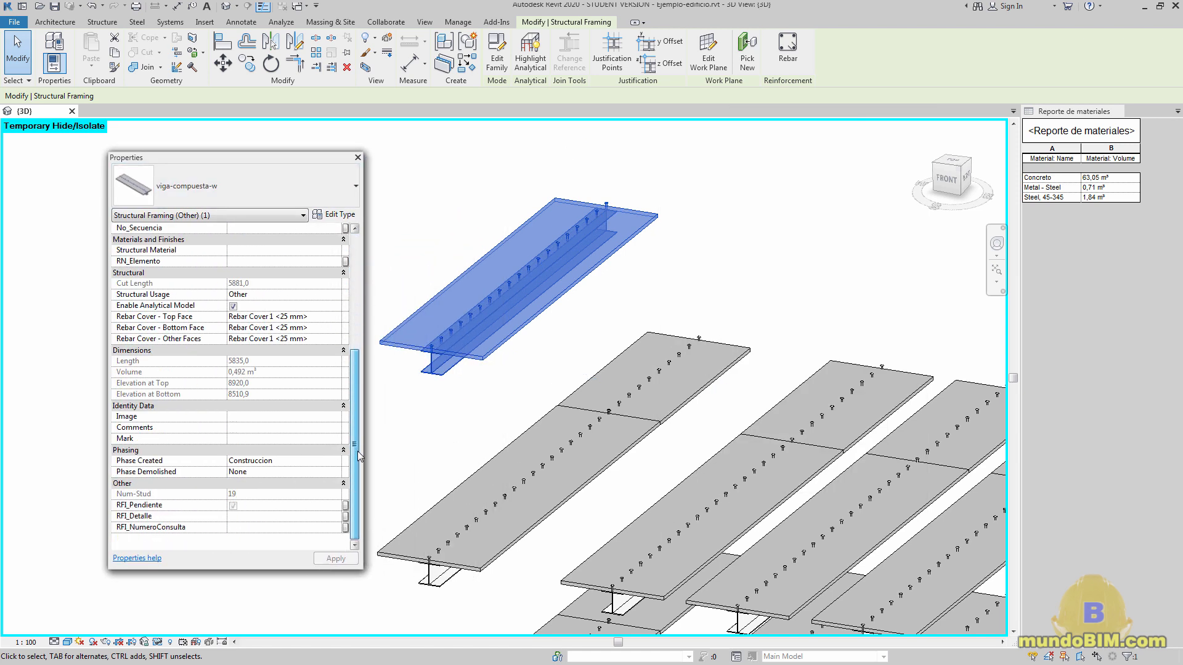
{"action": "left_click", "coordinate": [254, 428]}
{"action": "type", "text": "VIGA"}
{"action": "left_click", "coordinate": [414, 191]}
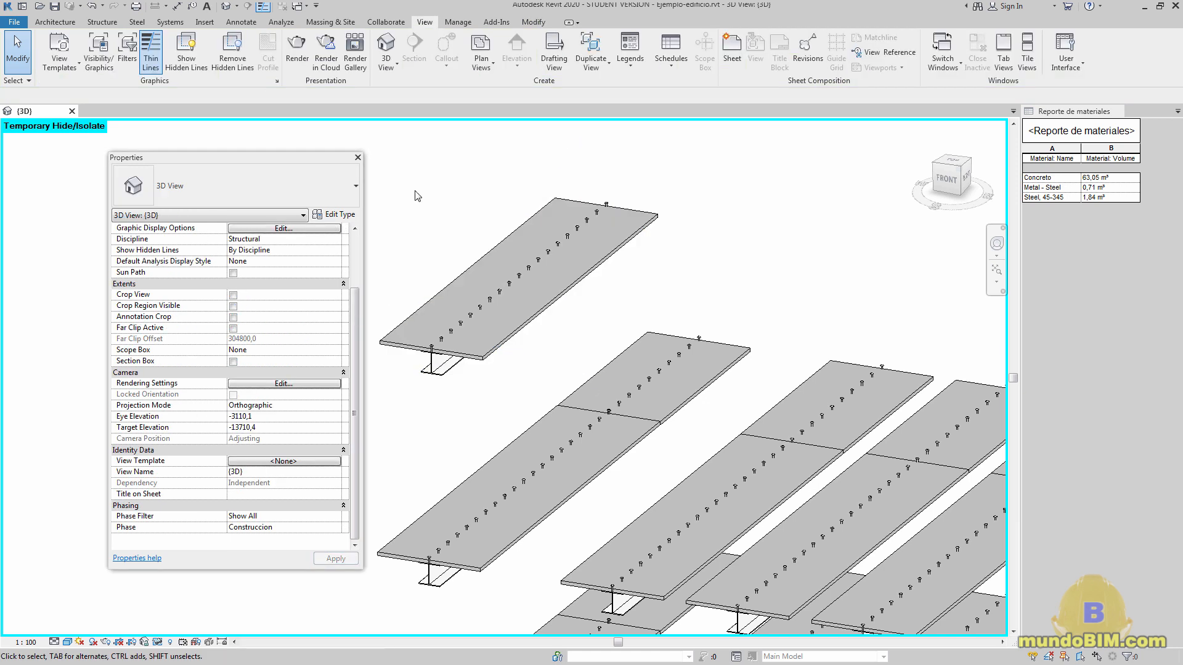
- Add the Comments parameter to the scheduled fields of Reporte de materiales
{"action": "left_click_drag", "start_coordinate": [250, 161], "coordinate": [1182, 333]}
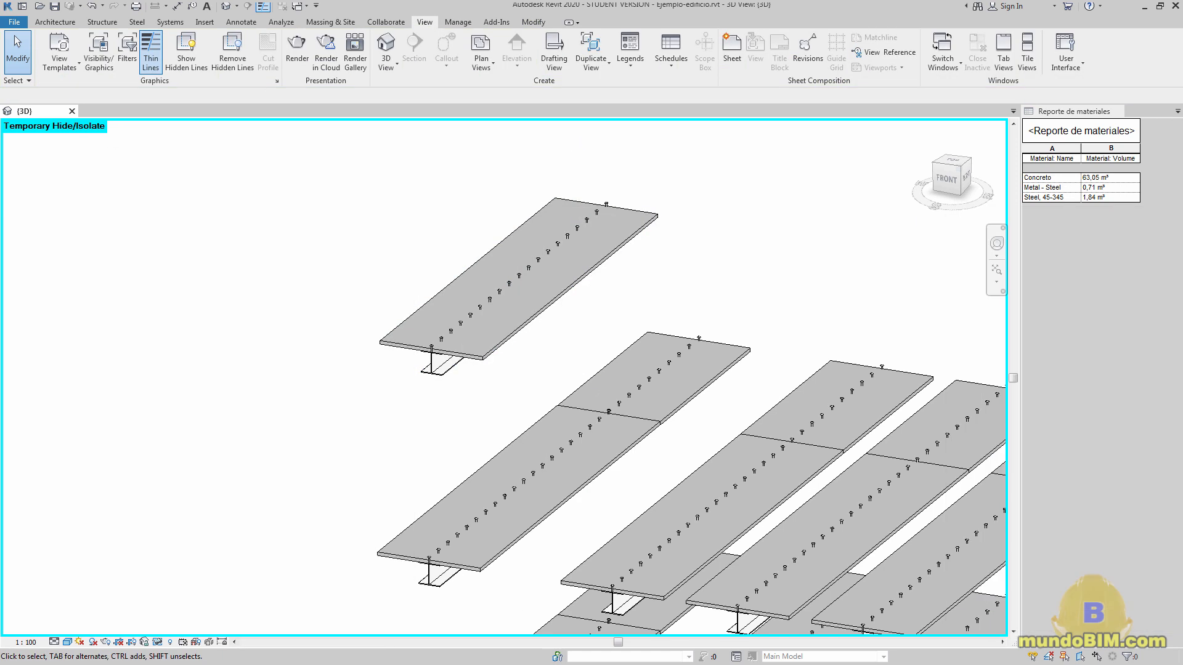
{"action": "left_click", "coordinate": [1051, 265]}
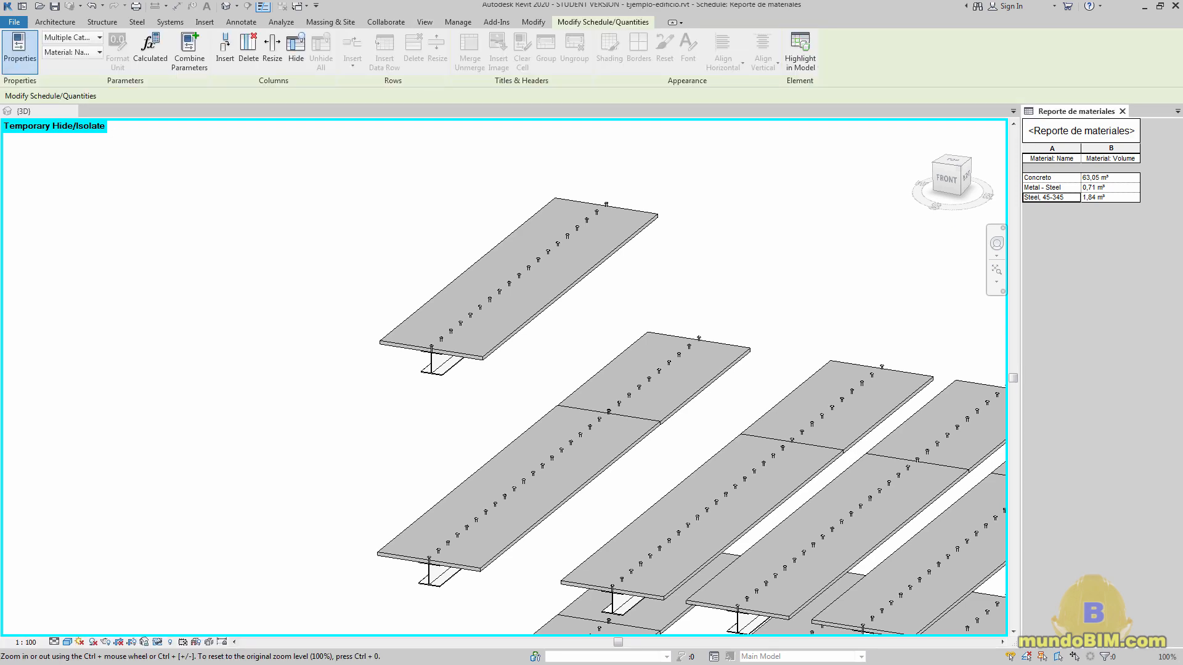
{"action": "left_click", "coordinate": [1182, 326]}
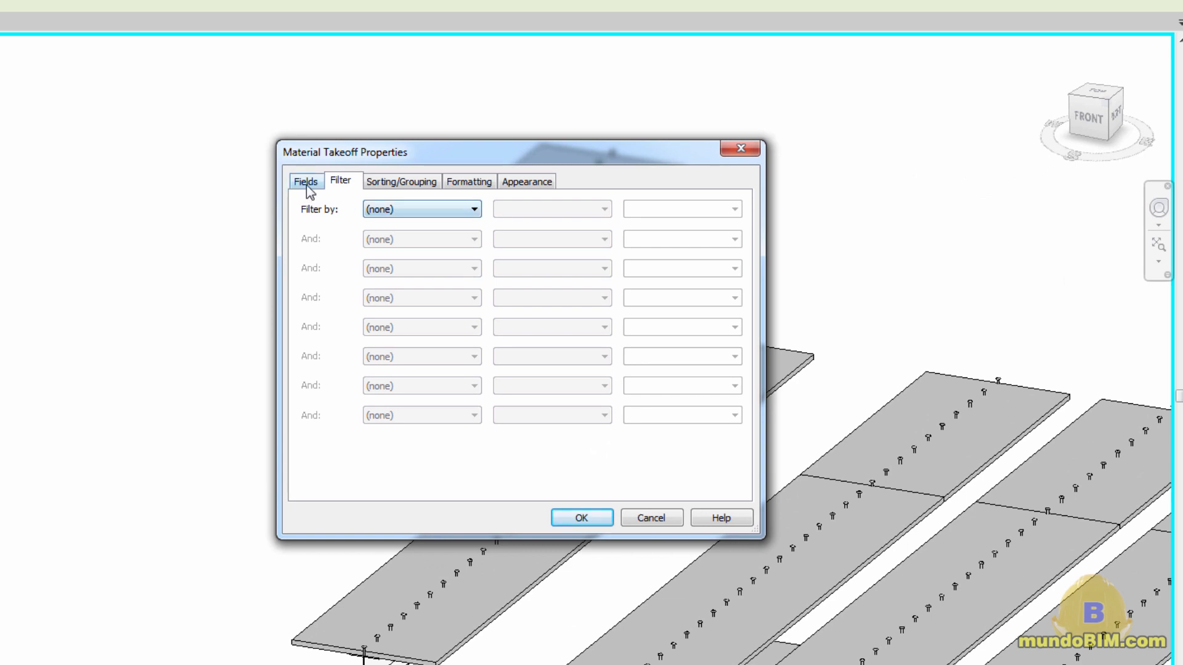
{"action": "left_click", "coordinate": [414, 211]}
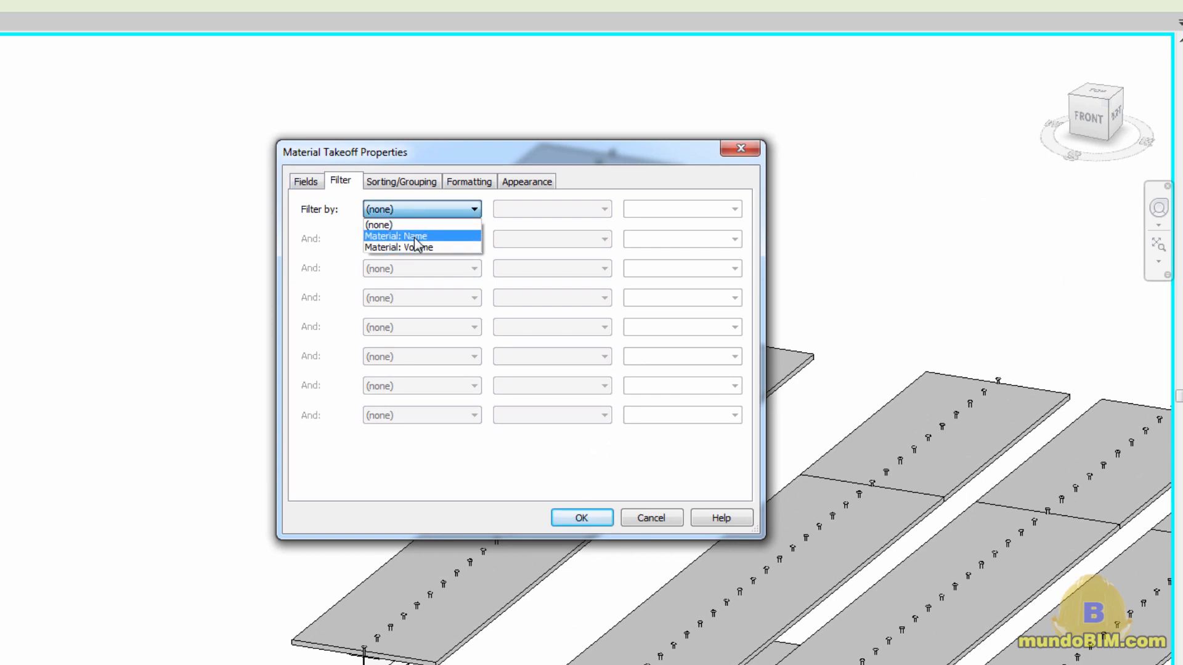
{"action": "left_click", "coordinate": [307, 181]}
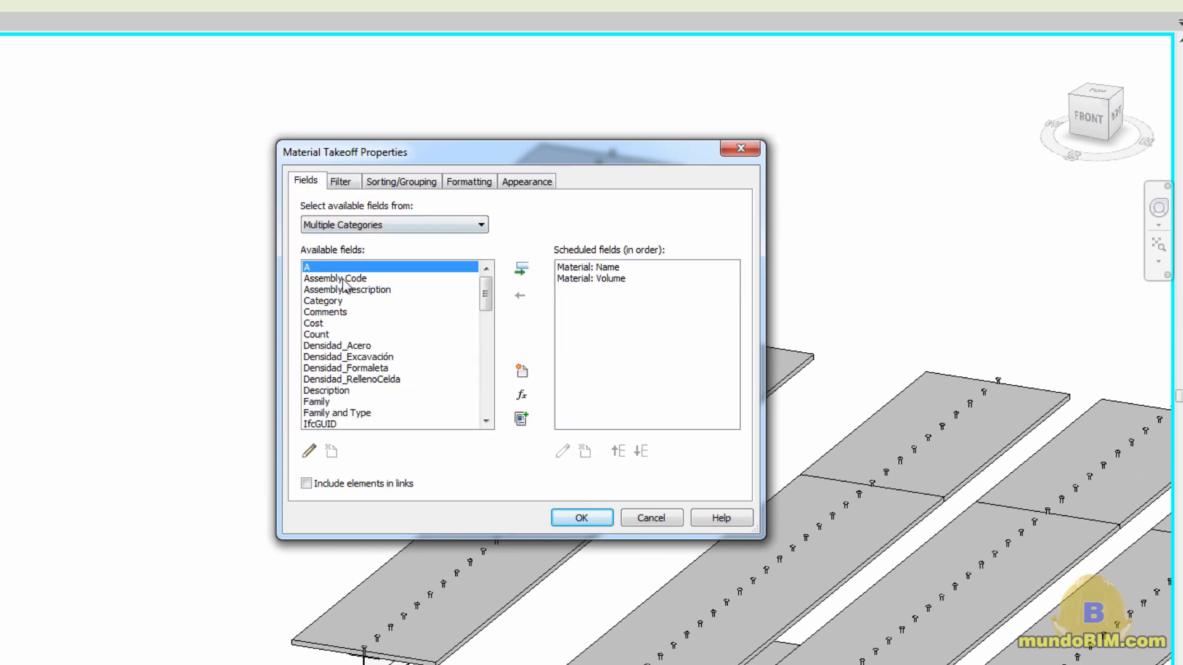
{"action": "left_click", "coordinate": [345, 312]}
{"action": "left_click", "coordinate": [522, 269]}
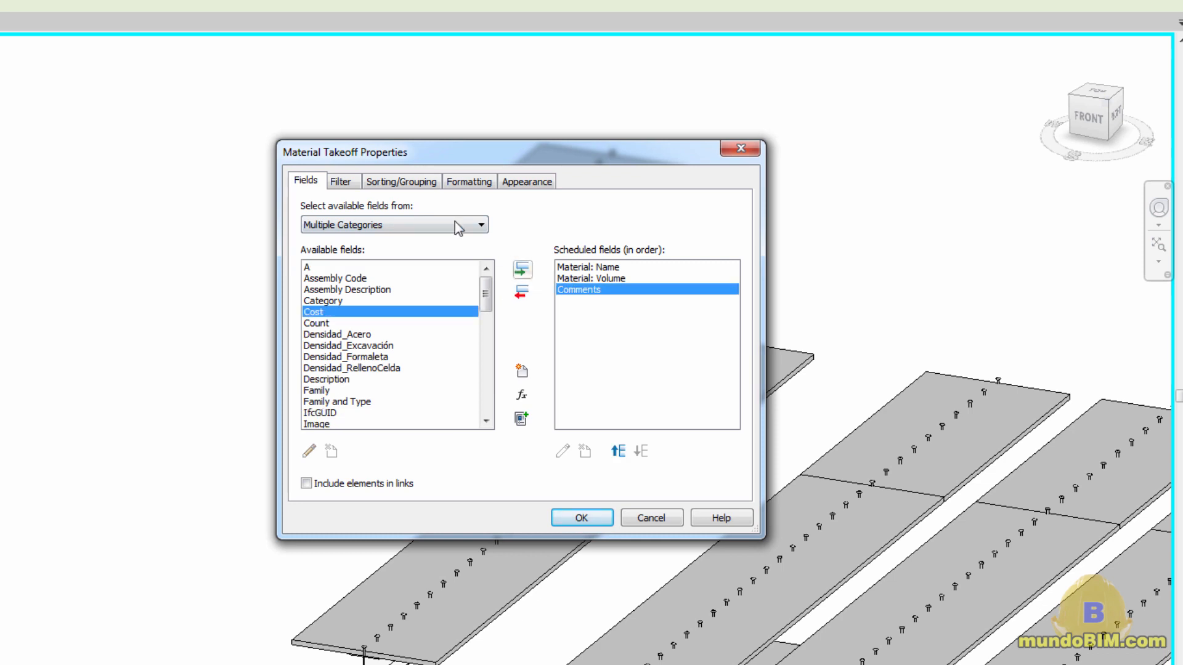
- Filter Reporte de materiales so that Comments equals VIGA and apply the schedule properties
{"action": "left_click", "coordinate": [341, 181]}
{"action": "left_click", "coordinate": [404, 210]}
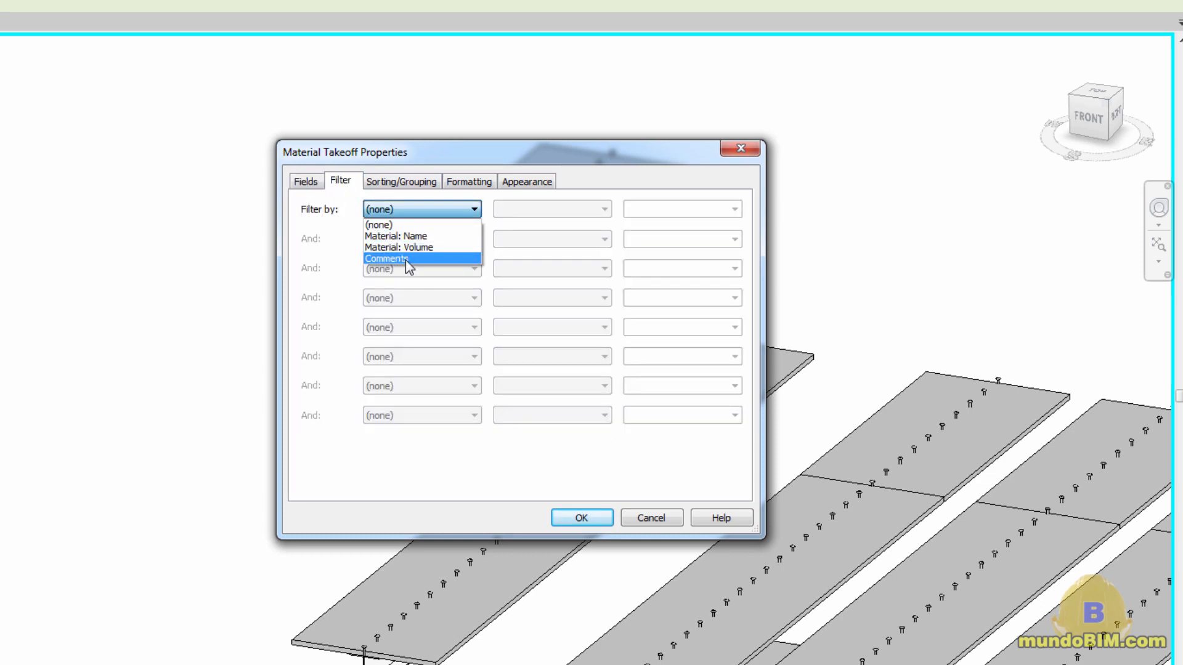
{"action": "left_click", "coordinate": [407, 259]}
{"action": "left_click", "coordinate": [733, 209]}
{"action": "left_click", "coordinate": [668, 236]}
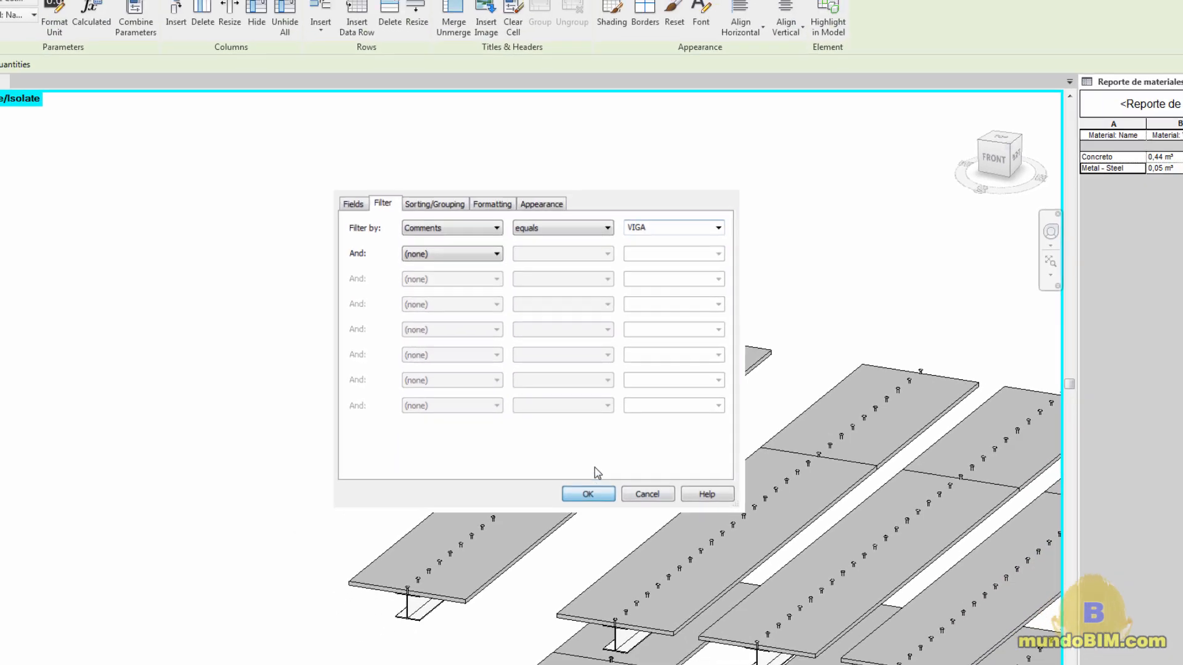
{"action": "left_click", "coordinate": [588, 494]}
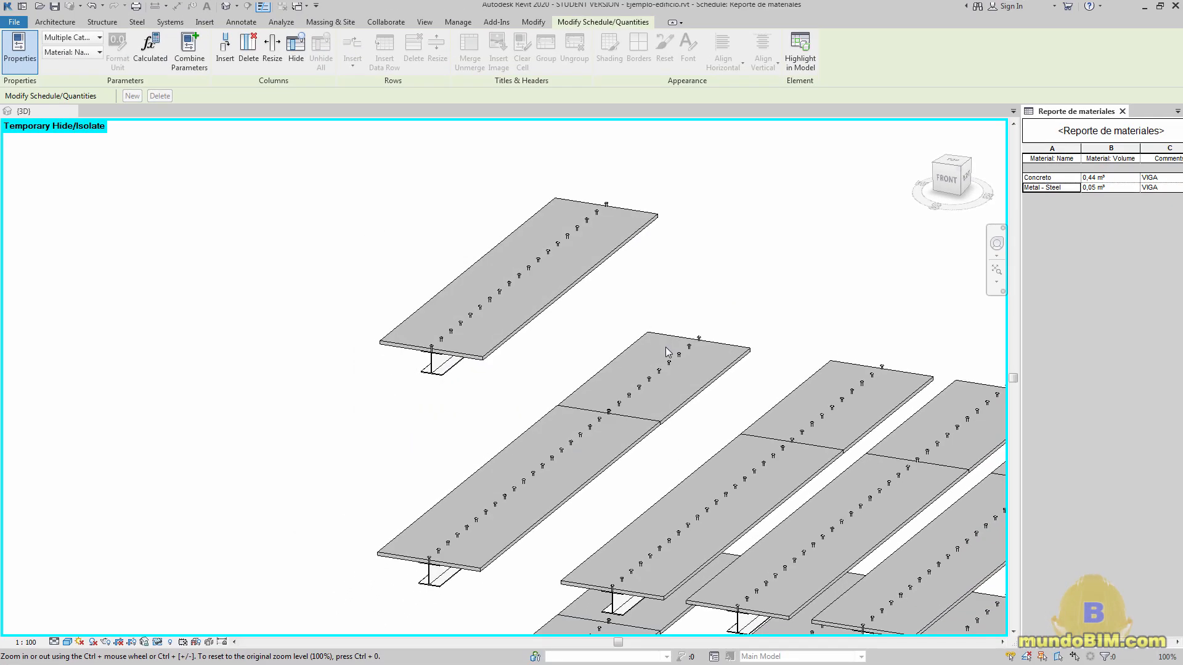
- Highlight the elements behind the Concreto and Metal - Steel rows in the model, examine them, and clear the selection
{"action": "left_click", "coordinate": [758, 240]}
{"action": "scroll", "coordinate": [769, 253], "scroll_direction": "down", "scroll_amount": 3}
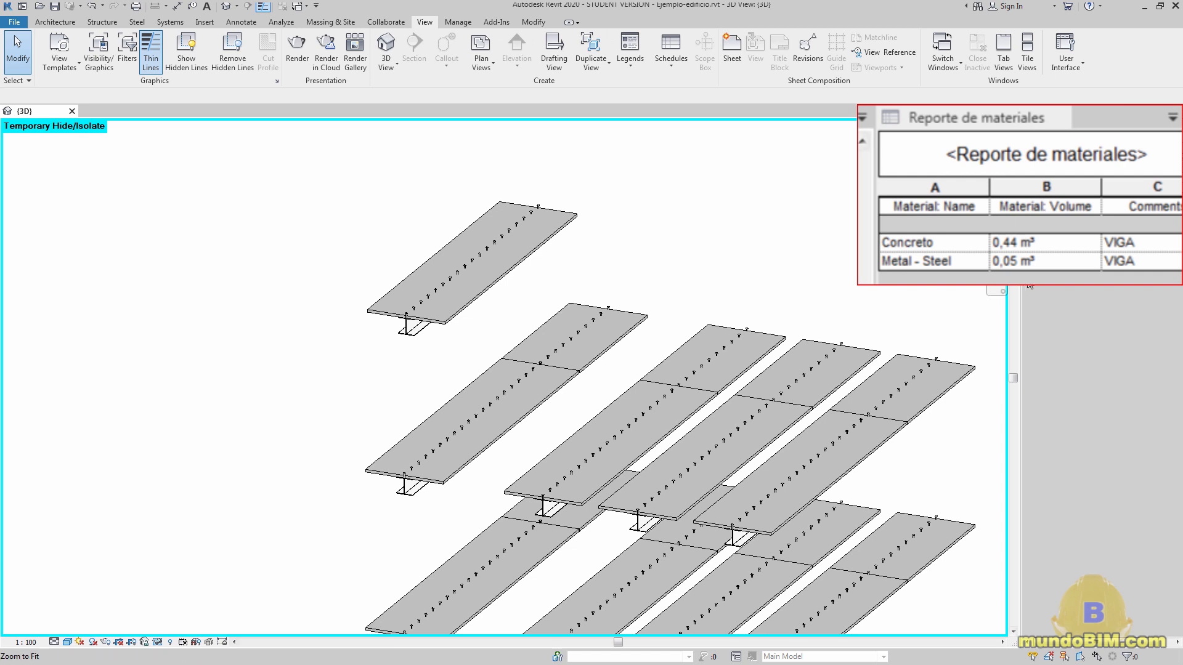
{"action": "left_click", "coordinate": [941, 248]}
{"action": "left_click", "coordinate": [943, 262], "text": "shift"}
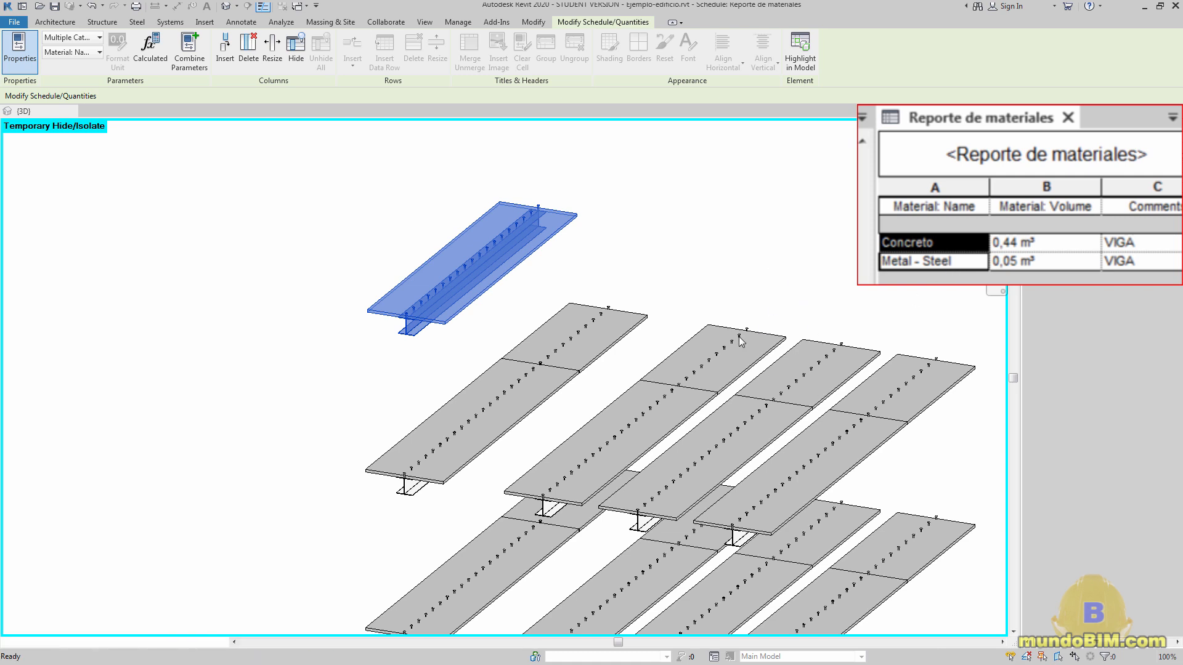
{"action": "scroll", "coordinate": [739, 338], "scroll_direction": "down", "scroll_amount": 2}
{"action": "middle_click_drag", "start_coordinate": [789, 345], "coordinate": [638, 316]}
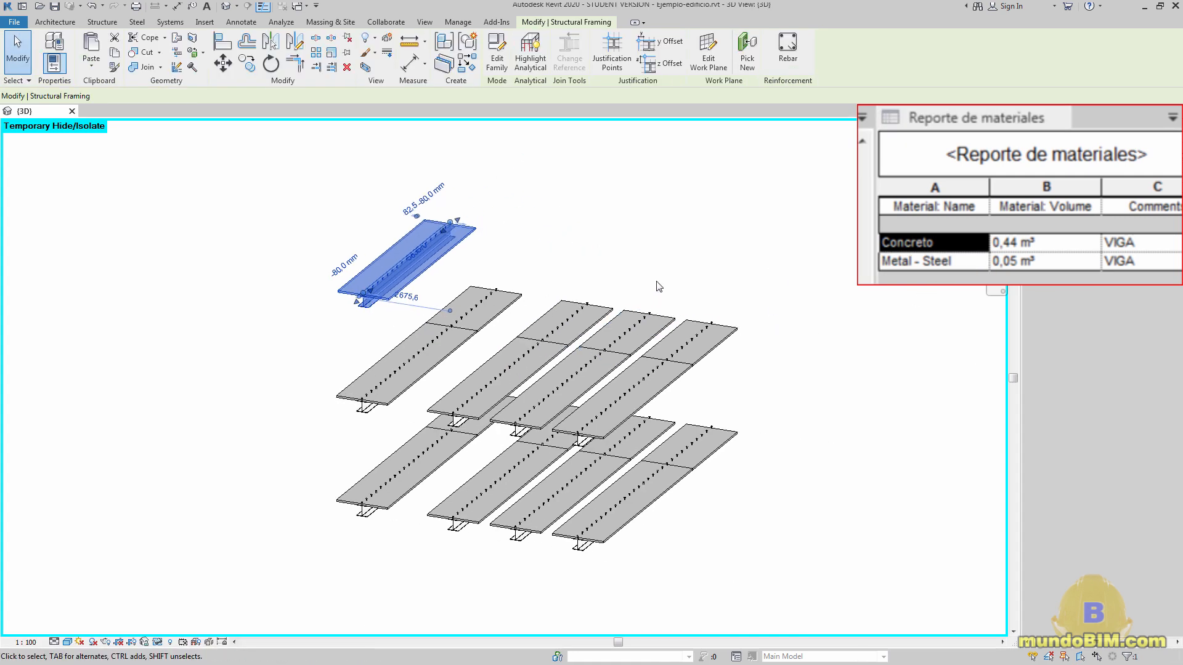
{"action": "left_click", "coordinate": [684, 242]}
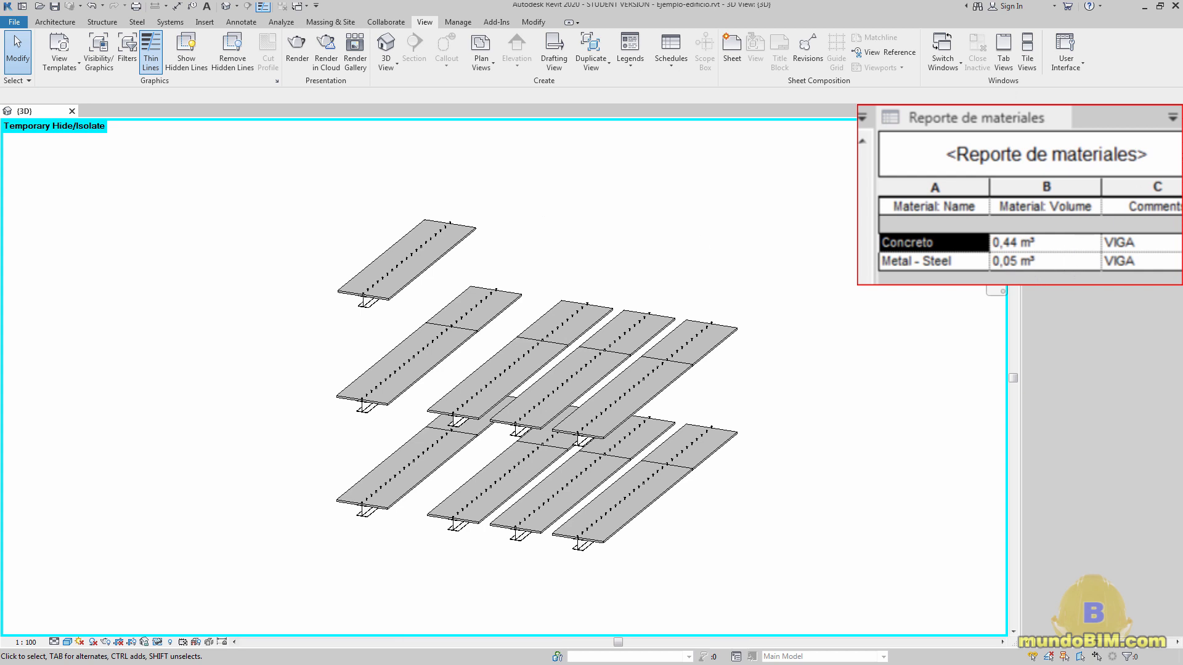
{"action": "left_click", "coordinate": [407, 270]}
{"action": "left_click", "coordinate": [582, 210]}
- In Calculator, work out the steel weight per metre from the 0,05 m³ Metal - Steel volume, using 7850 and 5,85
{"action": "left_click", "coordinate": [1074, 236]}
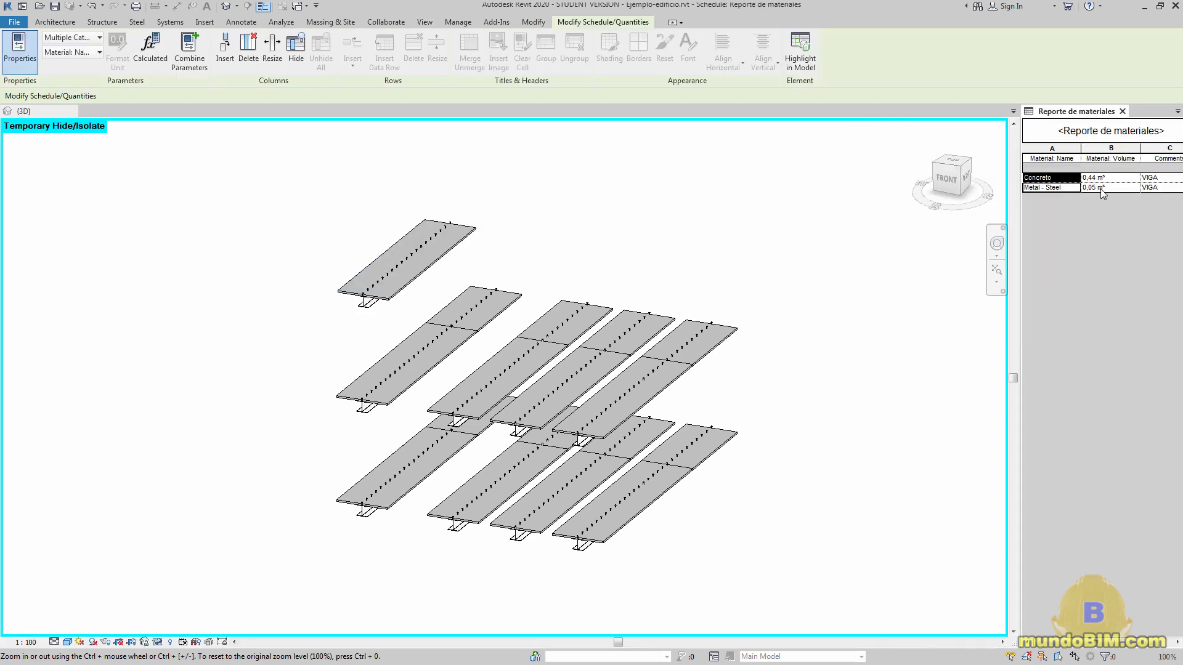
{"action": "left_click", "coordinate": [625, 239]}
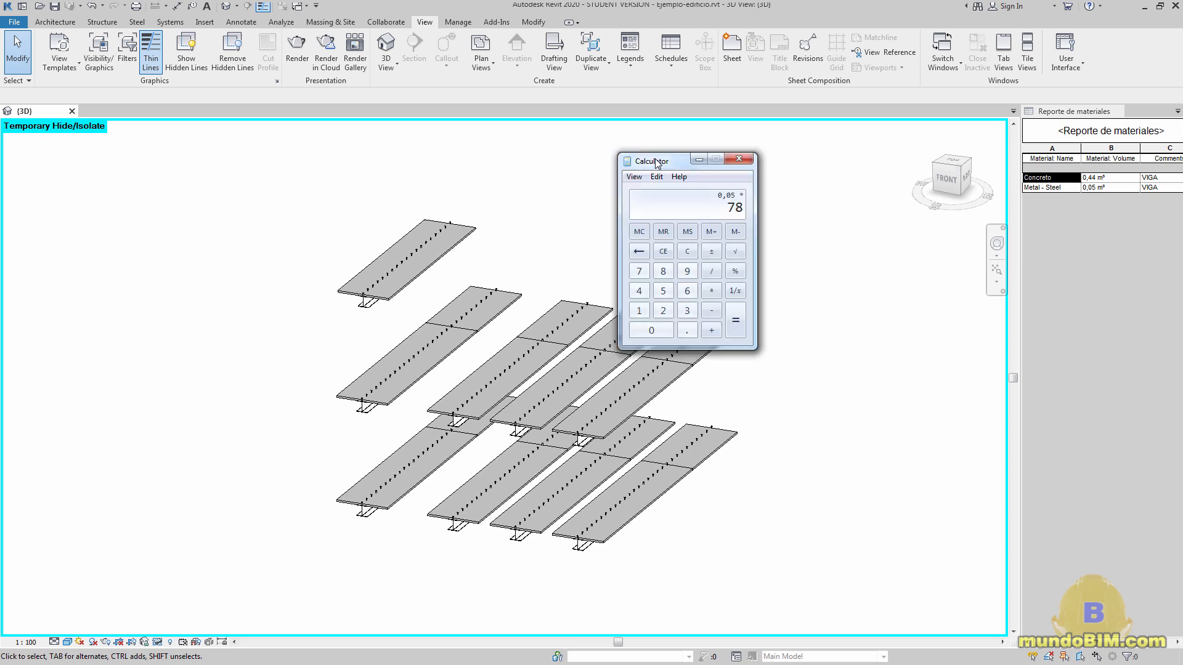
{"action": "type", "text": "50"}
{"action": "key", "text": "Return"}
{"action": "type", "text": "5,85"}
{"action": "key", "text": "Return"}
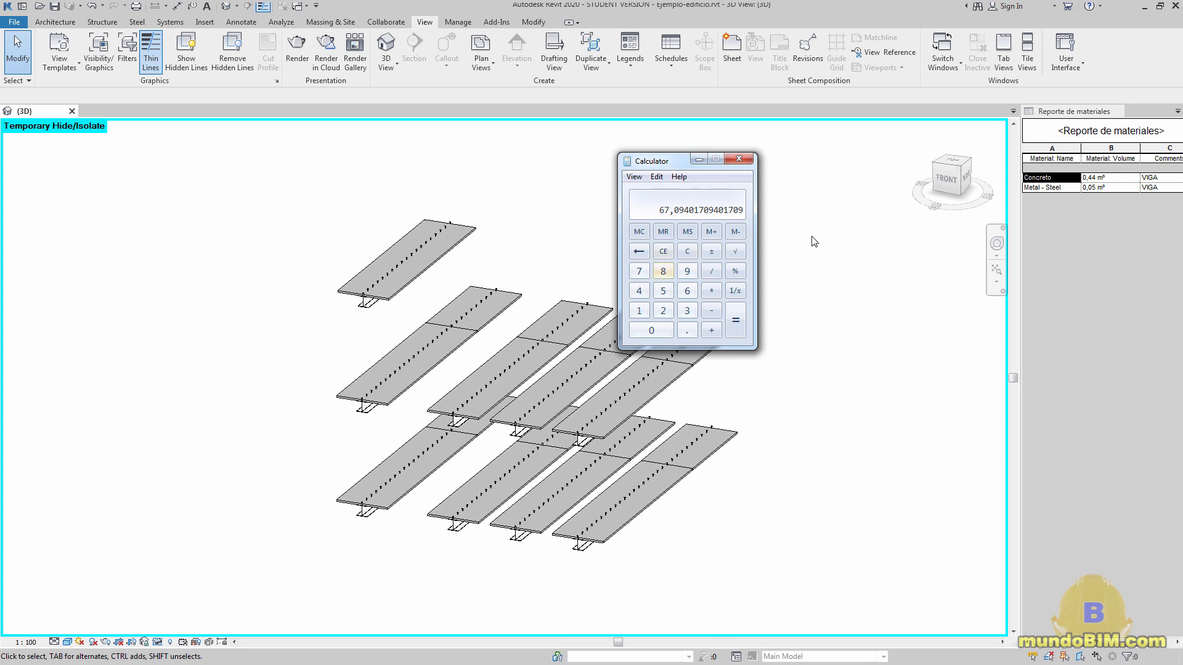
- Divide the 0,44 m³ Concreto volume by 5,85 in Calculator and put the calculator away
{"action": "type", "text": "0,4"}
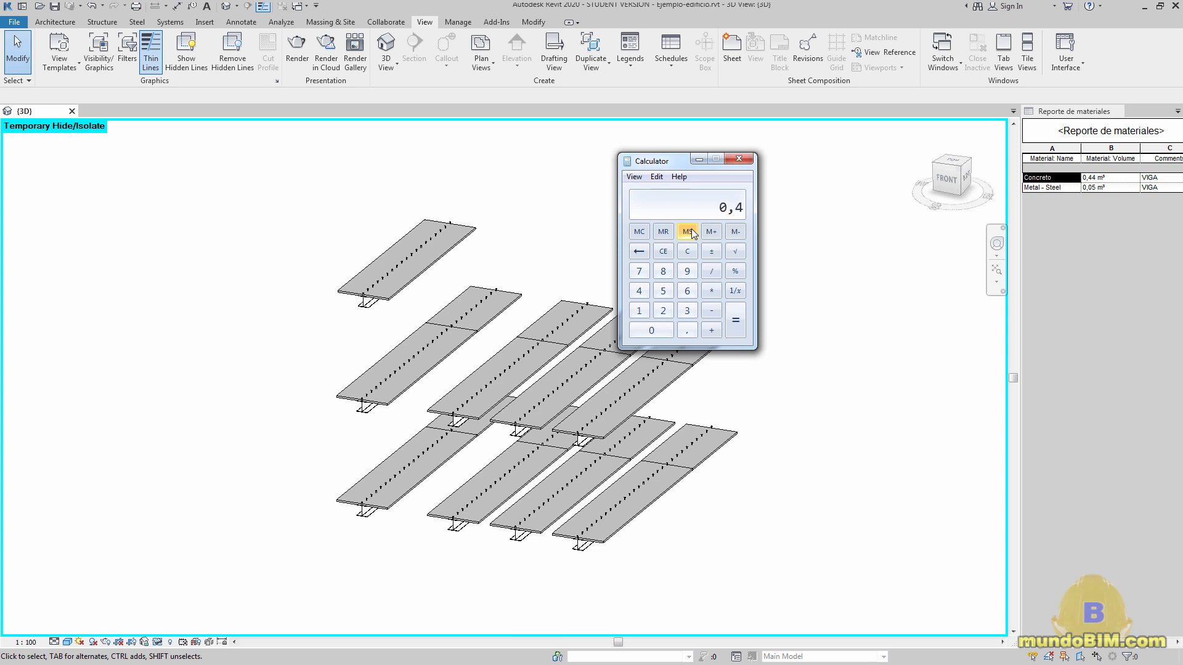
{"action": "type", "text": "45,85"}
{"action": "key", "text": "Return"}
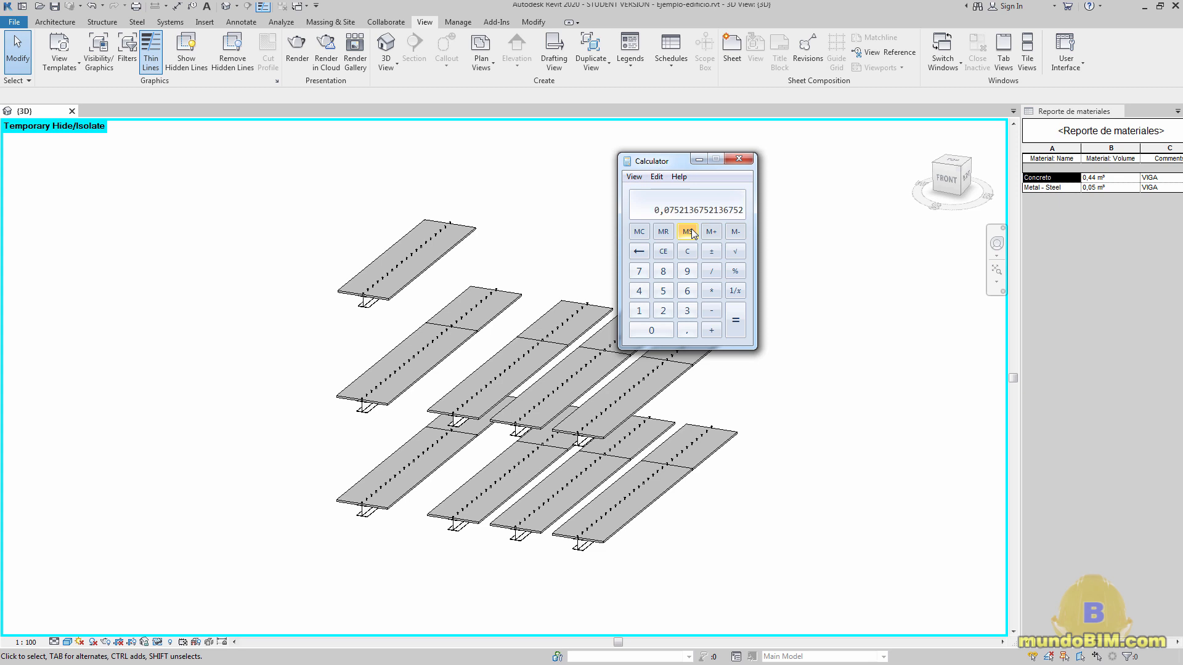
{"action": "left_click", "coordinate": [750, 163]}
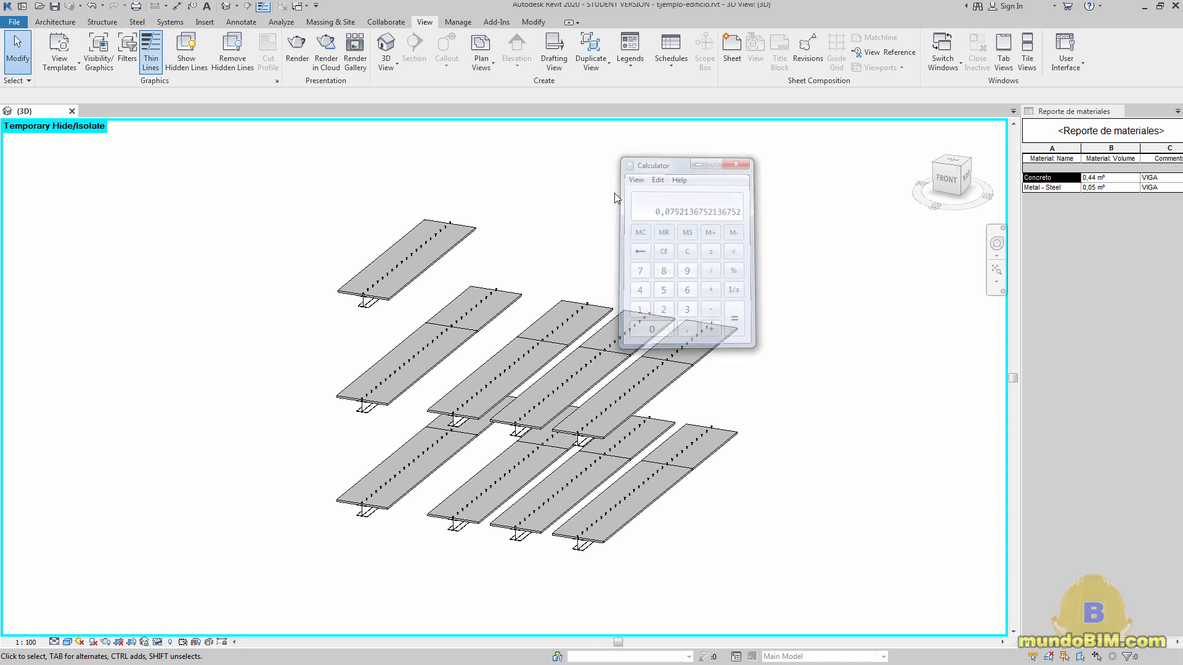
- Examine the topmost viga-compuesta-w beam up close as a selected element, then deselect it
{"action": "left_click", "coordinate": [401, 278]}
{"action": "scroll", "coordinate": [339, 248], "scroll_direction": "up", "scroll_amount": 3}
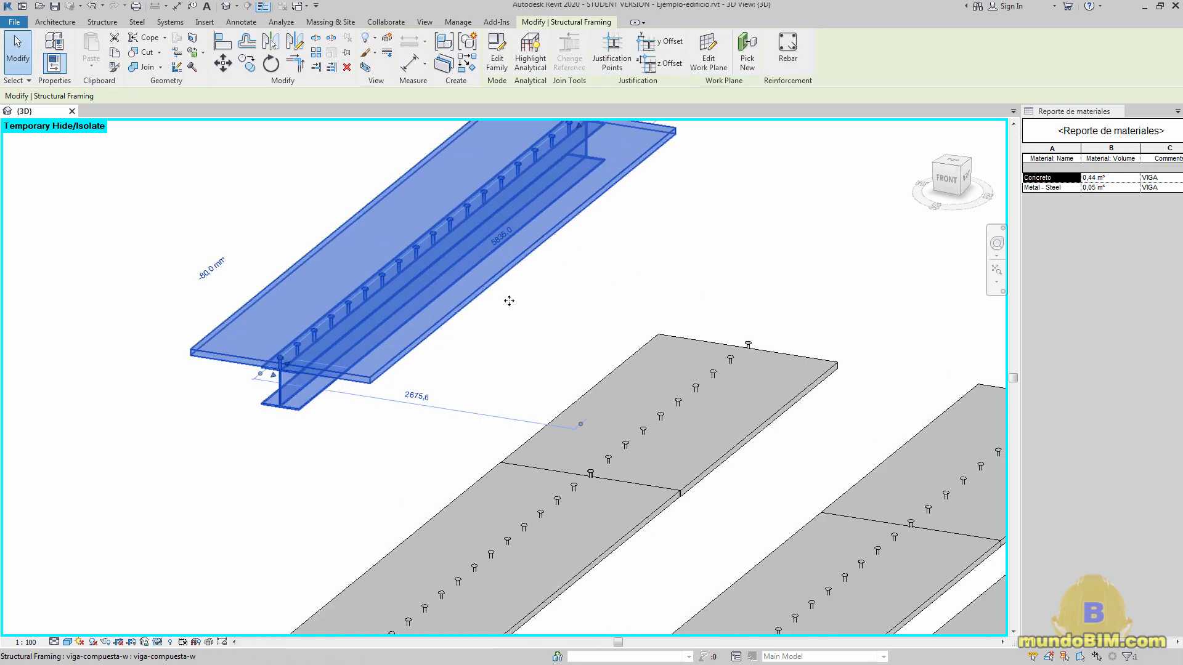
{"action": "scroll", "coordinate": [528, 307], "scroll_direction": "down", "scroll_amount": 3}
{"action": "left_click", "coordinate": [711, 266]}
- Open the Norte elevation and isolate the composite beam so its cross-section can be examined
{"action": "scroll", "coordinate": [711, 267], "scroll_direction": "down", "scroll_amount": 2}
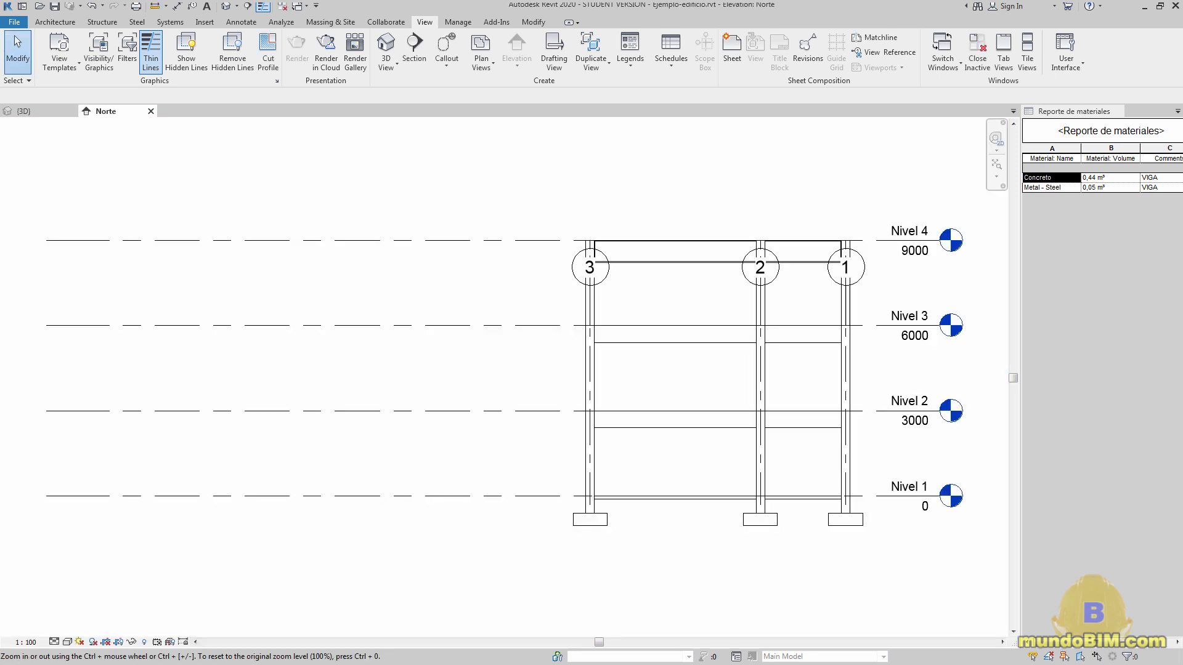
{"action": "left_click", "coordinate": [1041, 179]}
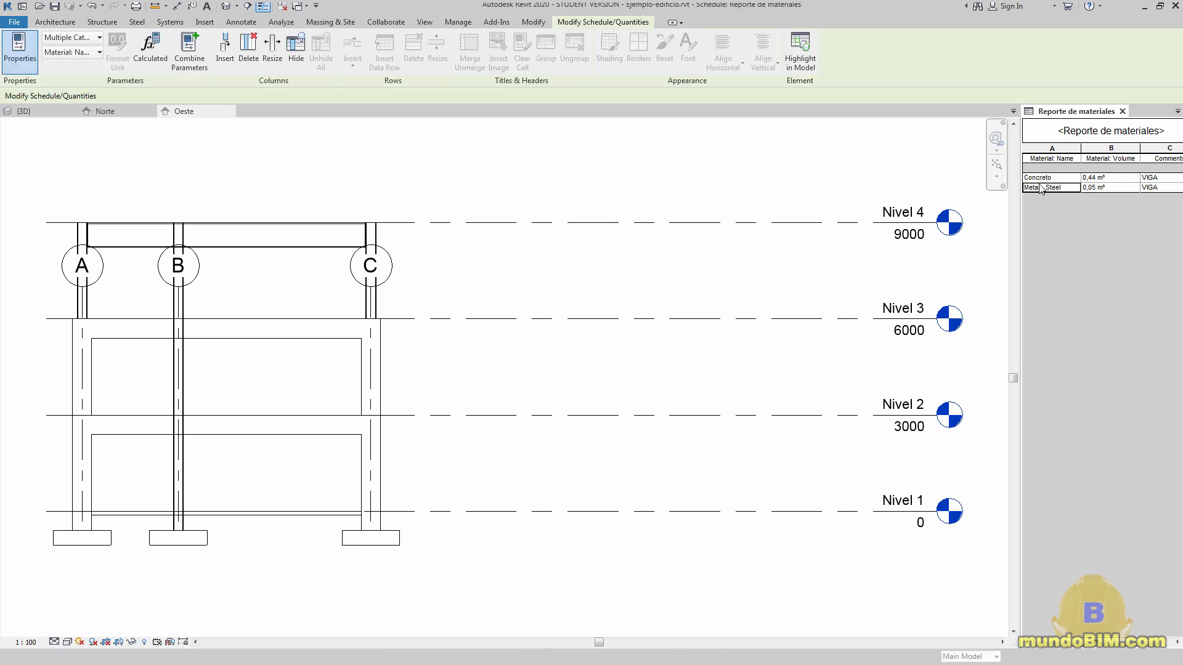
{"action": "left_click", "coordinate": [530, 247]}
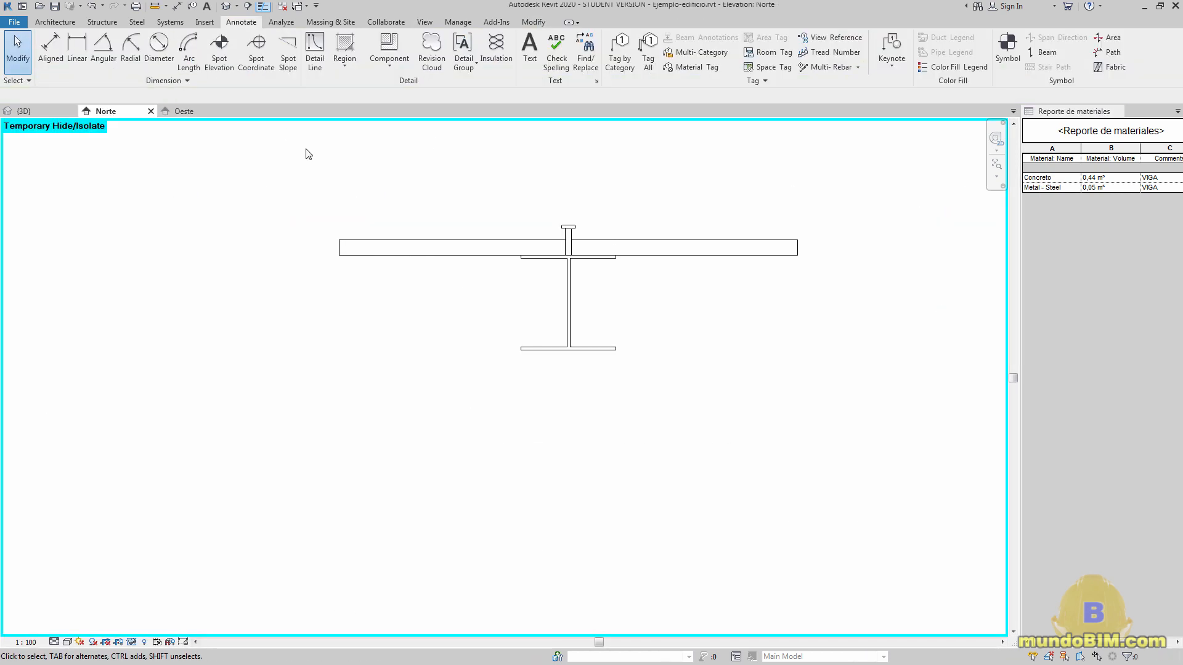
- Create a filled region over the beam's concrete slab in the Norte elevation by picking the slab's full outline
{"action": "left_click", "coordinate": [345, 68]}
{"action": "left_click", "coordinate": [382, 85]}
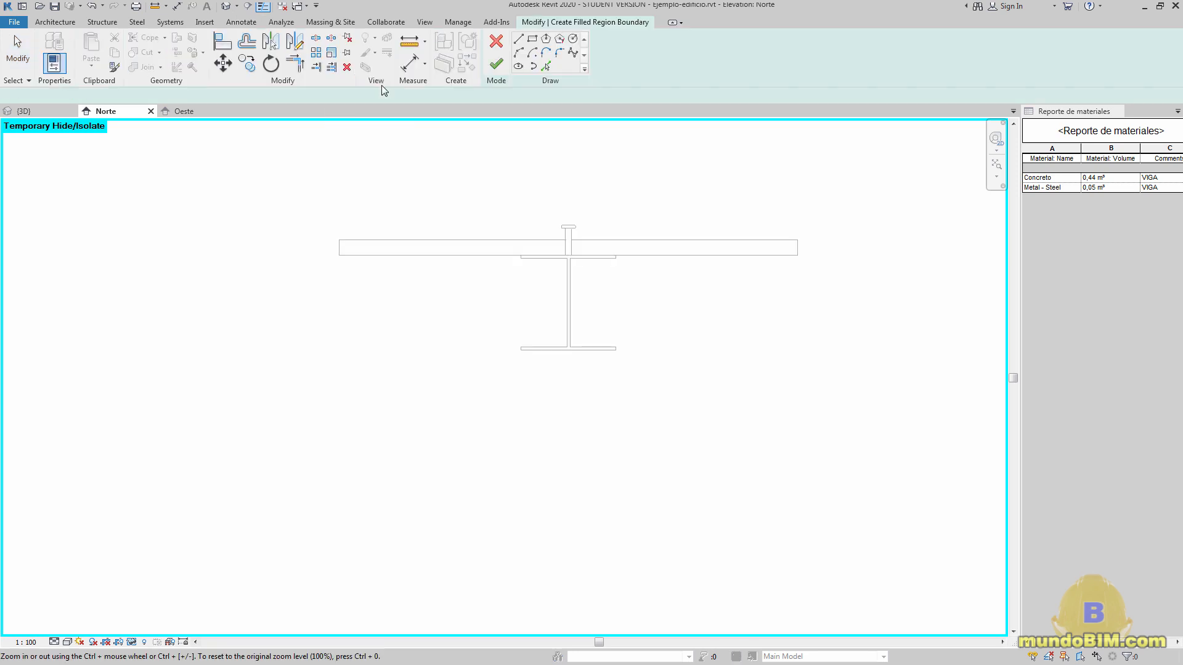
{"action": "left_click", "coordinate": [546, 66]}
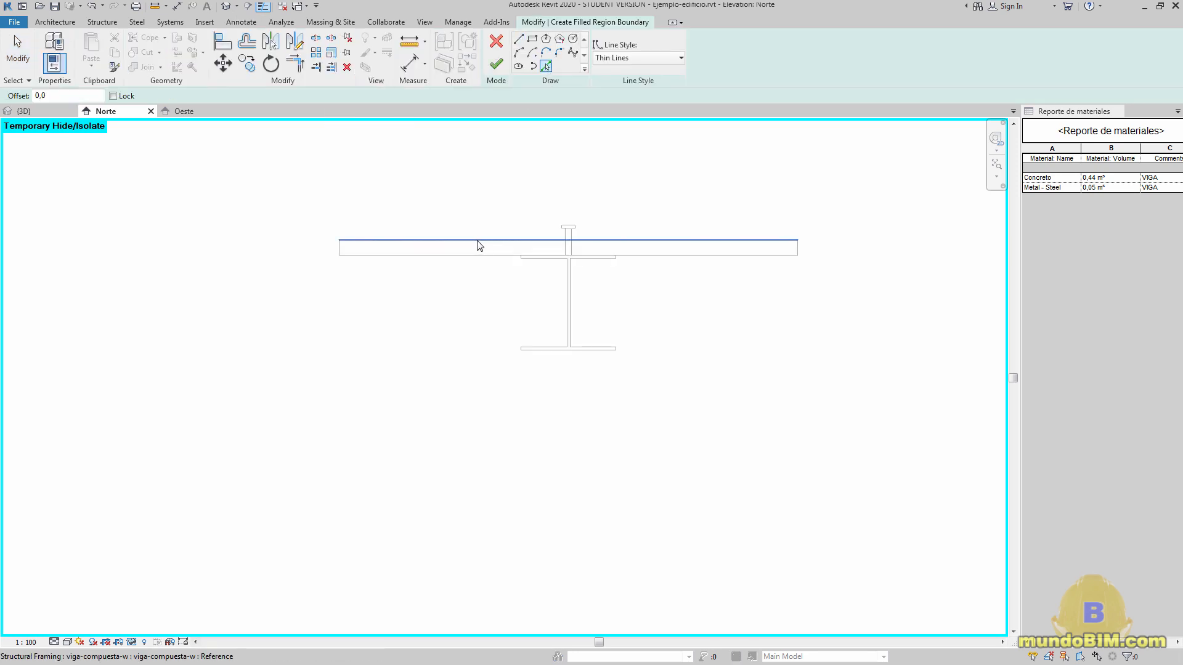
{"action": "key", "text": "Tab"}
{"action": "key", "text": "Tab"}
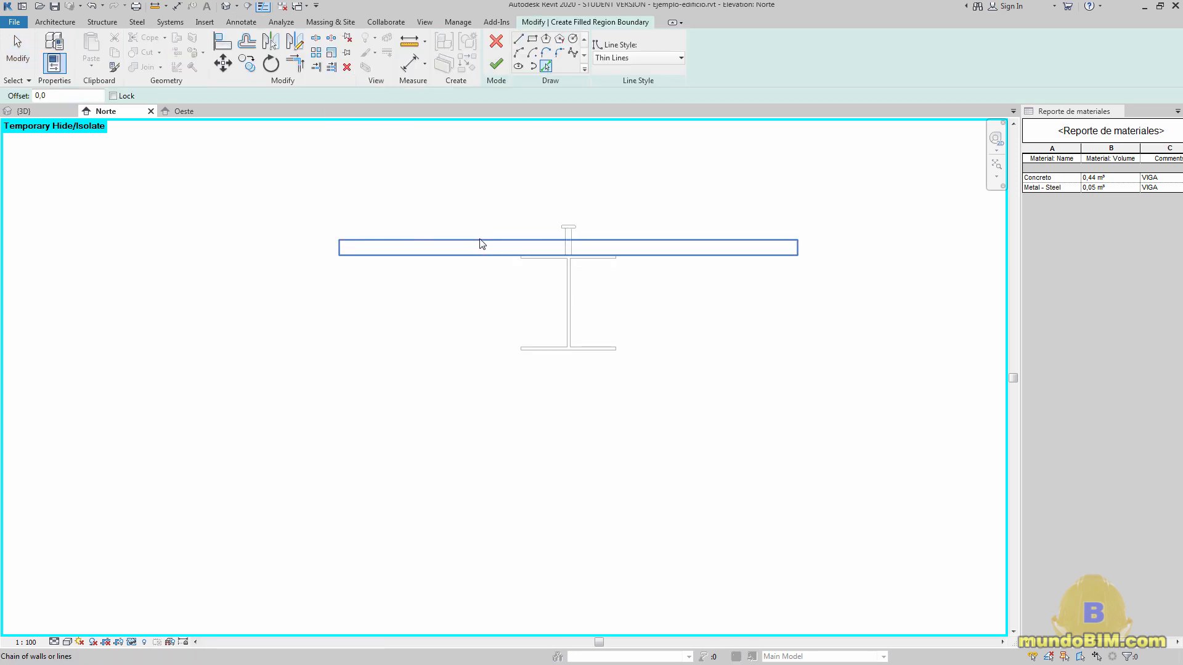
{"action": "left_click", "coordinate": [481, 244]}
{"action": "left_click", "coordinate": [496, 64]}
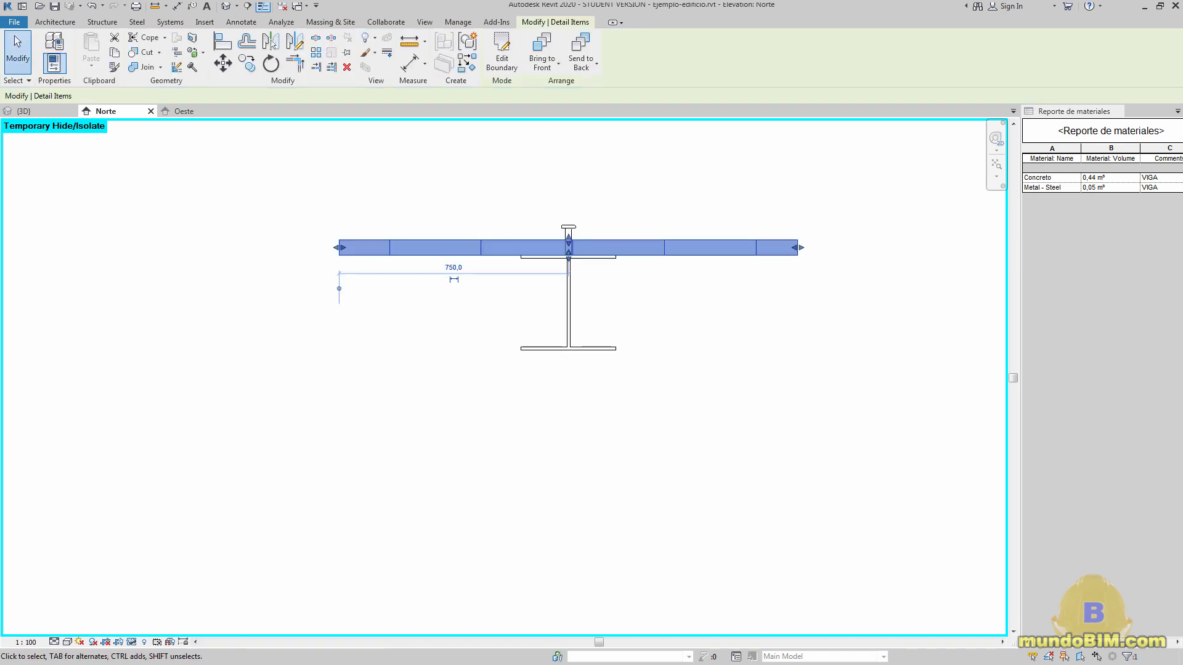
- Check the filled region's Area property against the concrete result in Calculator, then deselect the region
{"action": "key", "text": "ctrl+1"}
{"action": "left_click_drag", "start_coordinate": [459, 199], "coordinate": [234, 160]}
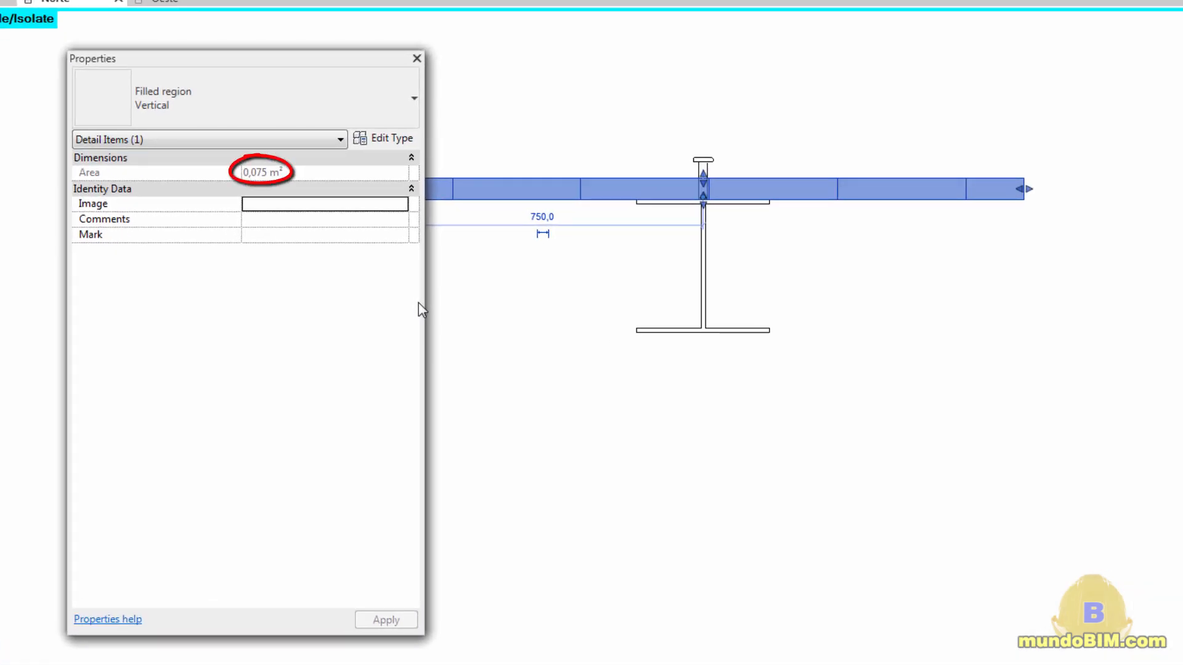
{"action": "key", "text": "alt+Tab"}
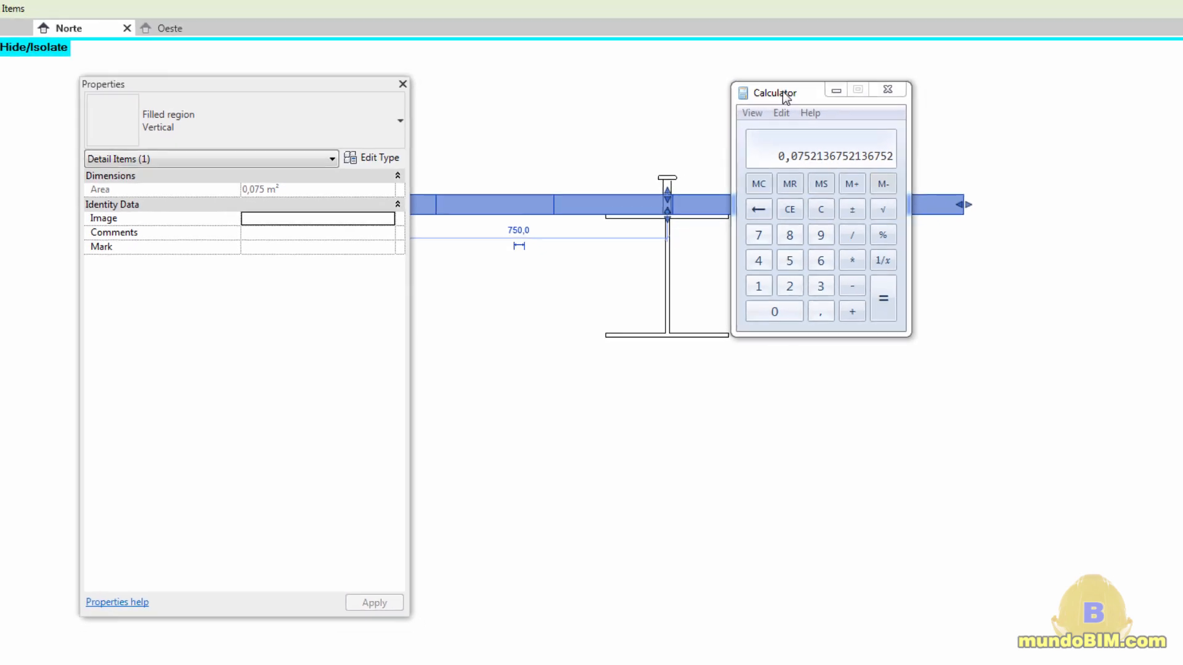
{"action": "left_click_drag", "start_coordinate": [786, 98], "coordinate": [0, 98]}
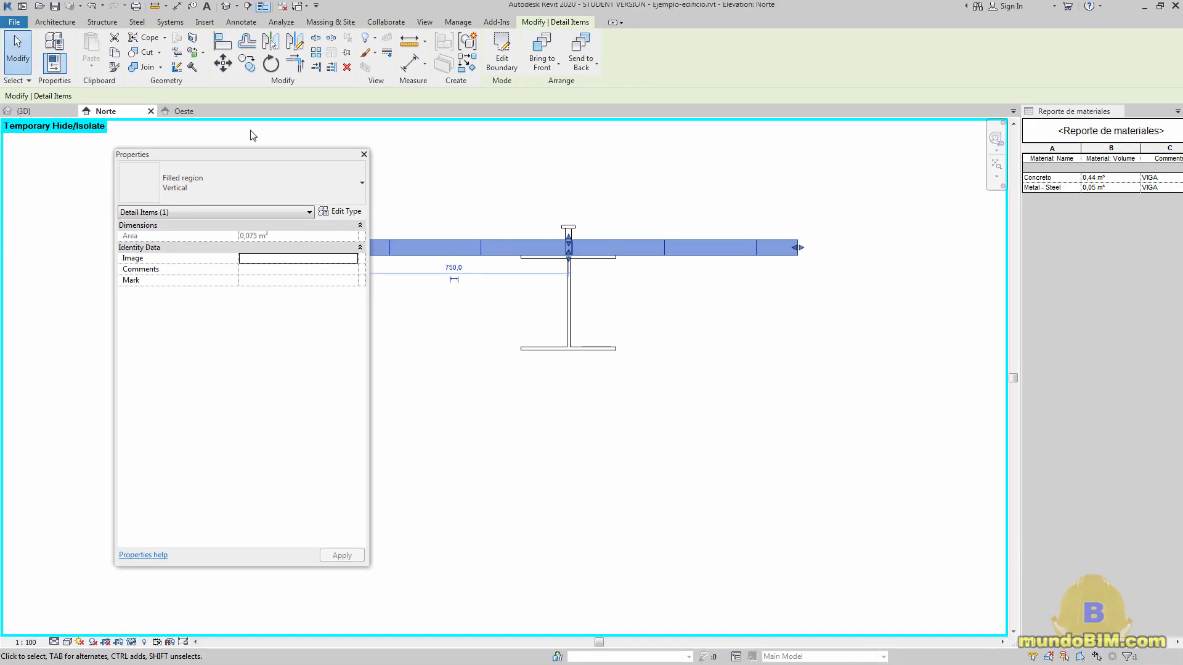
{"action": "left_click_drag", "start_coordinate": [261, 153], "coordinate": [1182, 185]}
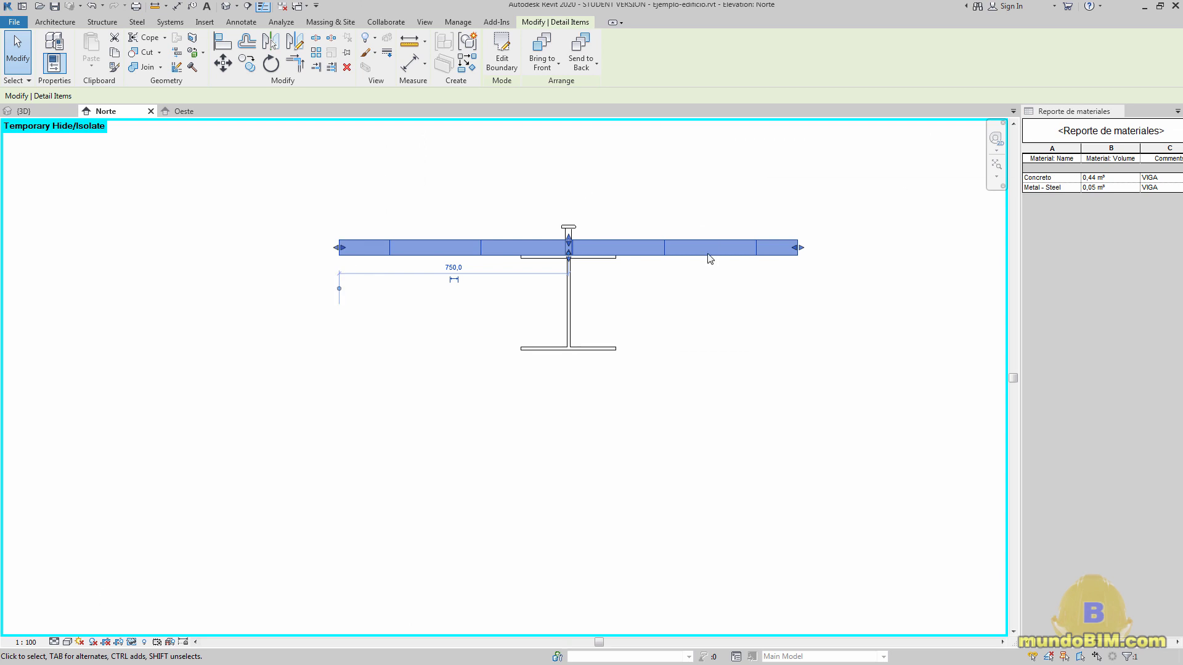
{"action": "left_click", "coordinate": [749, 446]}
{"action": "scroll", "coordinate": [763, 395], "scroll_direction": "down", "scroll_amount": 4}
{"action": "mouse_move", "coordinate": [803, 382]}
{"action": "middle_mouse_down"}
{"action": "mouse_move", "coordinate": [697, 515]}
{"action": "mouse_move", "coordinate": [746, 361]}
{"action": "middle_mouse_up"}
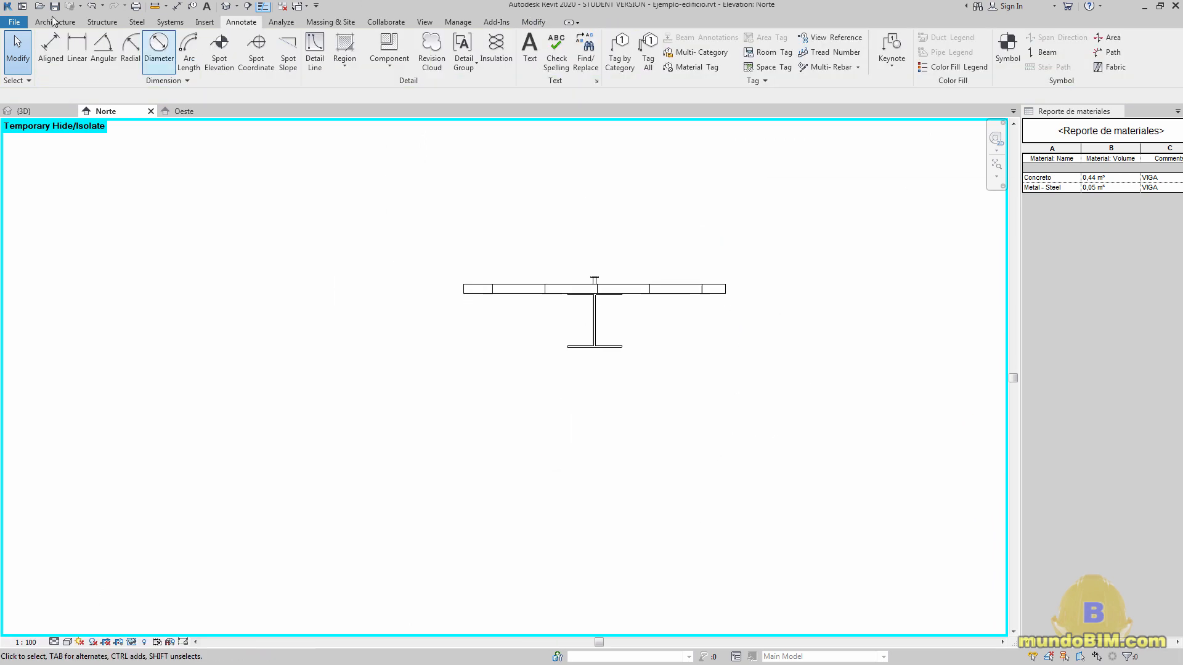
- Return to the 3D view and reset Temporary Hide/Isolate to show the whole building from the front-left side
{"action": "left_click", "coordinate": [226, 7]}
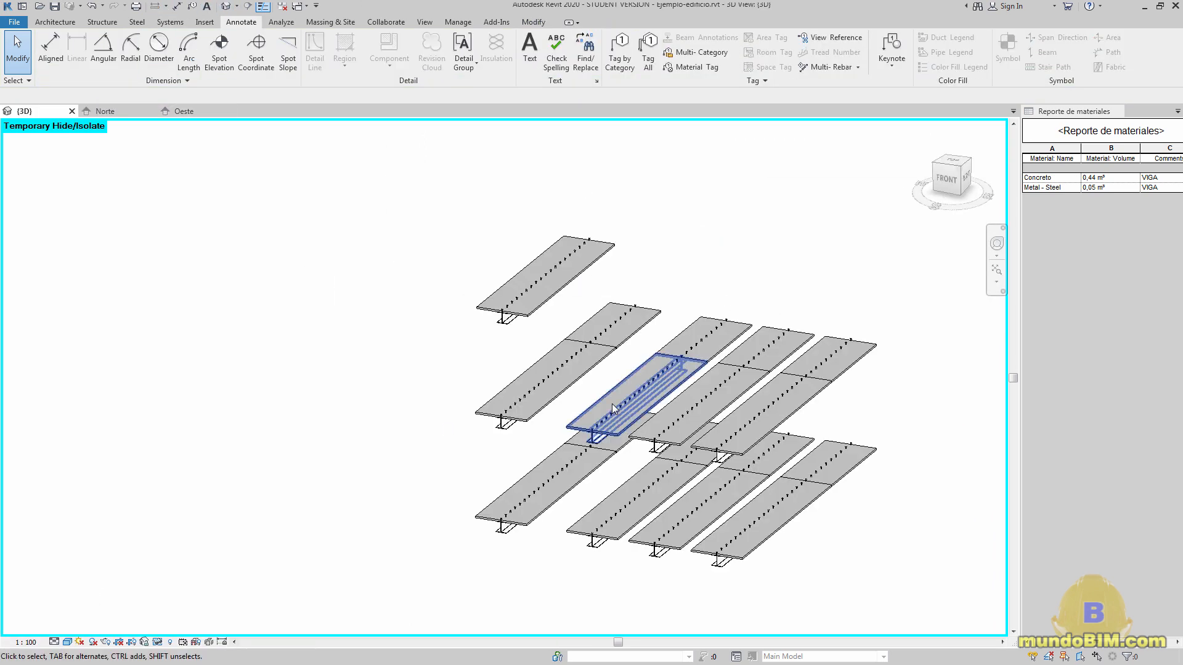
{"action": "scroll", "coordinate": [462, 483], "scroll_direction": "down", "scroll_amount": 2}
{"action": "middle_click_drag", "start_coordinate": [462, 483], "coordinate": [721, 554], "text": "shift"}
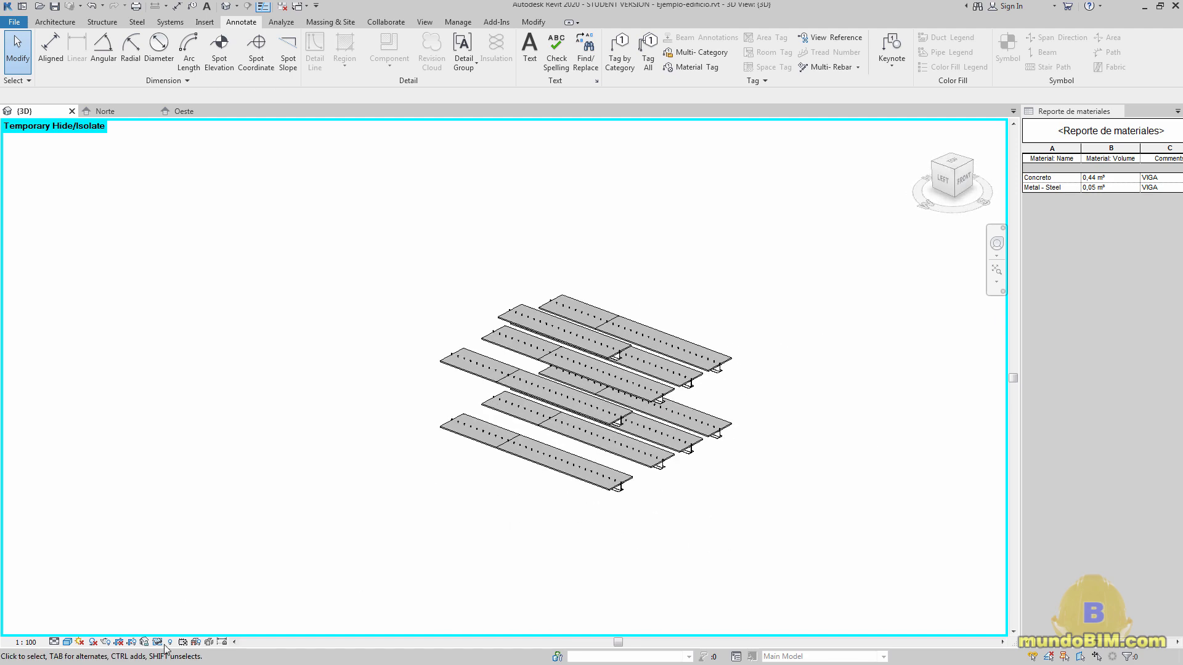
{"action": "left_click", "coordinate": [161, 644]}
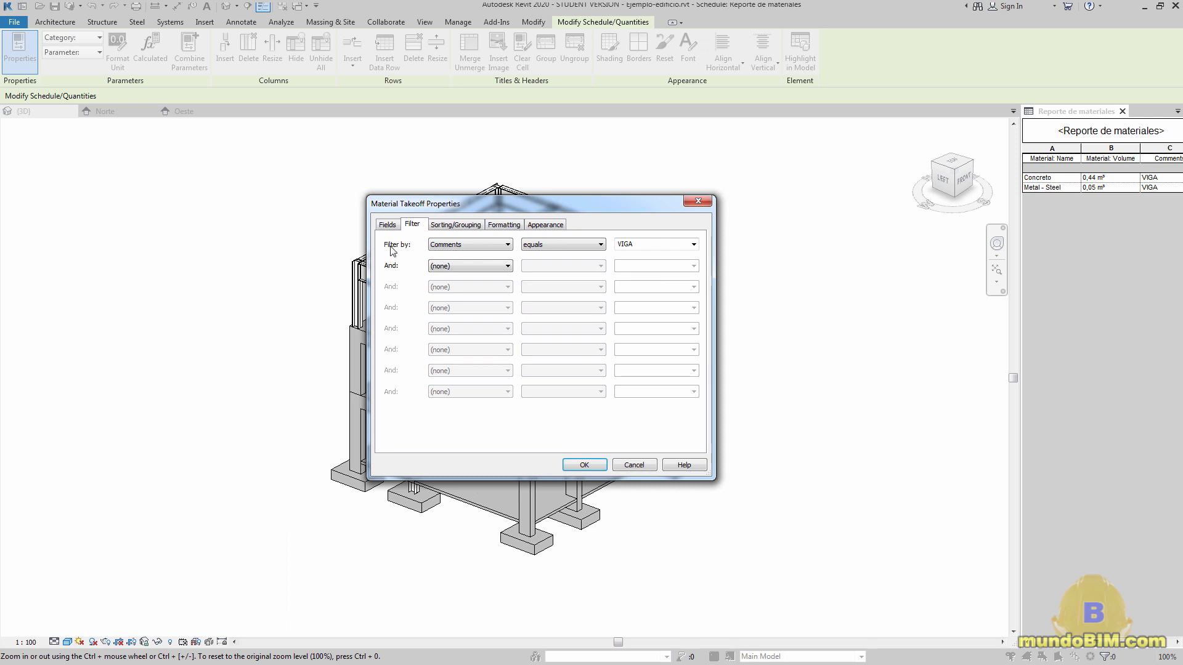
- Remove the Comments filter from Reporte de materiales by setting its filter parameter to (none)
{"action": "left_click", "coordinate": [454, 244]}
{"action": "left_click", "coordinate": [454, 254]}
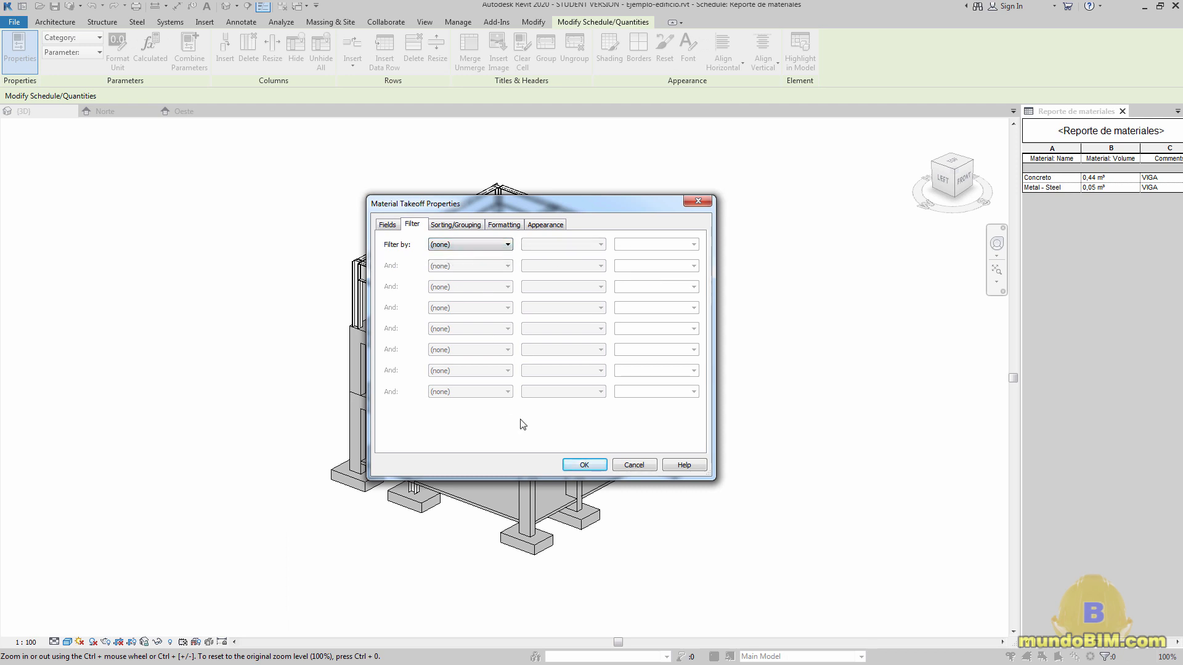
{"action": "left_click", "coordinate": [582, 465]}
{"action": "left_click", "coordinate": [894, 361]}
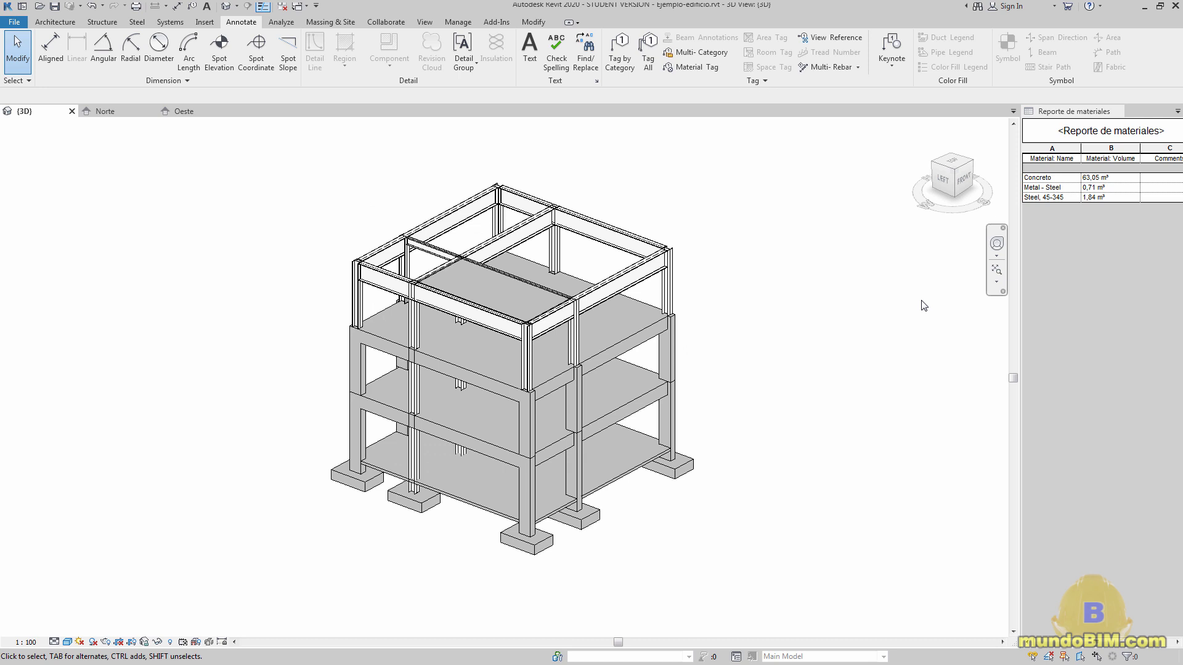
- Isolate the elements of the Steel, 45-345 row in the 3D view, examine them, and reset Temporary Hide/Isolate
{"action": "left_click", "coordinate": [1063, 198]}
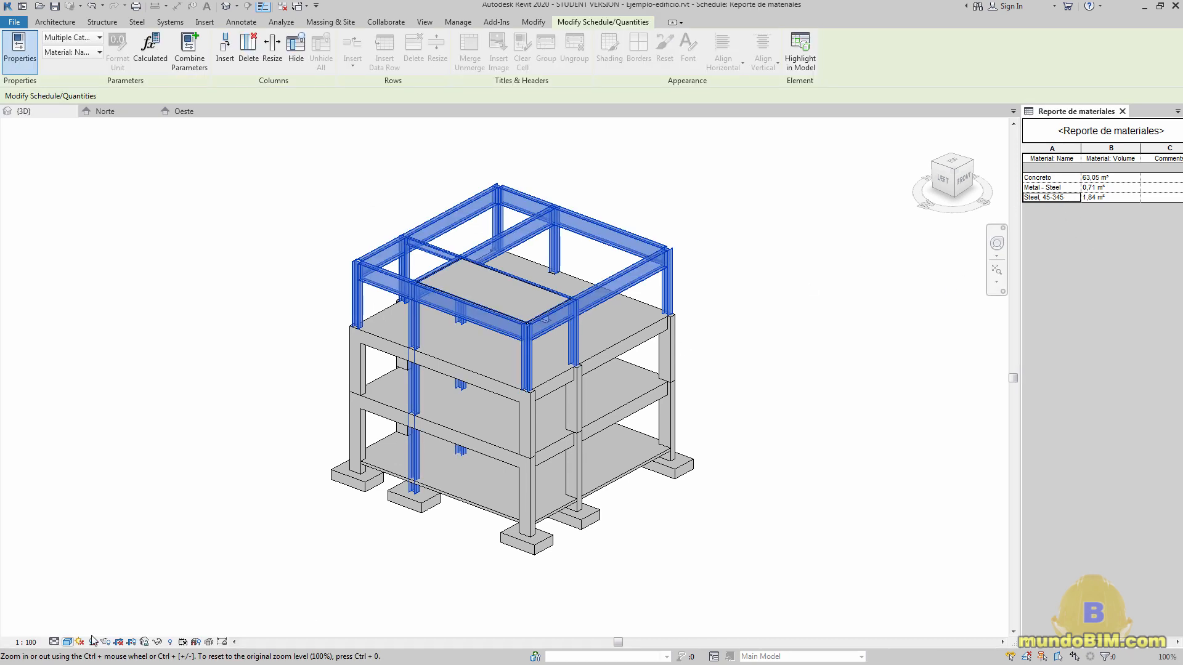
{"action": "left_click", "coordinate": [158, 642]}
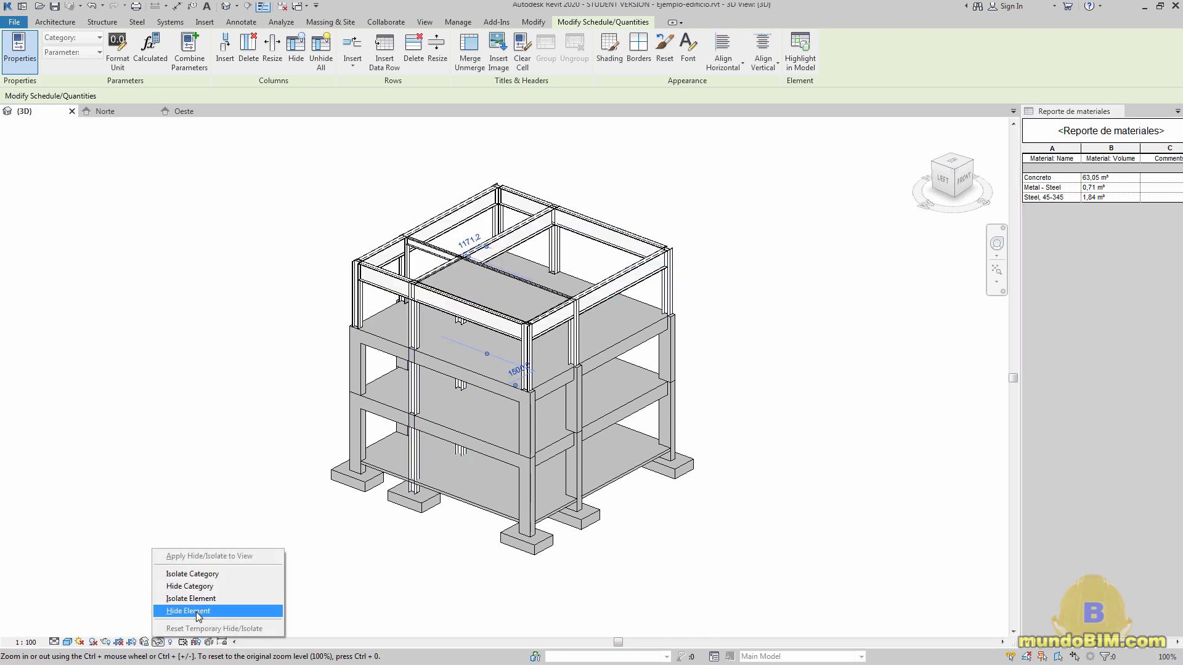
{"action": "left_click", "coordinate": [197, 613]}
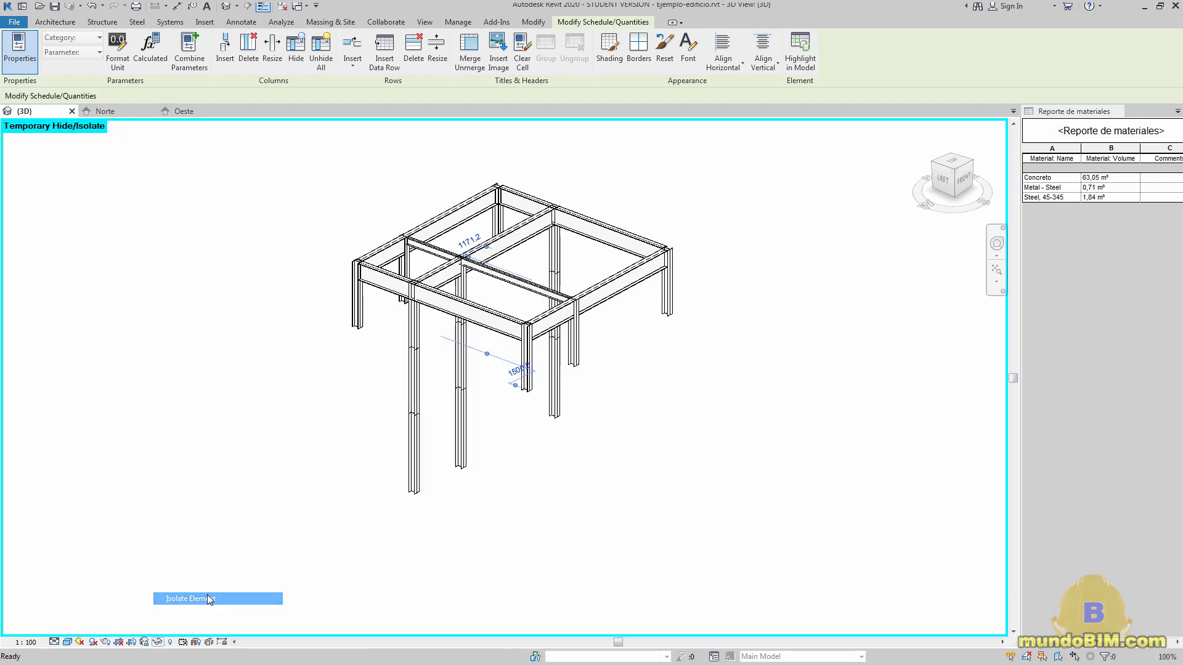
{"action": "left_click", "coordinate": [715, 340]}
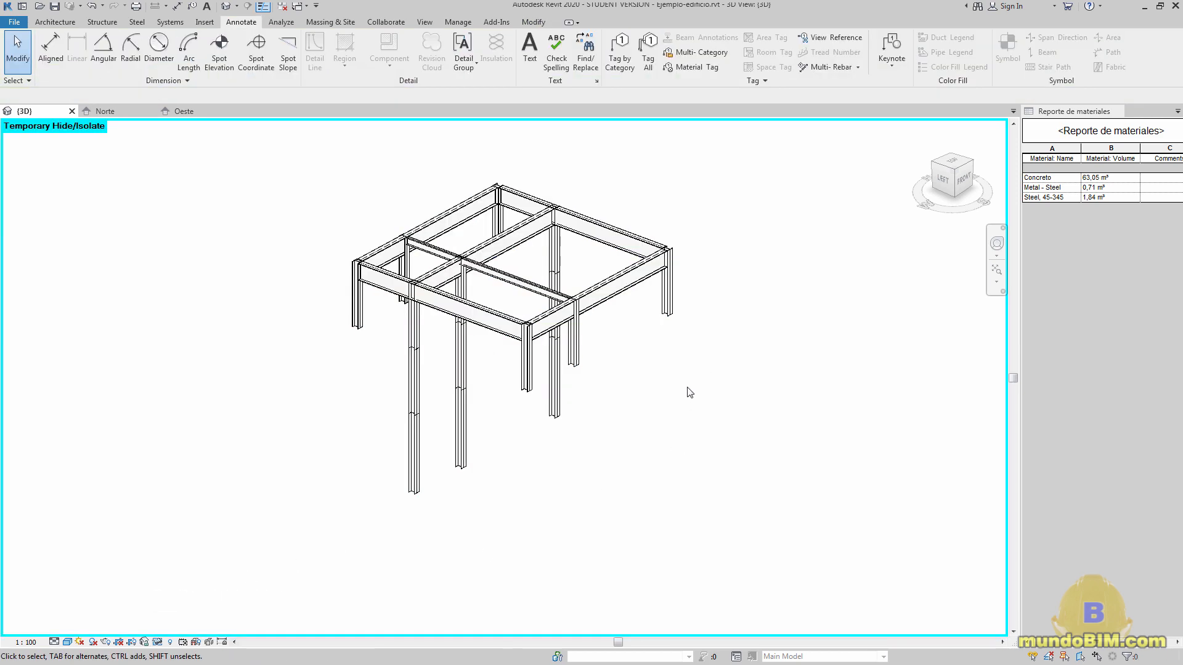
{"action": "mouse_move", "coordinate": [639, 434]}
{"action": "middle_mouse_down", "text": "shift"}
{"action": "mouse_move", "coordinate": [755, 296]}
{"action": "mouse_move", "coordinate": [641, 346]}
{"action": "mouse_move", "coordinate": [554, 449]}
{"action": "mouse_move", "coordinate": [646, 458]}
{"action": "mouse_move", "coordinate": [636, 446]}
{"action": "middle_mouse_up", "text": "shift"}
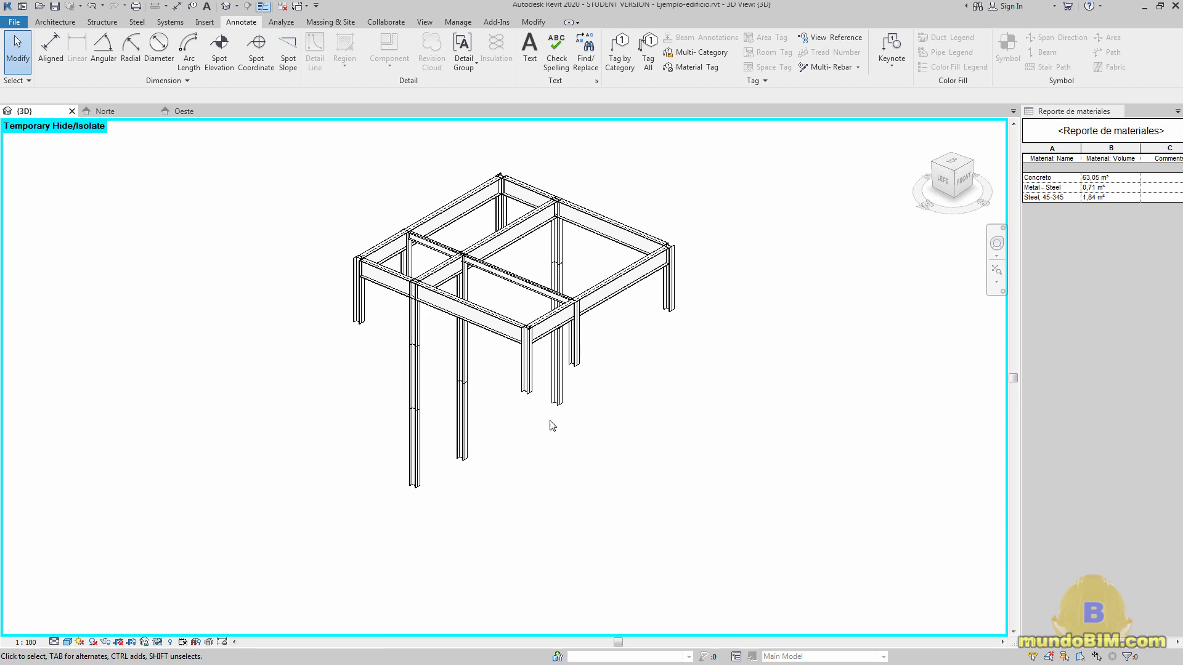
{"action": "left_click", "coordinate": [158, 642]}
{"action": "left_click", "coordinate": [175, 628]}
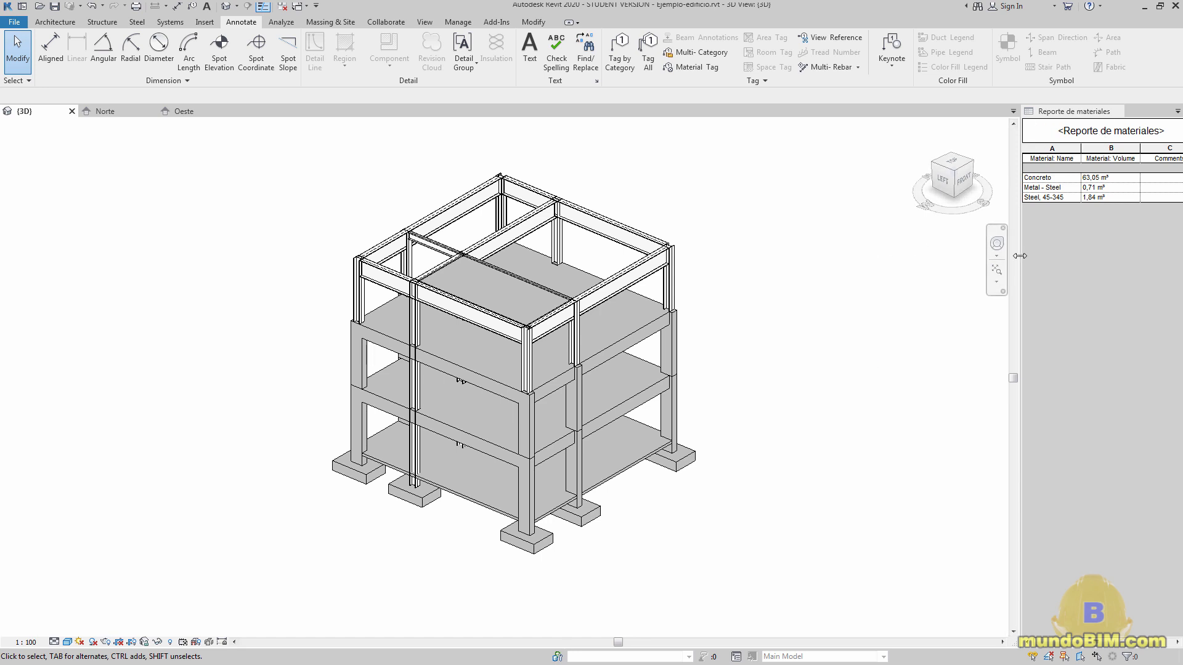
- Widen the Reporte de materiales view to show the Comments column and recentre the building in the 3D view
{"action": "left_click_drag", "start_coordinate": [1020, 256], "coordinate": [843, 256]}
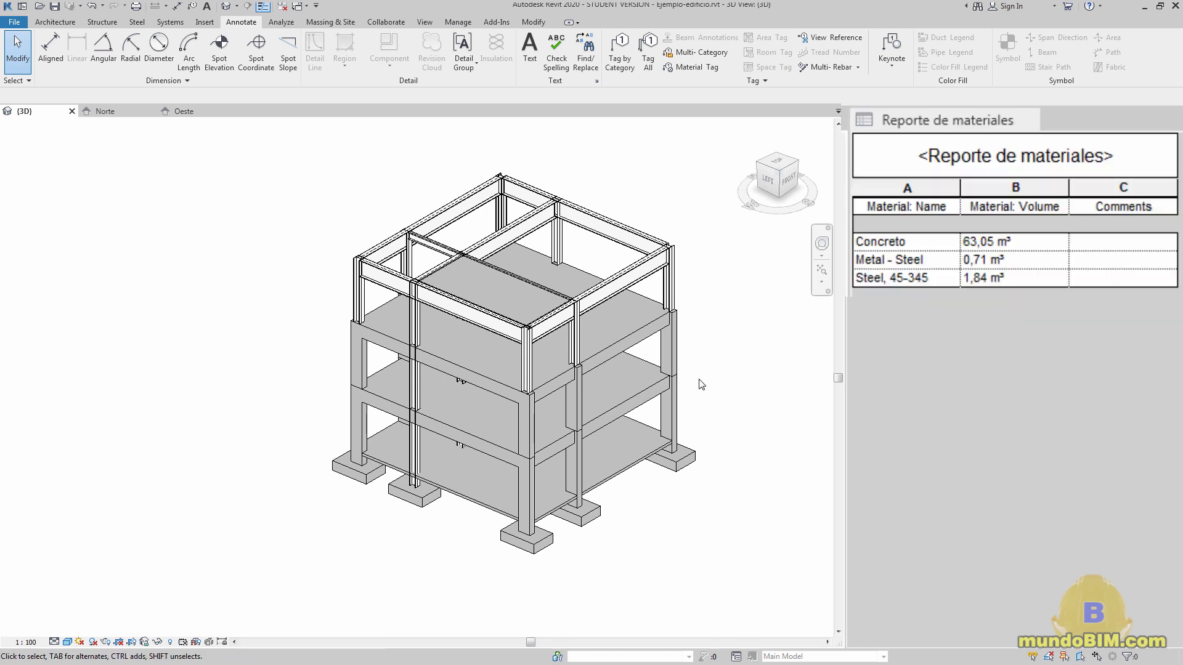
{"action": "middle_click_drag", "start_coordinate": [692, 357], "coordinate": [619, 334]}
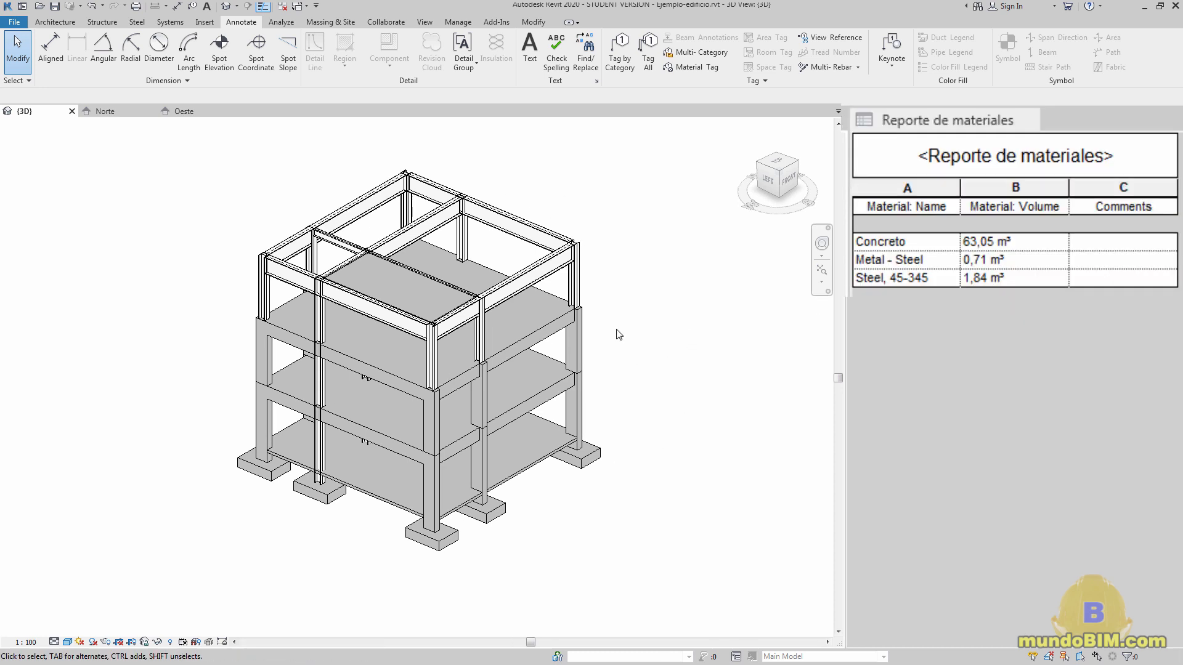
{"action": "left_click", "coordinate": [1002, 336]}
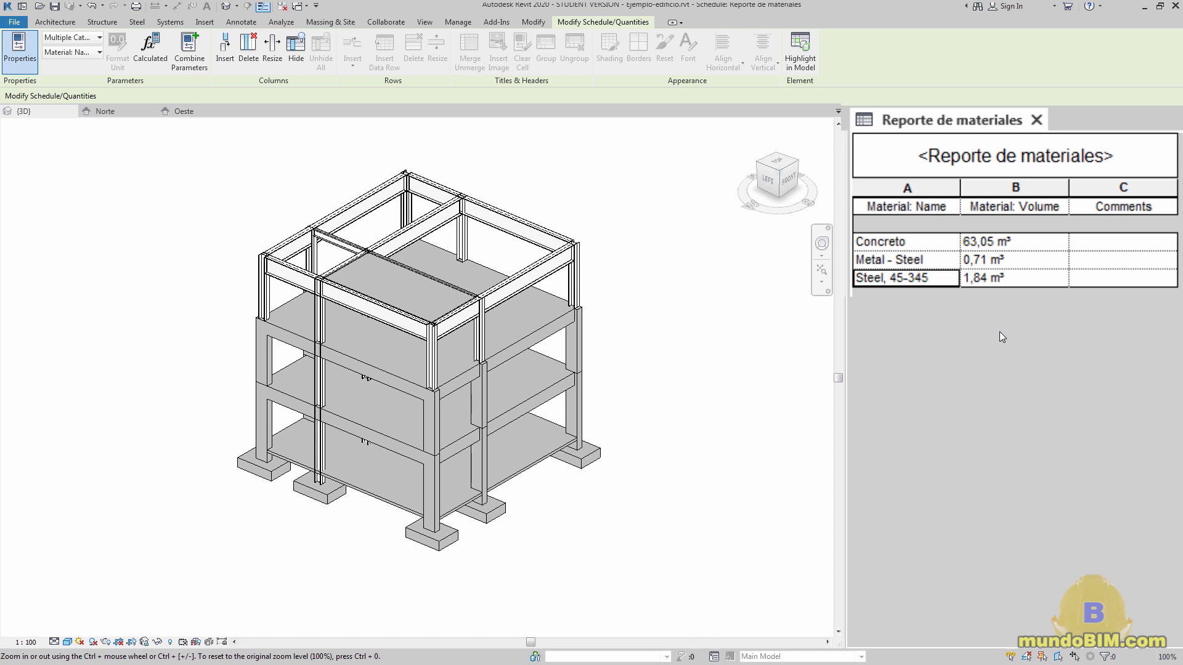
{"action": "left_click", "coordinate": [662, 336]}
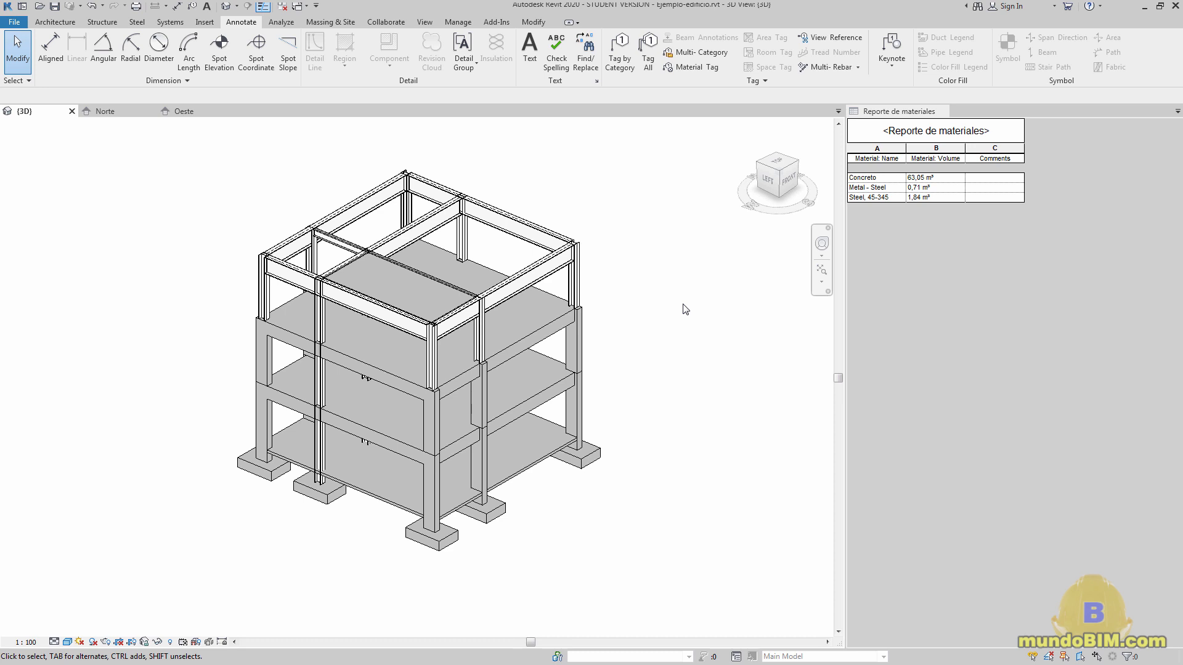
{"action": "scroll", "coordinate": [678, 300], "scroll_direction": "down", "scroll_amount": 1}
{"action": "middle_click_drag", "start_coordinate": [713, 312], "coordinate": [691, 298]}
{"action": "scroll", "coordinate": [649, 342], "scroll_direction": "up", "scroll_amount": 2}
{"action": "scroll", "coordinate": [690, 294], "scroll_direction": "down", "scroll_amount": 2}
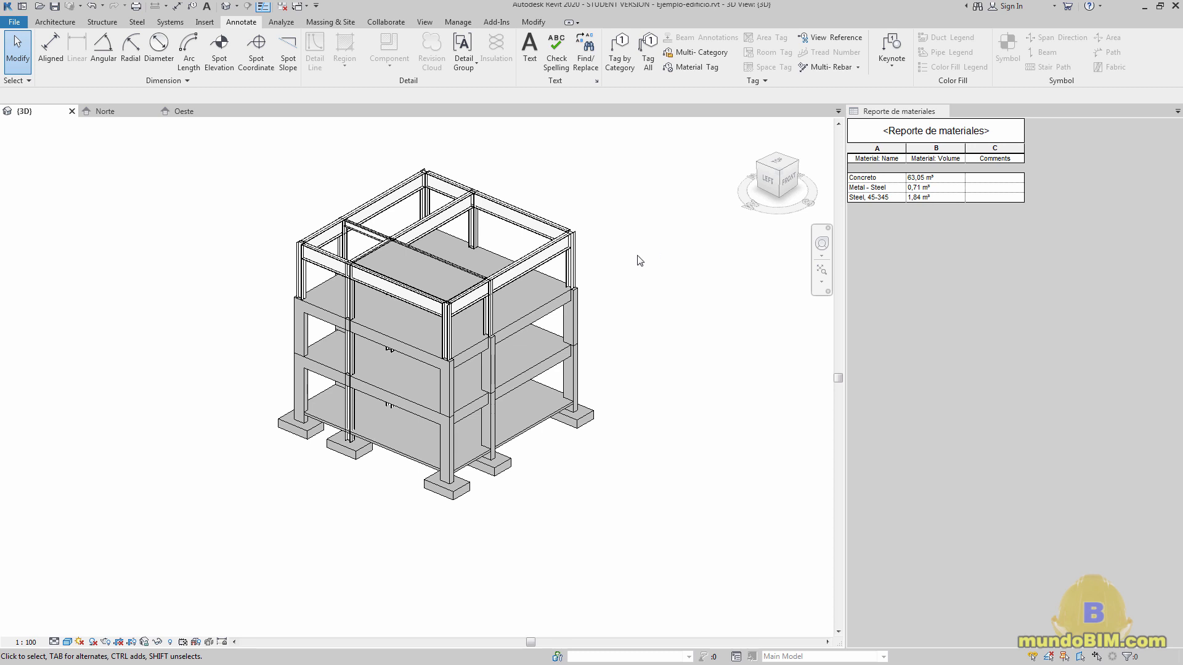
{"action": "middle_click_drag", "start_coordinate": [646, 235], "coordinate": [625, 267]}
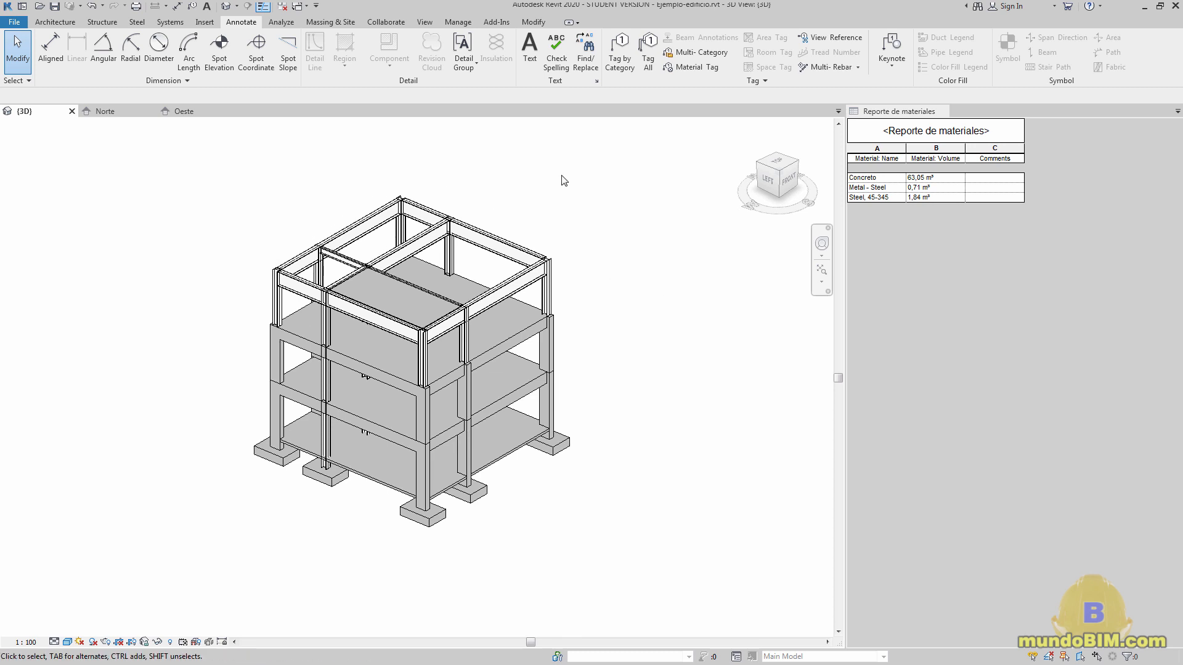
- Open the project's Object Styles and bring up the material selection for the Structural Columns category
{"action": "left_click", "coordinate": [457, 21]}
{"action": "left_click", "coordinate": [78, 57]}
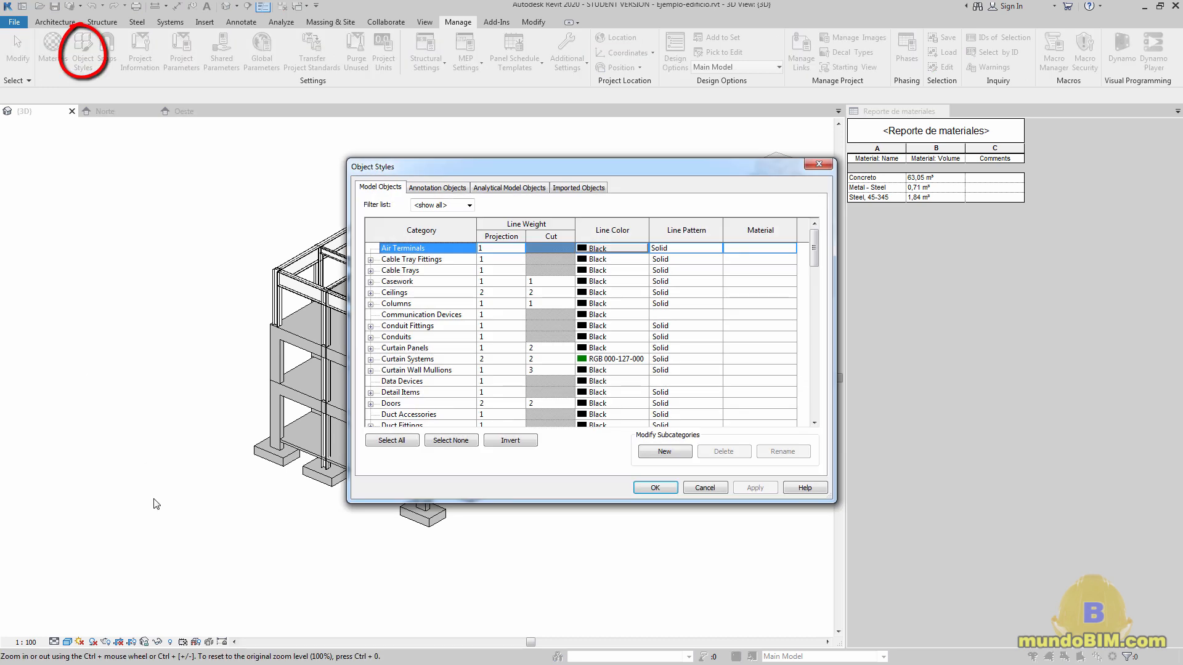
{"action": "left_click_drag", "start_coordinate": [820, 249], "coordinate": [829, 388]}
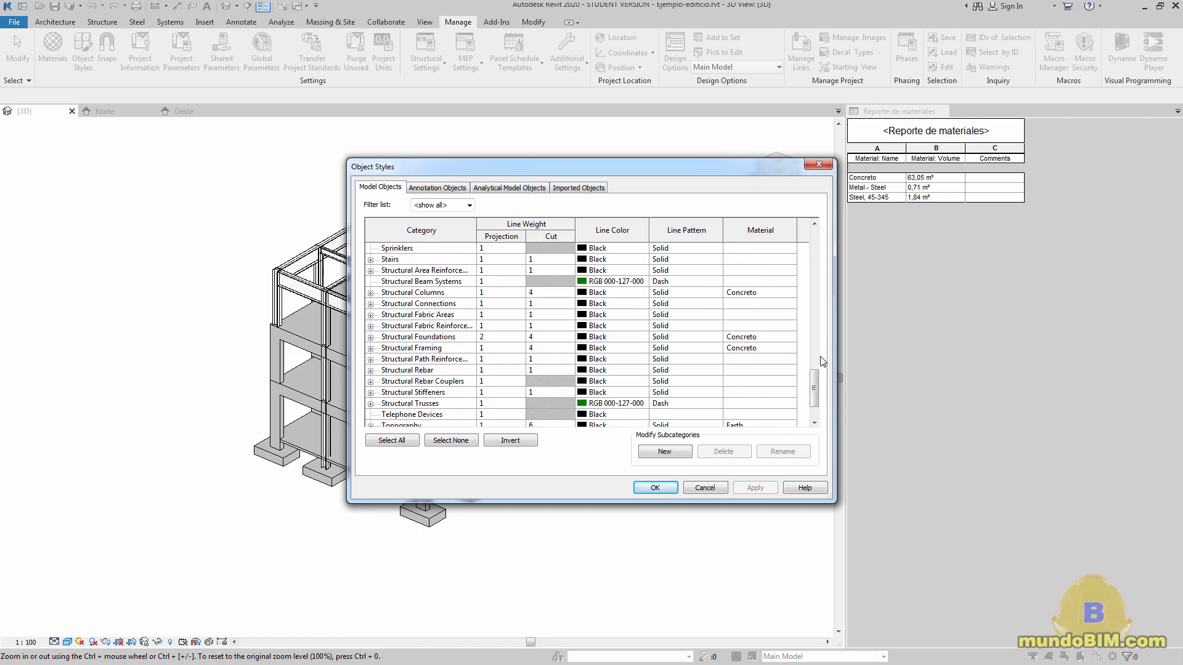
{"action": "left_click", "coordinate": [792, 292]}
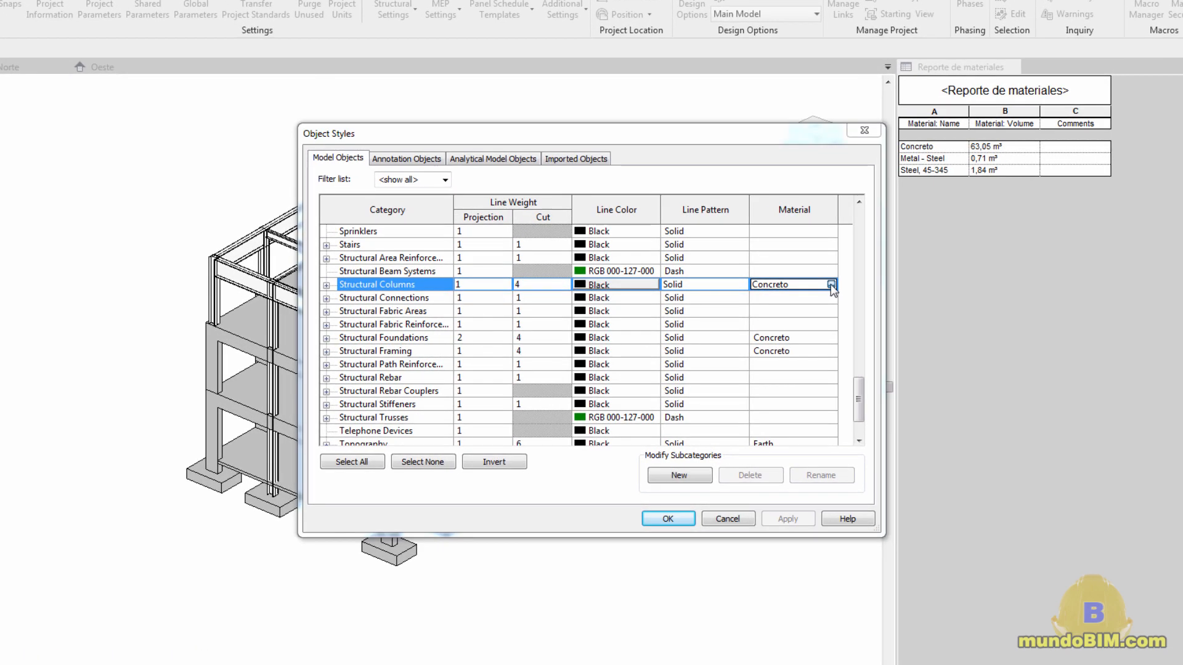
{"action": "left_click", "coordinate": [795, 292]}
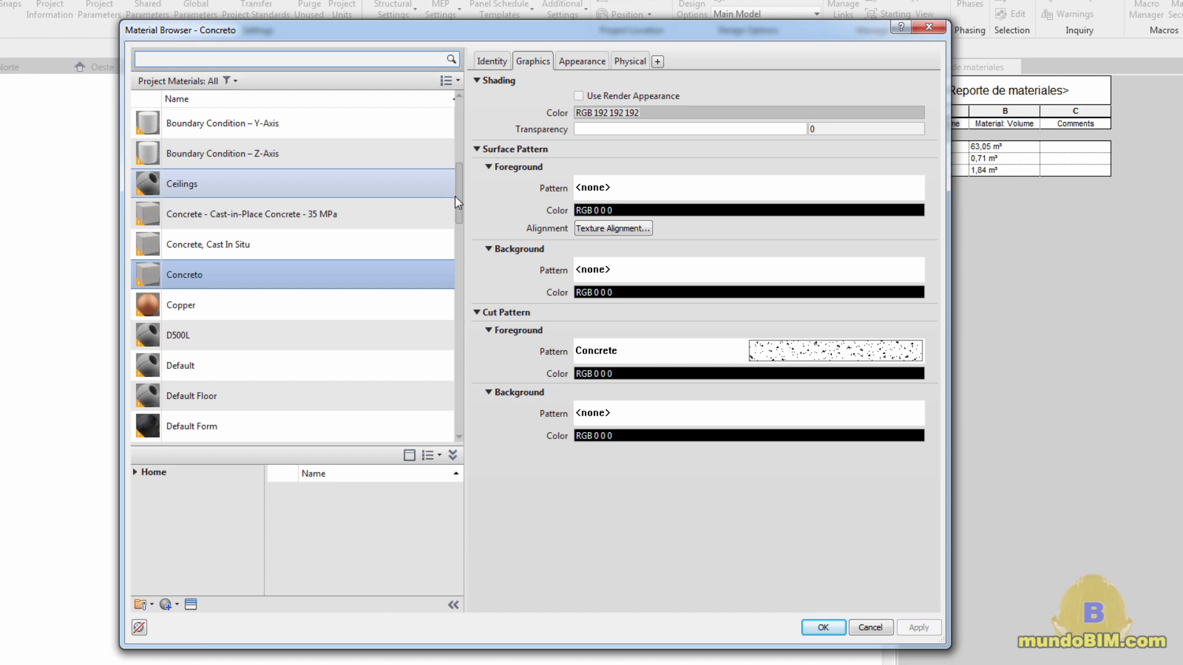
- Duplicate the Default material and name the copy "dEFAULT - Elemento sin material"
{"action": "left_click_drag", "start_coordinate": [454, 196], "coordinate": [457, 230]}
{"action": "left_click", "coordinate": [243, 188]}
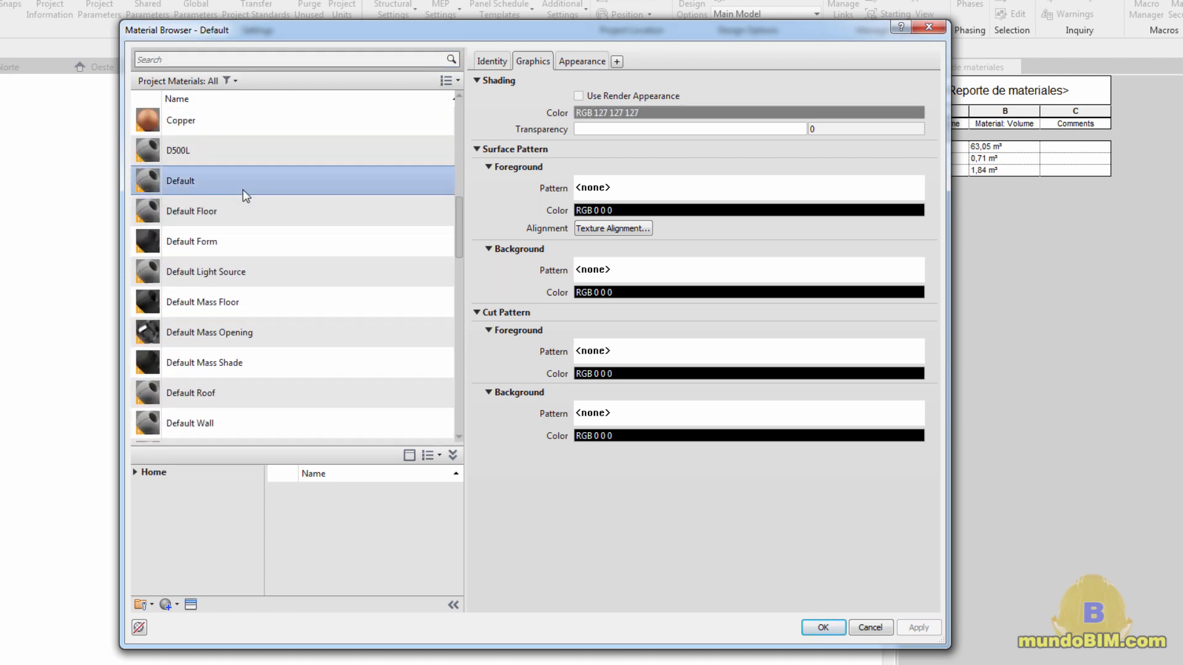
{"action": "right_click", "coordinate": [213, 181]}
{"action": "left_click", "coordinate": [277, 207]}
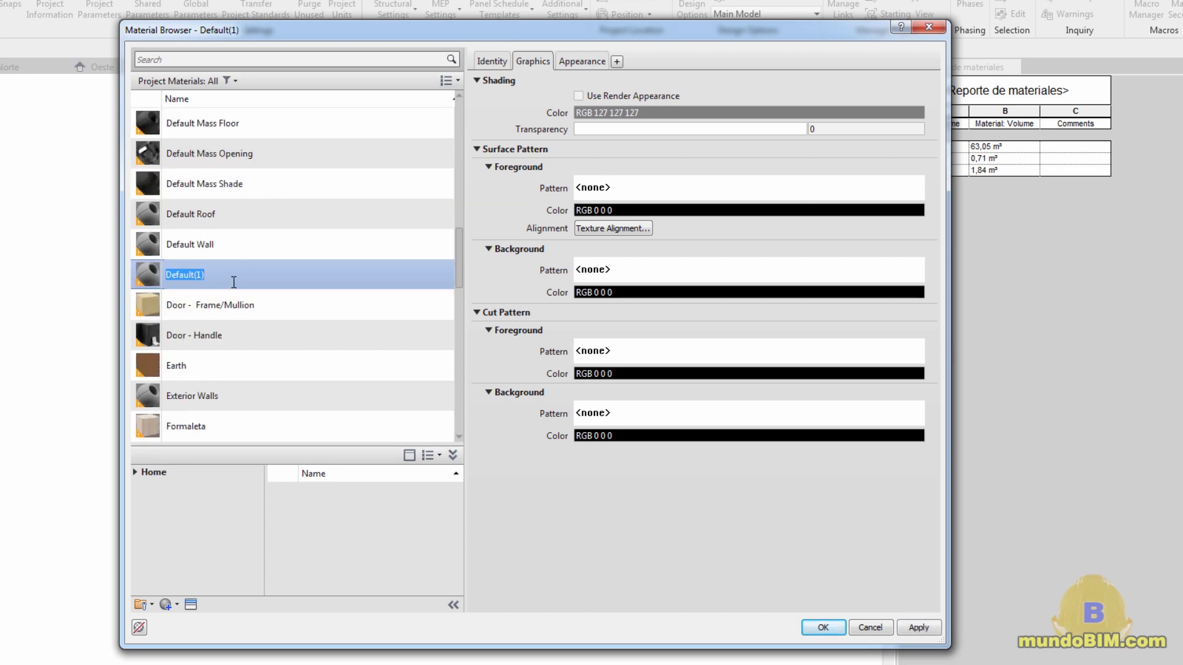
{"action": "type", "text": "dEFAULT -"}
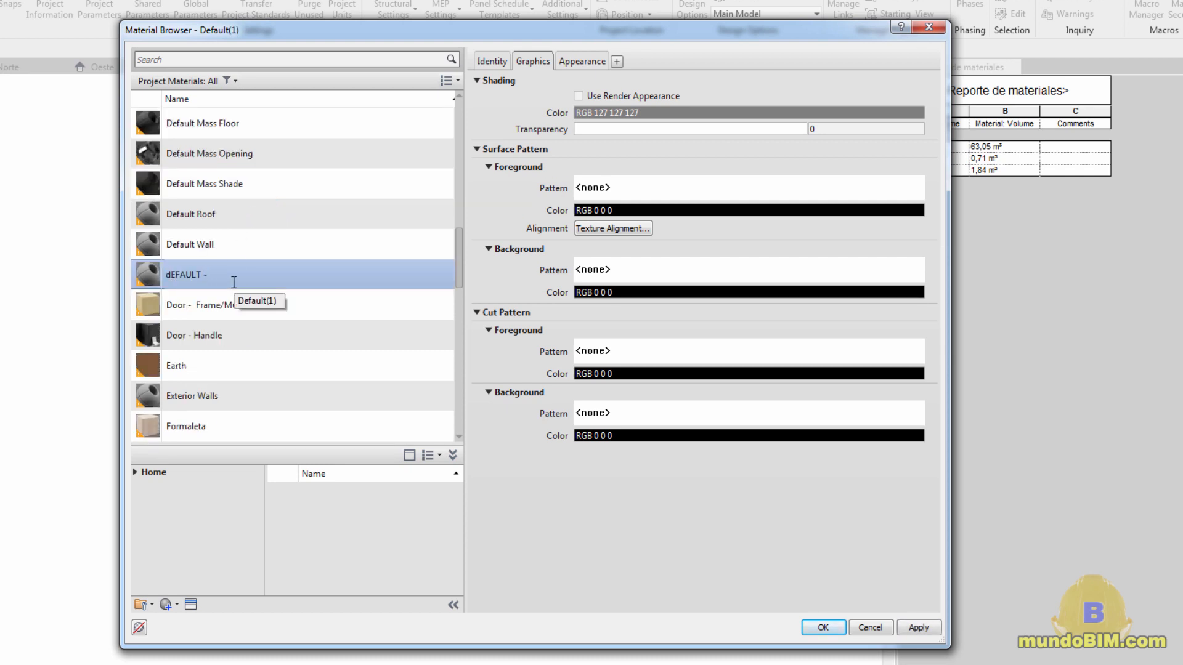
{"action": "type", "text": " Elemento sin material"}
{"action": "key", "text": "Return"}
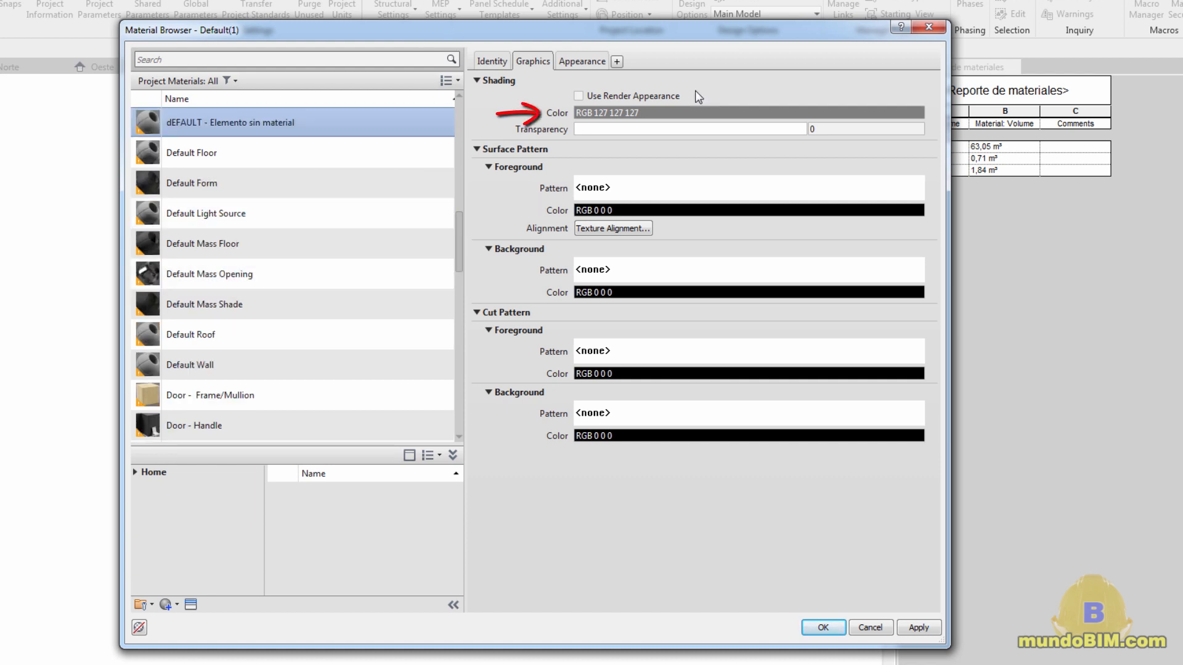
- Set the new material's shading color to red, RGB 255 0 0, and assign it to Structural Columns
{"action": "left_click", "coordinate": [675, 114]}
{"action": "left_click", "coordinate": [387, 251]}
{"action": "left_click", "coordinate": [616, 462]}
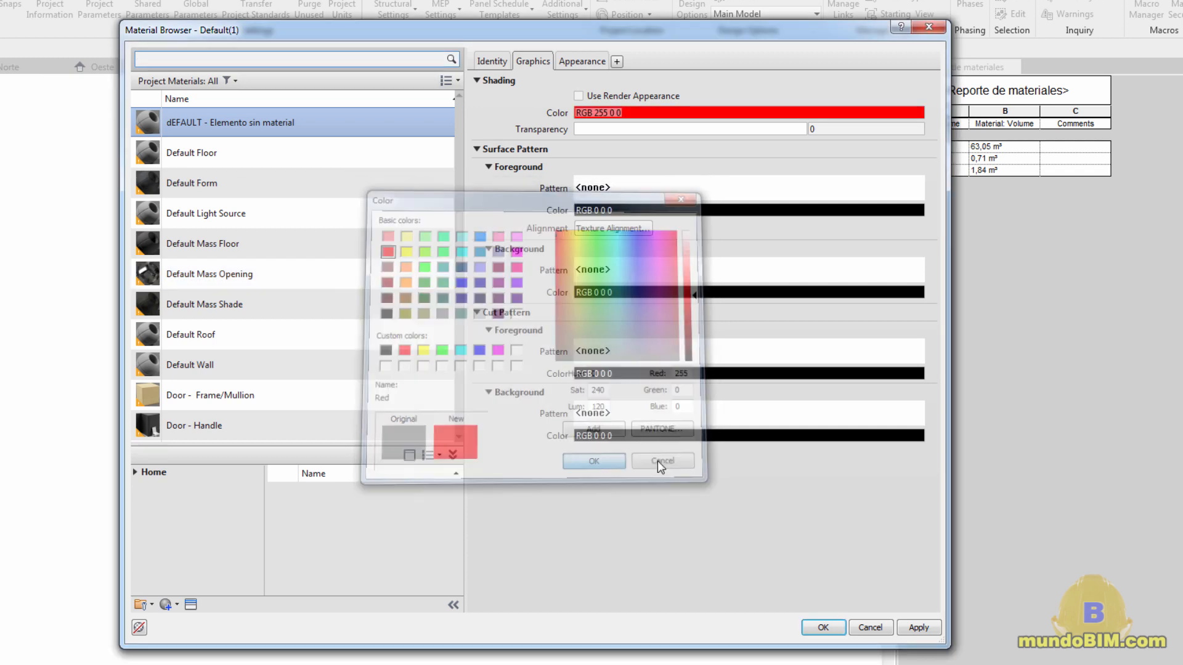
{"action": "left_click", "coordinate": [824, 627]}
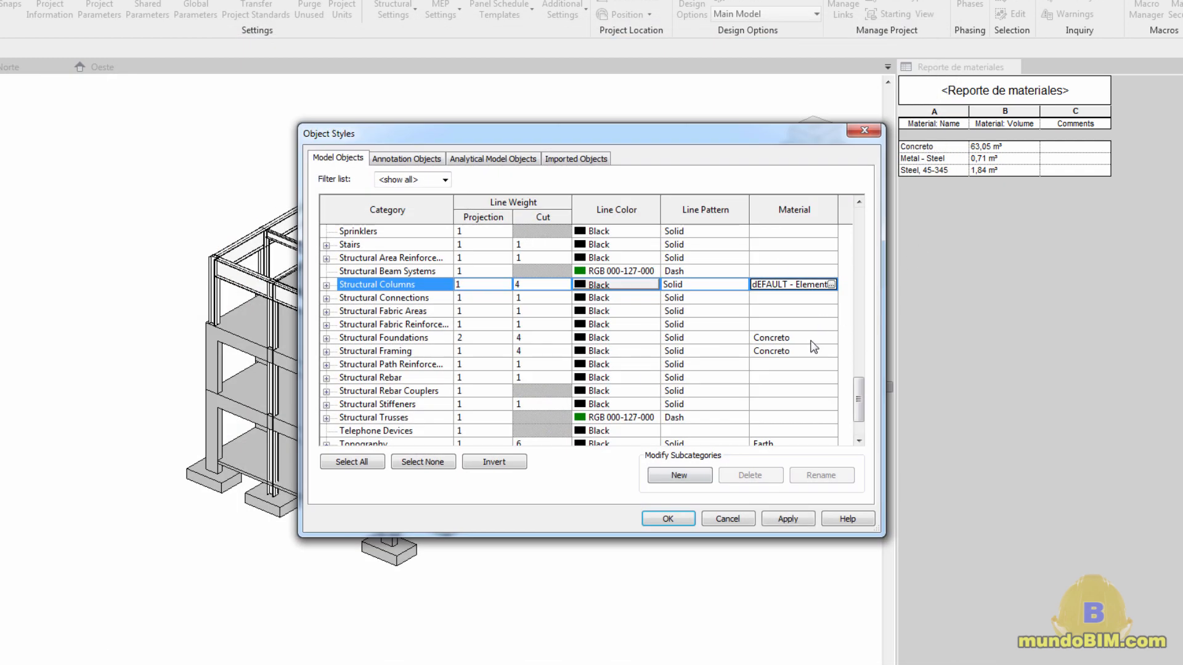
- Assign the dEFAULT - Elemento sin material material to the Structural Foundations and Structural Framing categories
{"action": "left_click", "coordinate": [832, 338]}
{"action": "left_click", "coordinate": [830, 337]}
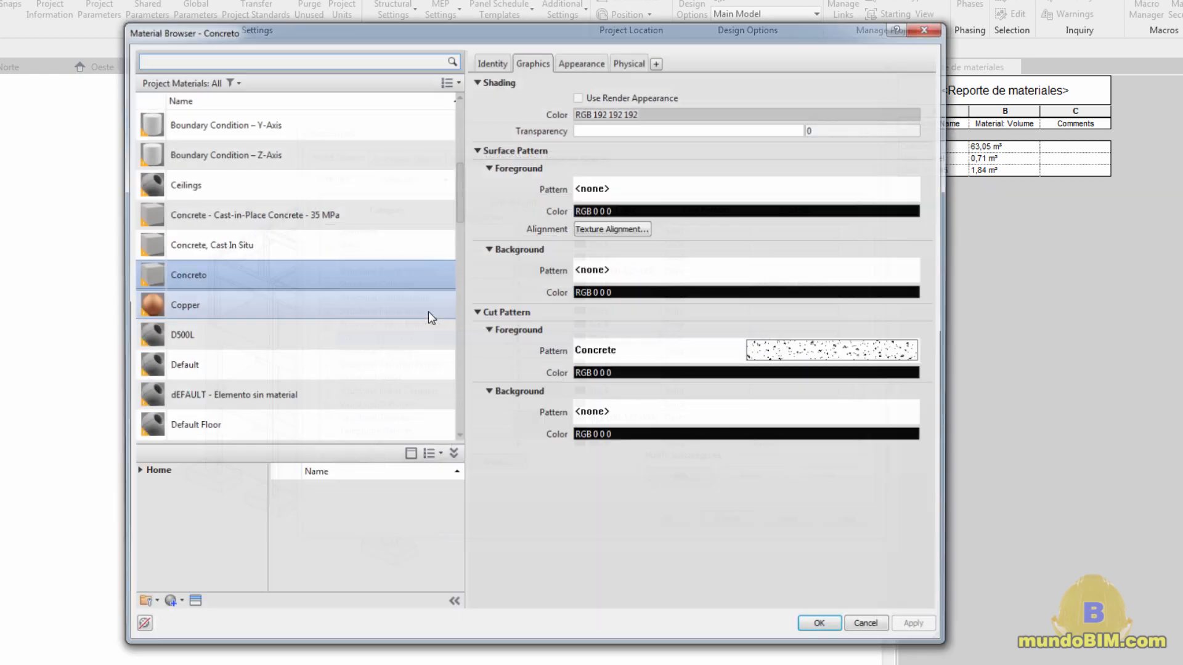
{"action": "scroll", "coordinate": [268, 116], "scroll_direction": "up", "scroll_amount": 1}
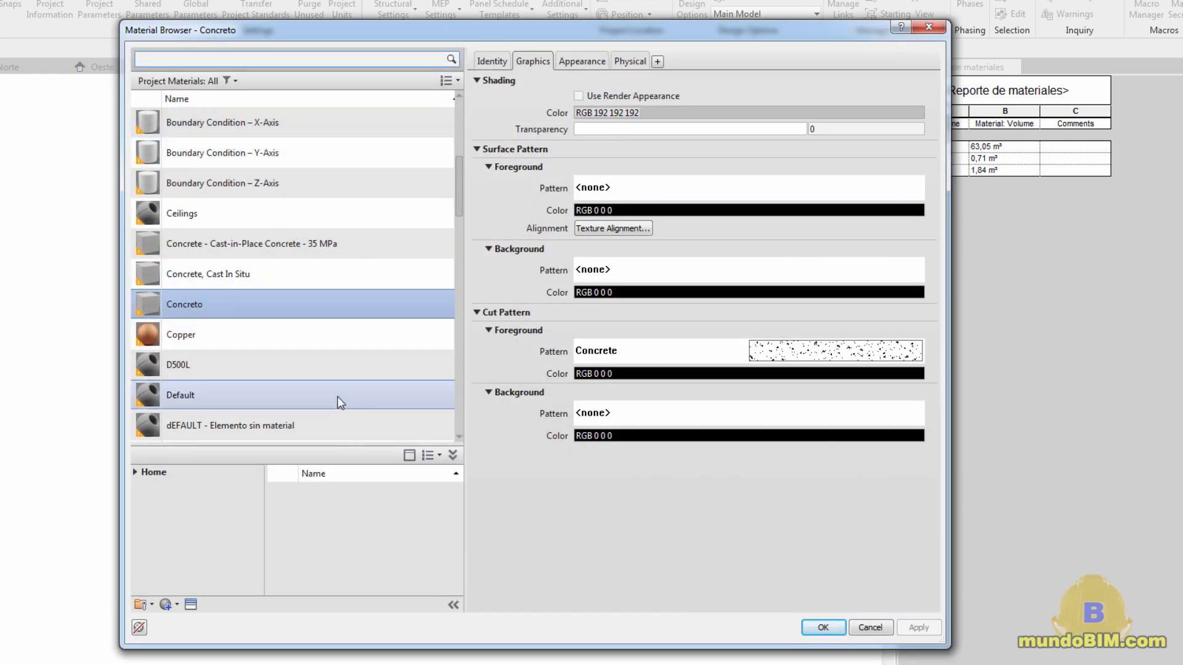
{"action": "left_click", "coordinate": [298, 419]}
{"action": "left_click", "coordinate": [823, 627]}
{"action": "left_click", "coordinate": [791, 347]}
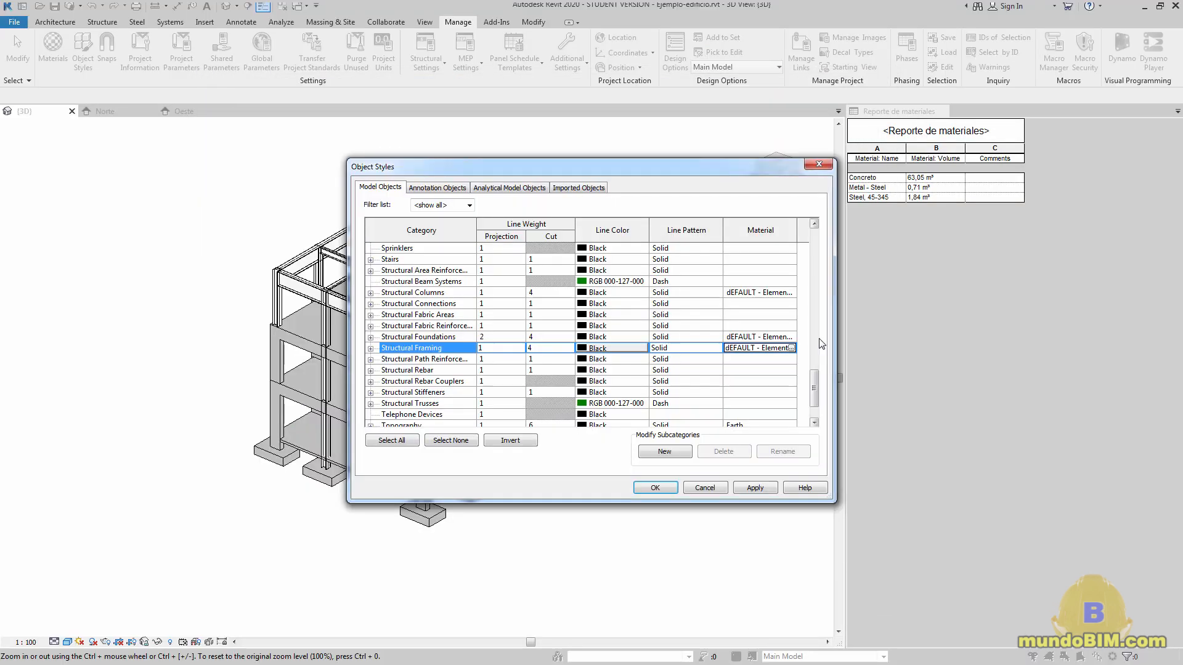
- Assign dEFAULT - Elemento sin material to the Floors category and accept the Object Styles changes
{"action": "left_click_drag", "start_coordinate": [814, 383], "coordinate": [814, 296]}
{"action": "left_click", "coordinate": [791, 326]}
{"action": "left_click", "coordinate": [791, 326]}
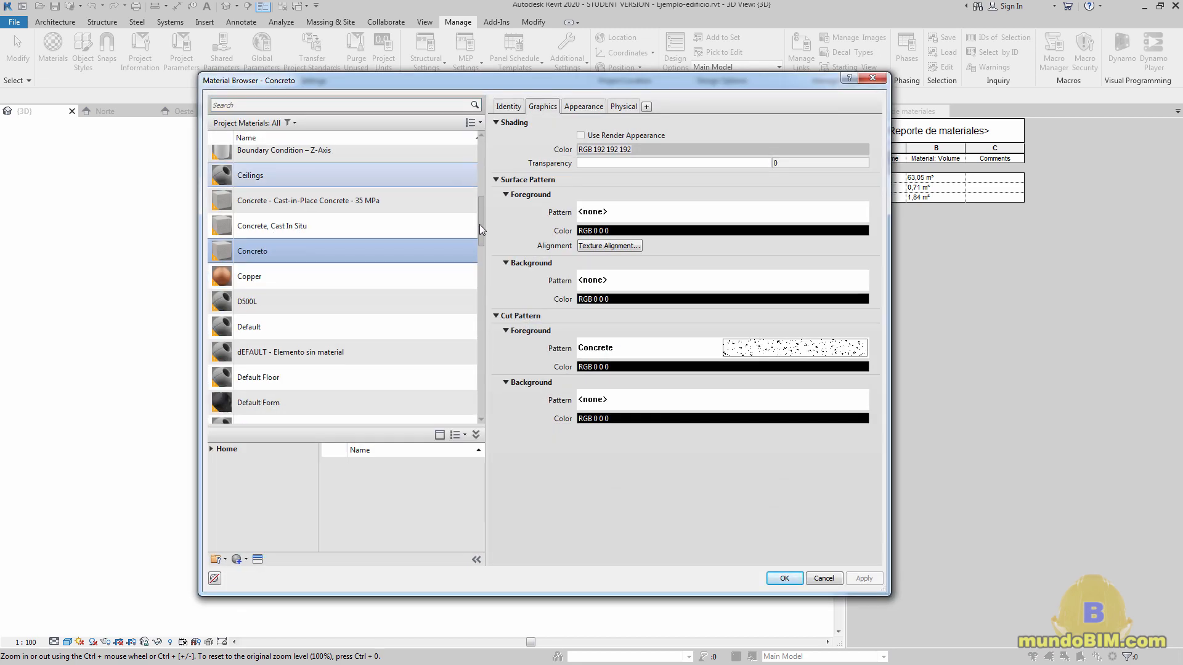
{"action": "left_click_drag", "start_coordinate": [482, 229], "coordinate": [482, 246]}
{"action": "left_click", "coordinate": [308, 261]}
{"action": "left_click", "coordinate": [784, 579]}
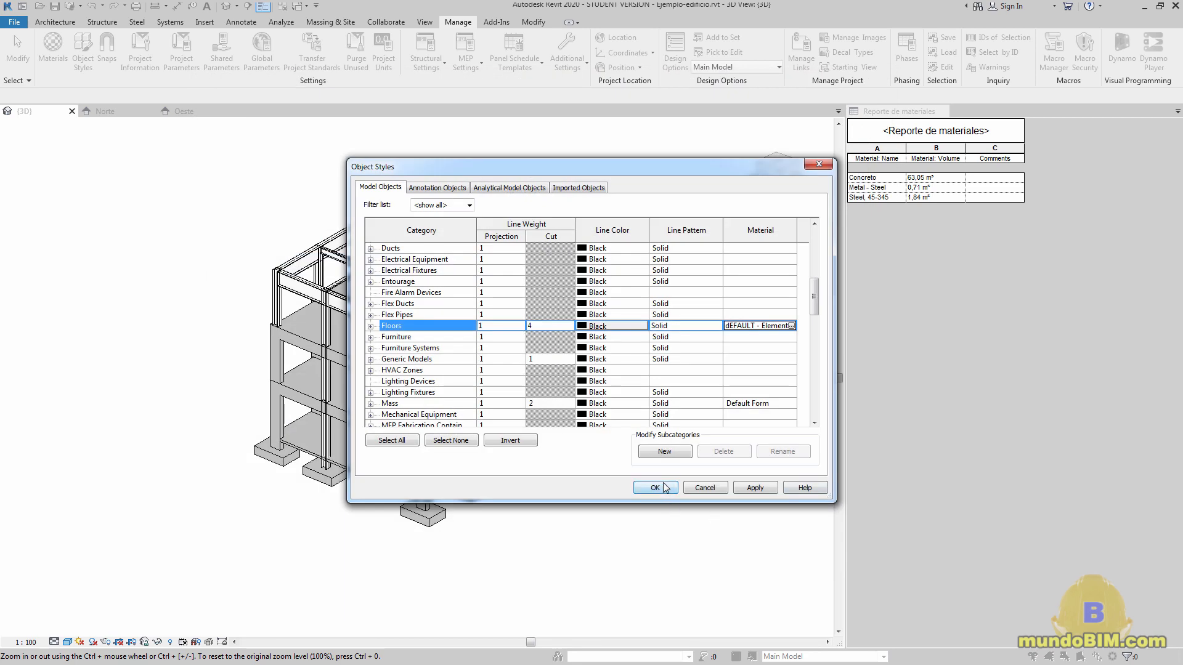
{"action": "left_click", "coordinate": [665, 488]}
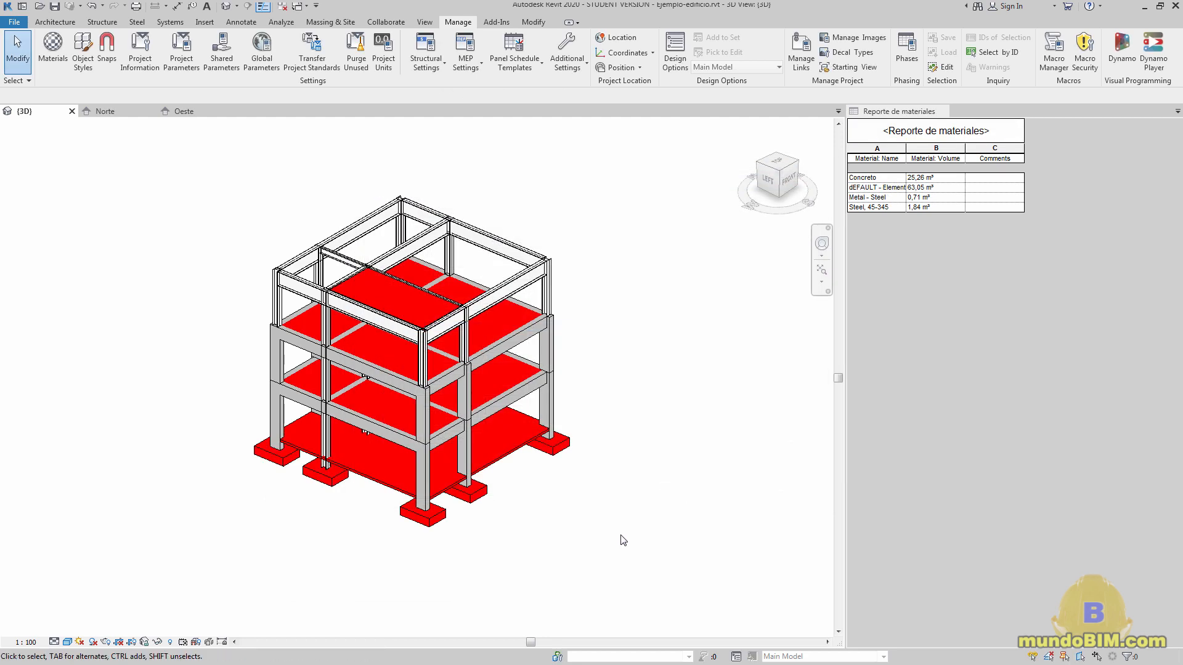
- Temporarily isolate in the 3D view the elements scheduled under the dEFAULT - Elemento sin material row
{"action": "middle_click_drag", "start_coordinate": [633, 544], "coordinate": [610, 502], "text": "shift"}
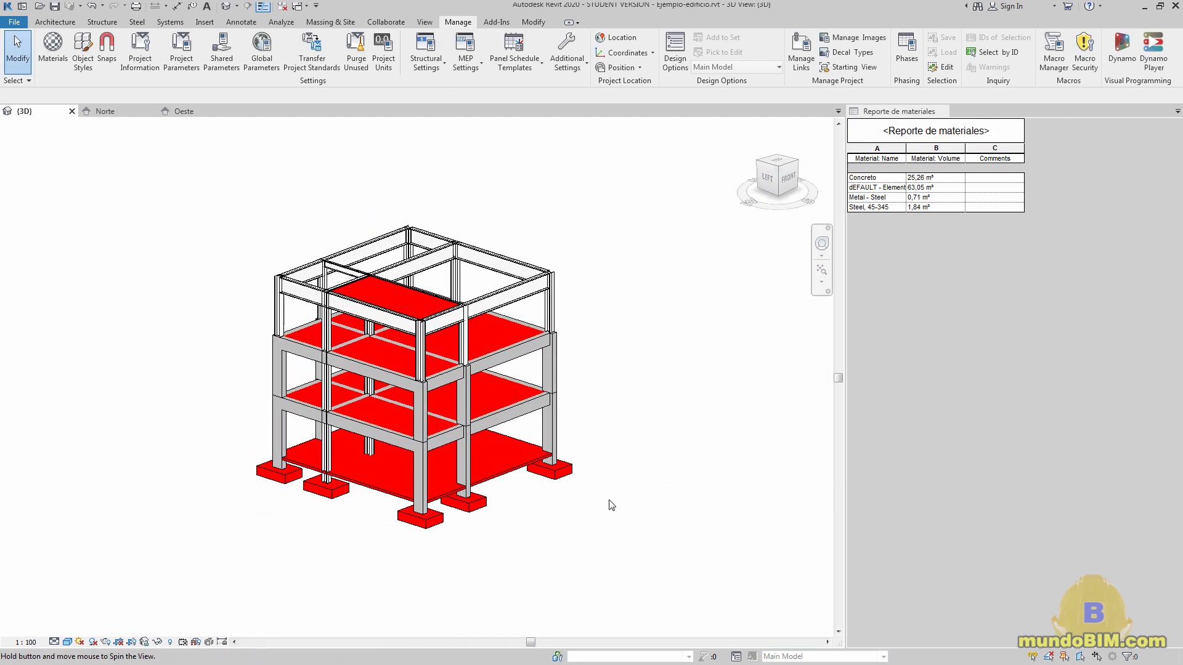
{"action": "scroll", "coordinate": [408, 352], "scroll_direction": "up", "scroll_amount": 3}
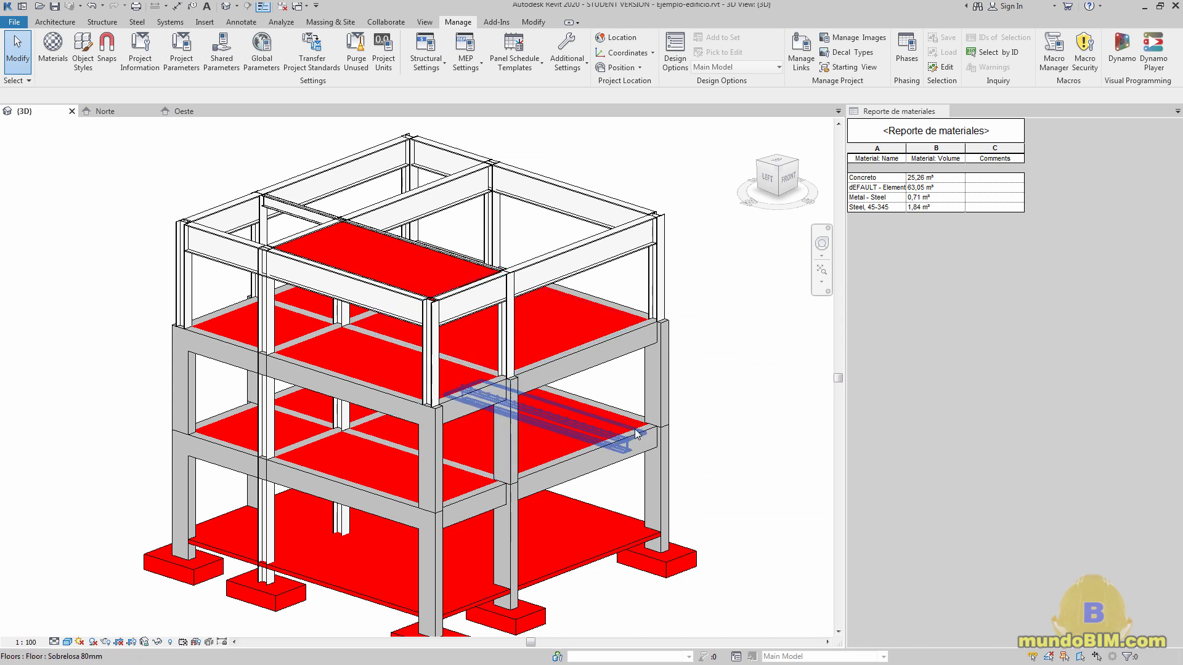
{"action": "scroll", "coordinate": [628, 425], "scroll_direction": "down", "scroll_amount": 2}
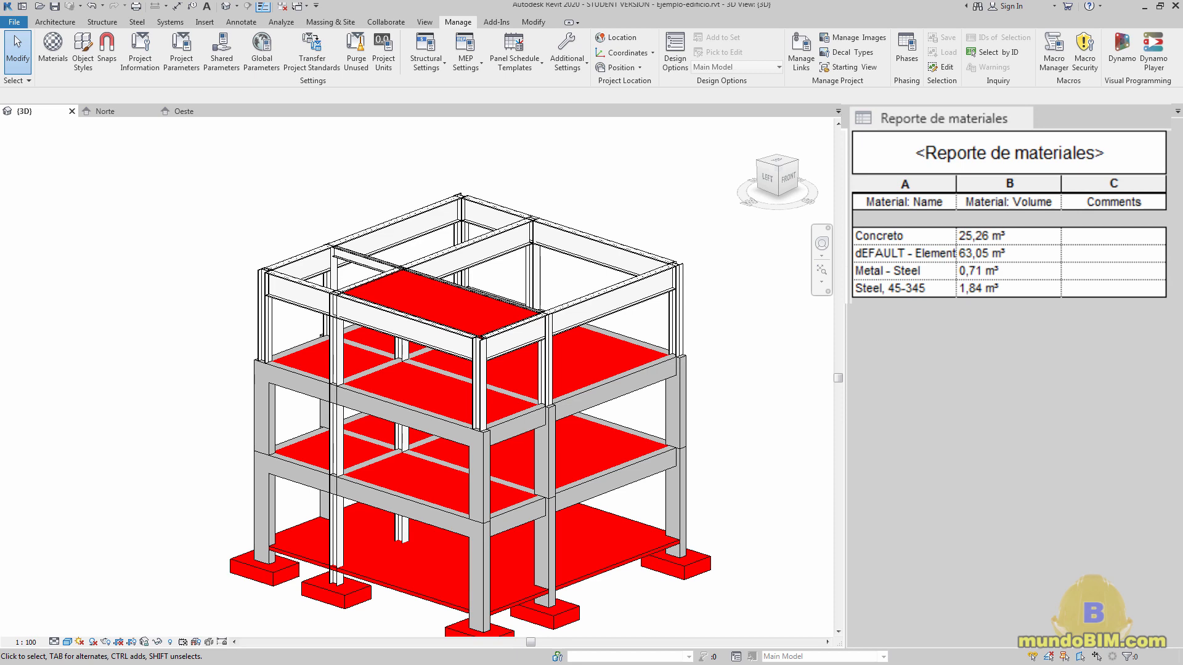
{"action": "left_click", "coordinate": [933, 257]}
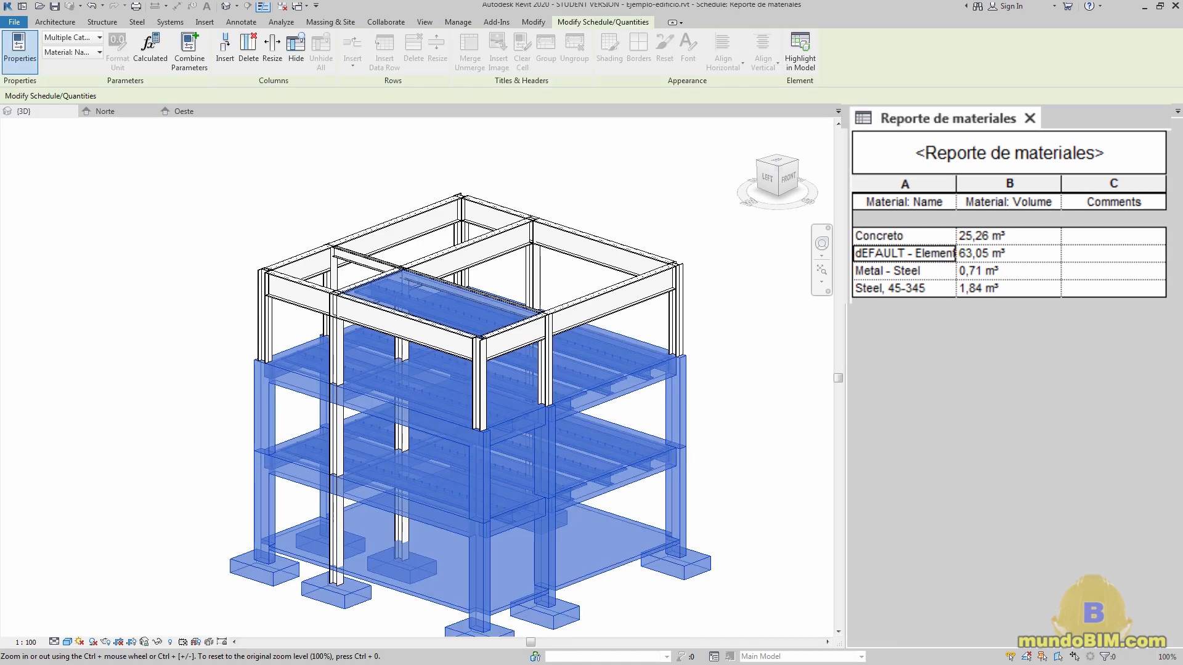
{"action": "left_click", "coordinate": [157, 642]}
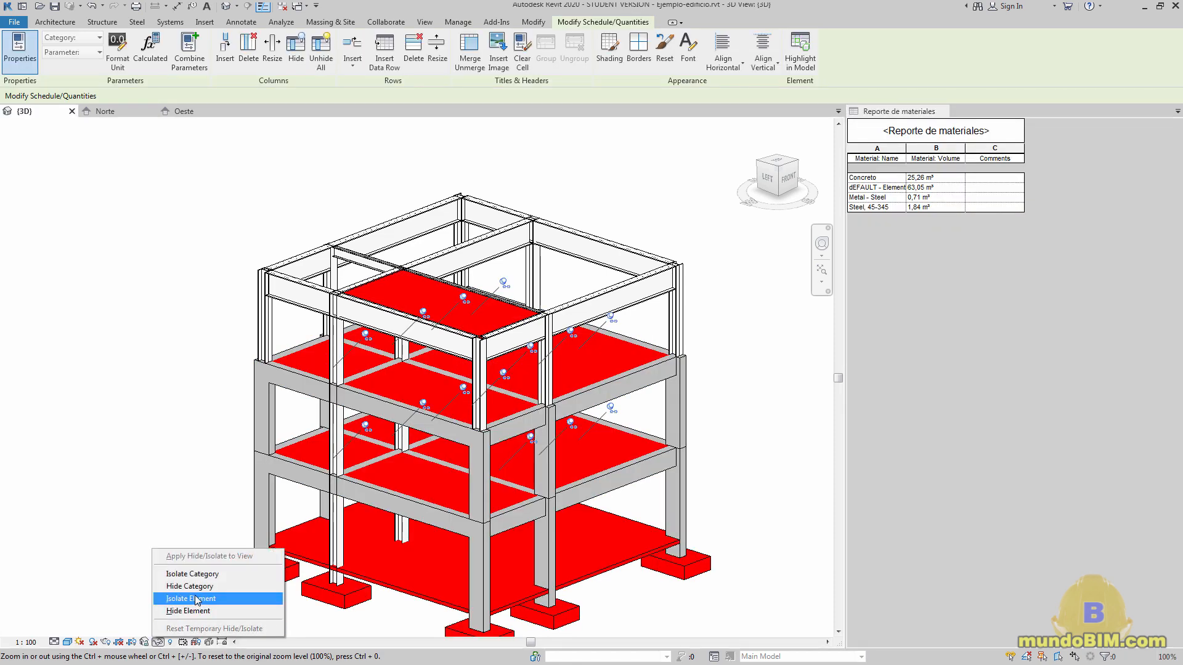
{"action": "left_click", "coordinate": [197, 598]}
{"action": "left_click", "coordinate": [626, 290]}
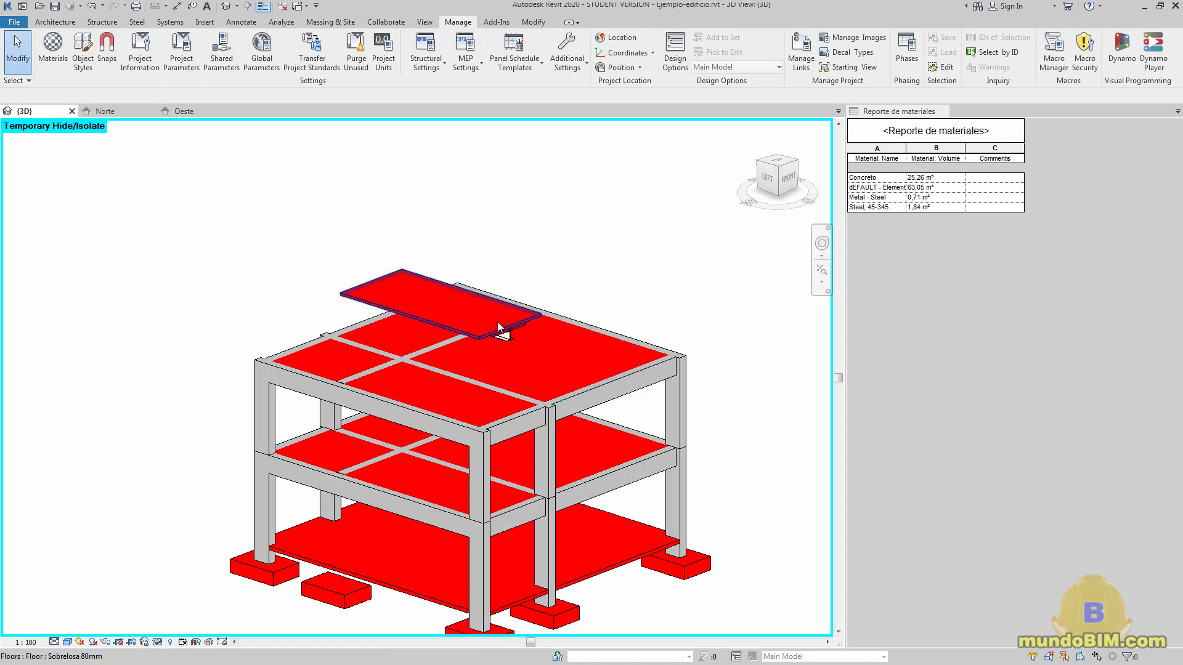
- Temporarily isolate the uppermost floor slab and the steel beam beneath it, and inspect both from several angles
{"action": "scroll", "coordinate": [497, 321], "scroll_direction": "up", "scroll_amount": 3}
{"action": "left_click", "coordinate": [463, 318]}
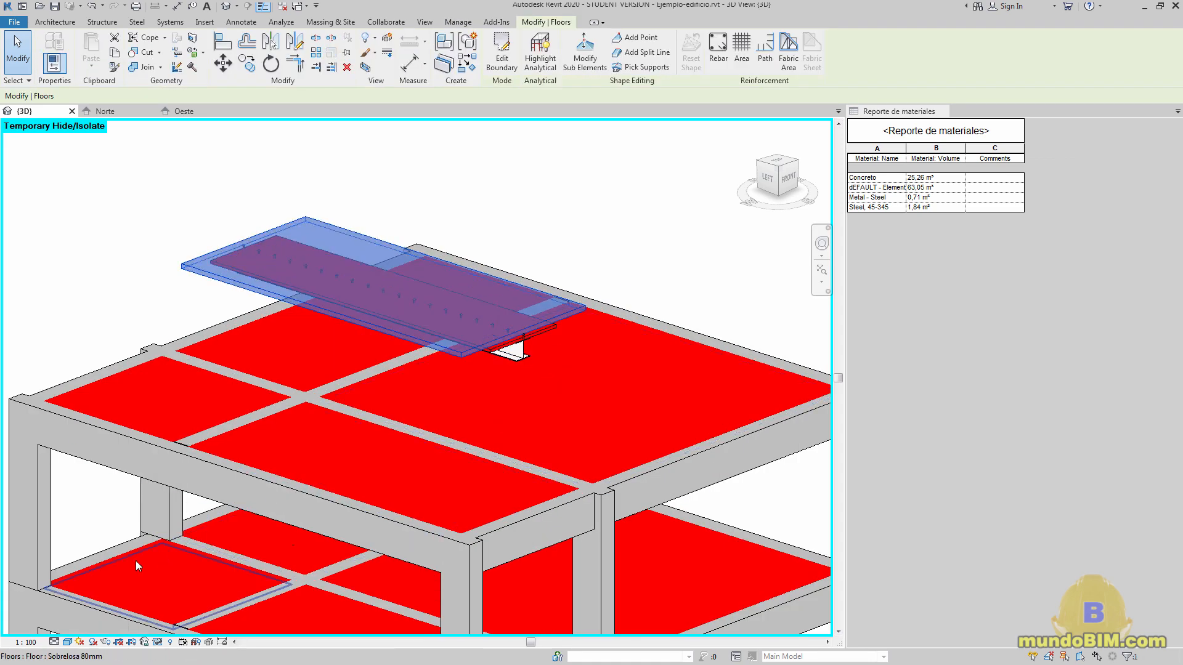
{"action": "left_click", "coordinate": [523, 352]}
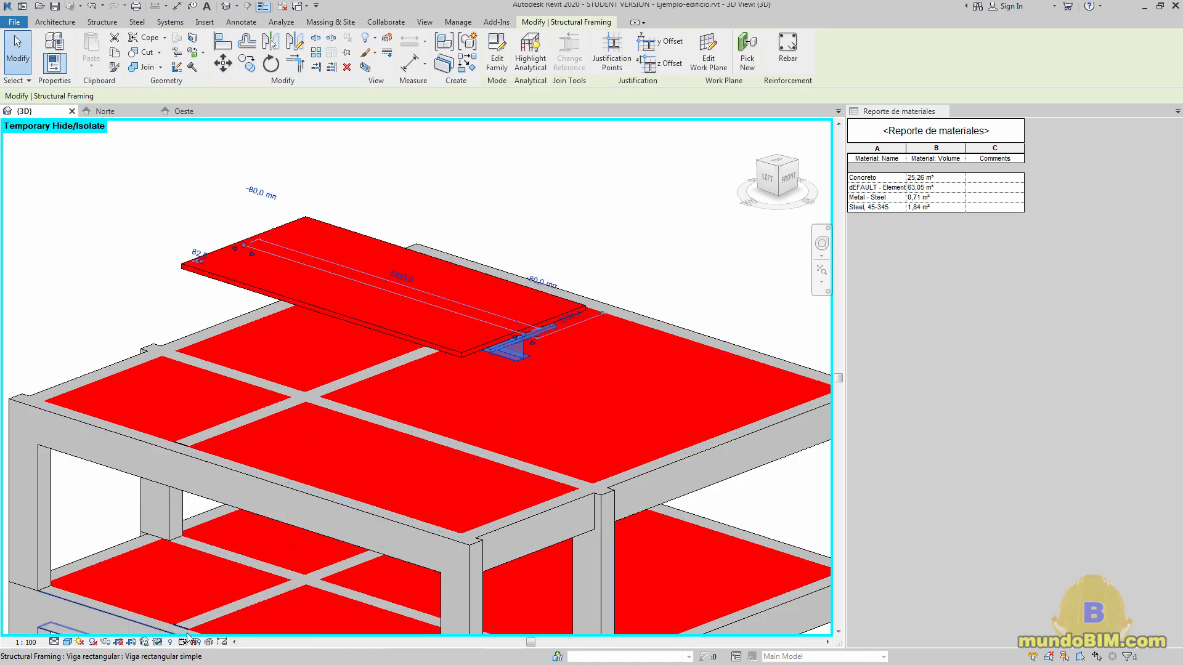
{"action": "left_click", "coordinate": [159, 642]}
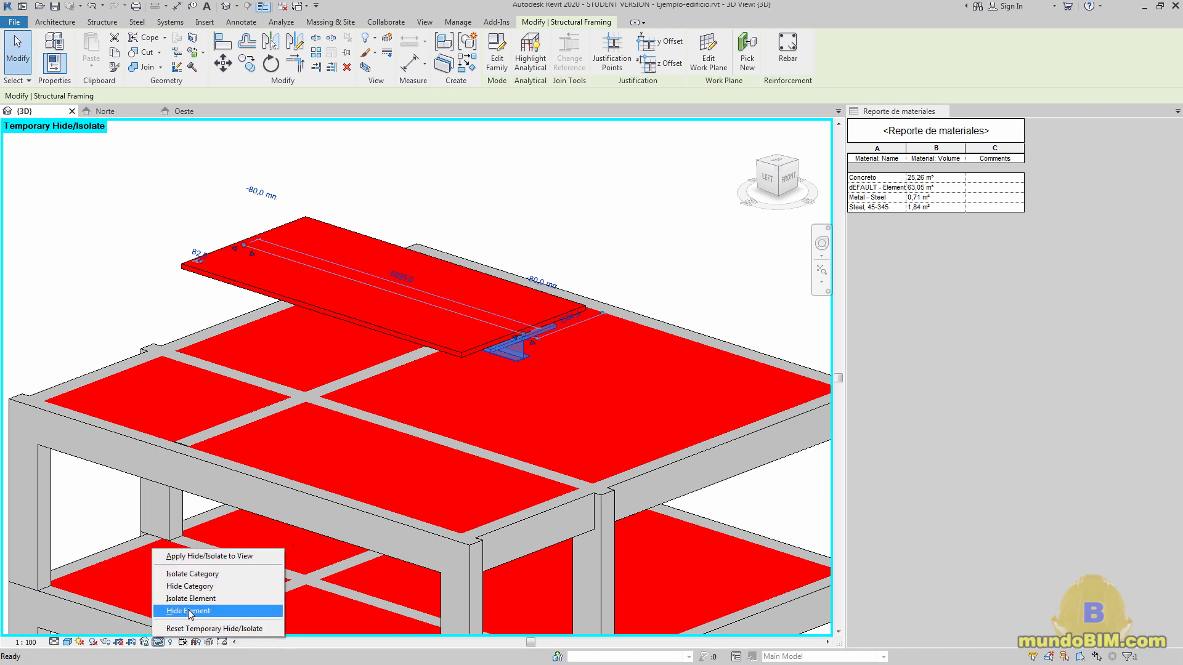
{"action": "left_click", "coordinate": [196, 600]}
{"action": "left_click", "coordinate": [635, 295]}
{"action": "scroll", "coordinate": [634, 306], "scroll_direction": "up", "scroll_amount": 2}
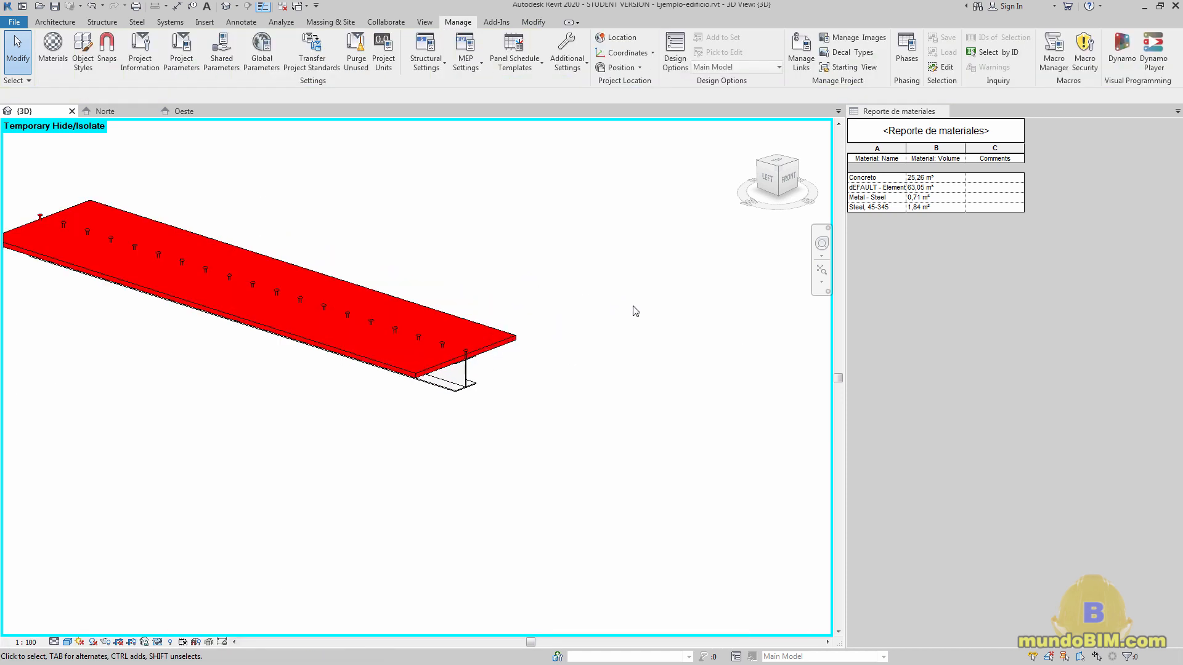
{"action": "scroll", "coordinate": [634, 306], "scroll_direction": "up", "scroll_amount": 1}
{"action": "middle_click_drag", "start_coordinate": [579, 394], "coordinate": [690, 436]}
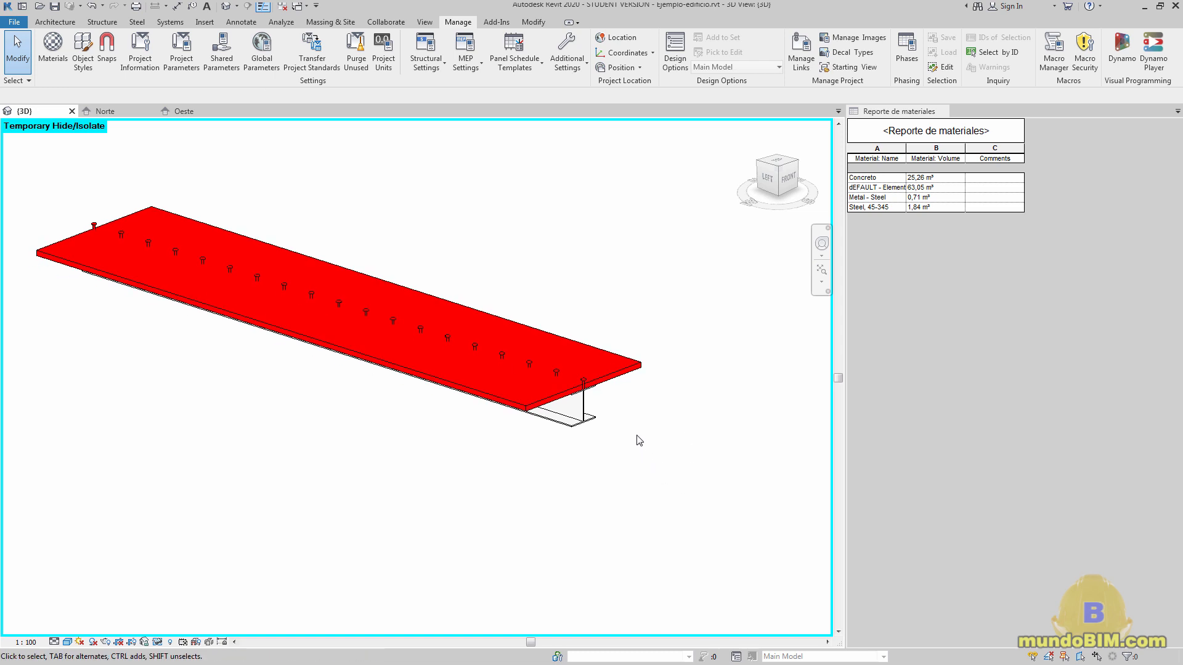
{"action": "mouse_move", "coordinate": [668, 469]}
{"action": "middle_mouse_down", "text": "shift"}
{"action": "mouse_move", "coordinate": [681, 375]}
{"action": "mouse_move", "coordinate": [665, 483]}
{"action": "middle_mouse_up", "text": "shift"}
{"action": "middle_click_drag", "start_coordinate": [657, 428], "coordinate": [689, 333], "text": "shift"}
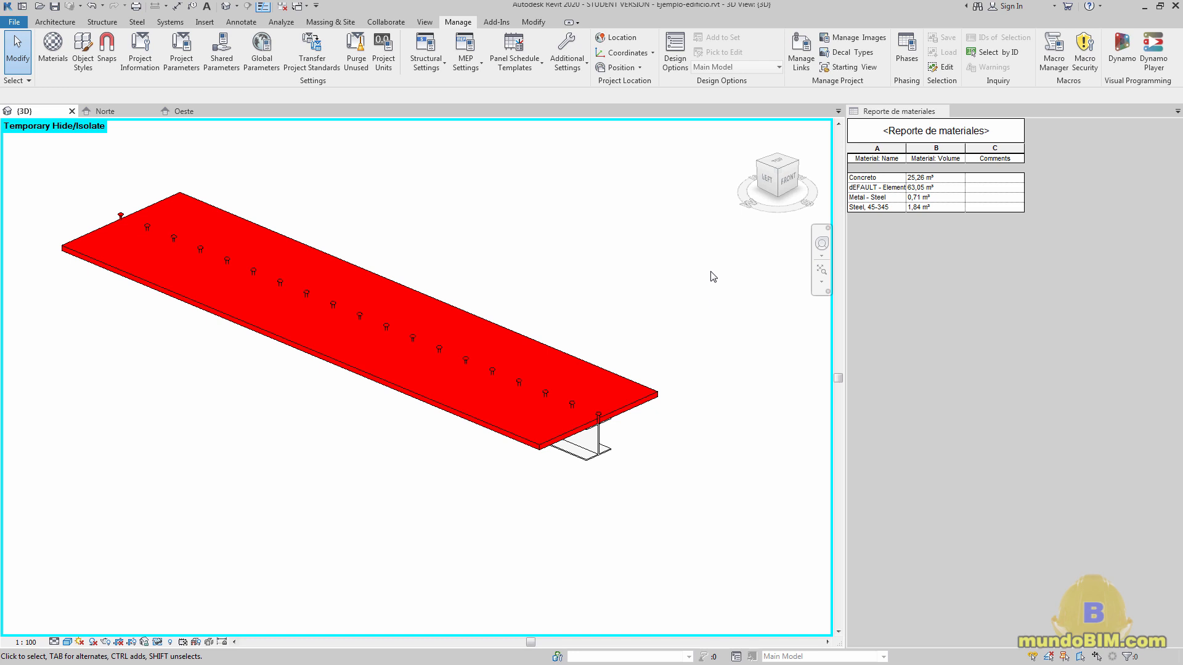
{"action": "scroll", "coordinate": [716, 450], "scroll_direction": "down", "scroll_amount": 1}
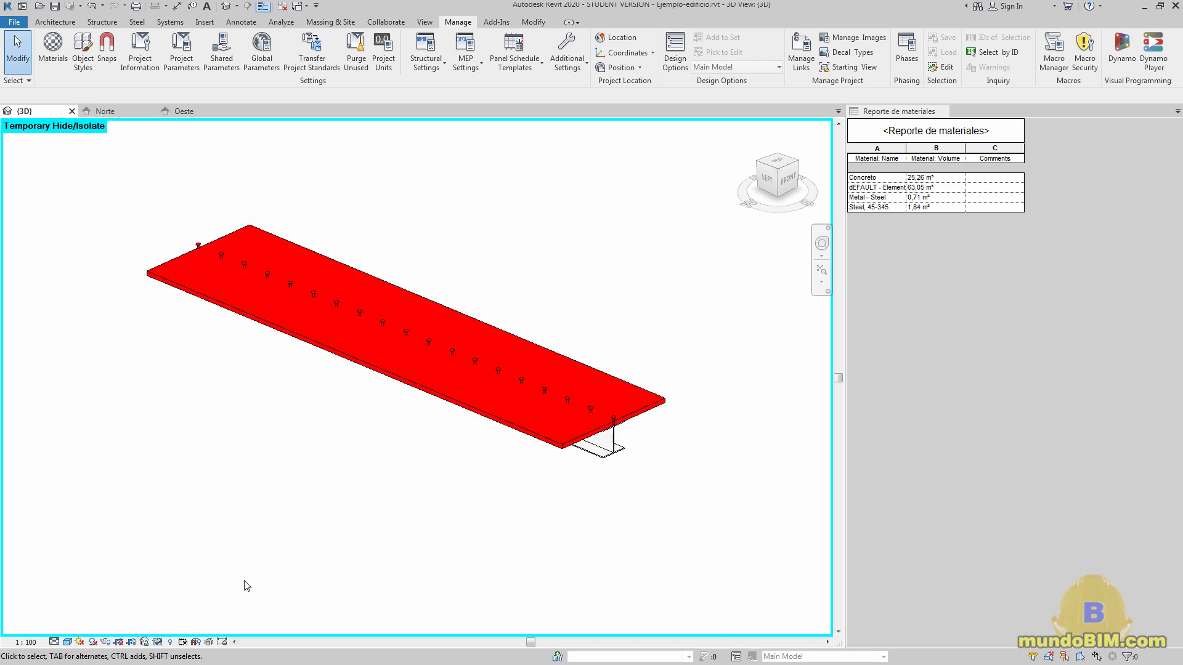
- Reset the temporary isolation so the 3D view shows the whole building
{"action": "left_click", "coordinate": [158, 642]}
{"action": "left_click", "coordinate": [176, 628]}
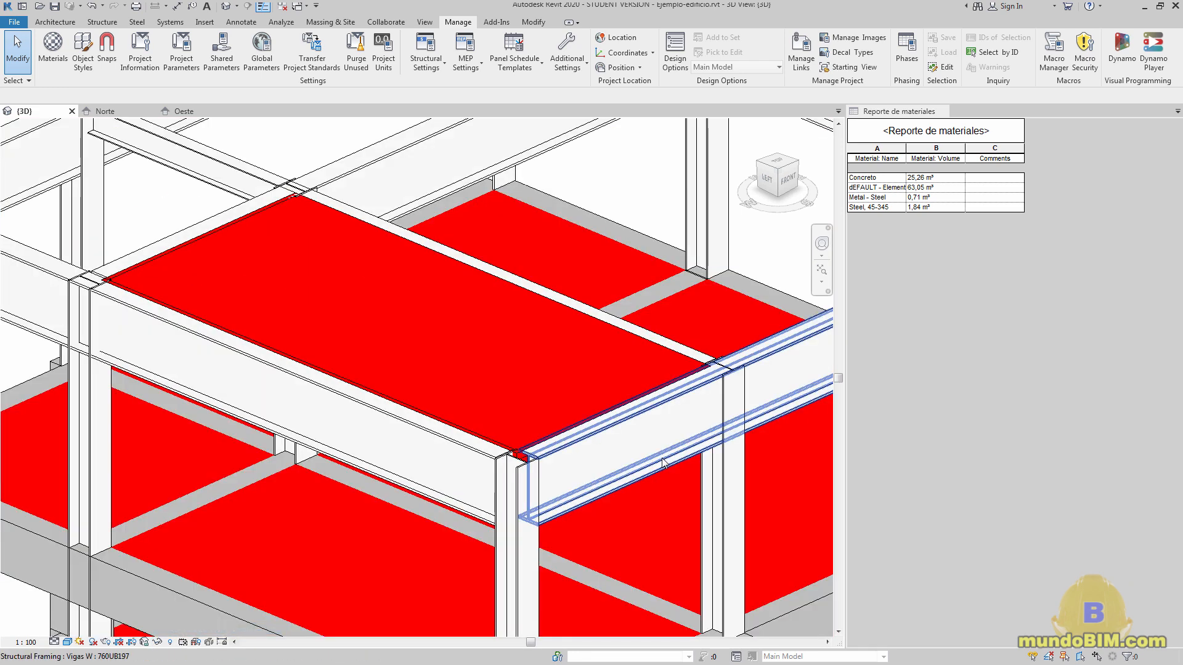
{"action": "scroll", "coordinate": [635, 487], "scroll_direction": "down", "scroll_amount": 3}
{"action": "middle_click_drag", "start_coordinate": [635, 487], "coordinate": [484, 488]}
{"action": "scroll", "coordinate": [612, 520], "scroll_direction": "down", "scroll_amount": 2}
{"action": "middle_click_drag", "start_coordinate": [632, 523], "coordinate": [680, 442]}
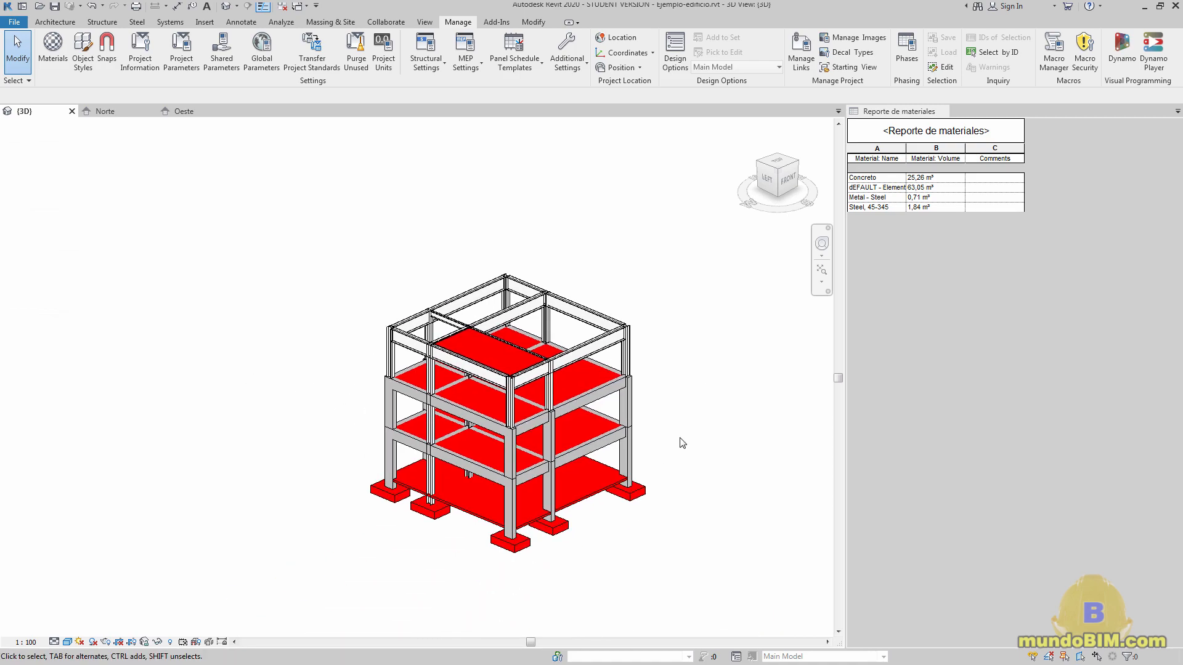
- Examine the whole building from different sides for elements shaded in the red default material
{"action": "middle_click_drag", "start_coordinate": [665, 554], "coordinate": [649, 536], "text": "shift"}
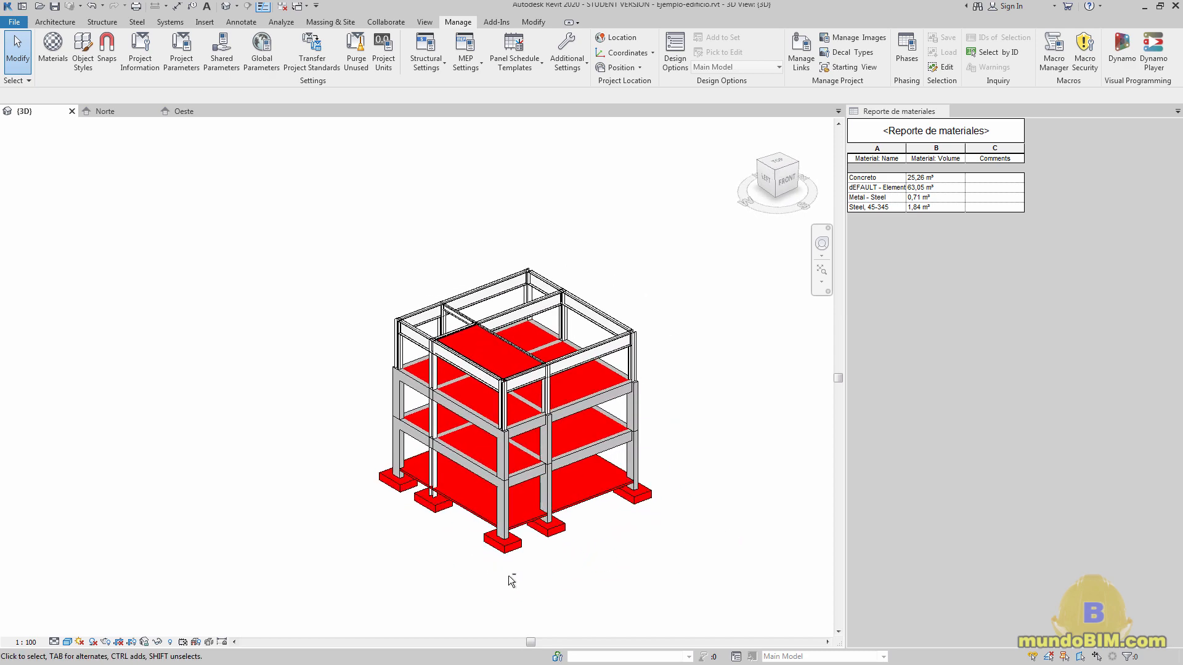
{"action": "middle_click_drag", "start_coordinate": [502, 575], "coordinate": [605, 561], "text": "shift"}
{"action": "scroll", "coordinate": [642, 437], "scroll_direction": "up", "scroll_amount": 3}
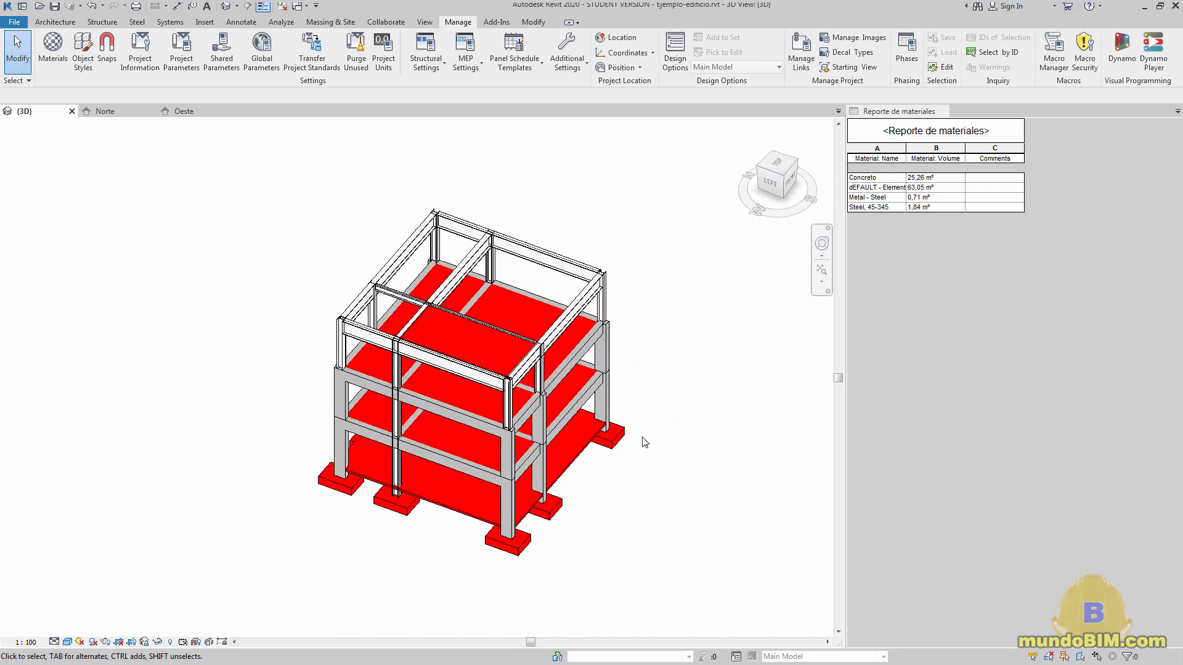
{"action": "middle_click_drag", "start_coordinate": [638, 488], "coordinate": [730, 515]}
{"action": "scroll", "coordinate": [730, 516], "scroll_direction": "down", "scroll_amount": 2}
{"action": "middle_click_drag", "start_coordinate": [750, 558], "coordinate": [425, 547], "text": "shift"}
{"action": "middle_click_drag", "start_coordinate": [580, 562], "coordinate": [289, 375]}
{"action": "middle_click_drag", "start_coordinate": [409, 428], "coordinate": [599, 495]}
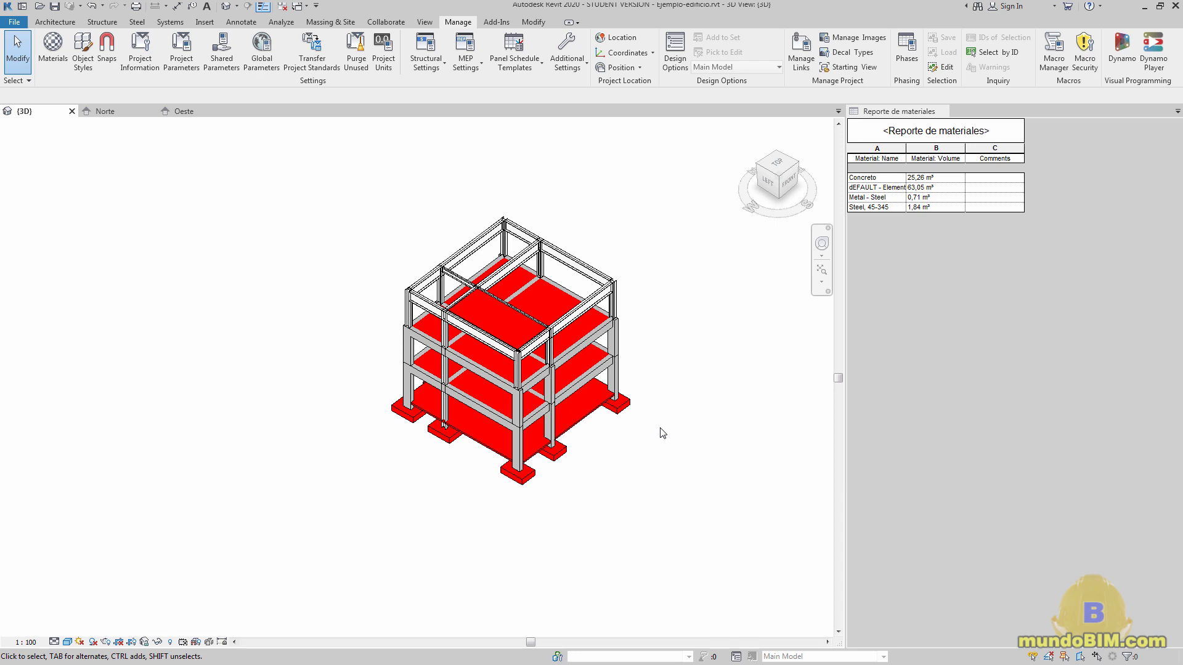
{"action": "scroll", "coordinate": [571, 460], "scroll_direction": "up", "scroll_amount": 2}
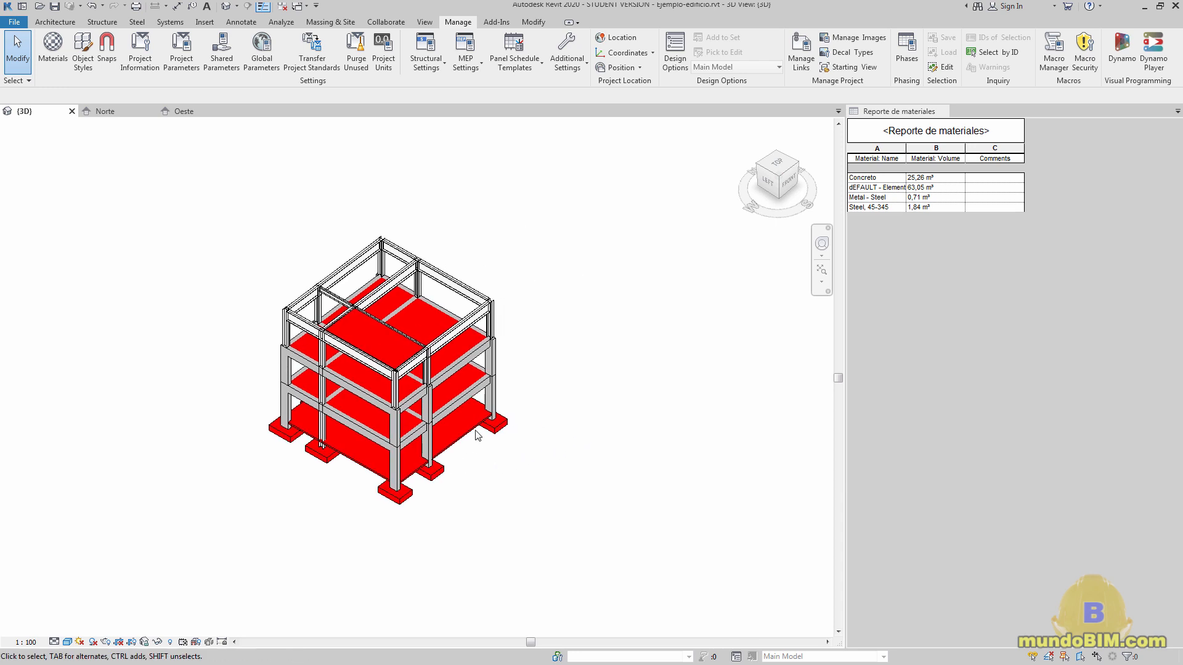
{"action": "scroll", "coordinate": [582, 393], "scroll_direction": "up", "scroll_amount": 2}
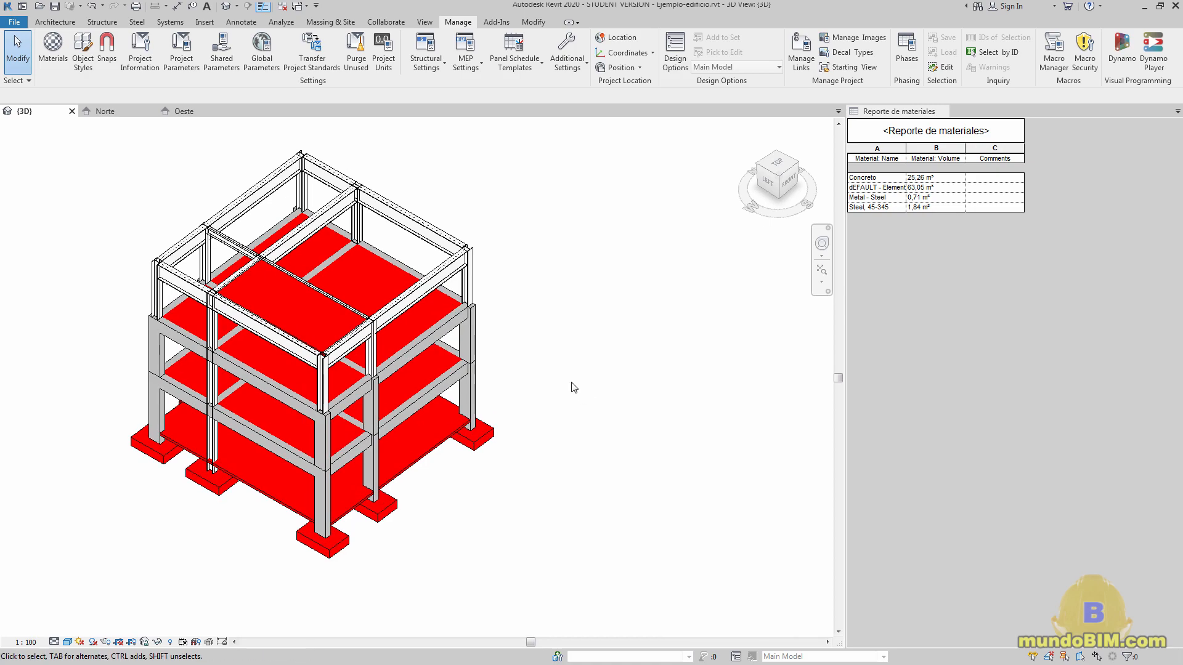